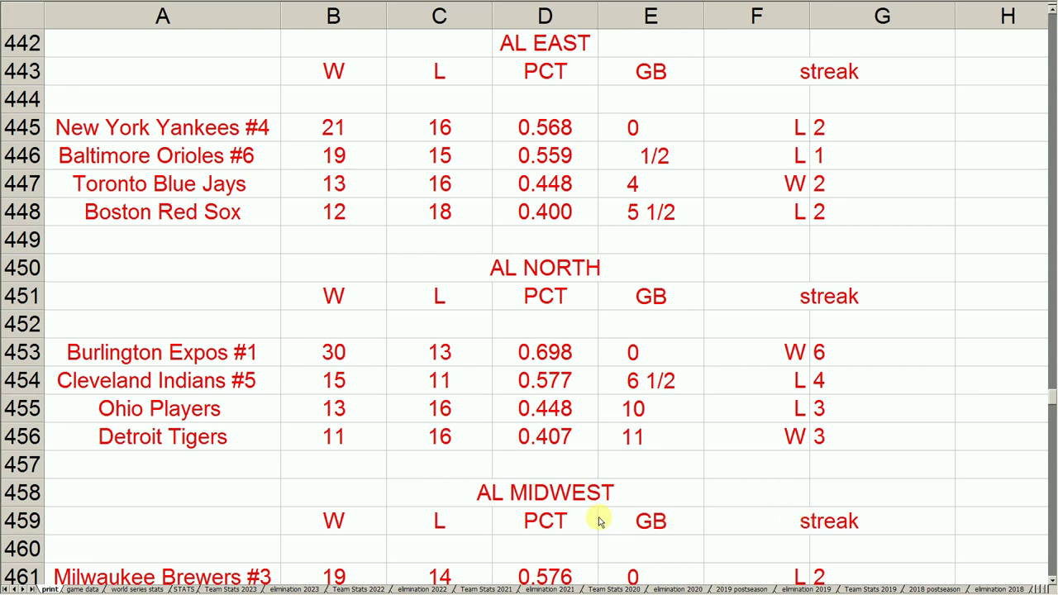
Step: Inspect the Burlington Expos #1 row and its .698 winning percentage
{"action": "left_click", "coordinate": [237, 359]}
{"action": "left_click", "coordinate": [337, 356]}
{"action": "left_click", "coordinate": [566, 355]}
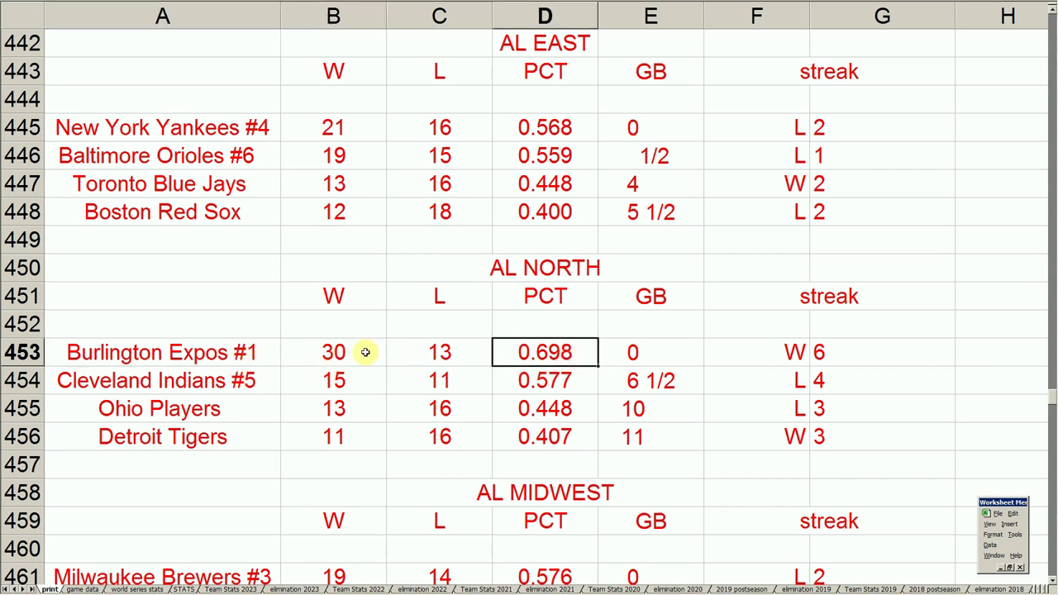
{"action": "left_click", "coordinate": [264, 355]}
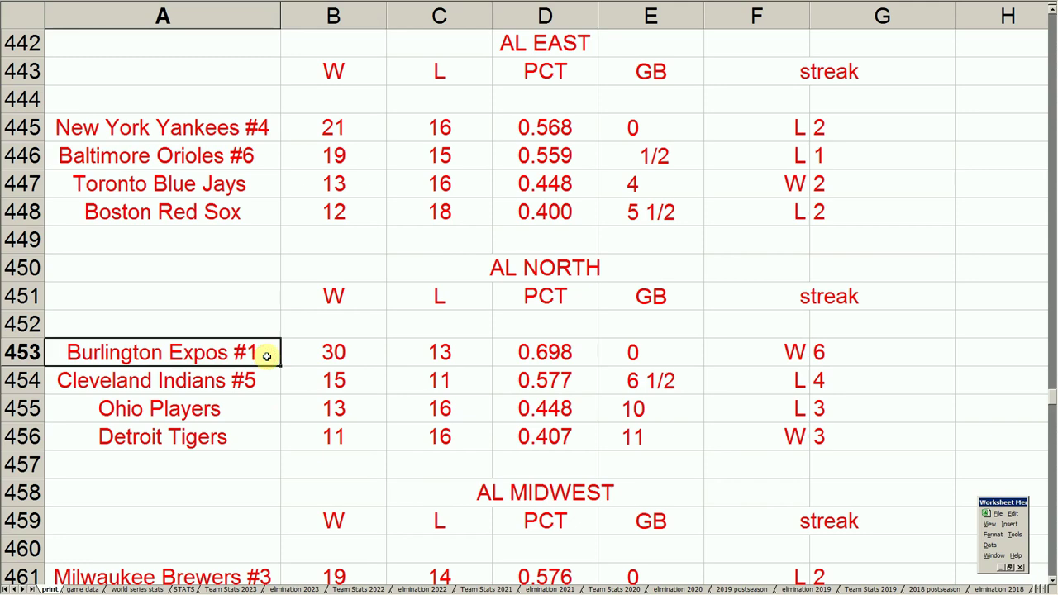
Step: Check the Oakland A's, California Angels and Chicago White Sox wins, then return to the Expos' percentage
{"action": "key", "text": "Down"}
{"action": "key", "text": "Down"}
{"action": "key", "text": "Down"}
{"action": "key", "text": "Down"}
{"action": "key", "text": "Down"}
{"action": "key", "text": "Down"}
{"action": "key", "text": "Down"}
{"action": "key", "text": "Down"}
{"action": "key", "text": "Down"}
{"action": "key", "text": "Down"}
{"action": "key", "text": "Down"}
{"action": "key", "text": "Down"}
{"action": "key", "text": "Down"}
{"action": "key", "text": "Down"}
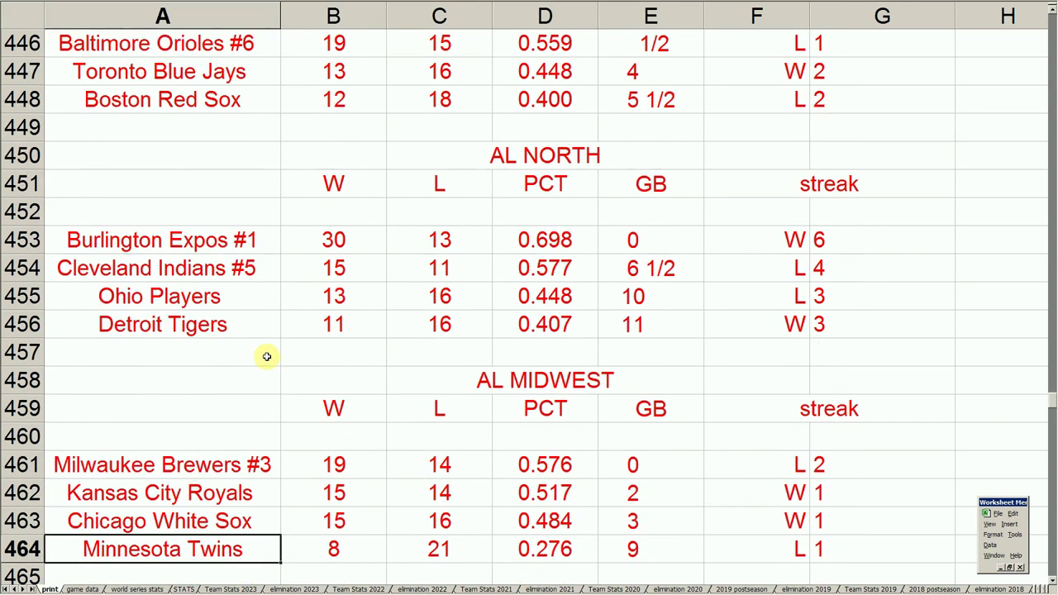
{"action": "key", "text": "Down"}
{"action": "key", "text": "Down"}
{"action": "key", "text": "Down"}
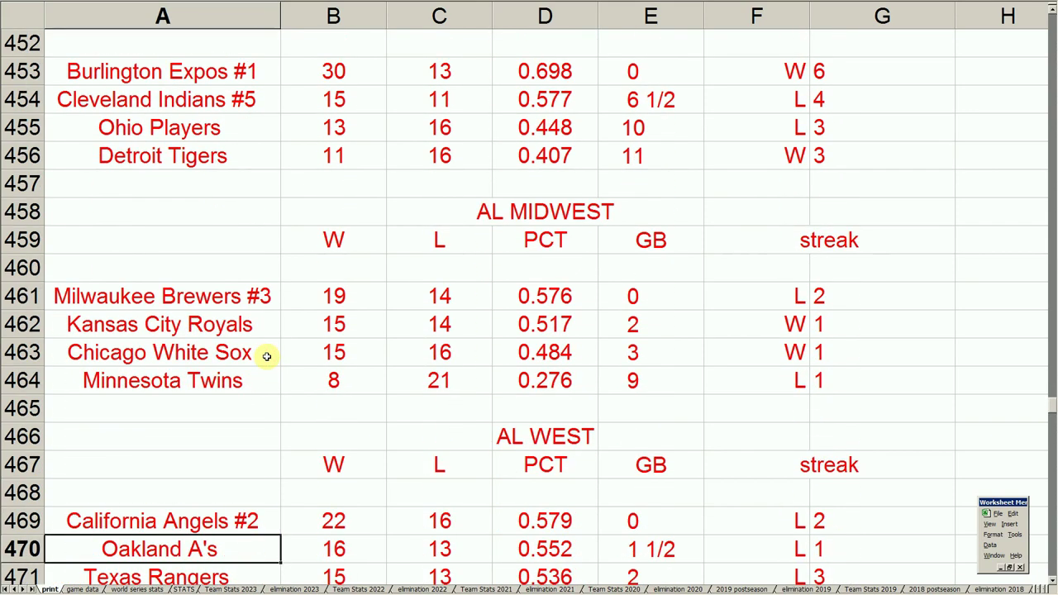
{"action": "key", "text": "Up"}
{"action": "key", "text": "Right"}
{"action": "key", "text": "Right"}
{"action": "key", "text": "Left"}
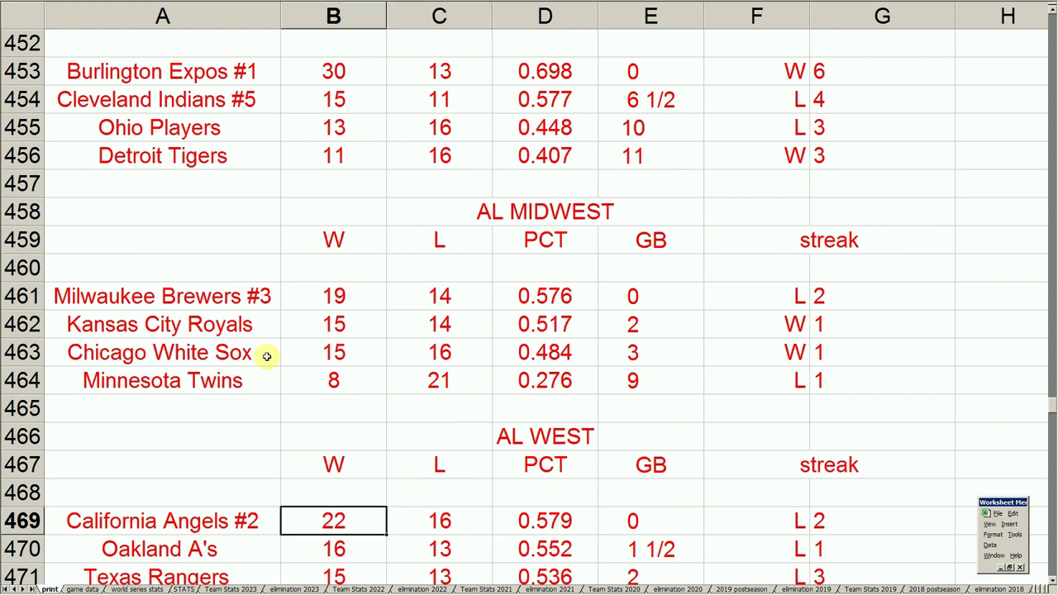
{"action": "key", "text": "Up"}
{"action": "key", "text": "Up"}
{"action": "key", "text": "Up"}
{"action": "key", "text": "Up"}
{"action": "key", "text": "Up"}
{"action": "key", "text": "Up"}
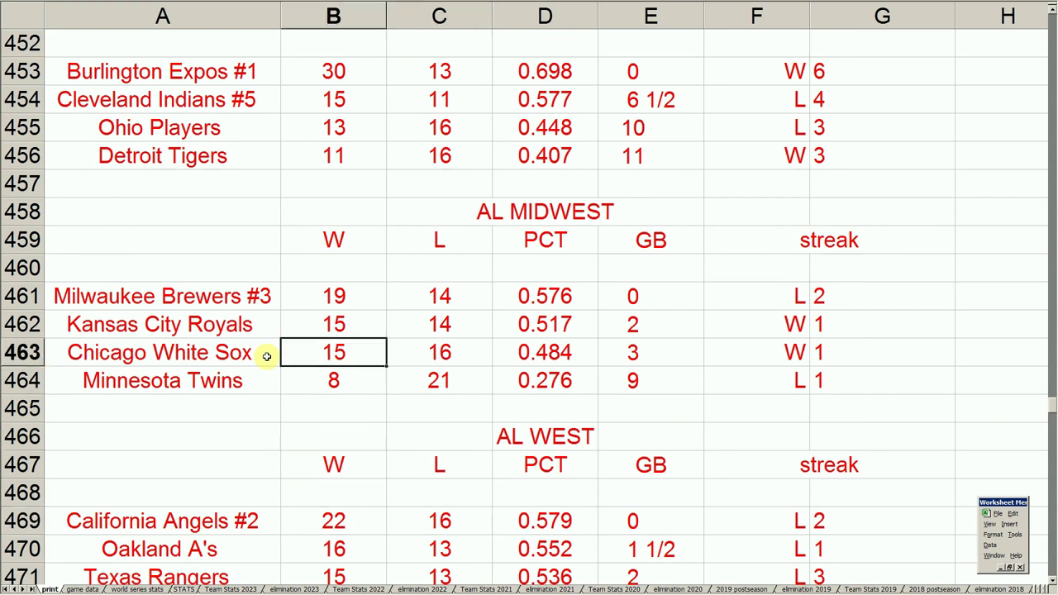
{"action": "key", "text": "Up"}
{"action": "key", "text": "Up"}
{"action": "key", "text": "Up"}
{"action": "key", "text": "Up"}
{"action": "key", "text": "Up"}
{"action": "key", "text": "Up"}
{"action": "key", "text": "Up"}
{"action": "key", "text": "Up"}
{"action": "key", "text": "Up"}
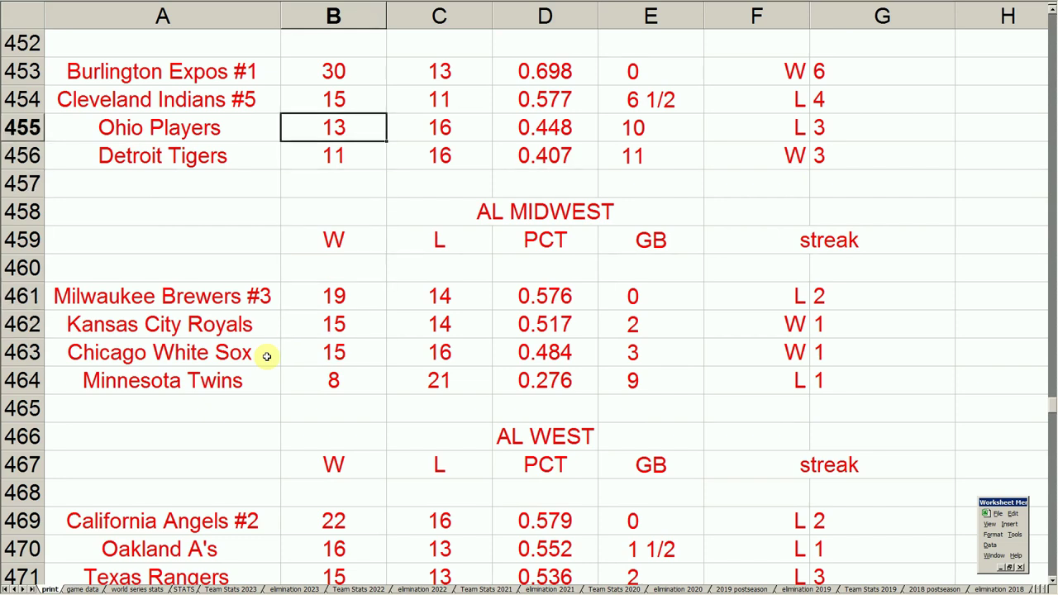
{"action": "key", "text": "Left"}
{"action": "key", "text": "Up"}
{"action": "key", "text": "Right"}
{"action": "key", "text": "Right"}
{"action": "key", "text": "Right"}
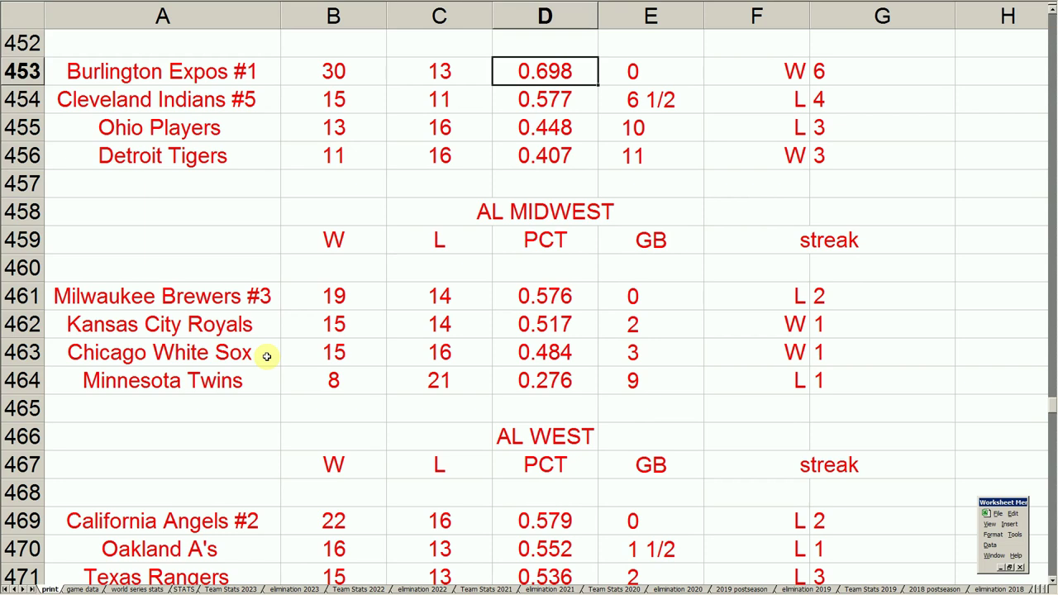
Step: Compare the Milwaukee Brewers #3 and Kansas City Royals rows, then return to the AL East
{"action": "key", "text": "Left"}
{"action": "key", "text": "Left"}
{"action": "key", "text": "Left"}
{"action": "key", "text": "Down"}
{"action": "key", "text": "Down"}
{"action": "key", "text": "Down"}
{"action": "key", "text": "Down"}
{"action": "key", "text": "Down"}
{"action": "key", "text": "Down"}
{"action": "key", "text": "Down"}
{"action": "key", "text": "Down"}
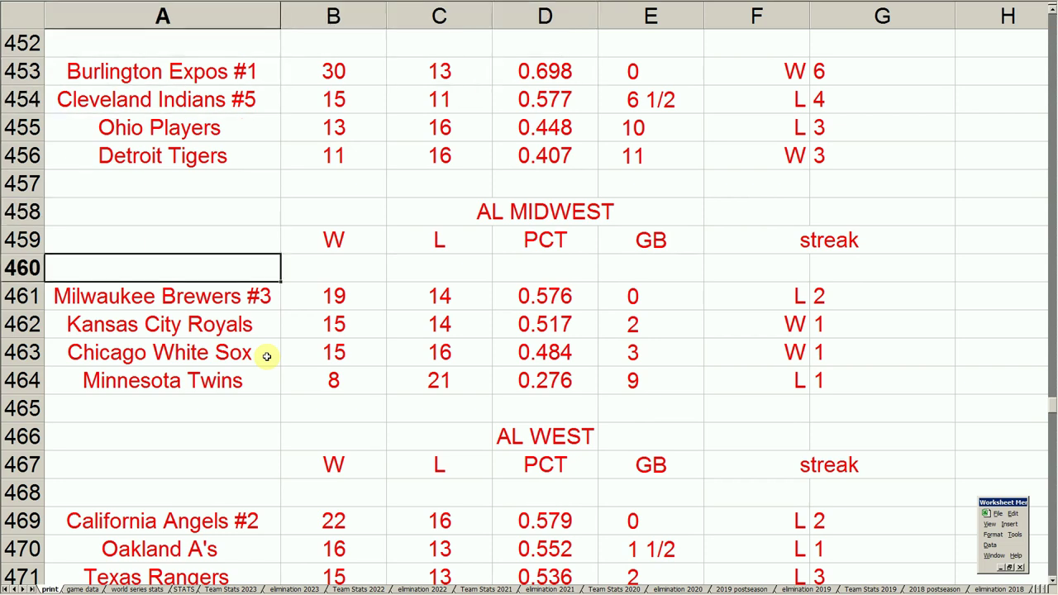
{"action": "key", "text": "Down"}
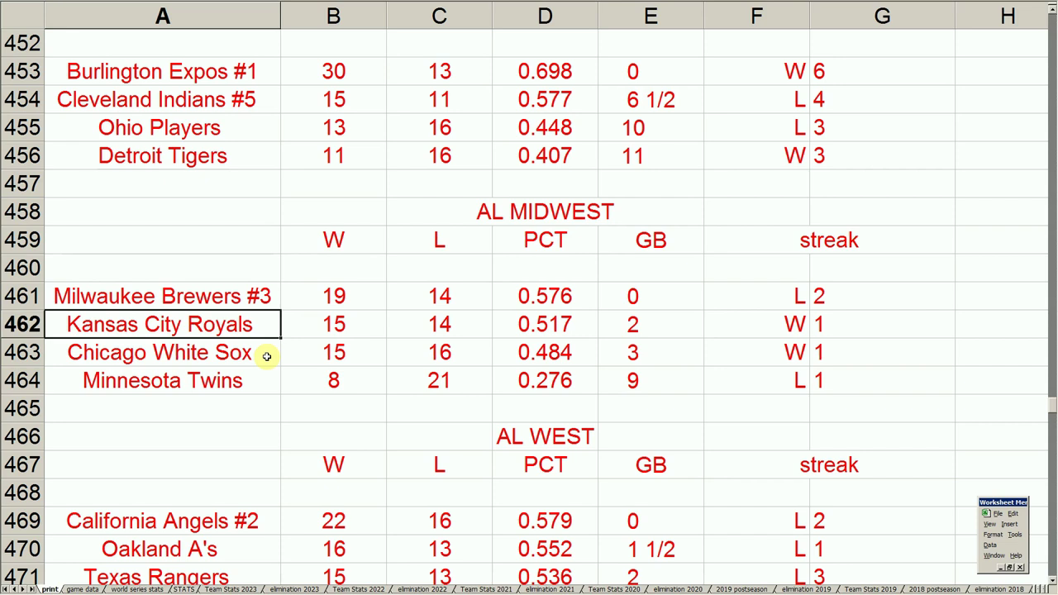
{"action": "key", "text": "Up"}
{"action": "key", "text": "Down"}
{"action": "key", "text": "Down"}
{"action": "key", "text": "Down"}
{"action": "key", "text": "Down"}
{"action": "key", "text": "Down"}
{"action": "key", "text": "Down"}
{"action": "key", "text": "Down"}
{"action": "key", "text": "Down"}
{"action": "key", "text": "Down"}
{"action": "key", "text": "Down"}
{"action": "key", "text": "Down"}
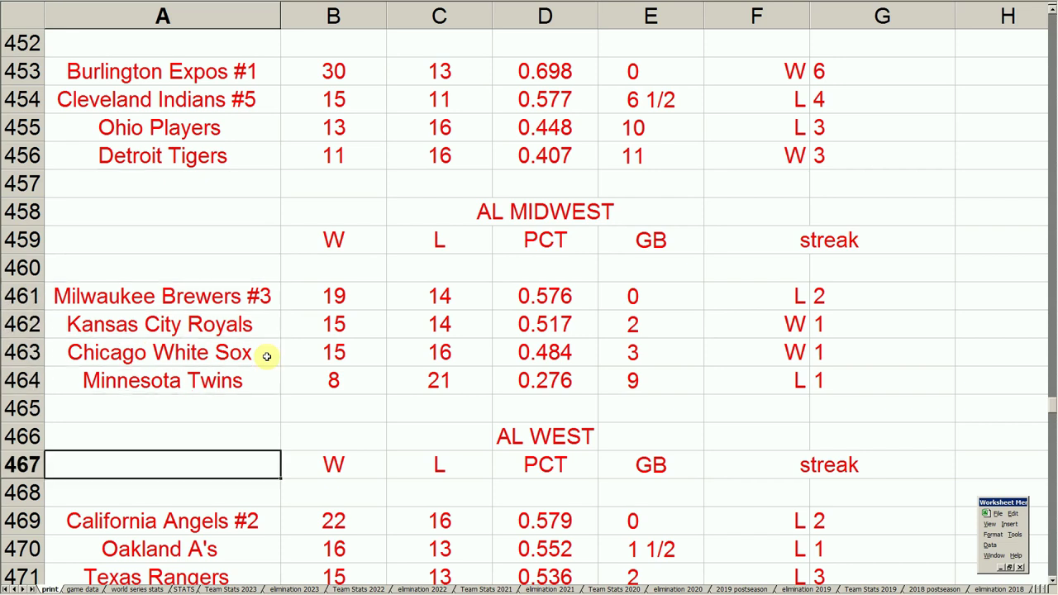
{"action": "key", "text": "Up"}
{"action": "key", "text": "Up"}
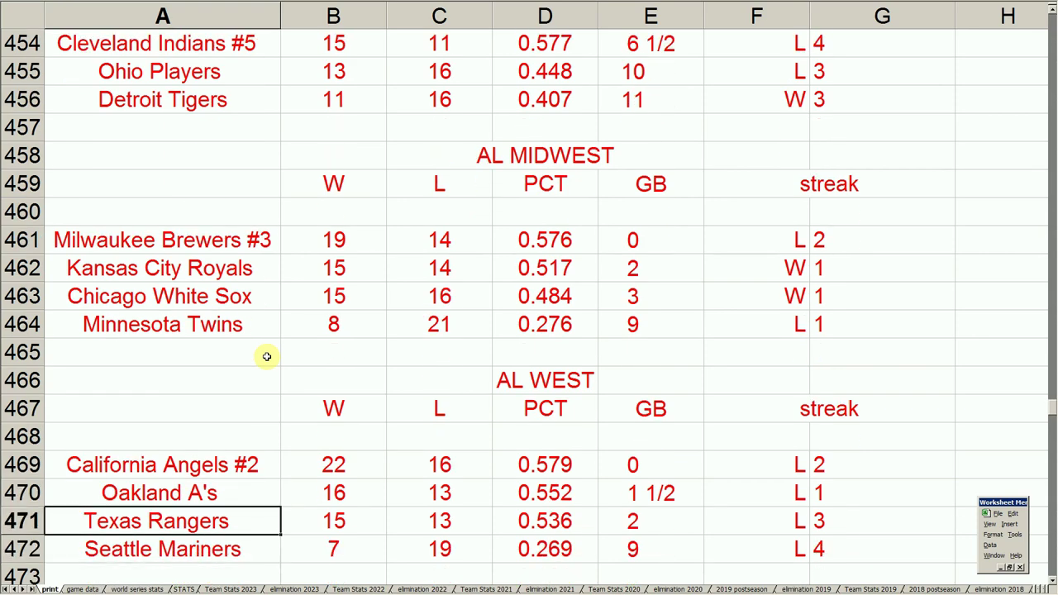
{"action": "key", "text": "Up"}
{"action": "key", "text": "Up"}
{"action": "key", "text": "Up"}
{"action": "key", "text": "Up"}
{"action": "key", "text": "Up"}
{"action": "key", "text": "Up"}
{"action": "key", "text": "Up"}
{"action": "key", "text": "Up"}
{"action": "key", "text": "Up"}
{"action": "key", "text": "Up"}
{"action": "key", "text": "Up"}
{"action": "key", "text": "Up"}
{"action": "key", "text": "Up"}
{"action": "key", "text": "Up"}
{"action": "key", "text": "Up"}
{"action": "key", "text": "Up"}
{"action": "key", "text": "Up"}
{"action": "key", "text": "Up"}
{"action": "key", "text": "Up"}
{"action": "key", "text": "Up"}
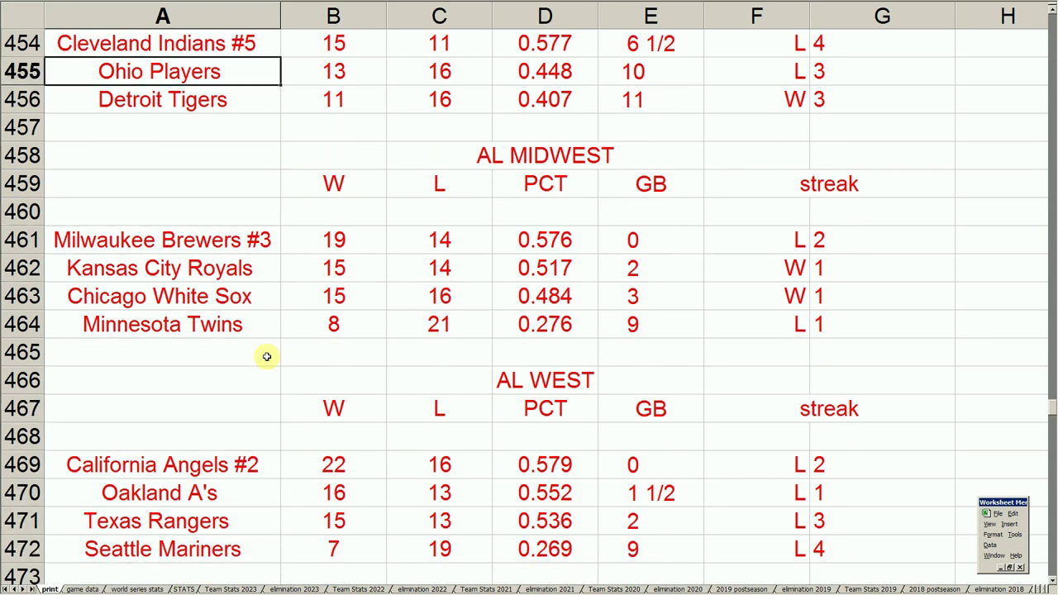
Step: Review the Baltimore Orioles #6, Ohio Players and Detroit Tigers, then move to the NL standings
{"action": "key", "text": "Down"}
{"action": "key", "text": "Down"}
{"action": "key", "text": "Down"}
{"action": "key", "text": "Down"}
{"action": "key", "text": "Down"}
{"action": "key", "text": "Down"}
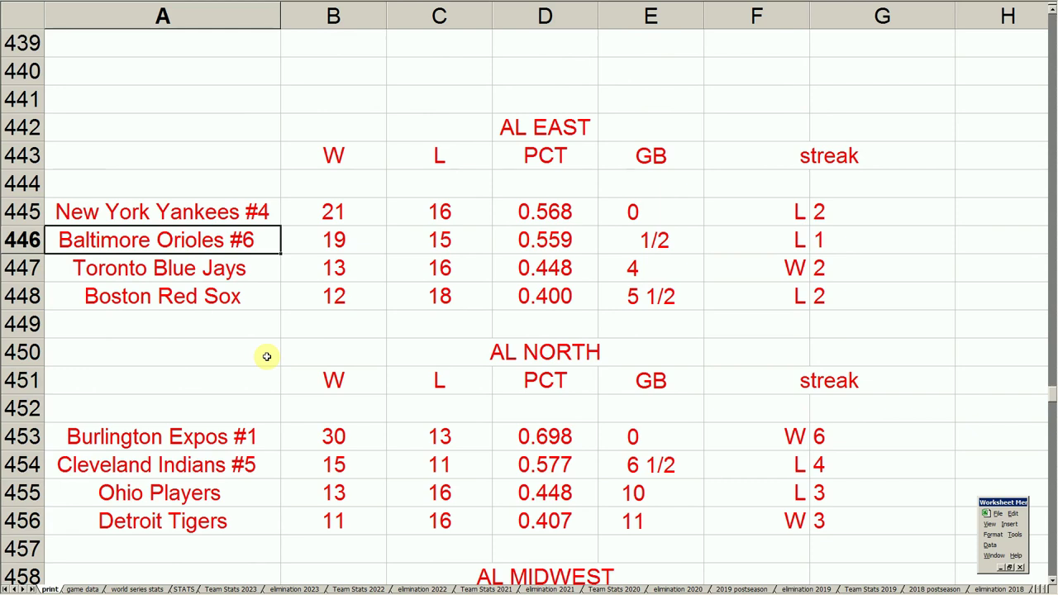
{"action": "key", "text": "Down"}
{"action": "key", "text": "Down"}
{"action": "key", "text": "Down"}
{"action": "key", "text": "Down"}
{"action": "key", "text": "Down"}
{"action": "key", "text": "Down"}
{"action": "key", "text": "Down"}
{"action": "key", "text": "Down"}
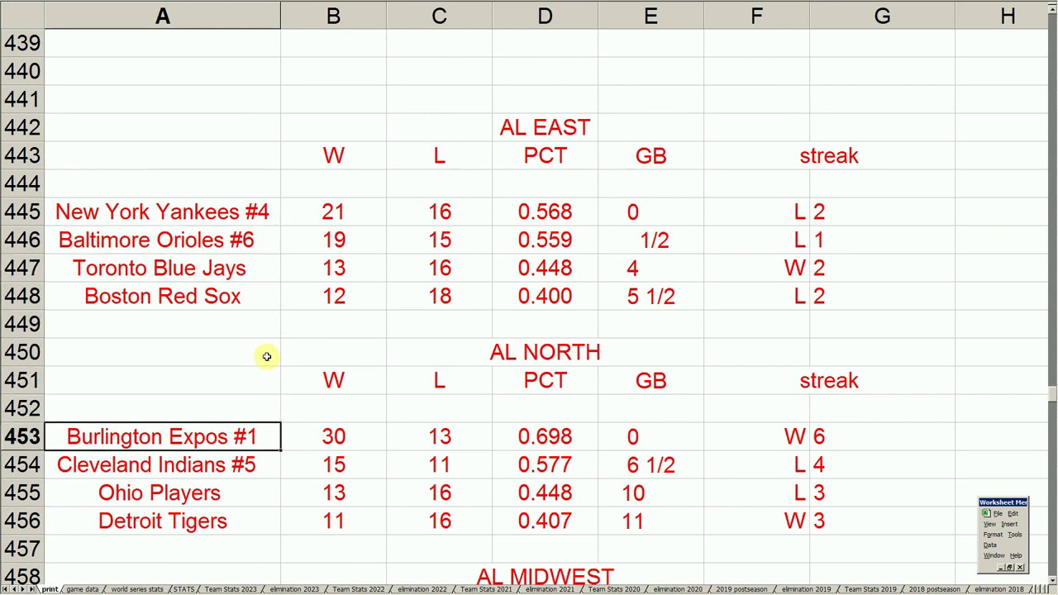
{"action": "key", "text": "Down"}
{"action": "key", "text": "Up"}
{"action": "key", "text": "Up"}
{"action": "key", "text": "Down"}
{"action": "key", "text": "Down"}
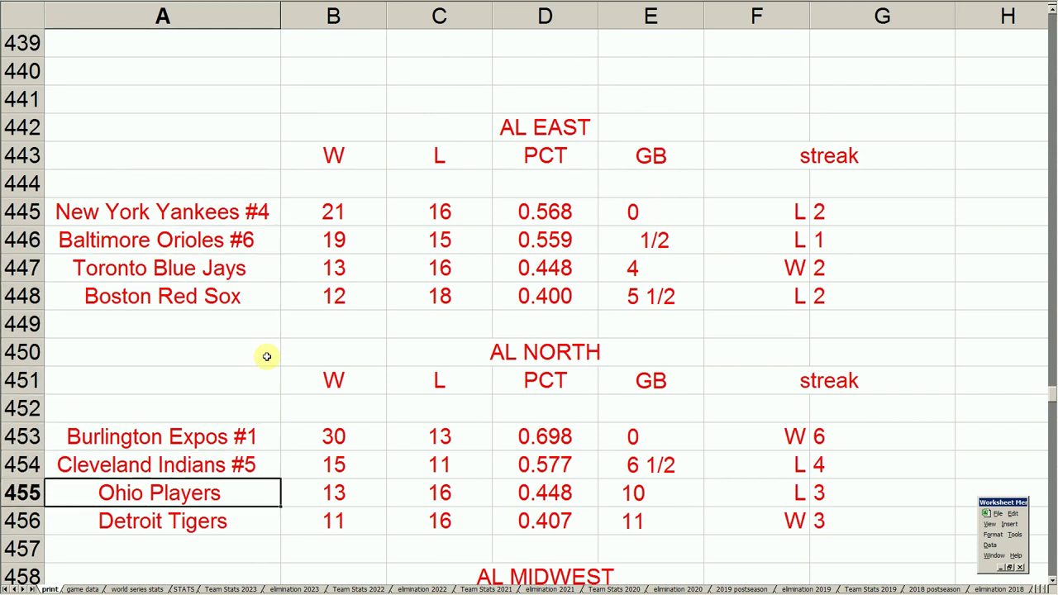
{"action": "key", "text": "Down"}
{"action": "key", "text": "Down"}
{"action": "key", "text": "Up"}
{"action": "key", "text": "Up"}
{"action": "key", "text": "Up"}
{"action": "key", "text": "Up"}
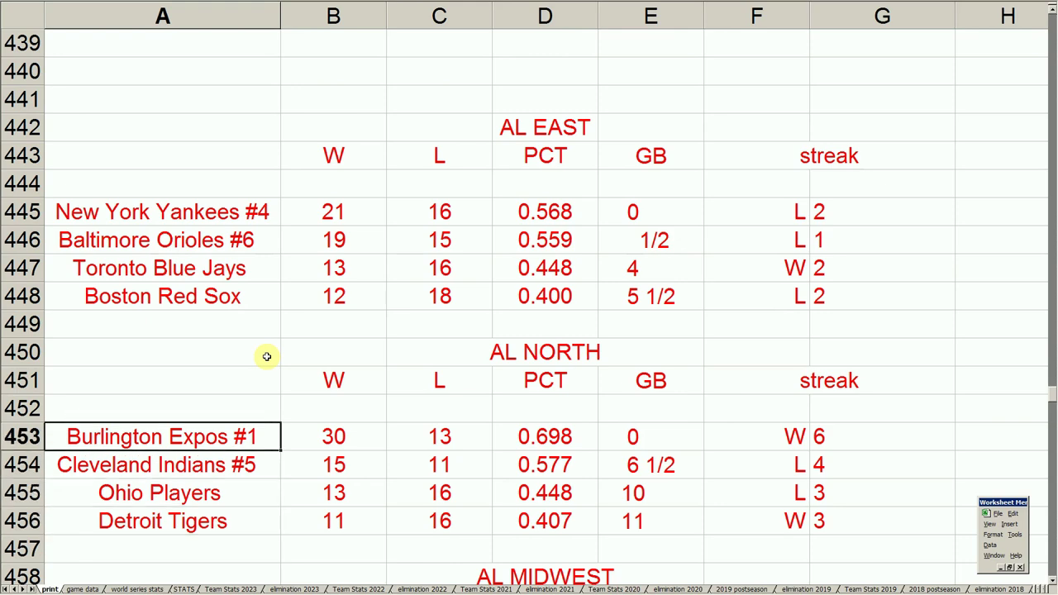
{"action": "key", "text": "Right"}
{"action": "key", "text": "Right"}
{"action": "key", "text": "Right"}
{"action": "key", "text": "Right"}
{"action": "key", "text": "Right"}
{"action": "key", "text": "Right"}
{"action": "key", "text": "Right"}
{"action": "key", "text": "Right"}
{"action": "key", "text": "Right"}
{"action": "key", "text": "Right"}
{"action": "key", "text": "Right"}
{"action": "key", "text": "Right"}
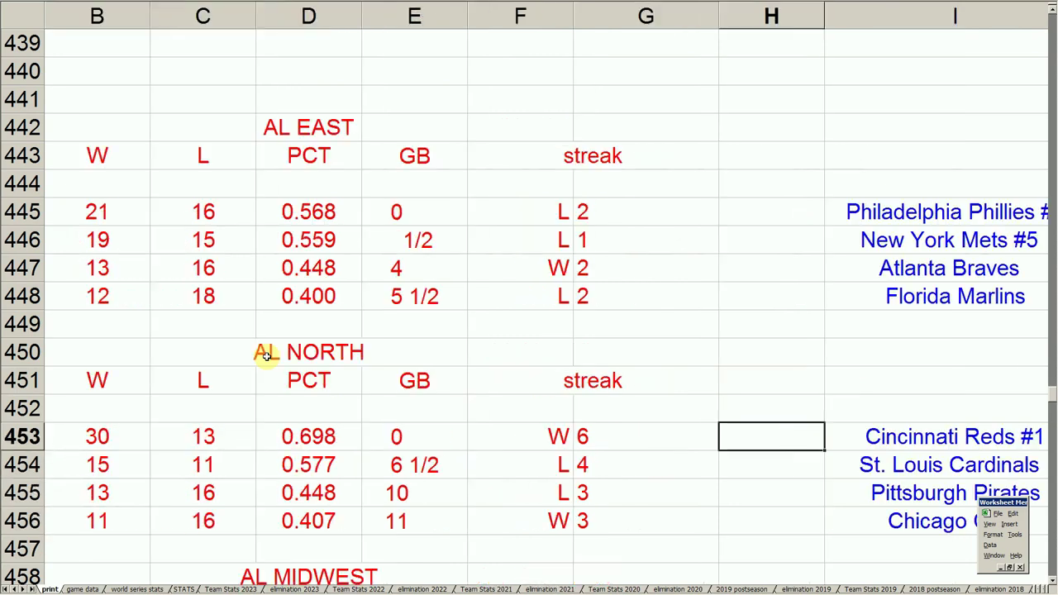
Step: Move into the NL East team names, from the Philadelphia Phillies down to the Cincinnati Reds #1
{"action": "key", "text": "Up"}
{"action": "key", "text": "Up"}
{"action": "key", "text": "Up"}
{"action": "key", "text": "Up"}
{"action": "key", "text": "Up"}
{"action": "key", "text": "Up"}
{"action": "key", "text": "Up"}
{"action": "key", "text": "Up"}
{"action": "key", "text": "Left"}
{"action": "key", "text": "Left"}
{"action": "key", "text": "Left"}
{"action": "key", "text": "Right"}
{"action": "key", "text": "Right"}
{"action": "key", "text": "Left"}
{"action": "key", "text": "Left"}
{"action": "key", "text": "Left"}
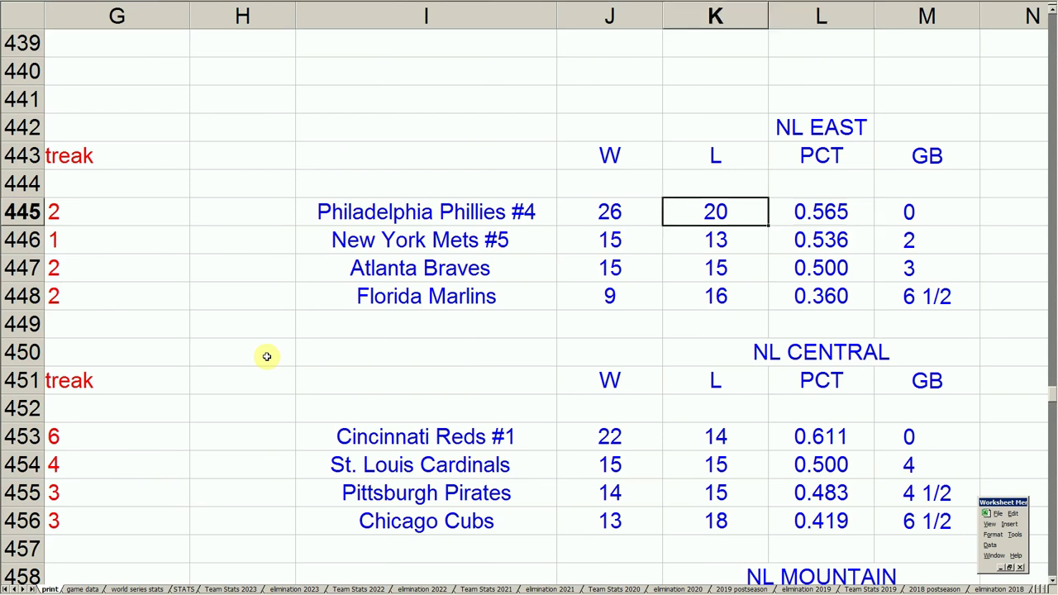
{"action": "key", "text": "Down"}
{"action": "key", "text": "Down"}
{"action": "key", "text": "Down"}
{"action": "key", "text": "Down"}
{"action": "key", "text": "Down"}
{"action": "key", "text": "Down"}
{"action": "key", "text": "Down"}
{"action": "key", "text": "Down"}
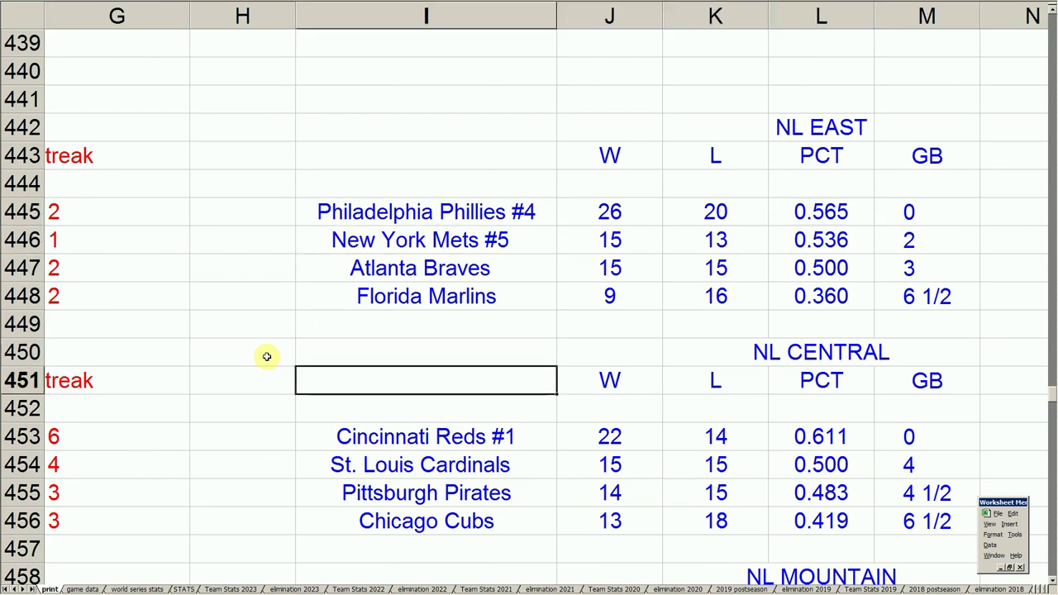
{"action": "key", "text": "Up"}
{"action": "key", "text": "Up"}
{"action": "key", "text": "Up"}
{"action": "key", "text": "Up"}
{"action": "key", "text": "Up"}
{"action": "key", "text": "Up"}
{"action": "key", "text": "Up"}
{"action": "key", "text": "Up"}
{"action": "key", "text": "Down"}
{"action": "key", "text": "Down"}
{"action": "key", "text": "Down"}
{"action": "key", "text": "Down"}
{"action": "key", "text": "Down"}
{"action": "key", "text": "Down"}
{"action": "key", "text": "Down"}
{"action": "key", "text": "Down"}
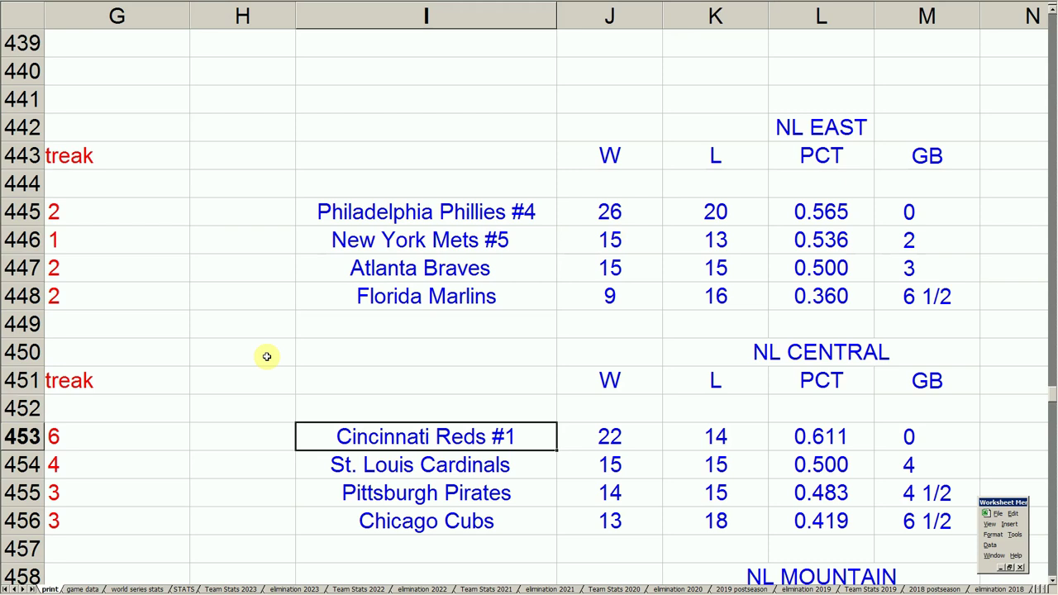
Step: Compare the Cincinnati Reds #1, Philadelphia Phillies #4 and Portland Rosebuds #3 rows
{"action": "key", "text": "Up"}
{"action": "key", "text": "Down"}
{"action": "key", "text": "Up"}
{"action": "key", "text": "Up"}
{"action": "key", "text": "Up"}
{"action": "key", "text": "Up"}
{"action": "key", "text": "Up"}
{"action": "key", "text": "Up"}
{"action": "key", "text": "Up"}
{"action": "key", "text": "Up"}
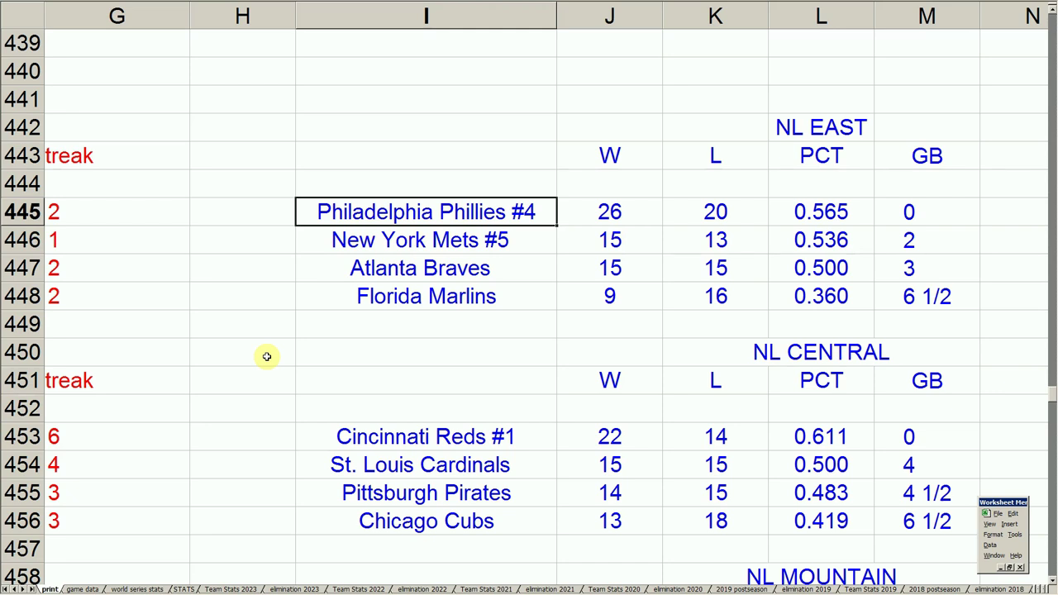
{"action": "key", "text": "Down"}
{"action": "key", "text": "Down"}
{"action": "key", "text": "Down"}
{"action": "key", "text": "Down"}
{"action": "key", "text": "Down"}
{"action": "key", "text": "Down"}
{"action": "key", "text": "Down"}
{"action": "key", "text": "Down"}
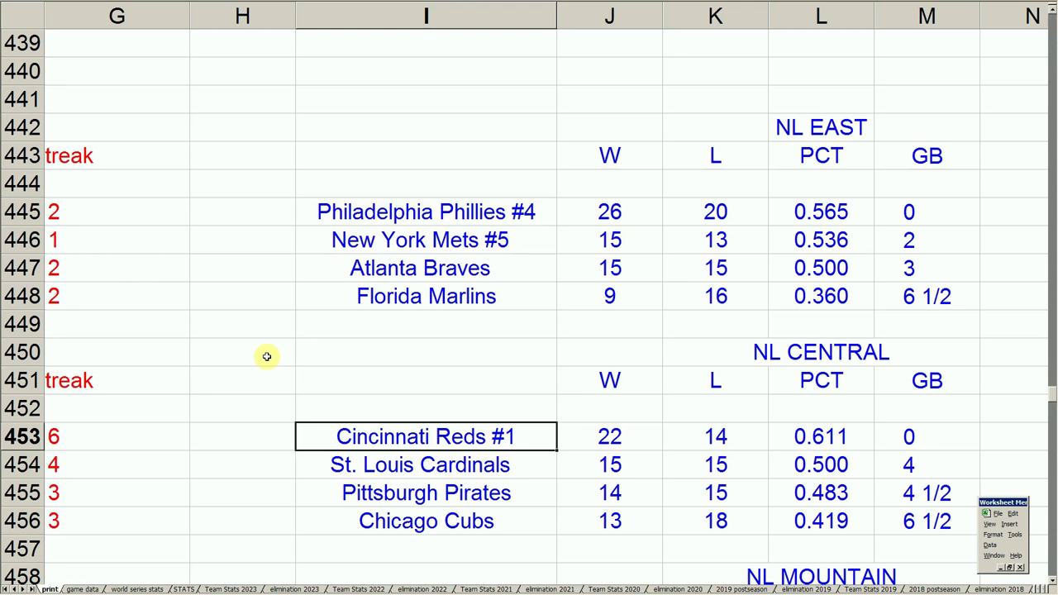
{"action": "key", "text": "Up"}
{"action": "key", "text": "Up"}
{"action": "key", "text": "Up"}
{"action": "key", "text": "Up"}
{"action": "key", "text": "Up"}
{"action": "key", "text": "Up"}
{"action": "key", "text": "Up"}
{"action": "key", "text": "Up"}
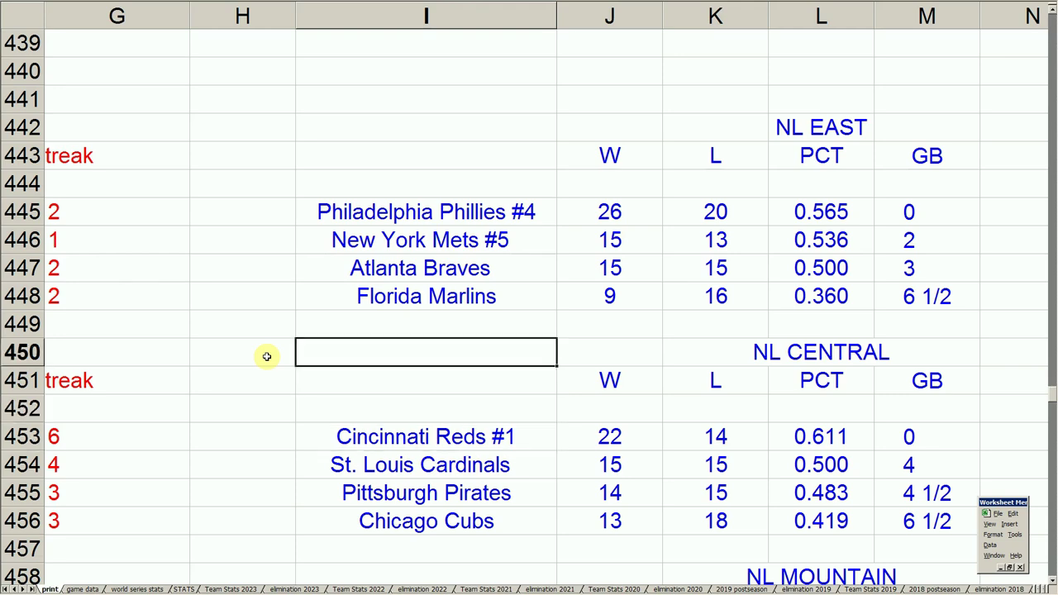
{"action": "key", "text": "Down"}
{"action": "key", "text": "Down"}
{"action": "key", "text": "Down"}
{"action": "key", "text": "Down"}
{"action": "key", "text": "Down"}
{"action": "key", "text": "Down"}
{"action": "key", "text": "Down"}
{"action": "key", "text": "Down"}
{"action": "key", "text": "Down"}
{"action": "key", "text": "Down"}
{"action": "key", "text": "Down"}
{"action": "key", "text": "Down"}
{"action": "key", "text": "Down"}
{"action": "key", "text": "Down"}
{"action": "key", "text": "Down"}
{"action": "key", "text": "Down"}
{"action": "key", "text": "Down"}
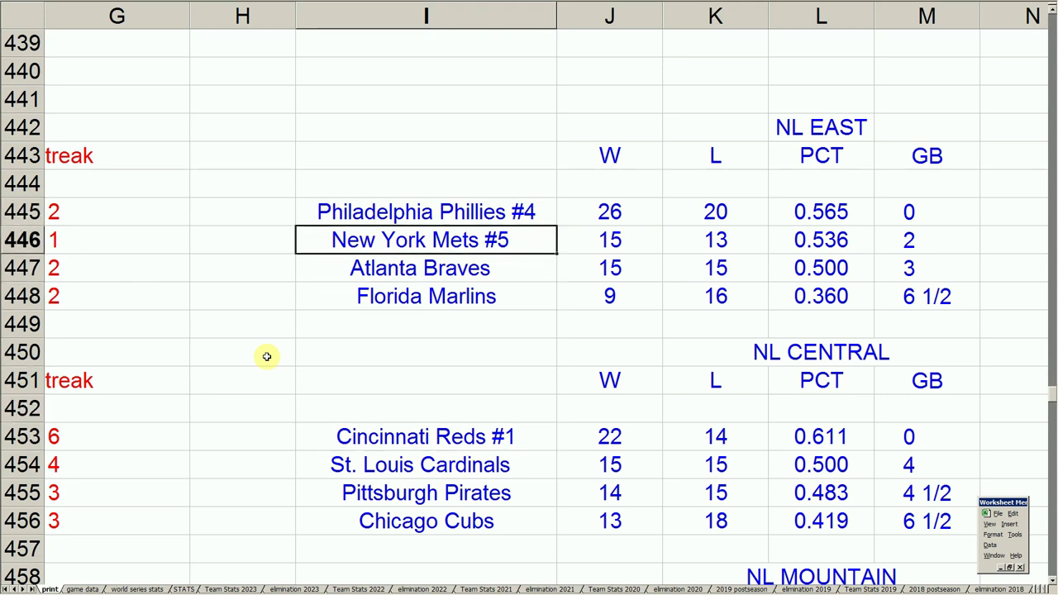
{"action": "key", "text": "Up"}
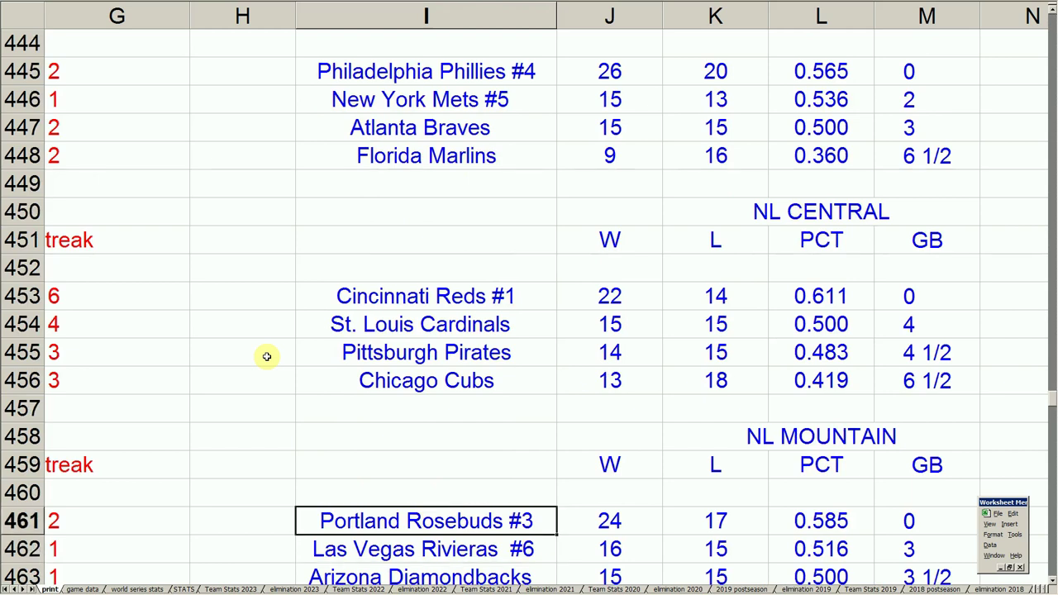
{"action": "key", "text": "Up"}
{"action": "key", "text": "Up"}
{"action": "key", "text": "Up"}
{"action": "key", "text": "Up"}
{"action": "key", "text": "Up"}
{"action": "key", "text": "Up"}
{"action": "key", "text": "Up"}
{"action": "key", "text": "Up"}
{"action": "key", "text": "Up"}
{"action": "key", "text": "Up"}
{"action": "key", "text": "Up"}
{"action": "key", "text": "Up"}
{"action": "key", "text": "Up"}
{"action": "key", "text": "Up"}
{"action": "key", "text": "Up"}
{"action": "key", "text": "Up"}
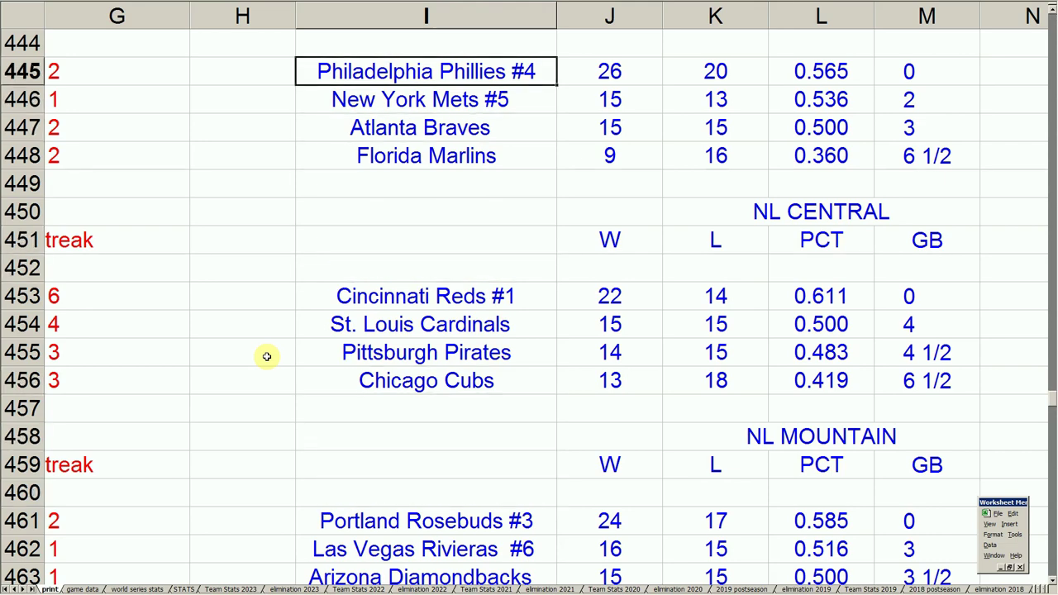
Step: Review the NL Mountain teams through the Houston Astros #2 to the San Diego Padres
{"action": "key", "text": "Down"}
{"action": "key", "text": "Down"}
{"action": "key", "text": "Down"}
{"action": "key", "text": "Down"}
{"action": "key", "text": "Down"}
{"action": "key", "text": "Down"}
{"action": "key", "text": "Down"}
{"action": "key", "text": "Down"}
{"action": "key", "text": "Down"}
{"action": "key", "text": "Down"}
{"action": "key", "text": "Down"}
{"action": "key", "text": "Down"}
{"action": "key", "text": "Down"}
{"action": "key", "text": "Down"}
{"action": "key", "text": "Down"}
{"action": "key", "text": "Down"}
{"action": "key", "text": "Down"}
{"action": "key", "text": "Down"}
{"action": "key", "text": "Down"}
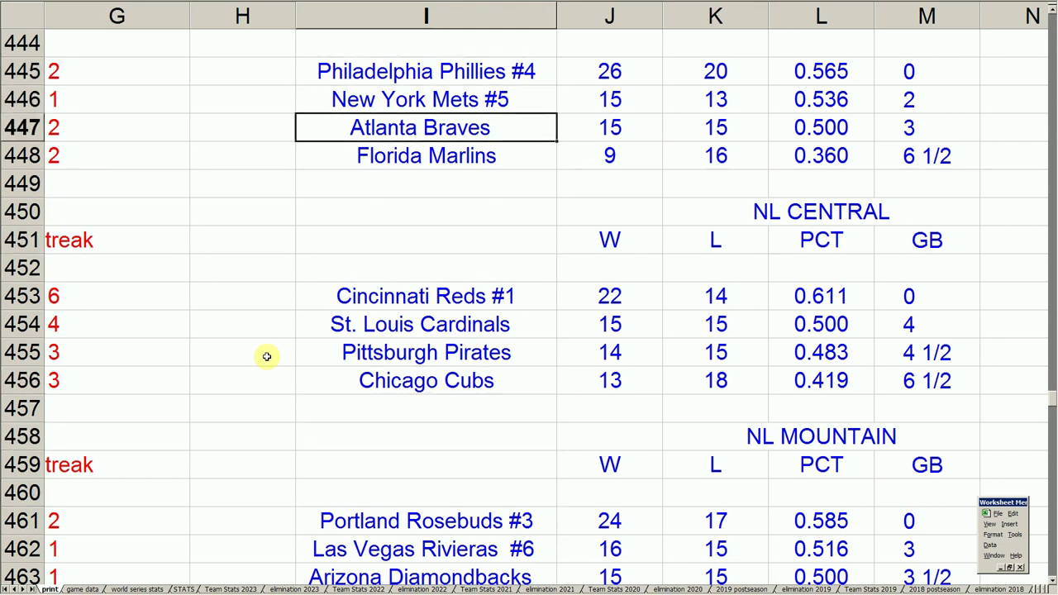
{"action": "key", "text": "Up"}
{"action": "key", "text": "Up"}
{"action": "key", "text": "Up"}
{"action": "key", "text": "Down"}
{"action": "key", "text": "Down"}
{"action": "key", "text": "Down"}
{"action": "key", "text": "Down"}
{"action": "key", "text": "Down"}
{"action": "key", "text": "Down"}
{"action": "key", "text": "Down"}
{"action": "key", "text": "Down"}
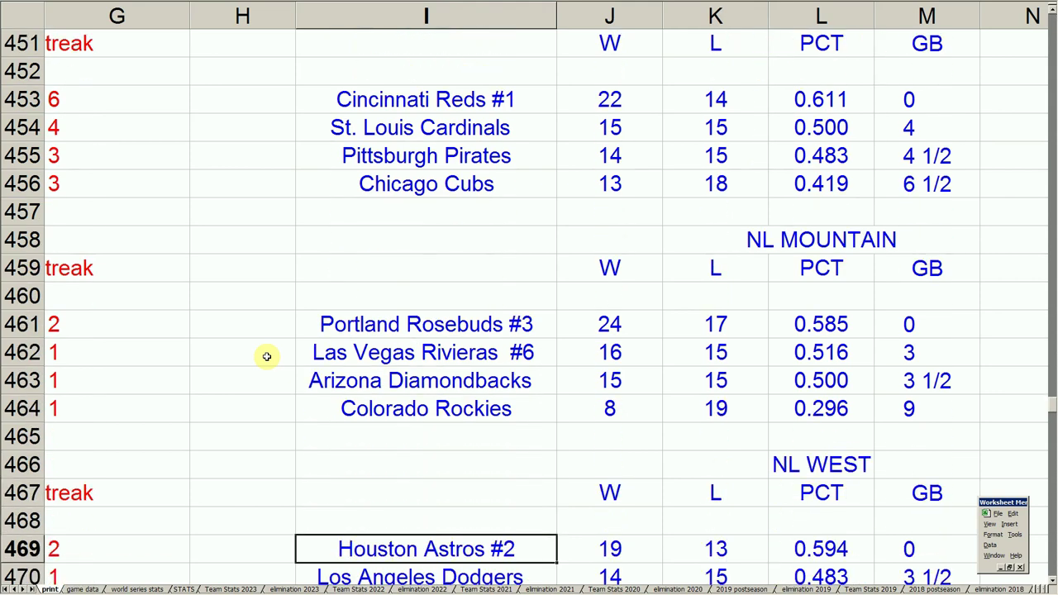
{"action": "key", "text": "Down"}
{"action": "key", "text": "Down"}
{"action": "key", "text": "Down"}
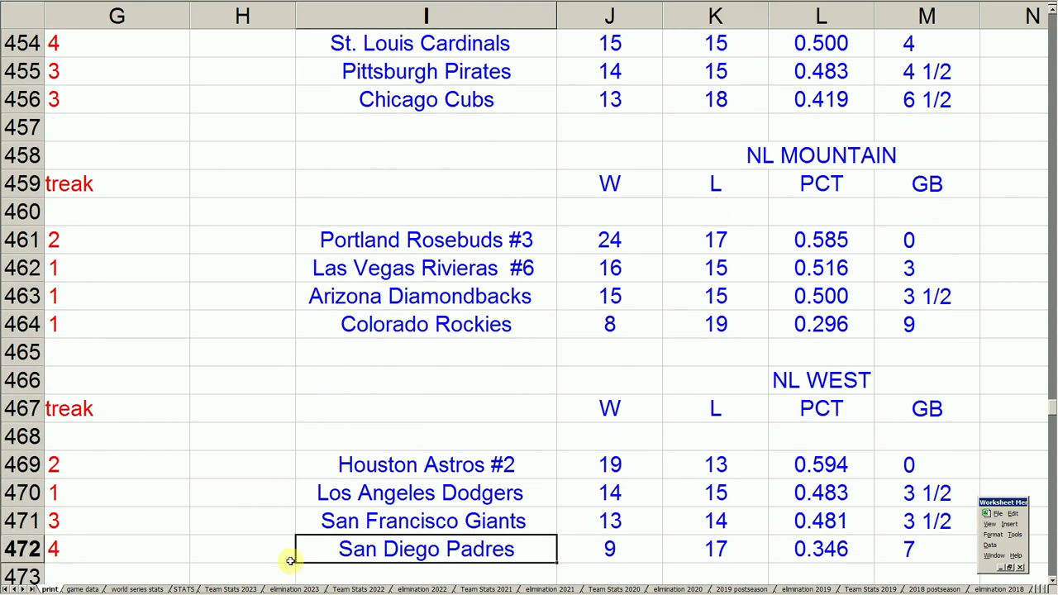
{"action": "mouse_move", "coordinate": [277, 589]}
{"action": "left_click", "coordinate": [370, 588]}
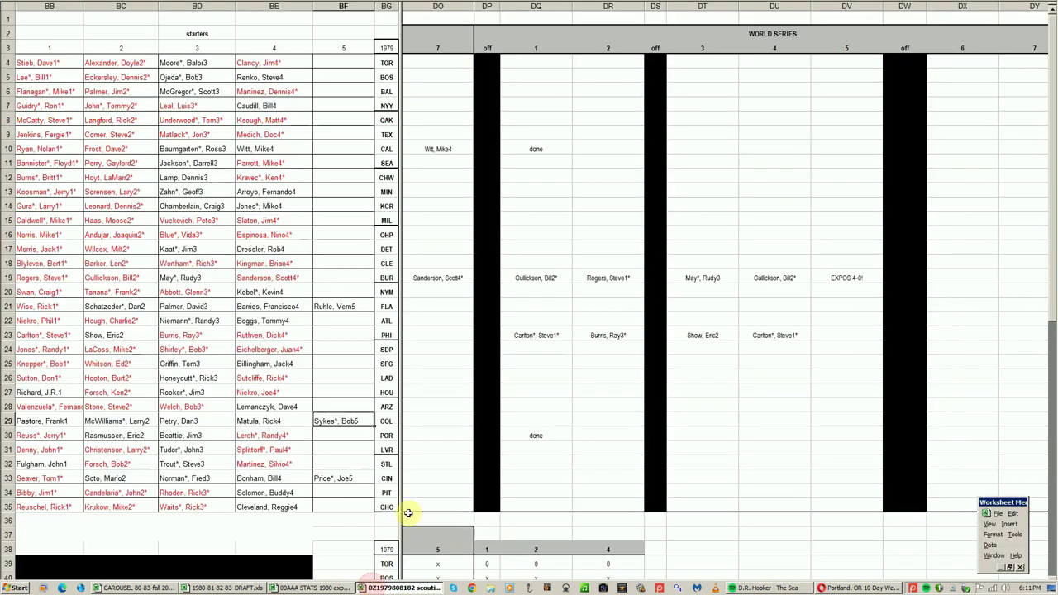
Step: Compare the BUR World Series starters in row 19 and the EXPOS 4-0! result note
{"action": "left_click", "coordinate": [581, 370]}
{"action": "key", "text": "Up"}
{"action": "key", "text": "Up"}
{"action": "key", "text": "Up"}
{"action": "key", "text": "Up"}
{"action": "key", "text": "Up"}
{"action": "key", "text": "Up"}
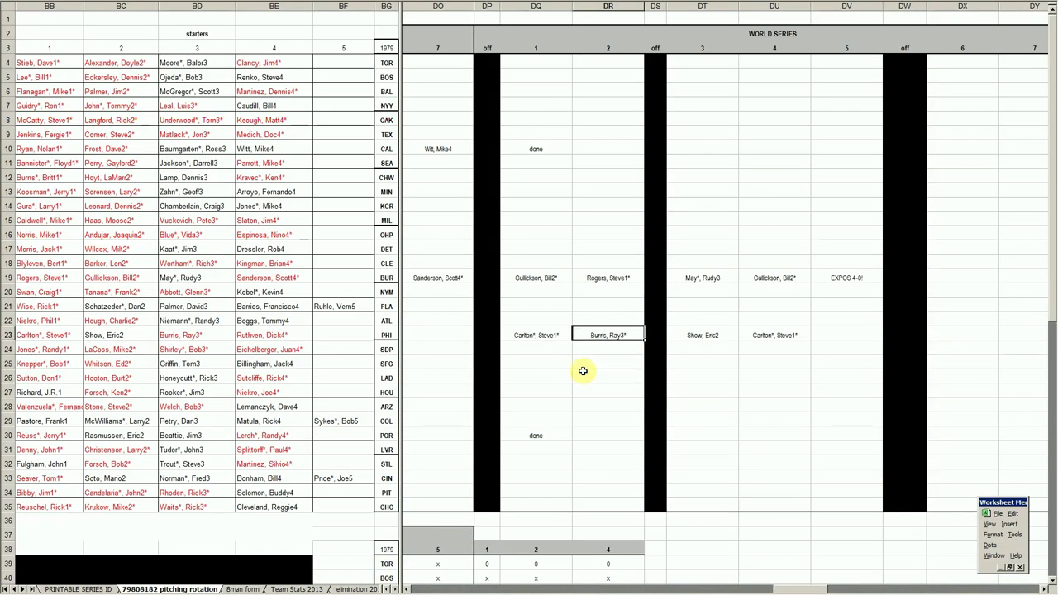
{"action": "key", "text": "Right"}
{"action": "key", "text": "Right"}
{"action": "key", "text": "Right"}
{"action": "key", "text": "Right"}
{"action": "key", "text": "Left"}
{"action": "key", "text": "Left"}
{"action": "key", "text": "Left"}
{"action": "key", "text": "Left"}
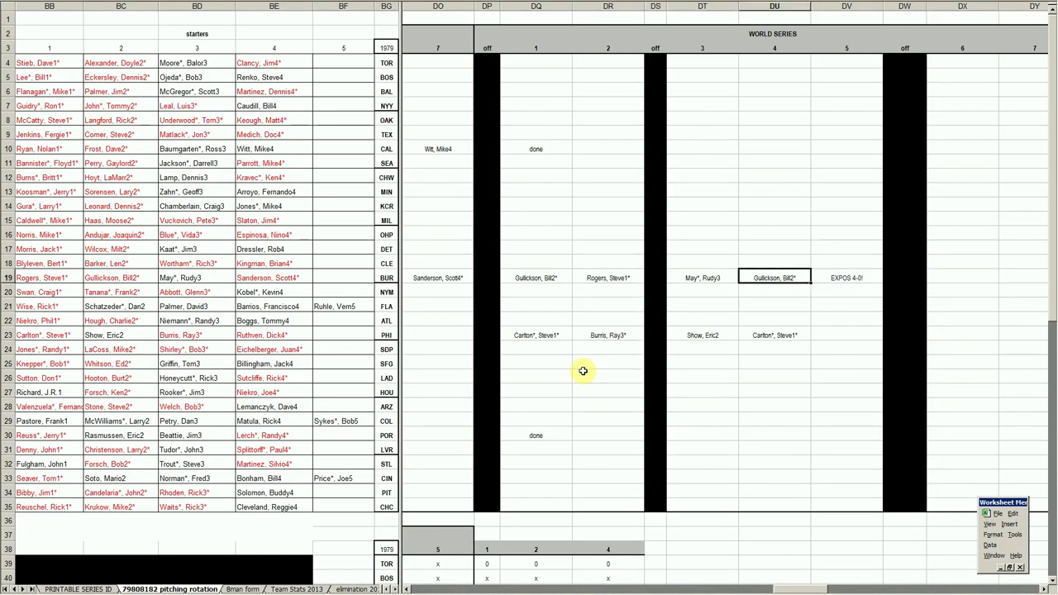
{"action": "key", "text": "Right"}
{"action": "key", "text": "Right"}
{"action": "key", "text": "Right"}
{"action": "key", "text": "Right"}
{"action": "key", "text": "Right"}
{"action": "key", "text": "Left"}
{"action": "key", "text": "Right"}
{"action": "key", "text": "Right"}
{"action": "key", "text": "Right"}
{"action": "key", "text": "Right"}
{"action": "key", "text": "Right"}
{"action": "key", "text": "Right"}
{"action": "key", "text": "Right"}
{"action": "key", "text": "Right"}
{"action": "key", "text": "Right"}
{"action": "key", "text": "Right"}
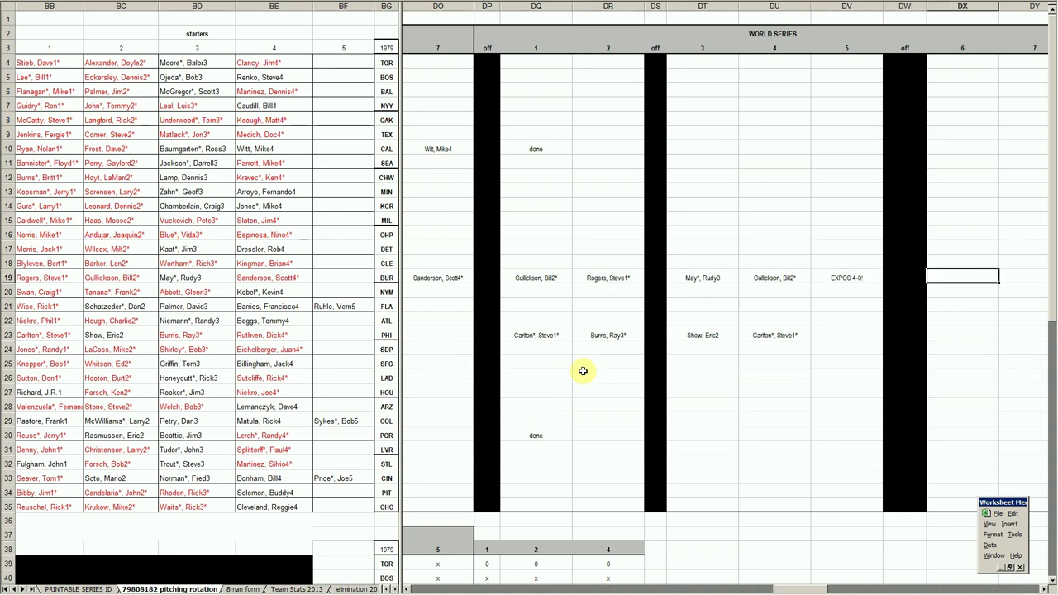
{"action": "key", "text": "Right"}
{"action": "key", "text": "Right"}
{"action": "key", "text": "Right"}
{"action": "key", "text": "Right"}
{"action": "key", "text": "Right"}
{"action": "key", "text": "Right"}
{"action": "key", "text": "Right"}
{"action": "key", "text": "Right"}
{"action": "key", "text": "Right"}
{"action": "key", "text": "Right"}
{"action": "key", "text": "Right"}
{"action": "key", "text": "Right"}
{"action": "key", "text": "Right"}
{"action": "key", "text": "Right"}
{"action": "key", "text": "Right"}
{"action": "key", "text": "Right"}
{"action": "key", "text": "Right"}
{"action": "key", "text": "Right"}
{"action": "key", "text": "Right"}
{"action": "key", "text": "Right"}
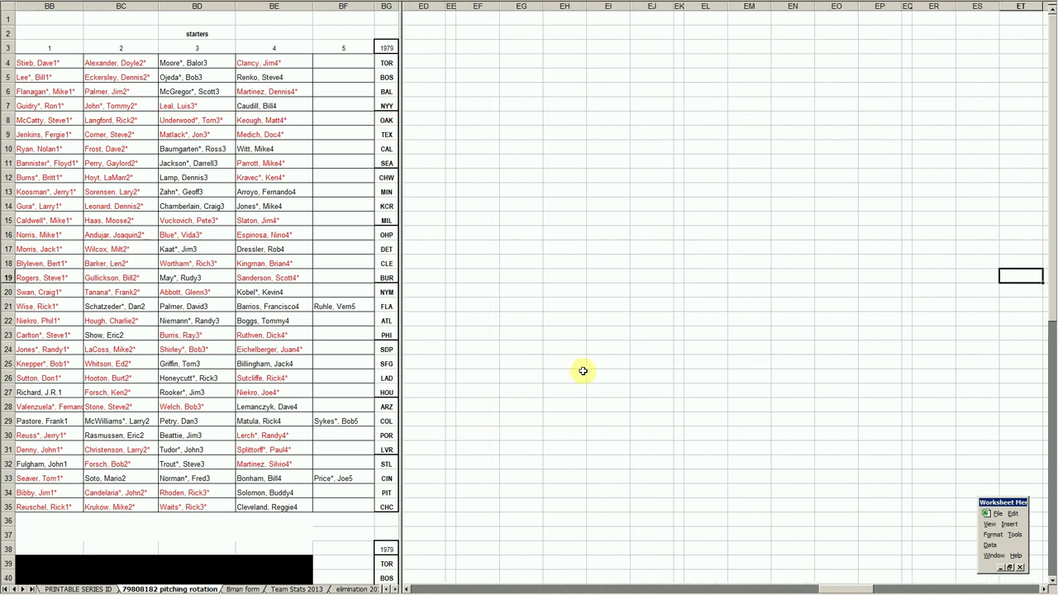
Step: Check the starters for World Series games 6, 7 and 1
{"action": "key", "text": "Left"}
{"action": "key", "text": "Left"}
{"action": "key", "text": "Left"}
{"action": "key", "text": "Left"}
{"action": "key", "text": "Left"}
{"action": "key", "text": "Left"}
{"action": "key", "text": "Left"}
{"action": "key", "text": "Left"}
{"action": "key", "text": "Left"}
{"action": "key", "text": "Left"}
{"action": "key", "text": "Left"}
{"action": "key", "text": "Left"}
{"action": "key", "text": "Left"}
{"action": "key", "text": "Left"}
{"action": "key", "text": "Left"}
{"action": "key", "text": "Left"}
{"action": "key", "text": "Left"}
{"action": "key", "text": "Left"}
{"action": "key", "text": "Left"}
{"action": "key", "text": "Left"}
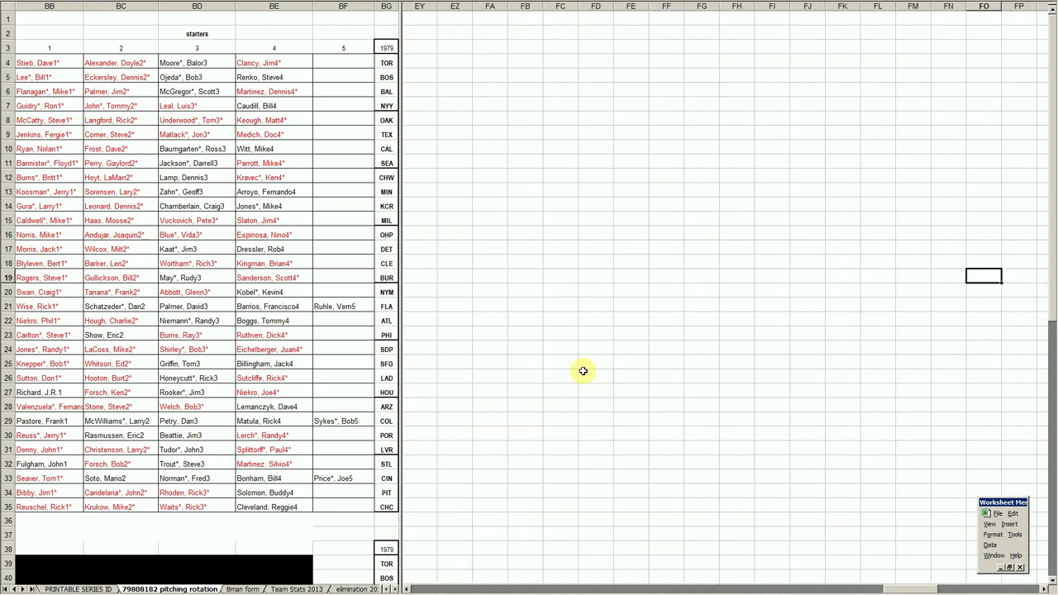
{"action": "key", "text": "Left"}
{"action": "key", "text": "Left"}
{"action": "key", "text": "Left"}
{"action": "key", "text": "Left"}
{"action": "key", "text": "Left"}
{"action": "key", "text": "Left"}
{"action": "key", "text": "Left"}
{"action": "key", "text": "Left"}
{"action": "key", "text": "Left"}
{"action": "key", "text": "Left"}
{"action": "key", "text": "Left"}
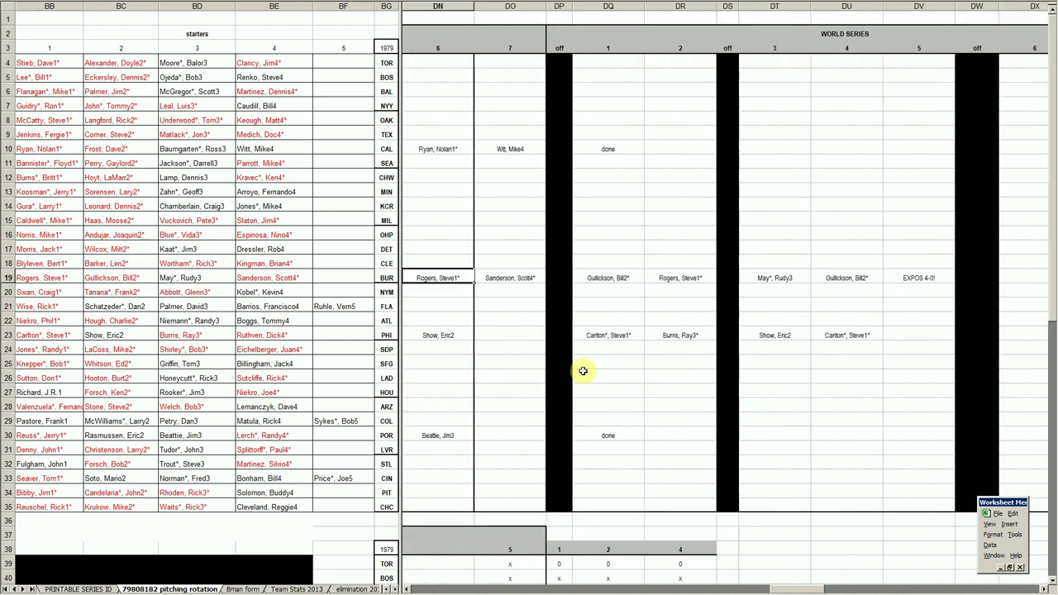
{"action": "key", "text": "Right"}
{"action": "key", "text": "Right"}
{"action": "key", "text": "Right"}
{"action": "key", "text": "Right"}
{"action": "key", "text": "Left"}
{"action": "key", "text": "Left"}
{"action": "key", "text": "Left"}
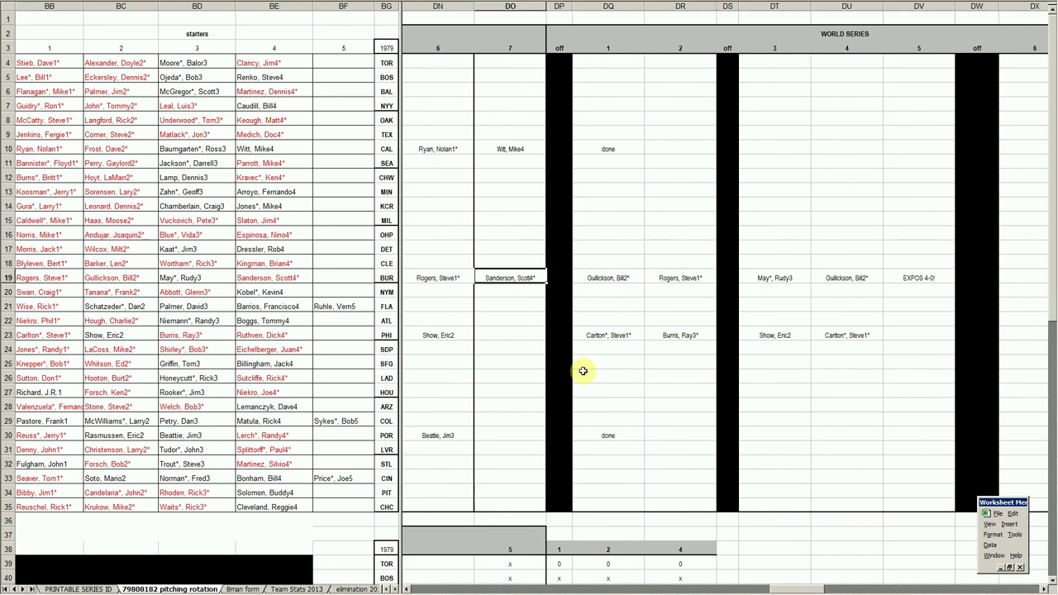
{"action": "key", "text": "Right"}
{"action": "key", "text": "Right"}
{"action": "key", "text": "Right"}
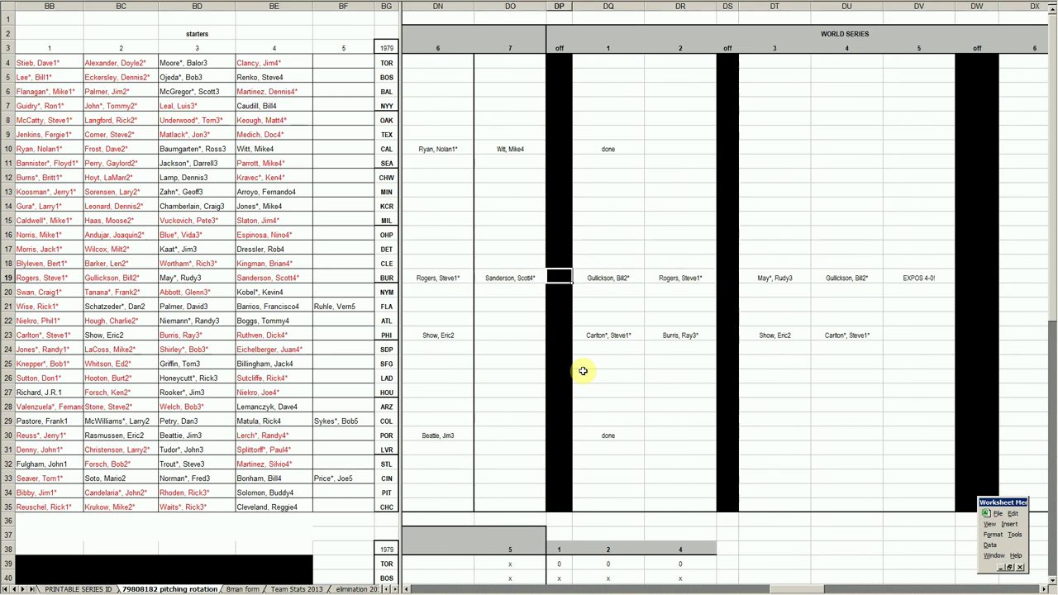
{"action": "key", "text": "Left"}
Step: View the LCS, Divisional, wildcard and regular-season games 37–40 columns
{"action": "key", "text": "Left"}
{"action": "key", "text": "Left"}
{"action": "key", "text": "Left"}
{"action": "key", "text": "Left"}
{"action": "key", "text": "Left"}
{"action": "key", "text": "Left"}
{"action": "key", "text": "Left"}
{"action": "key", "text": "Left"}
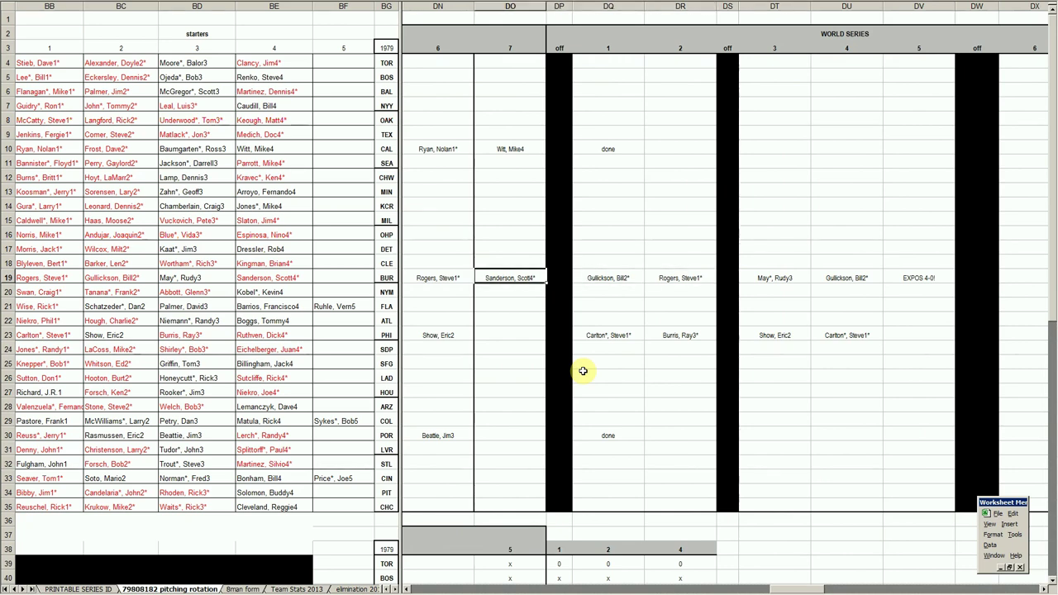
{"action": "key", "text": "Left"}
{"action": "key", "text": "Left"}
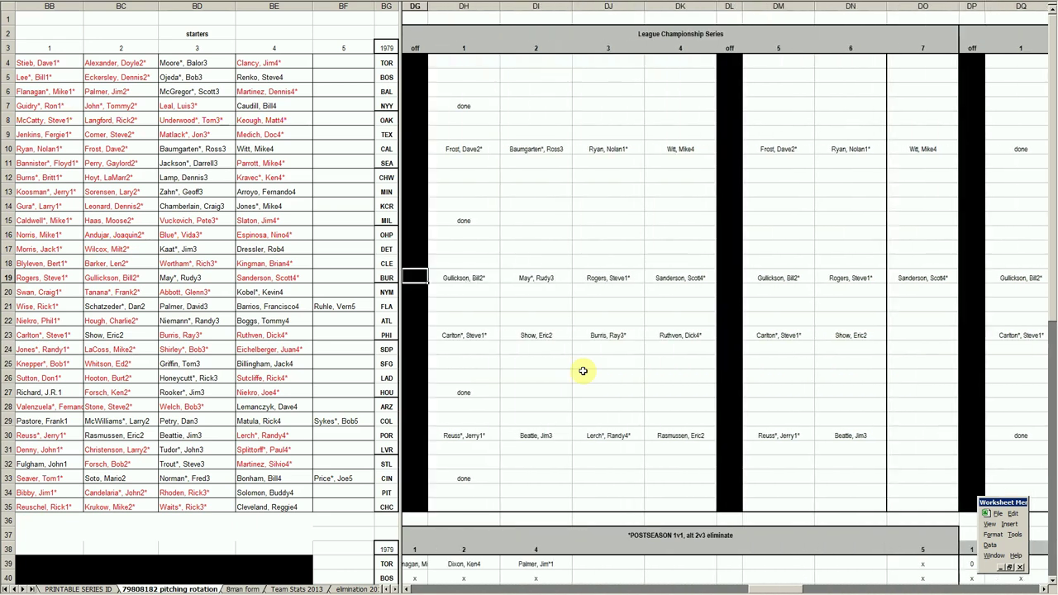
{"action": "key", "text": "Left"}
{"action": "key", "text": "Left"}
{"action": "key", "text": "Left"}
{"action": "key", "text": "Left"}
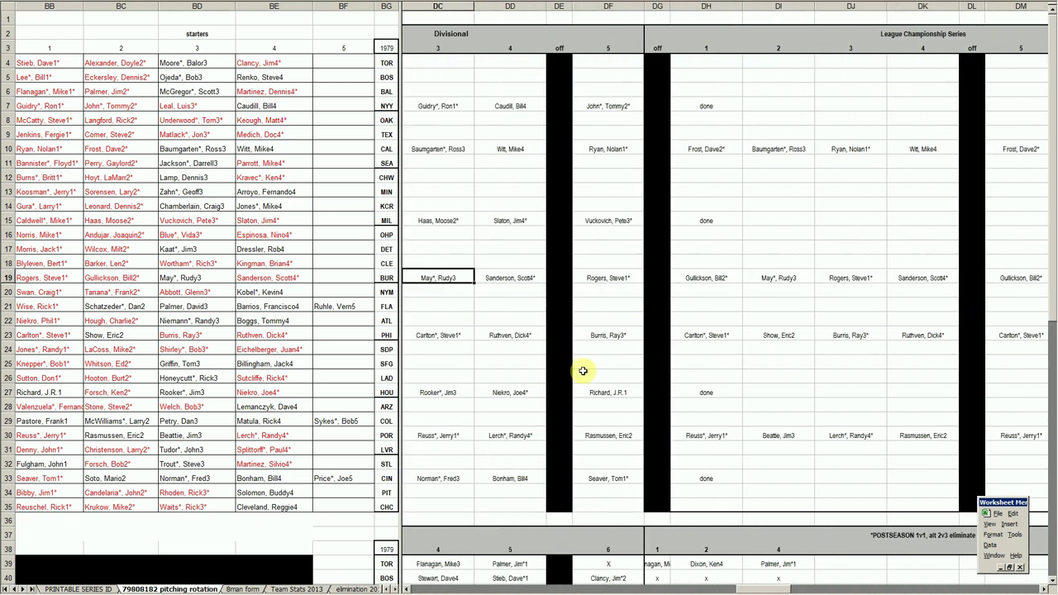
{"action": "key", "text": "Left"}
{"action": "key", "text": "Left"}
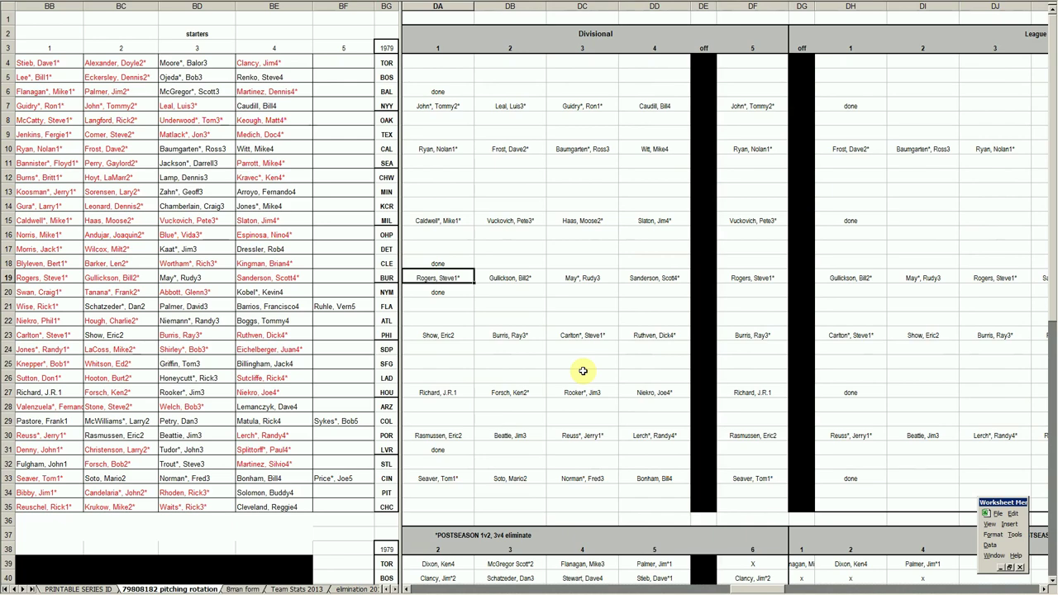
{"action": "key", "text": "Left"}
{"action": "key", "text": "Left"}
{"action": "key", "text": "Left"}
{"action": "key", "text": "Left"}
{"action": "key", "text": "Left"}
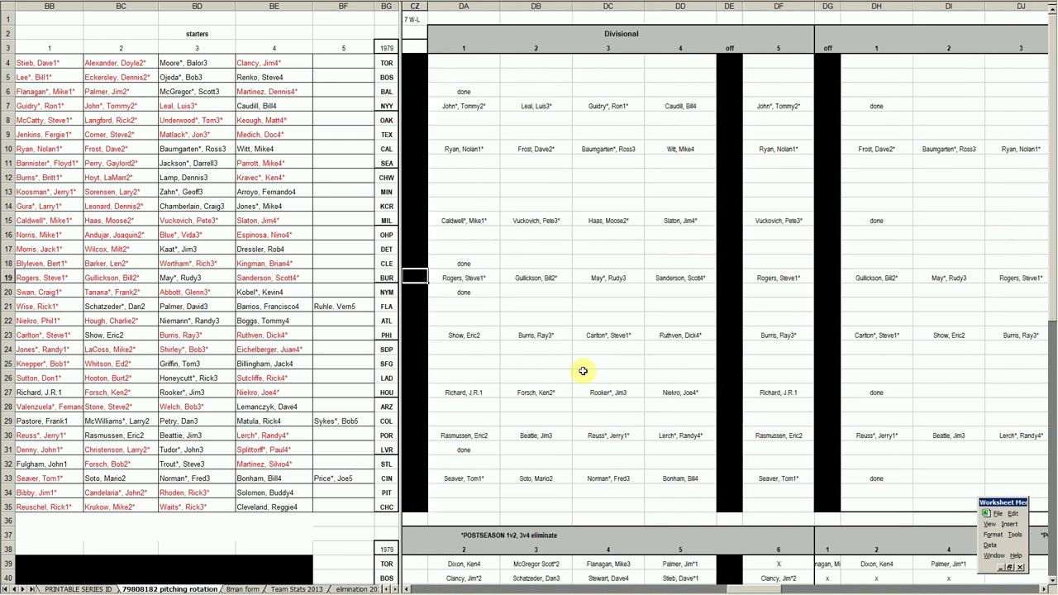
{"action": "key", "text": "Left"}
{"action": "key", "text": "Left"}
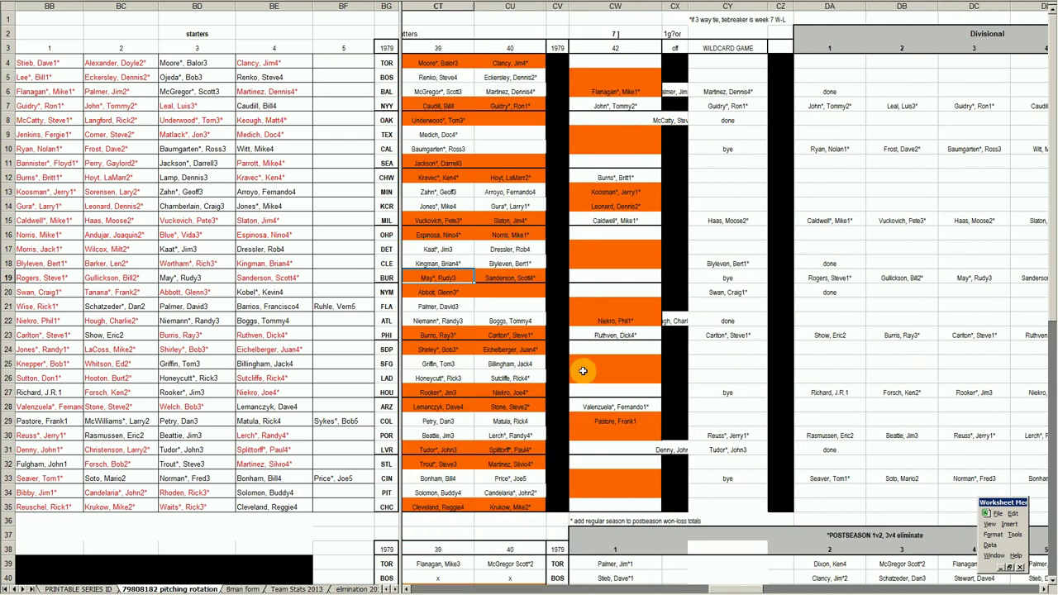
{"action": "key", "text": "Left"}
{"action": "key", "text": "Left"}
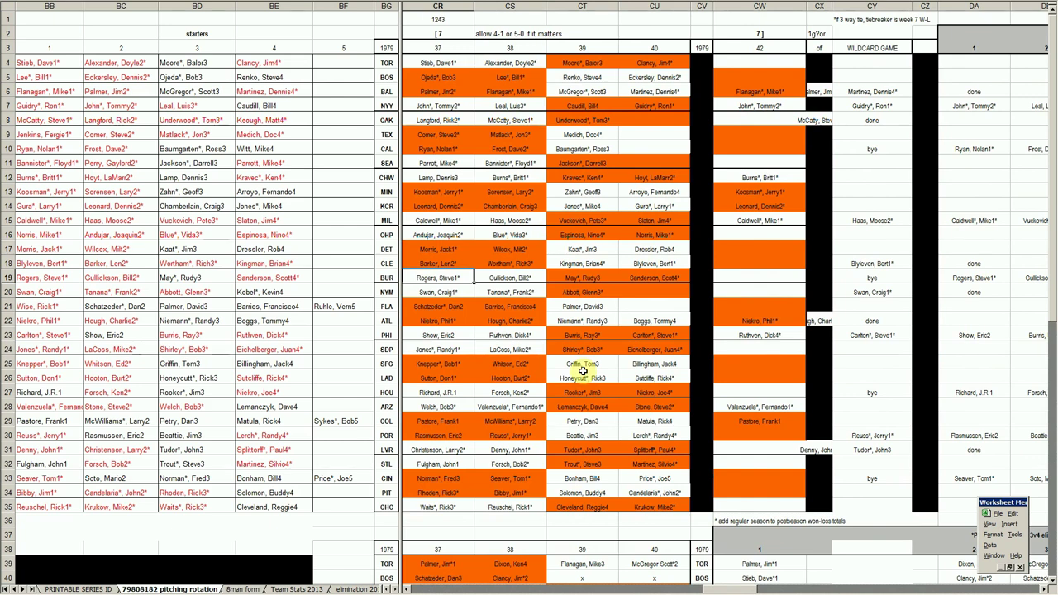
Step: Check the game 38 starter and bring regular-season games 30–34 into view
{"action": "key", "text": "Up"}
{"action": "key", "text": "Up"}
{"action": "key", "text": "Down"}
{"action": "key", "text": "Down"}
{"action": "key", "text": "Right"}
{"action": "key", "text": "Left"}
{"action": "key", "text": "Left"}
{"action": "key", "text": "Left"}
{"action": "key", "text": "Left"}
{"action": "key", "text": "Left"}
{"action": "key", "text": "Left"}
{"action": "key", "text": "Left"}
{"action": "key", "text": "Left"}
{"action": "key", "text": "Left"}
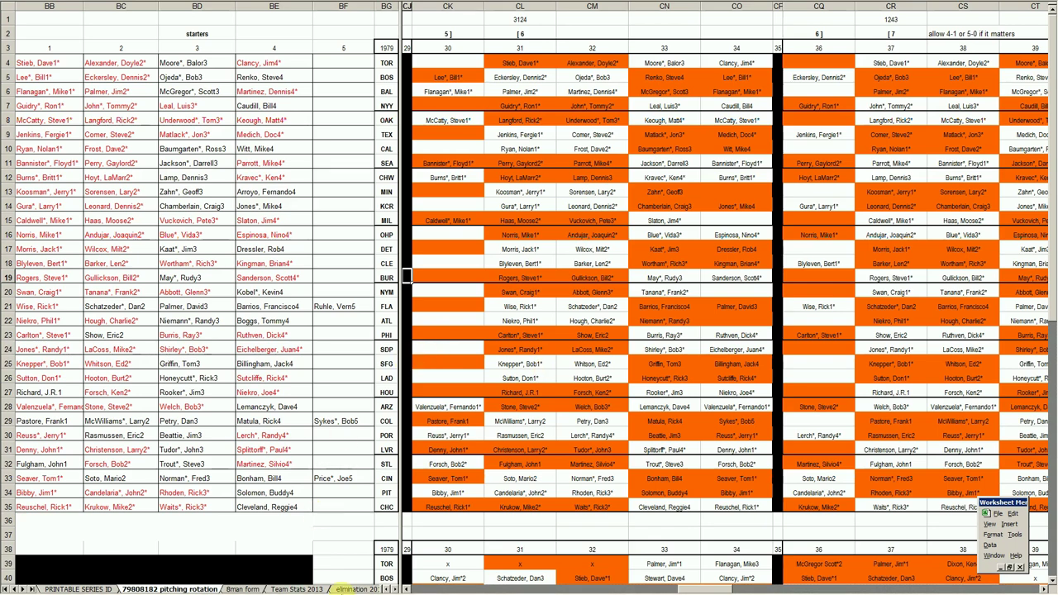
{"action": "right_click", "coordinate": [392, 588]}
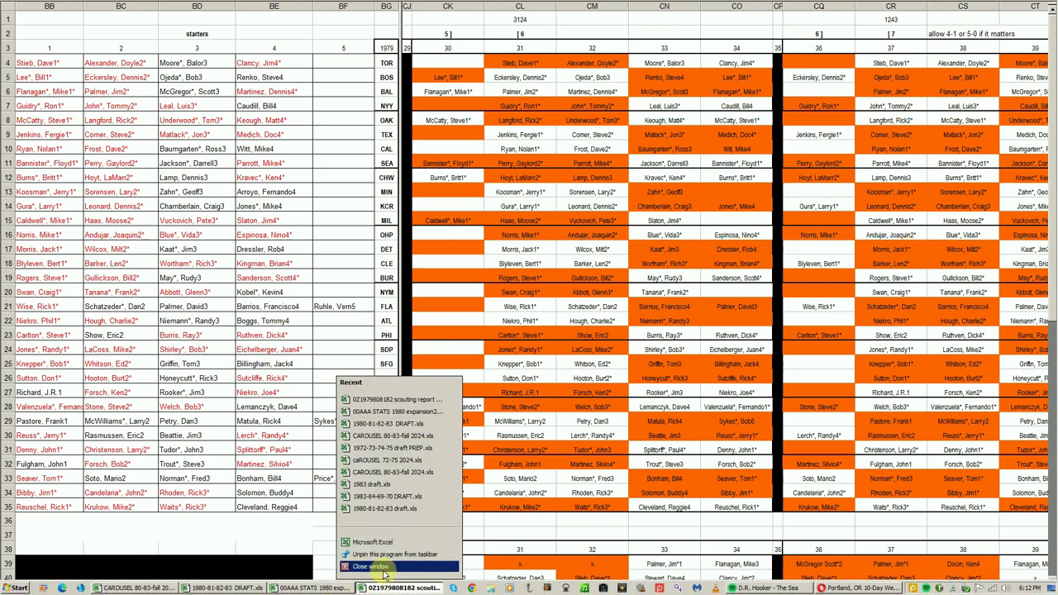
Step: Close the scouting workbook, then move to Team Stats 2023 and select Gullickson's wins in C520
{"action": "left_click", "coordinate": [383, 573]}
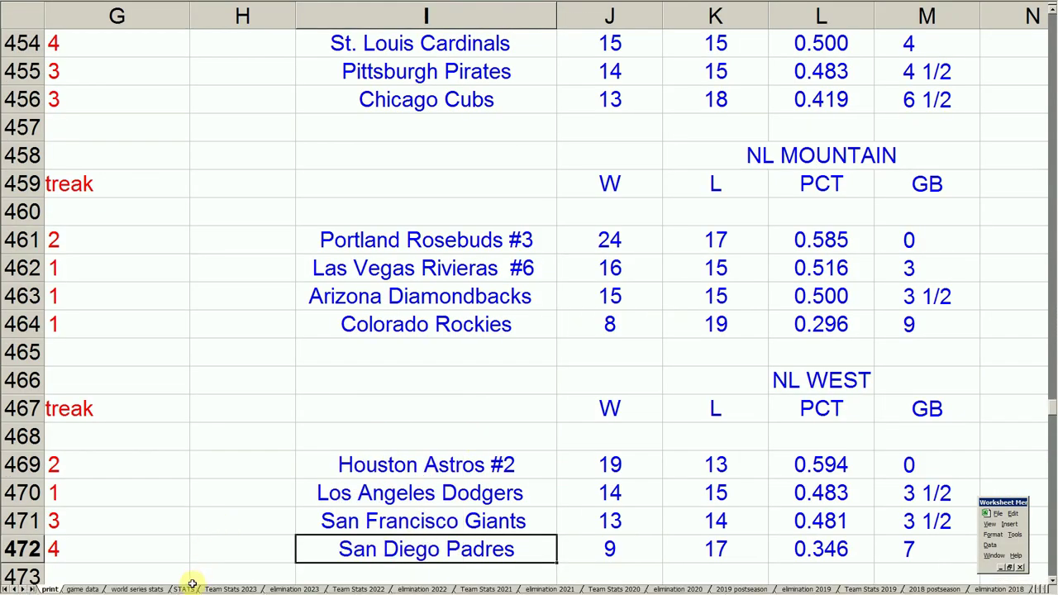
{"action": "left_click", "coordinate": [150, 587]}
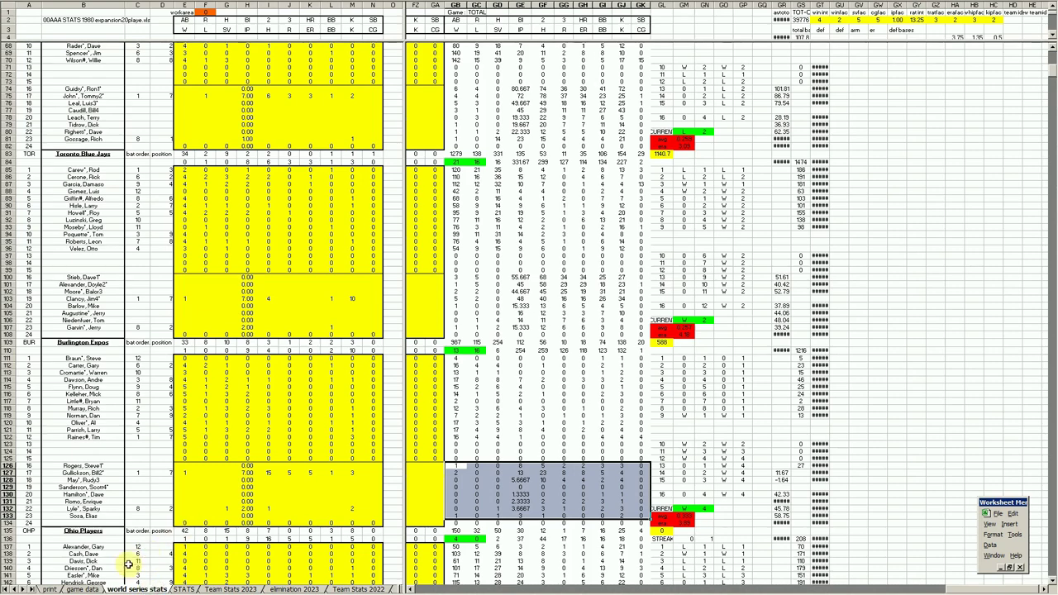
{"action": "left_click", "coordinate": [156, 491]}
{"action": "key", "text": "Page_Down"}
{"action": "key", "text": "Page_Down"}
{"action": "key", "text": "Page_Down"}
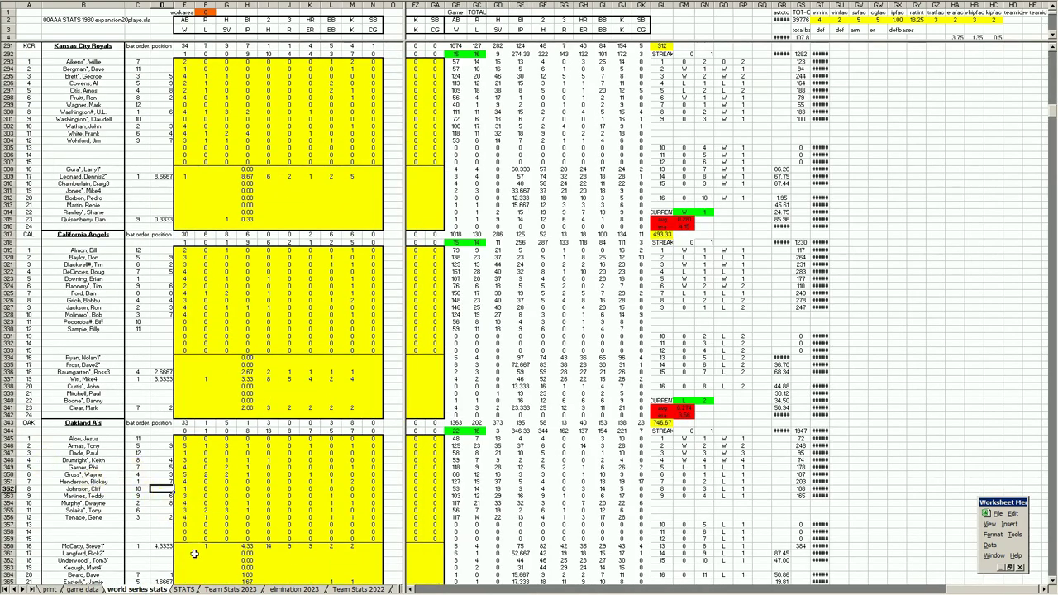
{"action": "left_click", "coordinate": [217, 589]}
{"action": "left_click", "coordinate": [235, 447]}
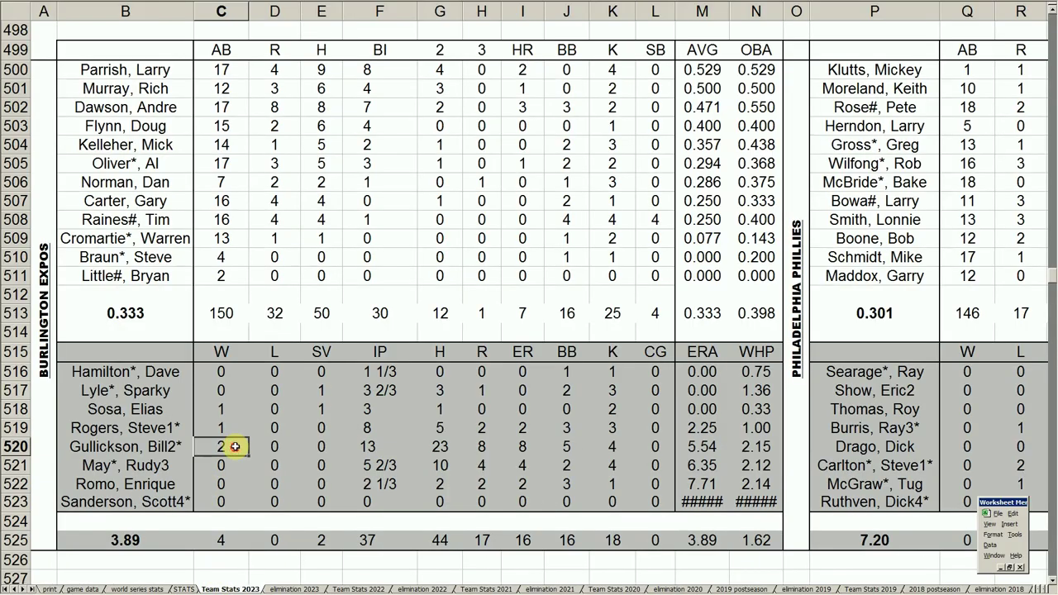
{"action": "key", "text": "Right"}
{"action": "key", "text": "Right"}
{"action": "key", "text": "Right"}
{"action": "key", "text": "Right"}
{"action": "key", "text": "Right"}
{"action": "key", "text": "Right"}
{"action": "key", "text": "Right"}
{"action": "key", "text": "Right"}
{"action": "key", "text": "Right"}
{"action": "key", "text": "Right"}
{"action": "key", "text": "Right"}
{"action": "key", "text": "Right"}
{"action": "key", "text": "Right"}
{"action": "key", "text": "Right"}
{"action": "key", "text": "Right"}
{"action": "key", "text": "Right"}
{"action": "key", "text": "Right"}
{"action": "key", "text": "Right"}
{"action": "key", "text": "Right"}
{"action": "key", "text": "Right"}
{"action": "key", "text": "Right"}
{"action": "key", "text": "Right"}
{"action": "key", "text": "Right"}
{"action": "key", "text": "Right"}
{"action": "key", "text": "Right"}
{"action": "key", "text": "Right"}
{"action": "key", "text": "Right"}
{"action": "key", "text": "Right"}
{"action": "key", "text": "Right"}
{"action": "key", "text": "Right"}
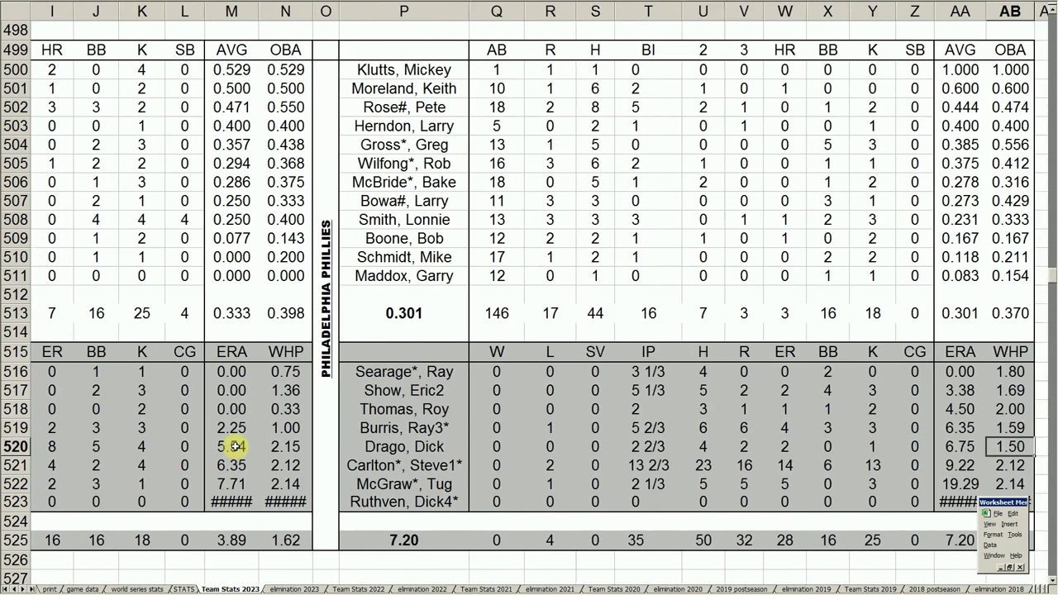
{"action": "key", "text": "Right"}
{"action": "key", "text": "Right"}
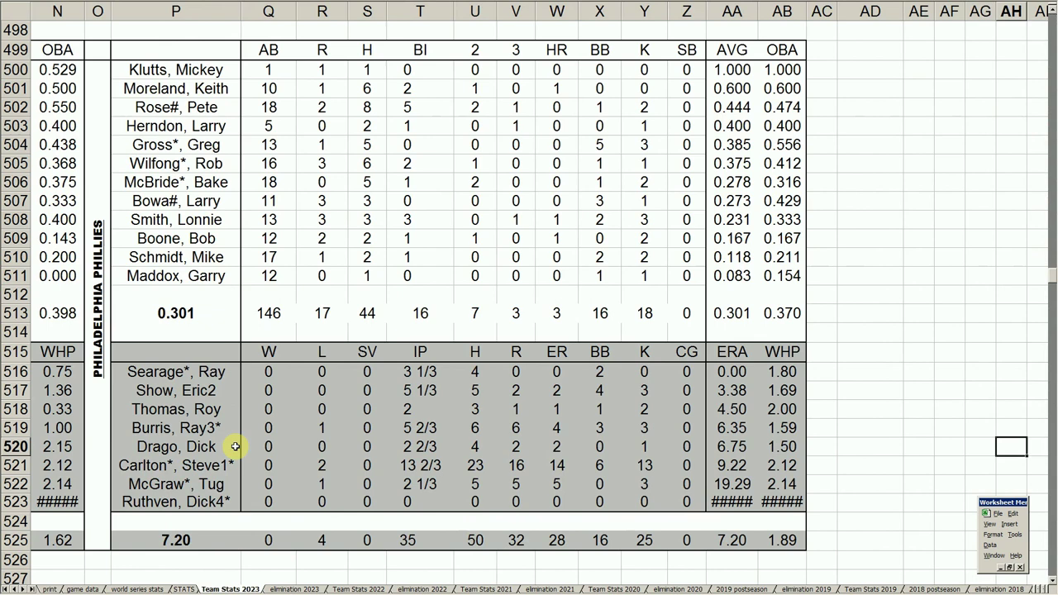
{"action": "left_click", "coordinate": [102, 201]}
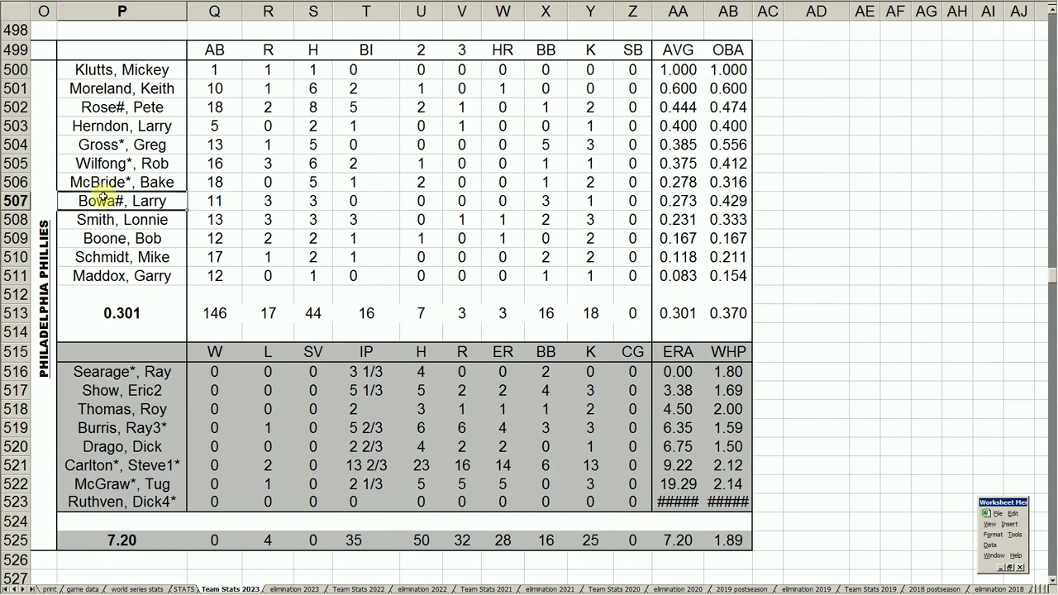
{"action": "left_click", "coordinate": [132, 313]}
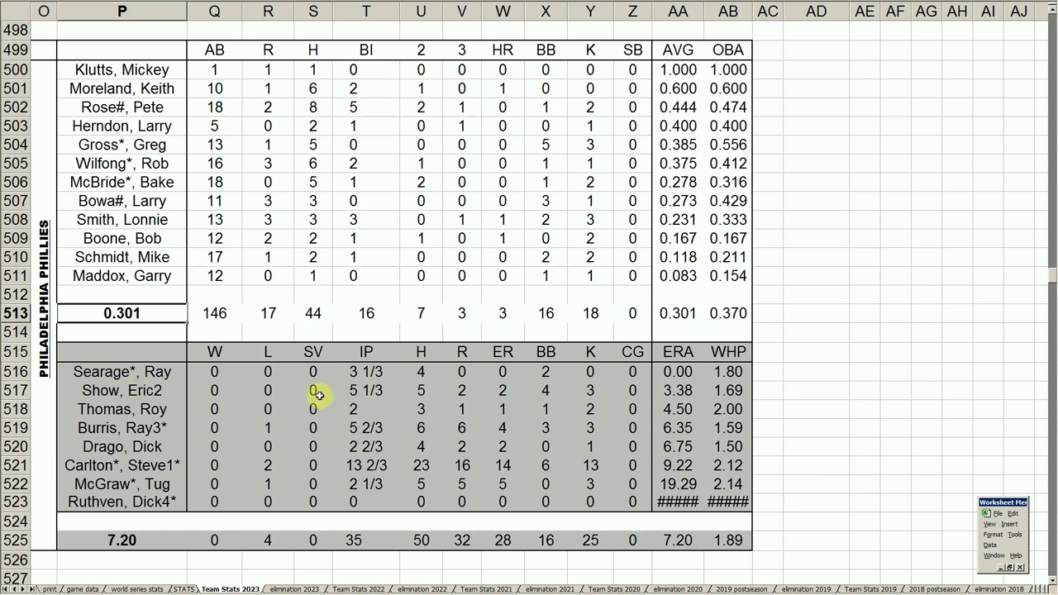
{"action": "left_click", "coordinate": [261, 319]}
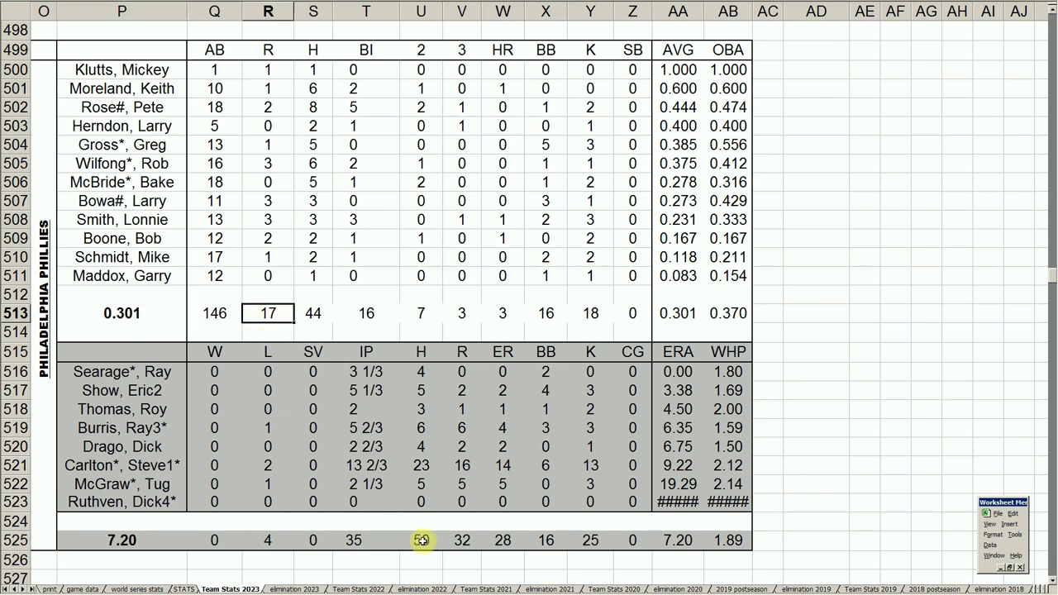
{"action": "left_click", "coordinate": [461, 542]}
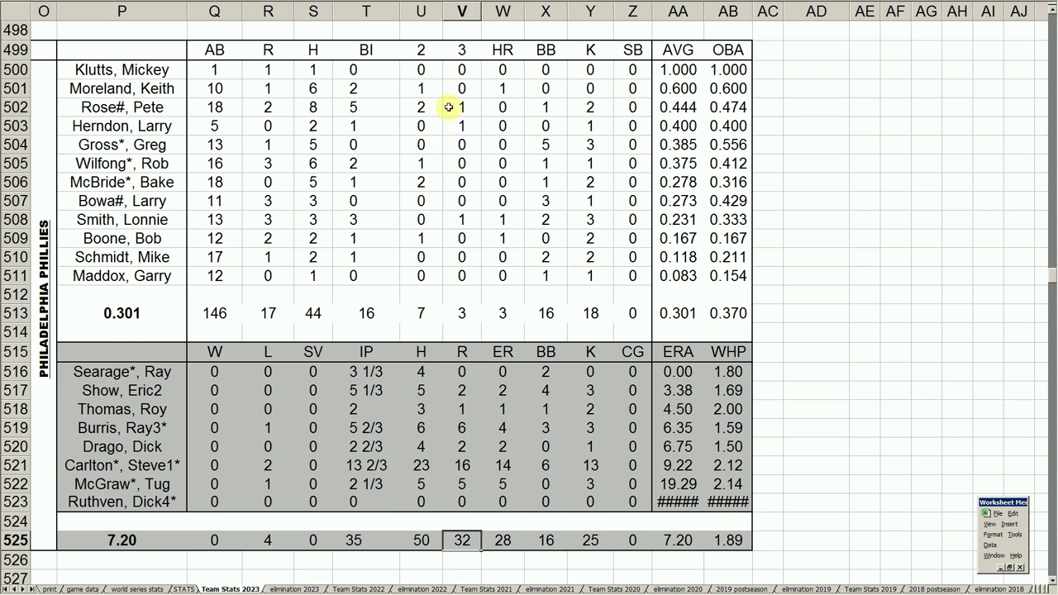
{"action": "left_click", "coordinate": [153, 89]}
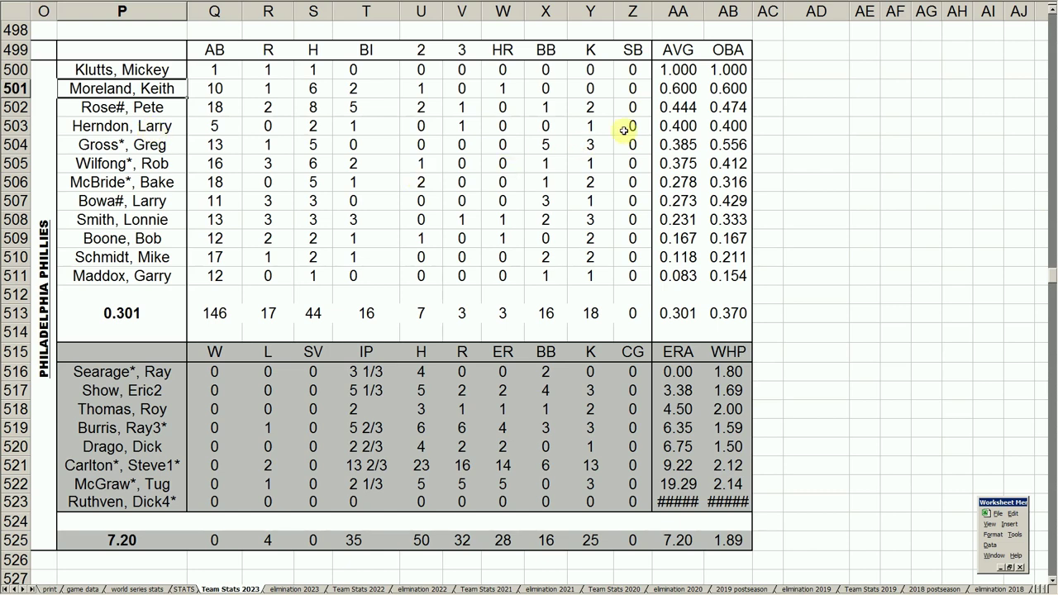
{"action": "left_click", "coordinate": [676, 91]}
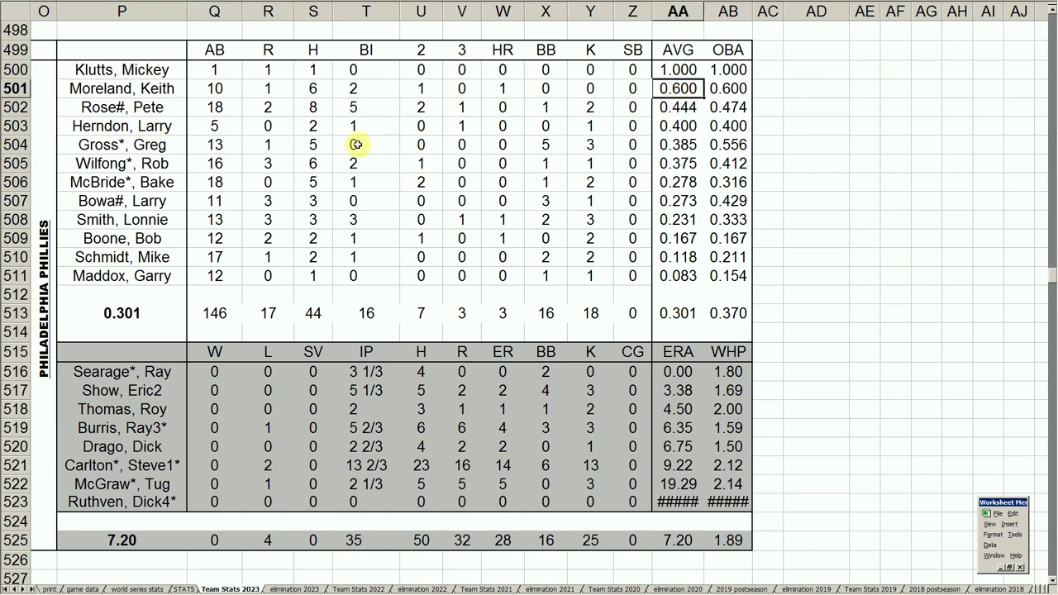
{"action": "left_click", "coordinate": [178, 106]}
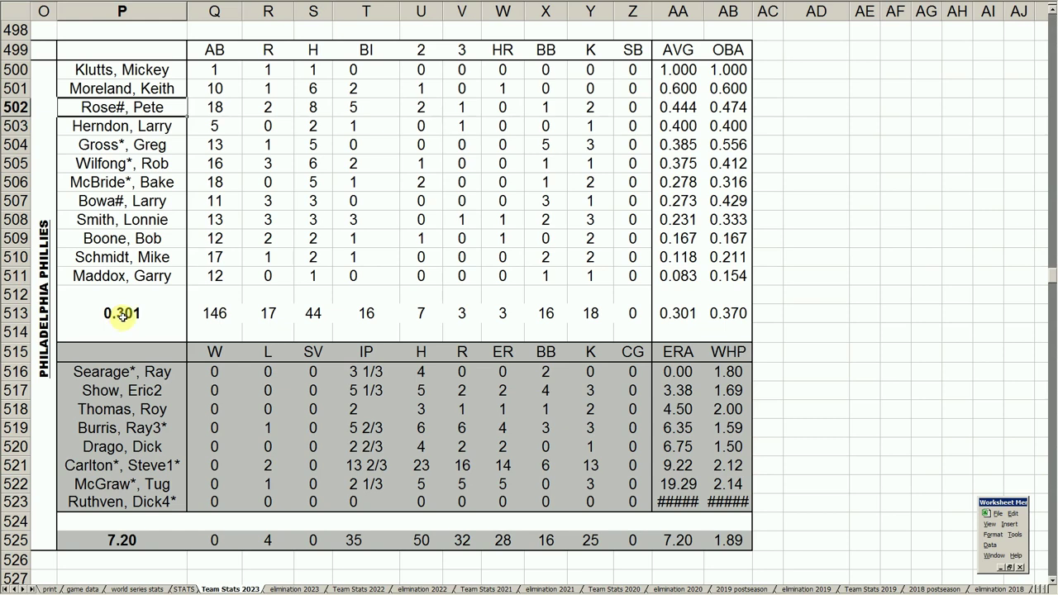
{"action": "left_click", "coordinate": [124, 256]}
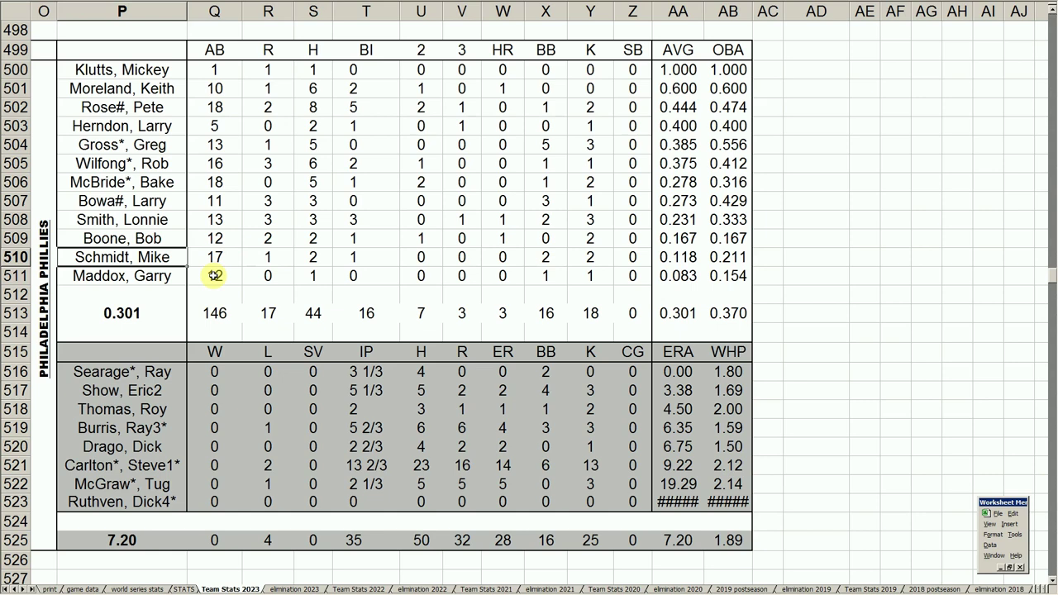
{"action": "left_click", "coordinate": [687, 257]}
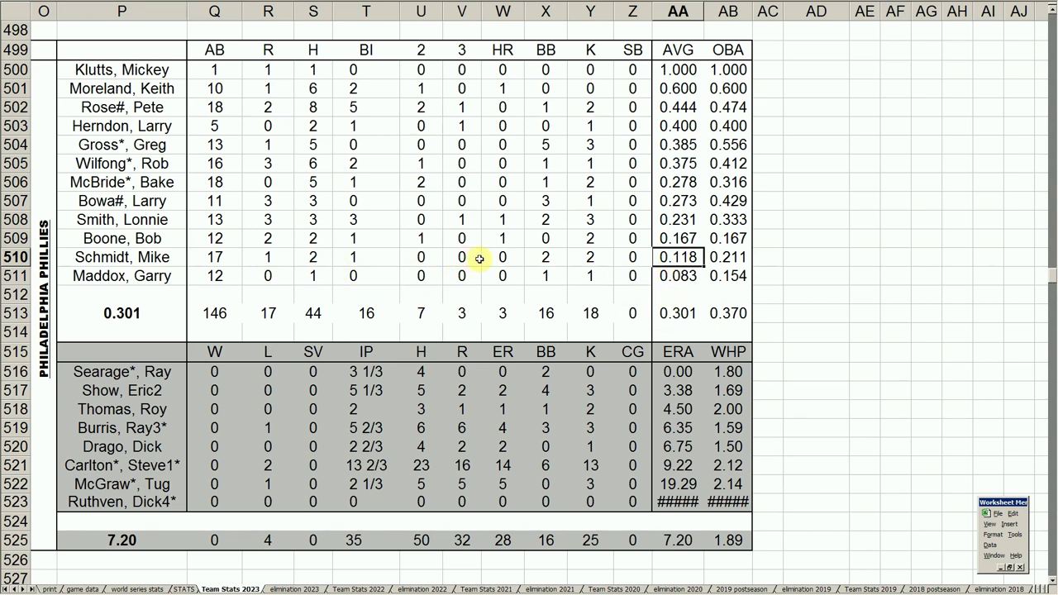
{"action": "left_click", "coordinate": [374, 273]}
{"action": "left_click", "coordinate": [381, 252]}
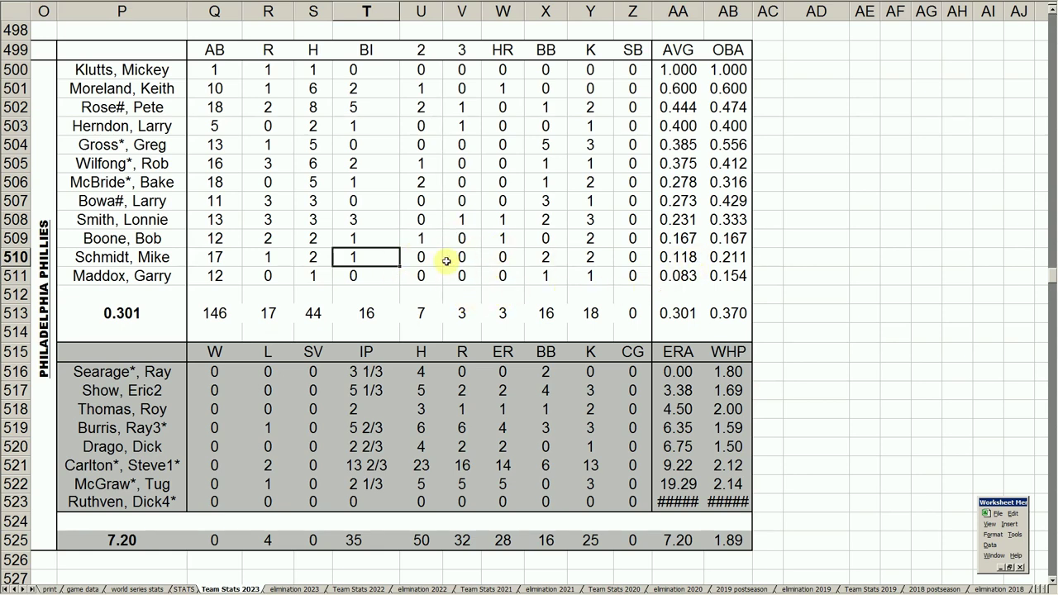
{"action": "left_click", "coordinate": [167, 260]}
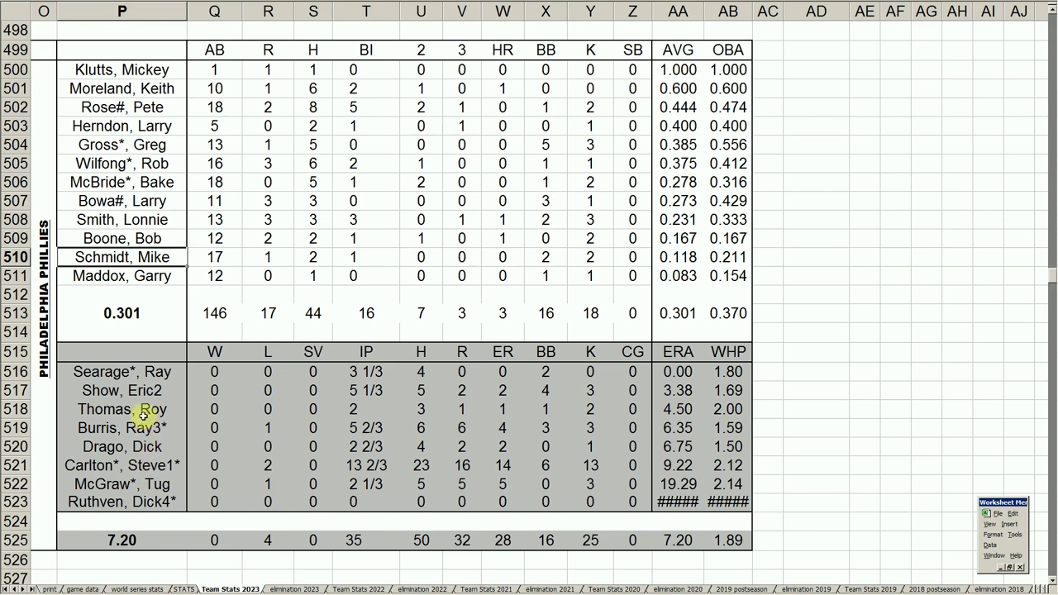
{"action": "left_click", "coordinate": [153, 372]}
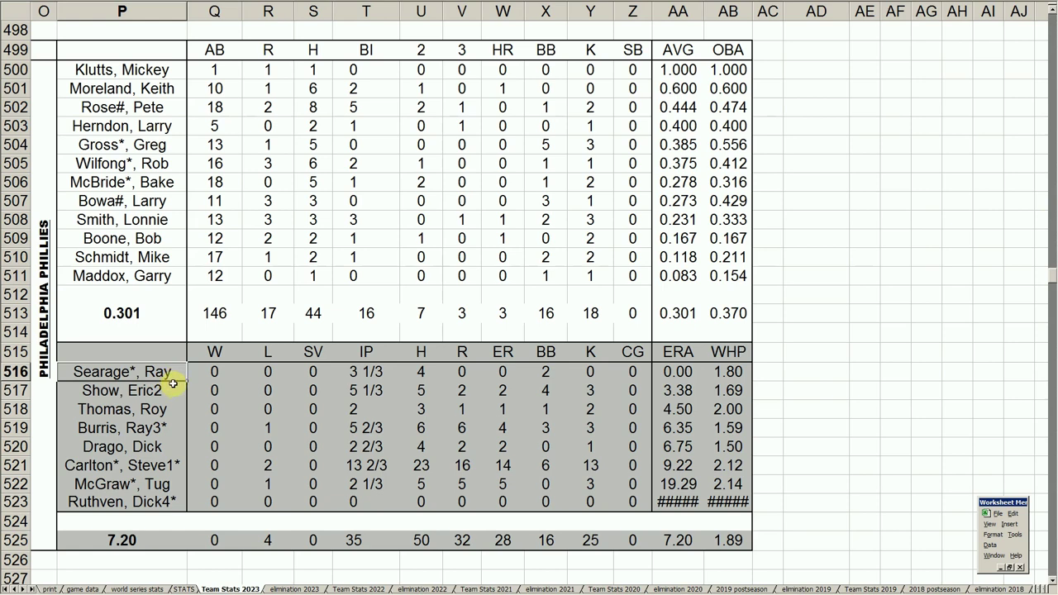
Step: Review Phillies pitchers from P517, their 5 1/3 and 5 2/3 innings, and rows 521–522
{"action": "left_click", "coordinate": [161, 390]}
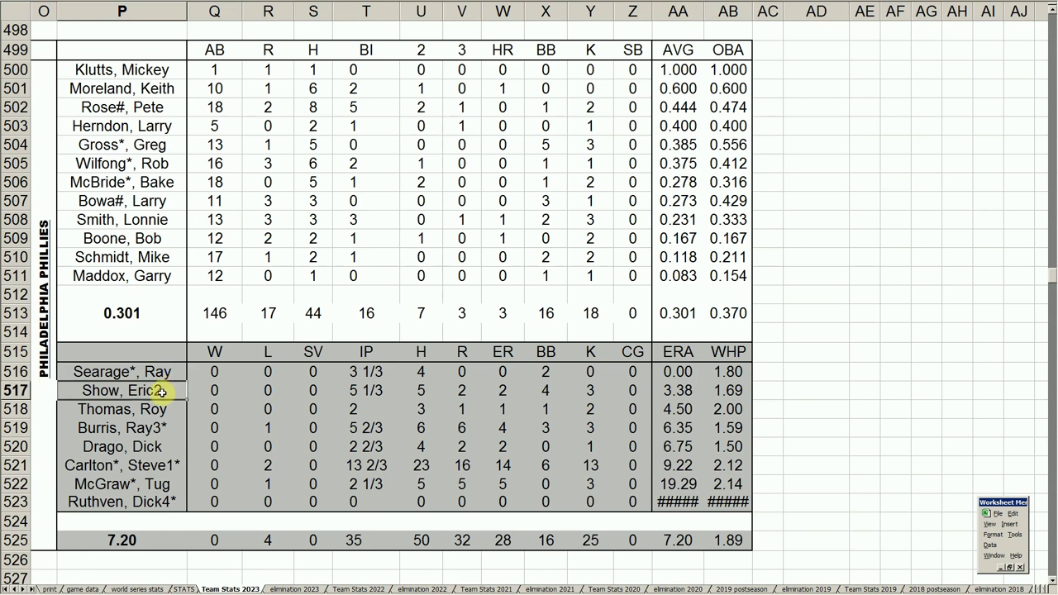
{"action": "left_click", "coordinate": [376, 395]}
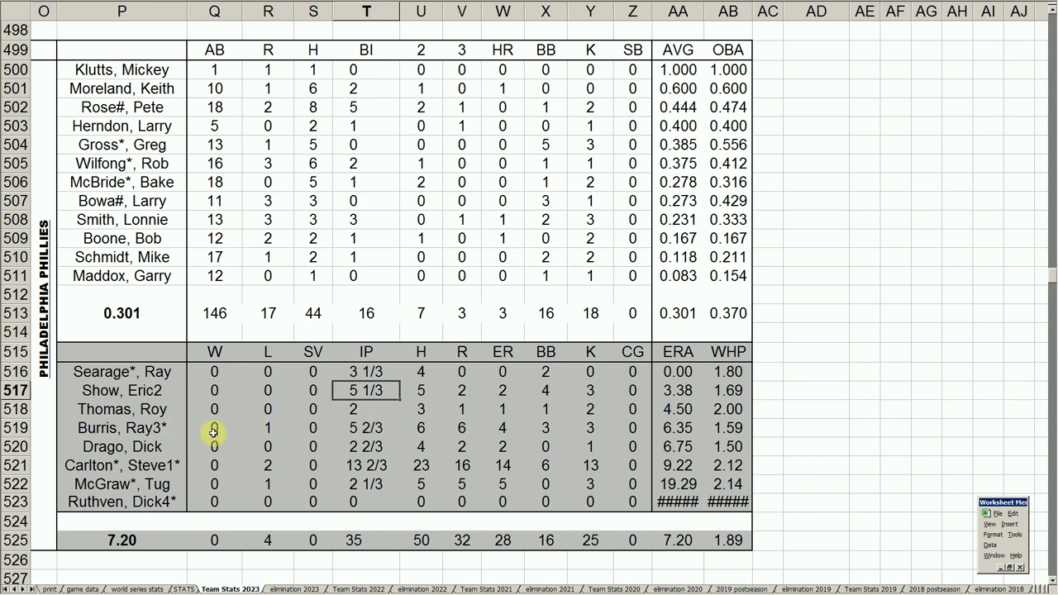
{"action": "left_click", "coordinate": [369, 431]}
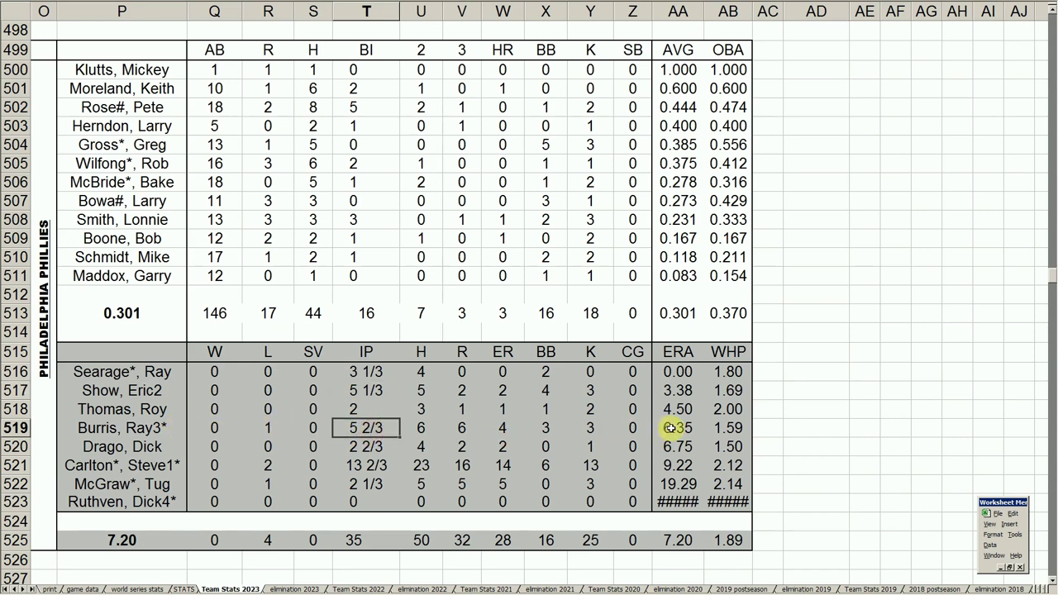
{"action": "left_click", "coordinate": [164, 464]}
{"action": "left_click_drag", "start_coordinate": [164, 463], "coordinate": [151, 485]}
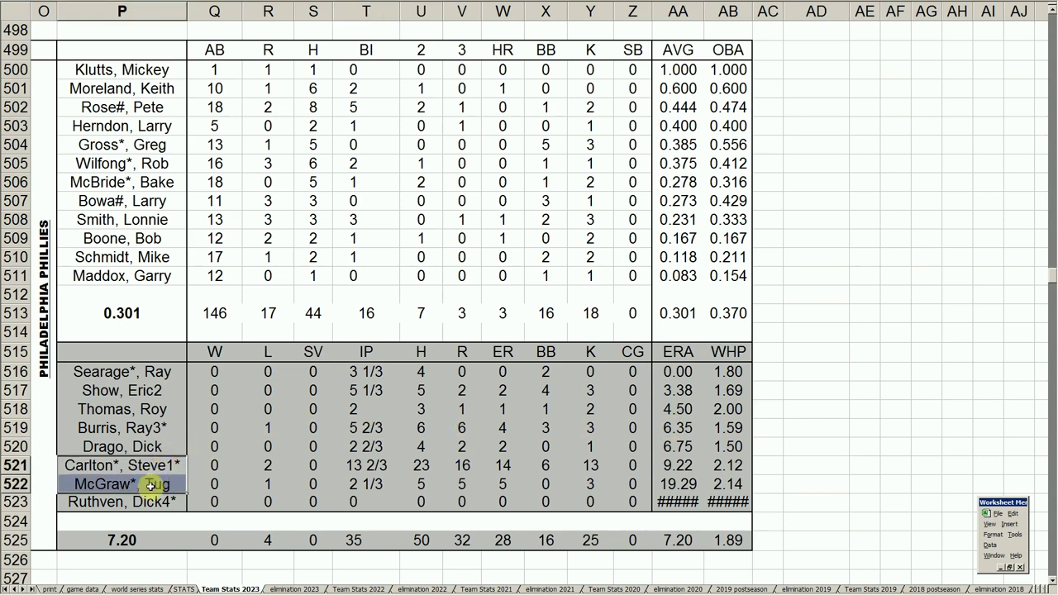
{"action": "left_click_drag", "start_coordinate": [142, 503], "coordinate": [702, 502]}
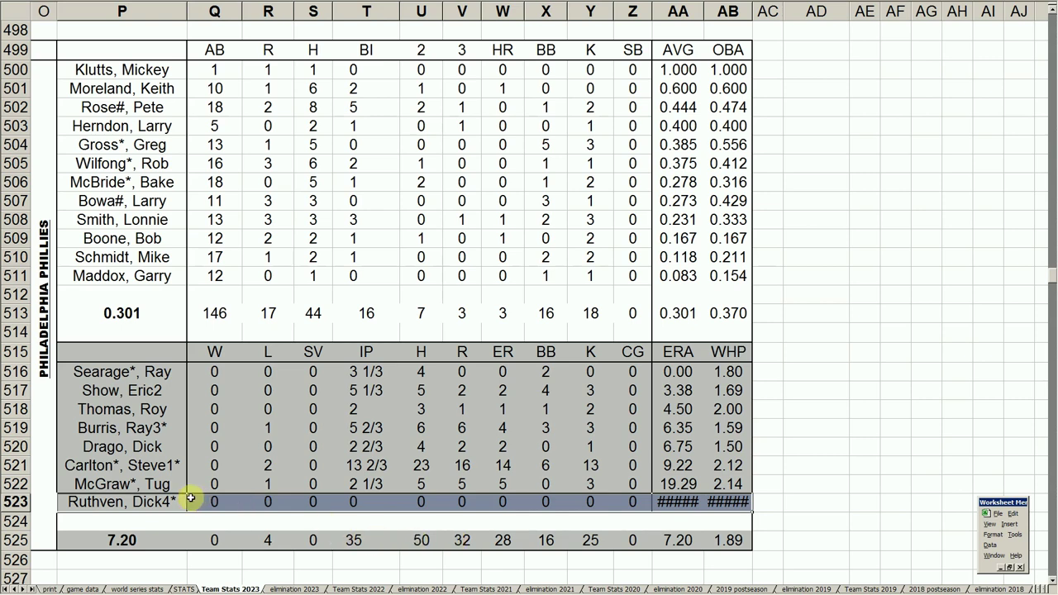
{"action": "left_click_drag", "start_coordinate": [167, 465], "coordinate": [692, 488]}
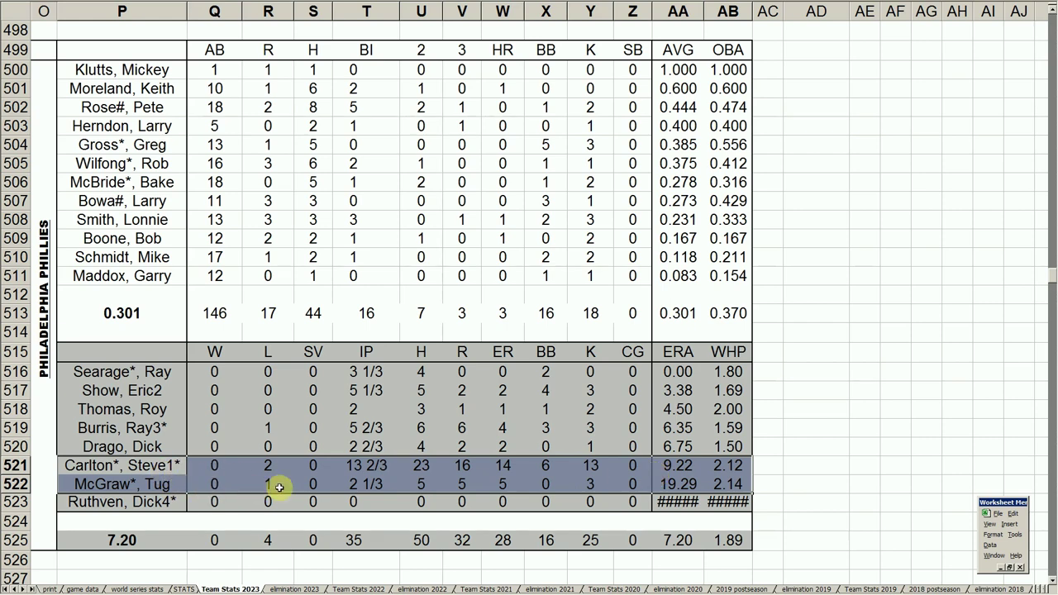
Step: Highlight pitching rows 521–522 and the 7.20 ERA totals row, then scroll left to the Expos table
{"action": "left_click", "coordinate": [176, 465]}
{"action": "left_click_drag", "start_coordinate": [177, 464], "coordinate": [713, 487]}
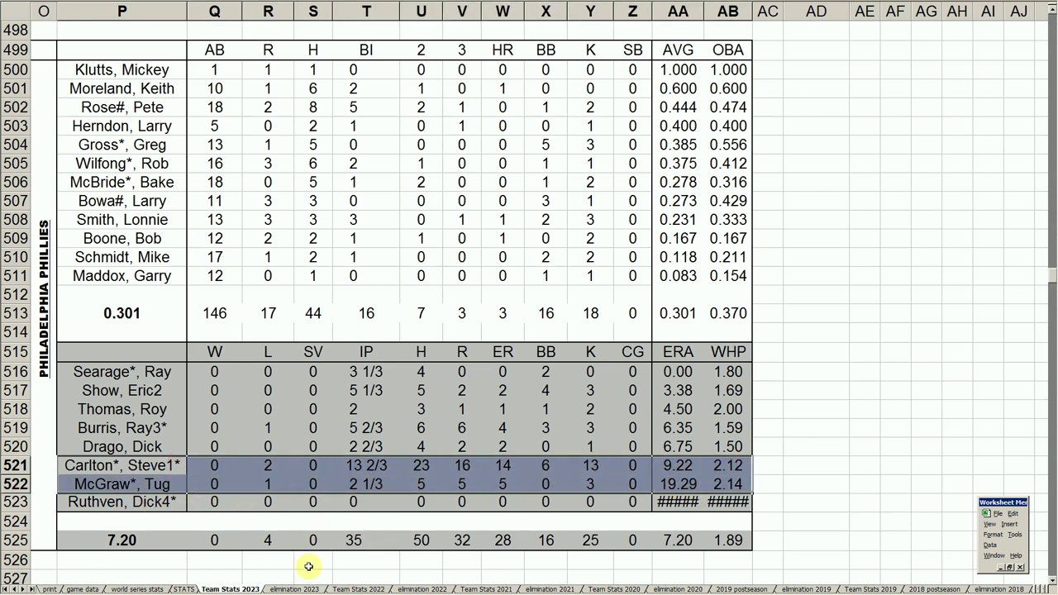
{"action": "left_click", "coordinate": [135, 541]}
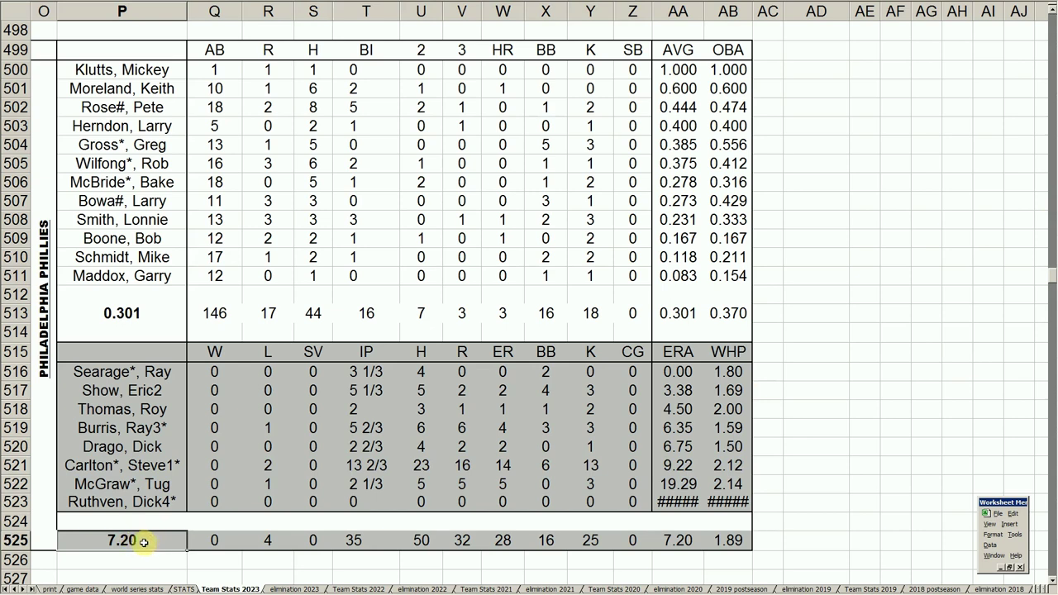
{"action": "left_click_drag", "start_coordinate": [135, 540], "coordinate": [721, 541]}
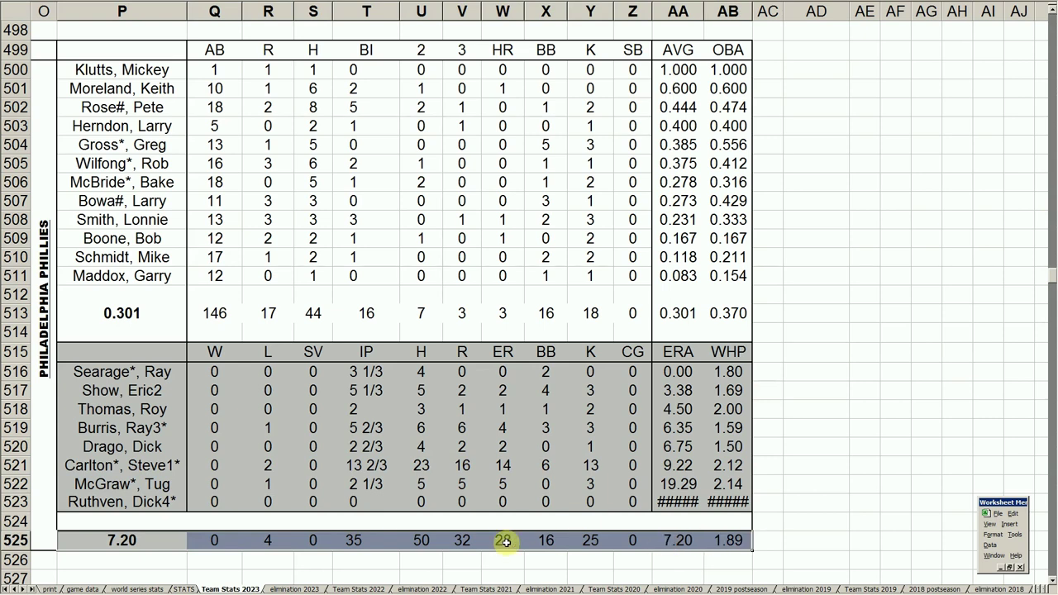
{"action": "key", "text": "Left"}
{"action": "key", "text": "Left"}
{"action": "key", "text": "Left"}
{"action": "key", "text": "Left"}
{"action": "key", "text": "Left"}
{"action": "key", "text": "Left"}
{"action": "key", "text": "Left"}
{"action": "key", "text": "Left"}
{"action": "key", "text": "Left"}
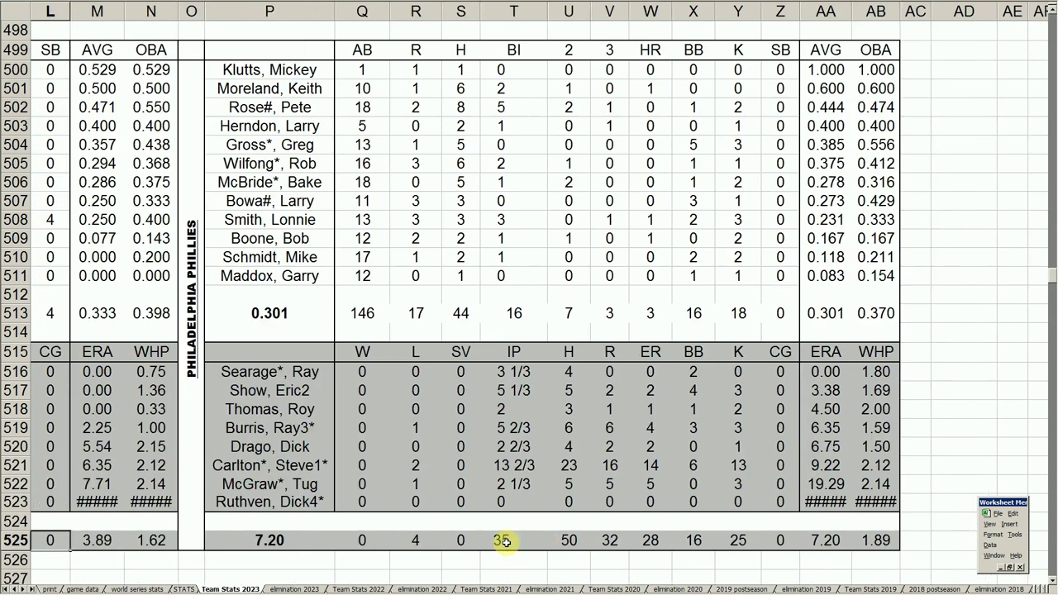
{"action": "key", "text": "Left"}
{"action": "key", "text": "Left"}
{"action": "key", "text": "Left"}
{"action": "key", "text": "Left"}
{"action": "key", "text": "Left"}
{"action": "key", "text": "Left"}
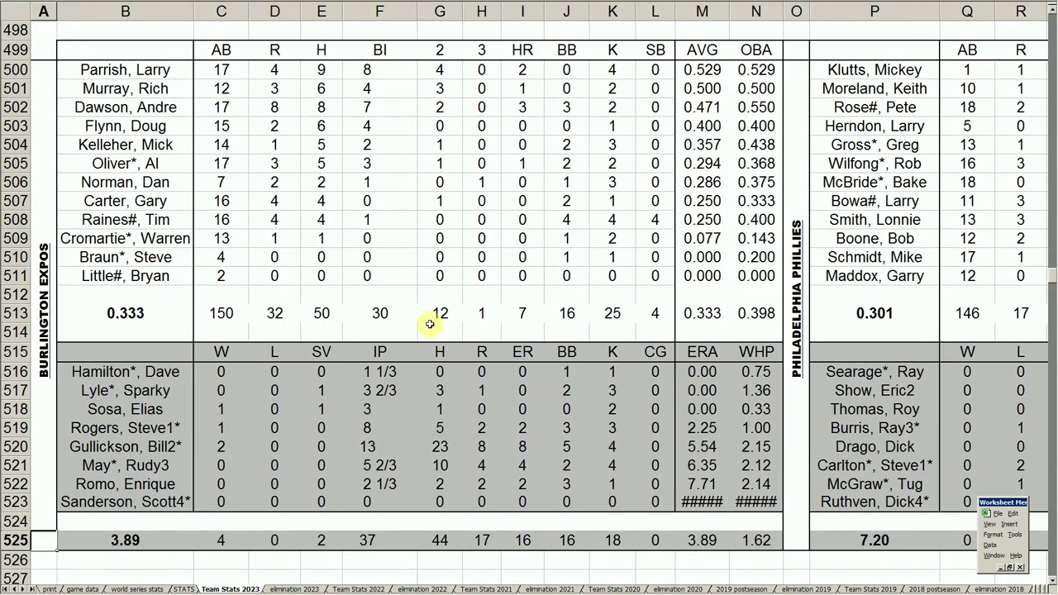
{"action": "left_click", "coordinate": [137, 310]}
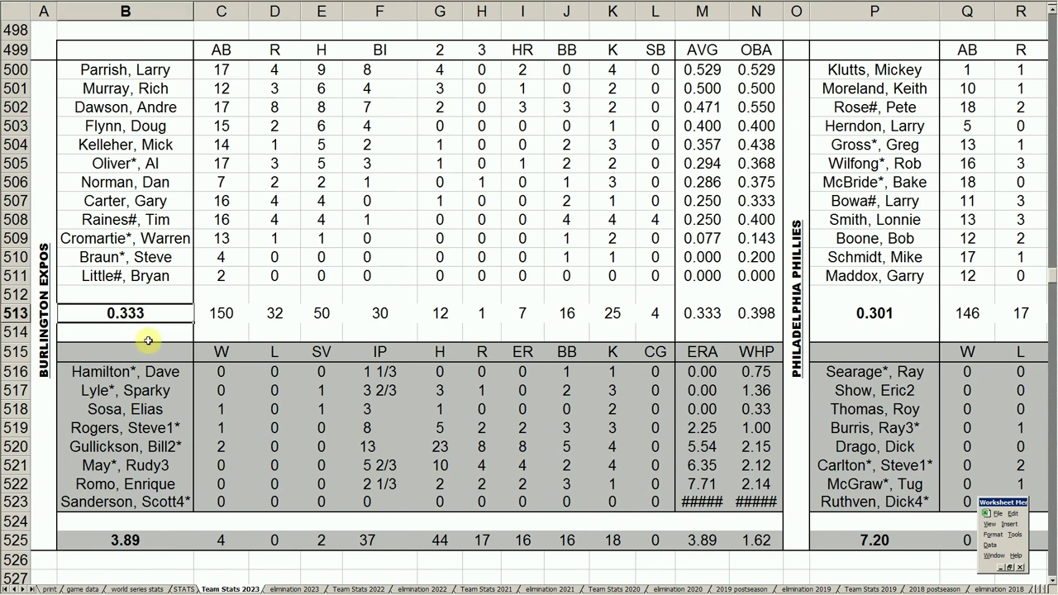
{"action": "left_click", "coordinate": [275, 313]}
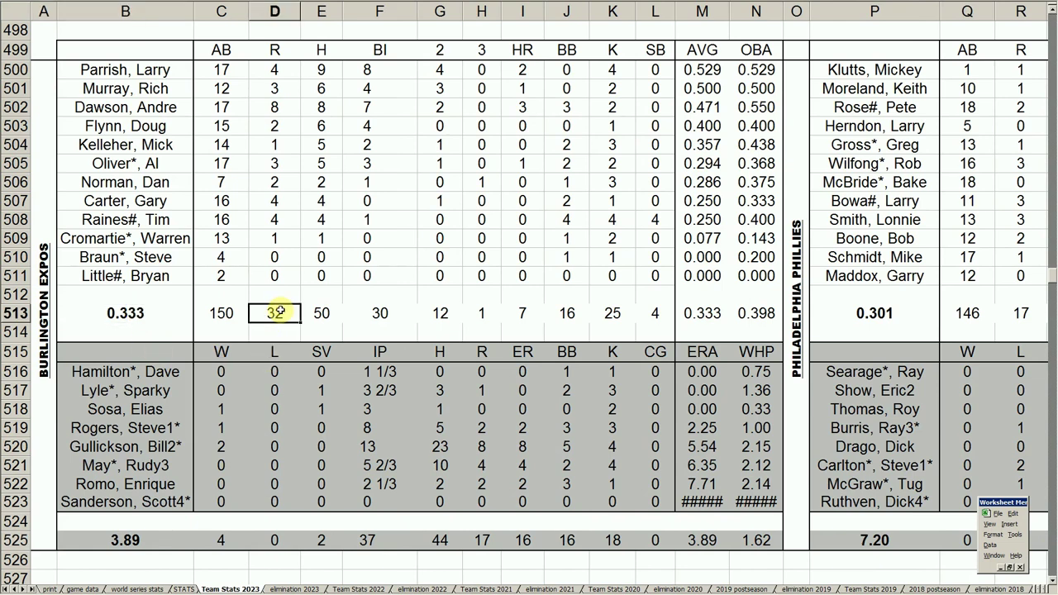
{"action": "left_click", "coordinate": [483, 537]}
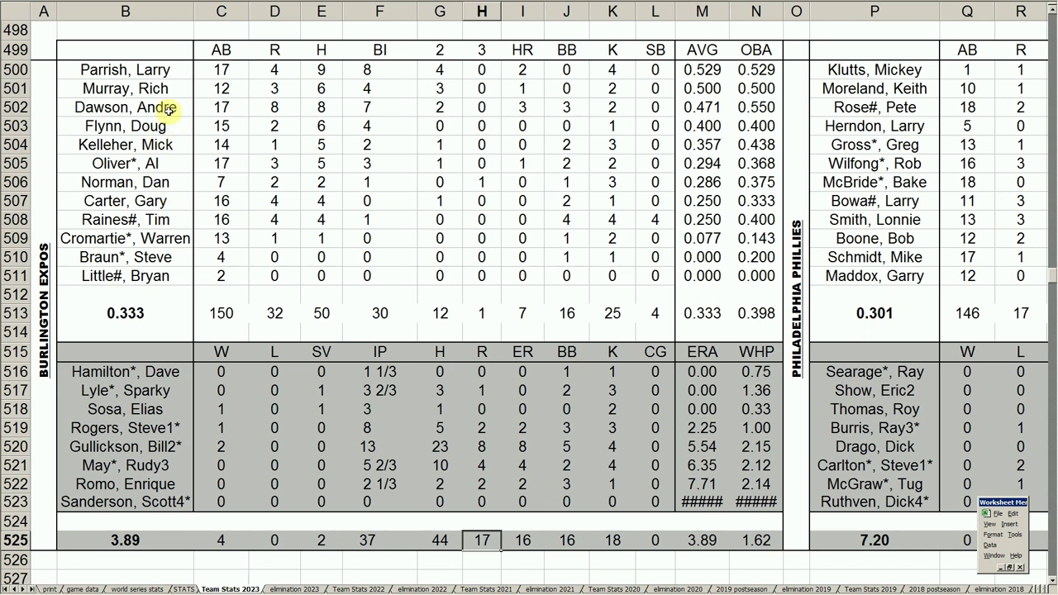
{"action": "left_click_drag", "start_coordinate": [173, 108], "coordinate": [748, 108]}
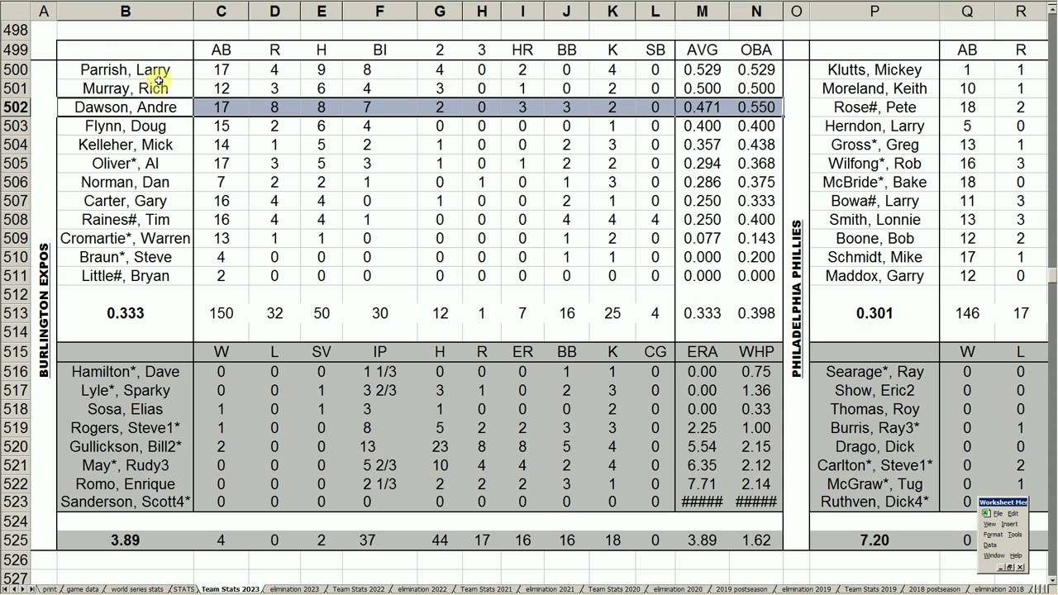
{"action": "left_click_drag", "start_coordinate": [160, 71], "coordinate": [712, 67]}
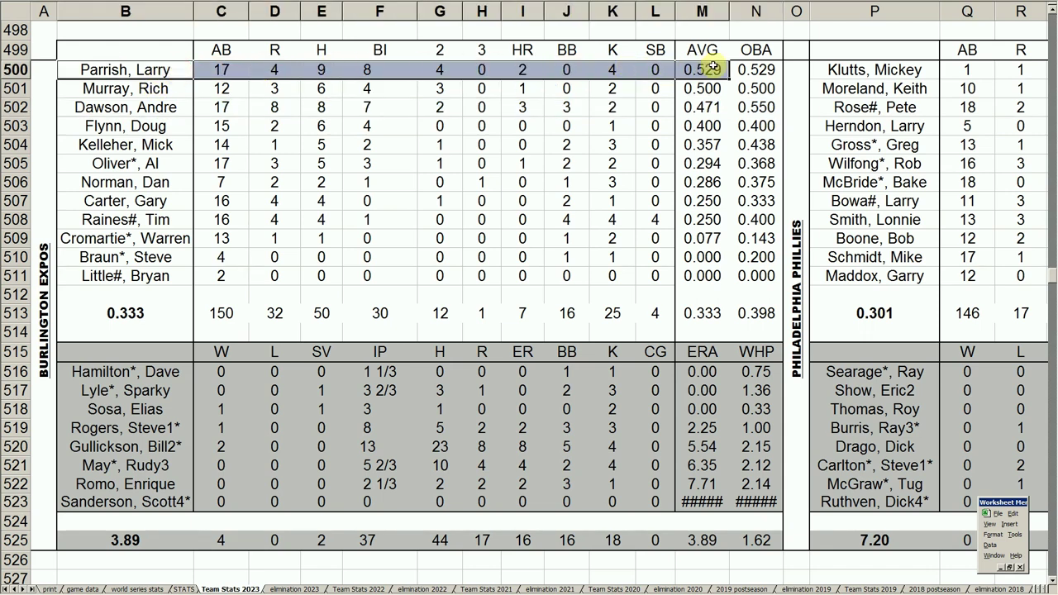
{"action": "left_click_drag", "start_coordinate": [178, 163], "coordinate": [558, 163]}
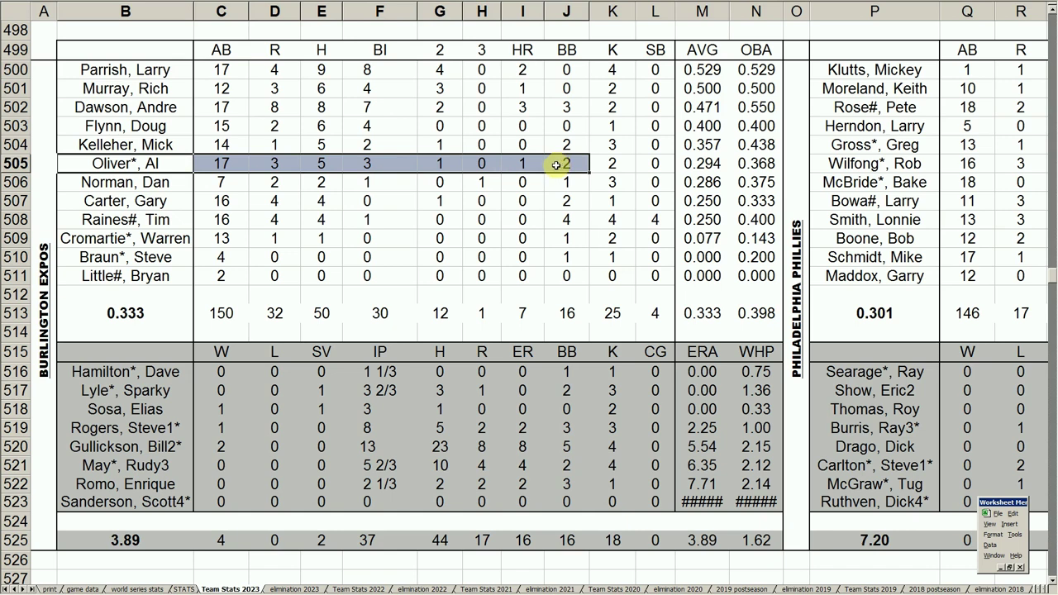
{"action": "left_click_drag", "start_coordinate": [155, 185], "coordinate": [732, 177]}
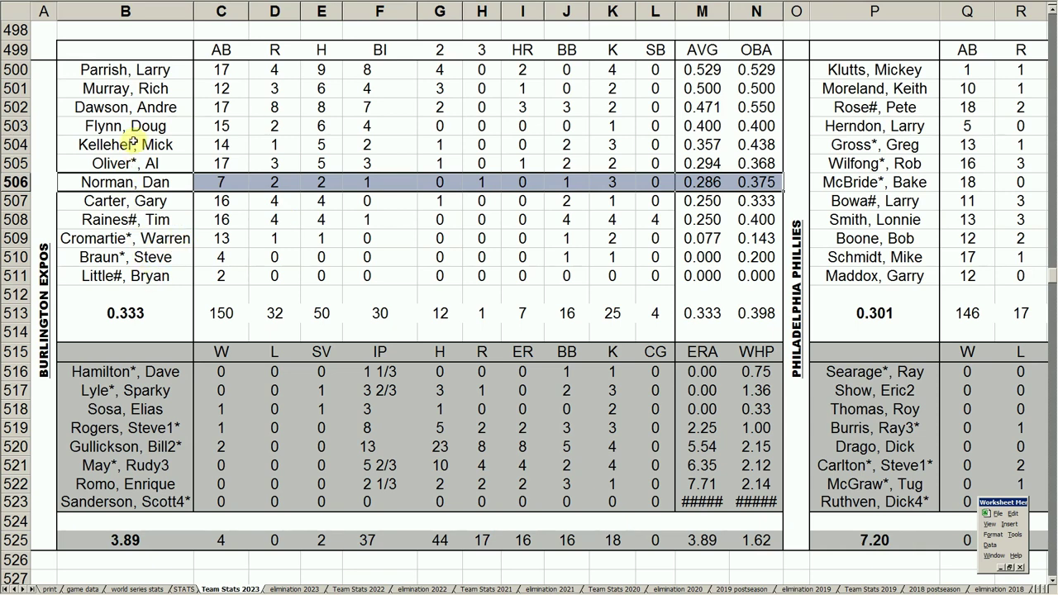
{"action": "left_click_drag", "start_coordinate": [155, 88], "coordinate": [742, 85]}
{"action": "left_click", "coordinate": [175, 110]}
{"action": "left_click_drag", "start_coordinate": [174, 110], "coordinate": [748, 108]}
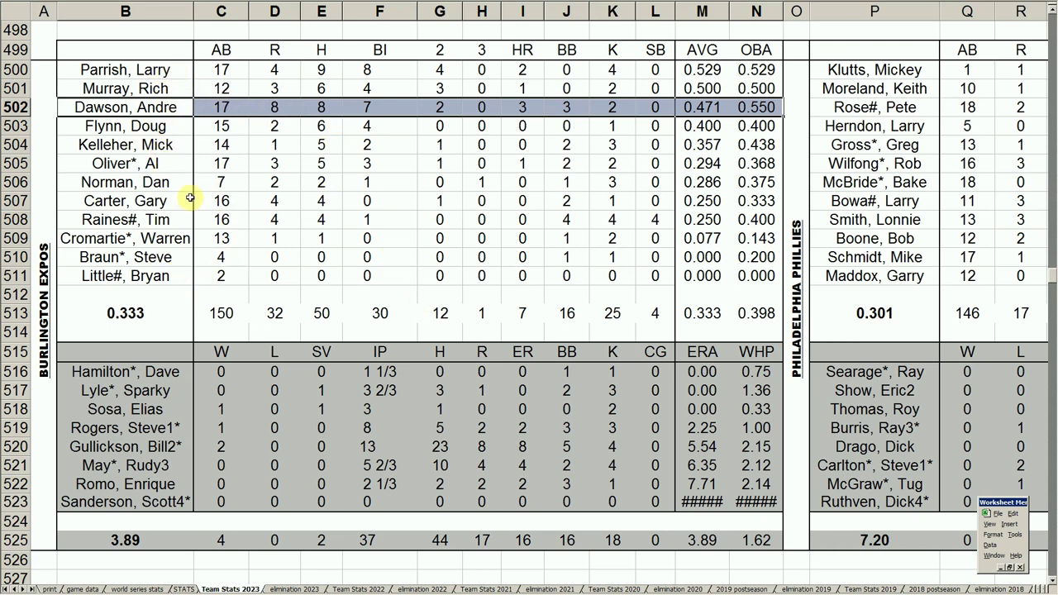
{"action": "left_click", "coordinate": [141, 91]}
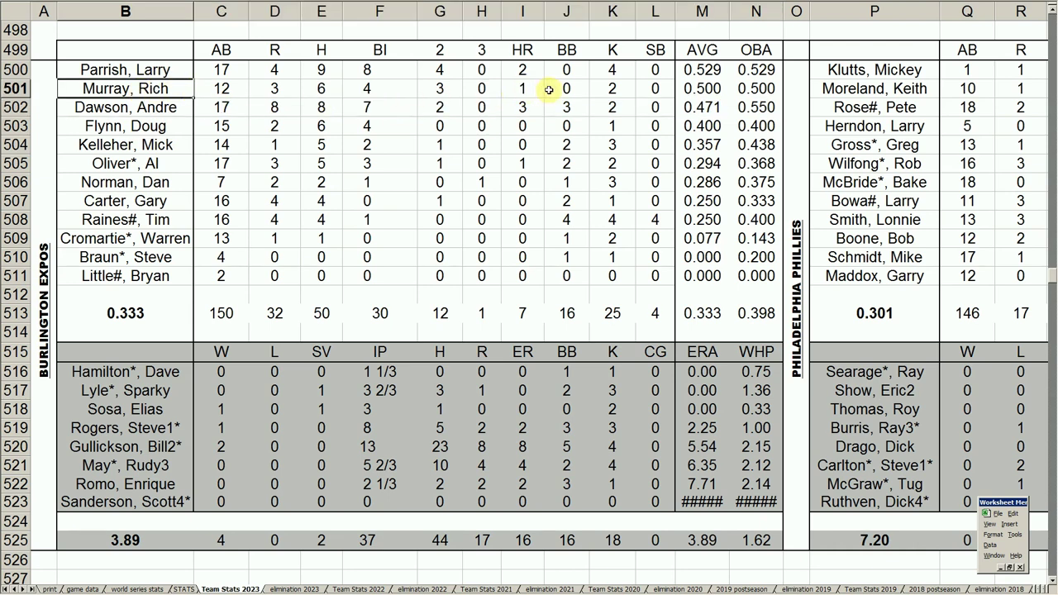
{"action": "left_click", "coordinate": [712, 89]}
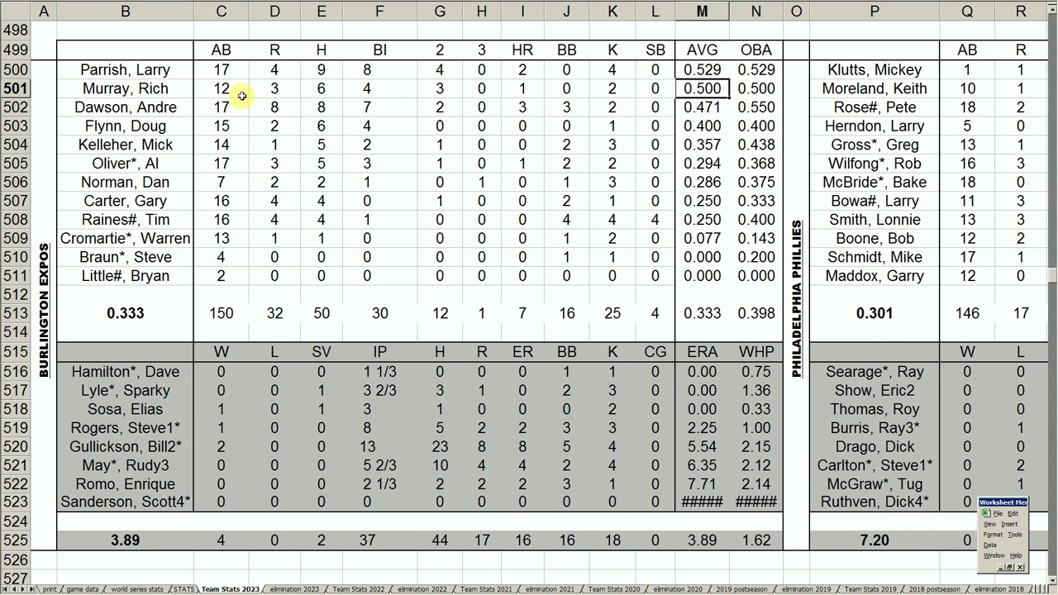
{"action": "left_click", "coordinate": [176, 183]}
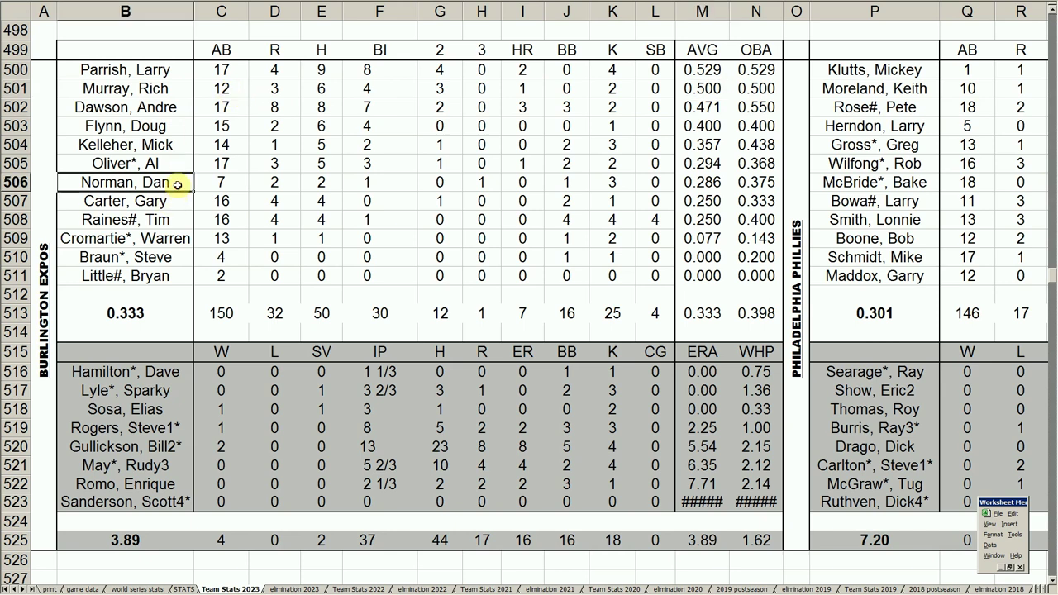
{"action": "left_click", "coordinate": [482, 187]}
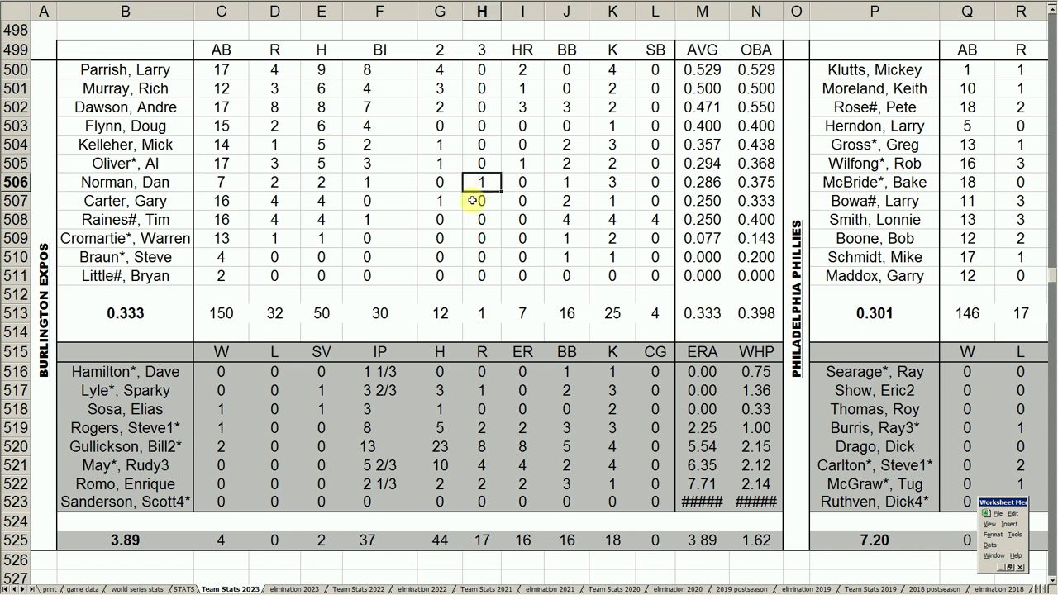
{"action": "left_click", "coordinate": [171, 223]}
{"action": "left_click", "coordinate": [657, 222]}
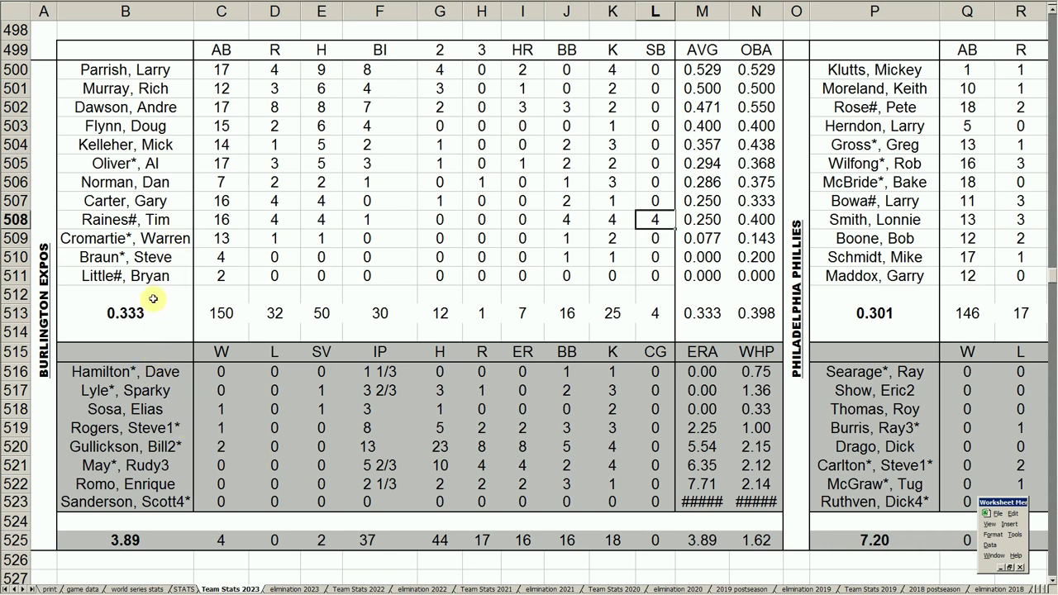
{"action": "left_click", "coordinate": [139, 540]}
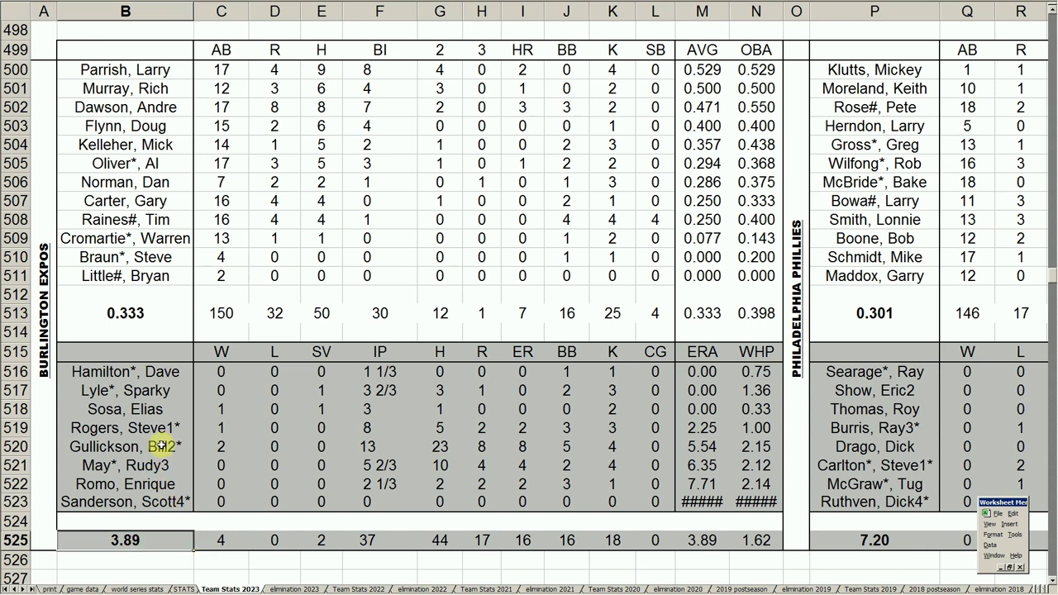
{"action": "left_click_drag", "start_coordinate": [145, 444], "coordinate": [753, 446]}
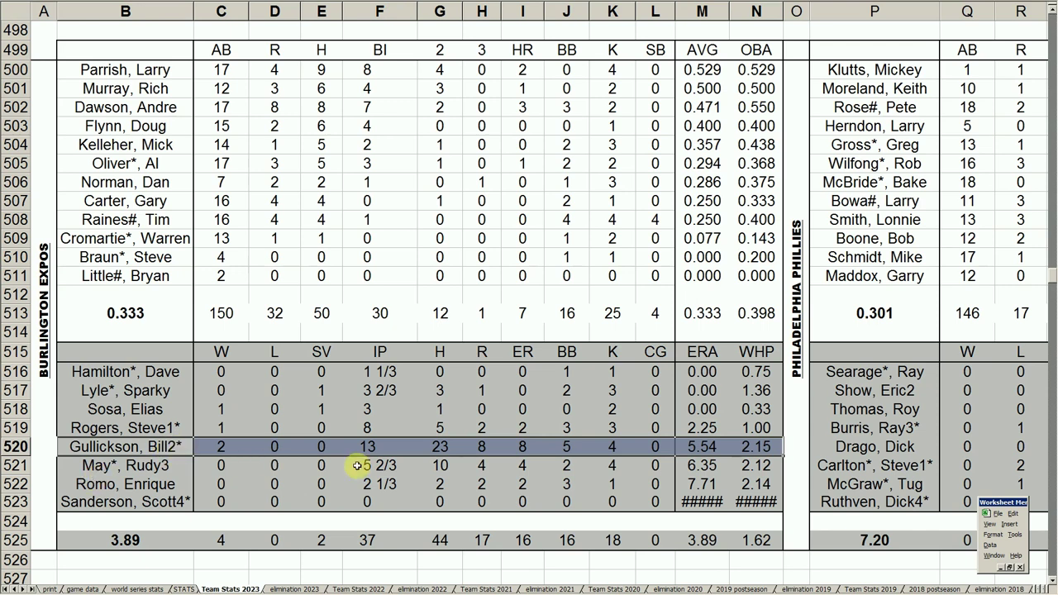
{"action": "left_click", "coordinate": [155, 429]}
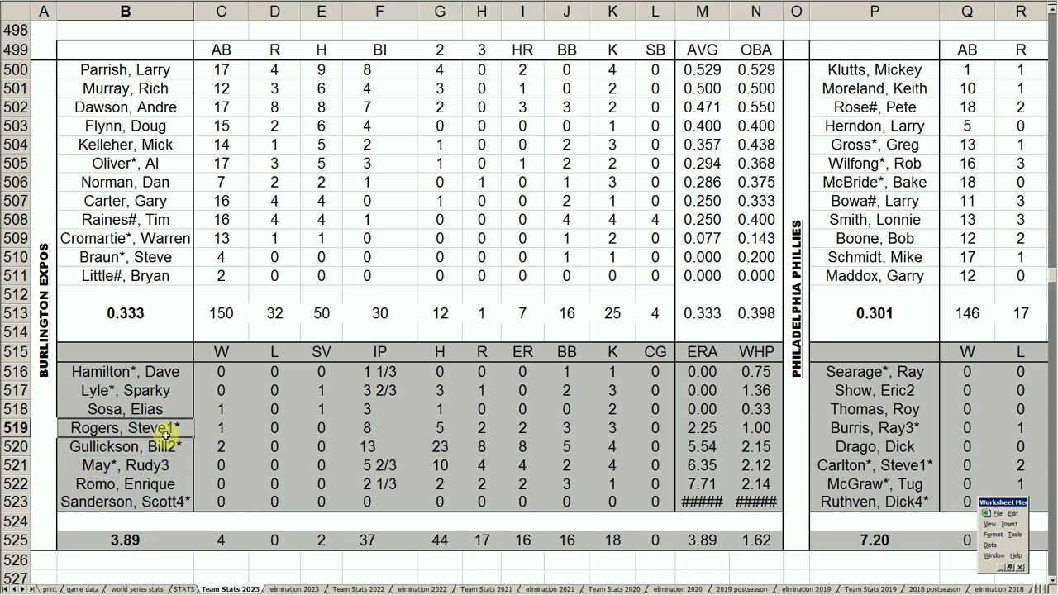
{"action": "left_click_drag", "start_coordinate": [170, 447], "coordinate": [484, 437]}
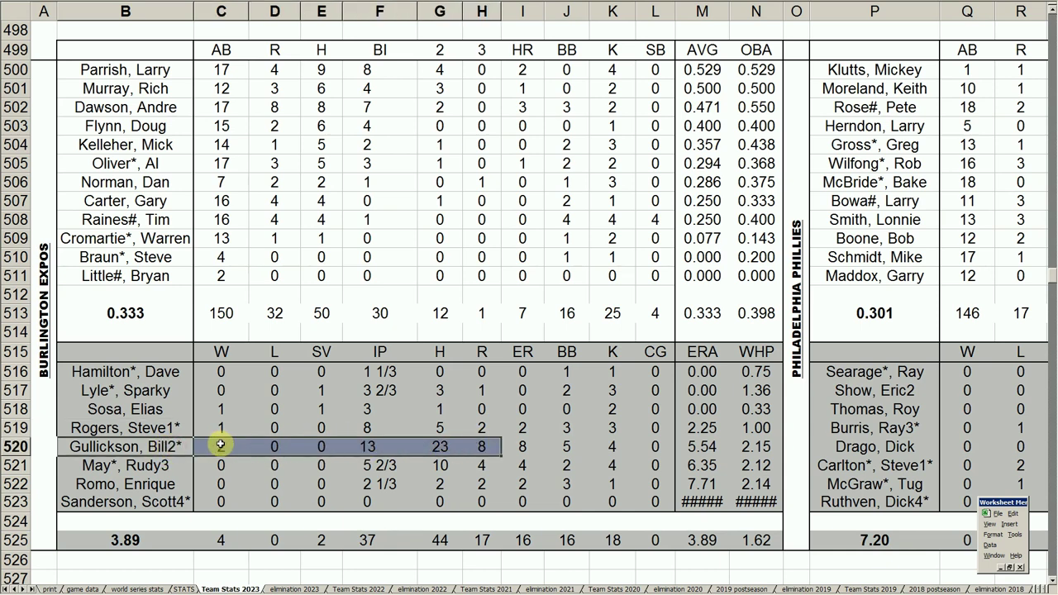
{"action": "left_click_drag", "start_coordinate": [369, 447], "coordinate": [753, 447]}
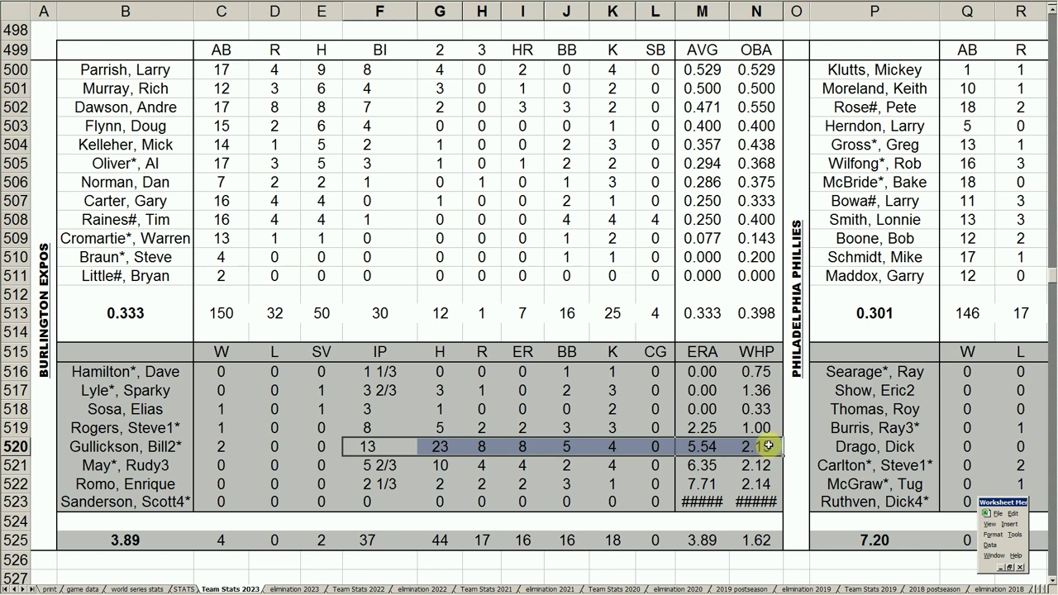
{"action": "left_click_drag", "start_coordinate": [162, 446], "coordinate": [262, 445]}
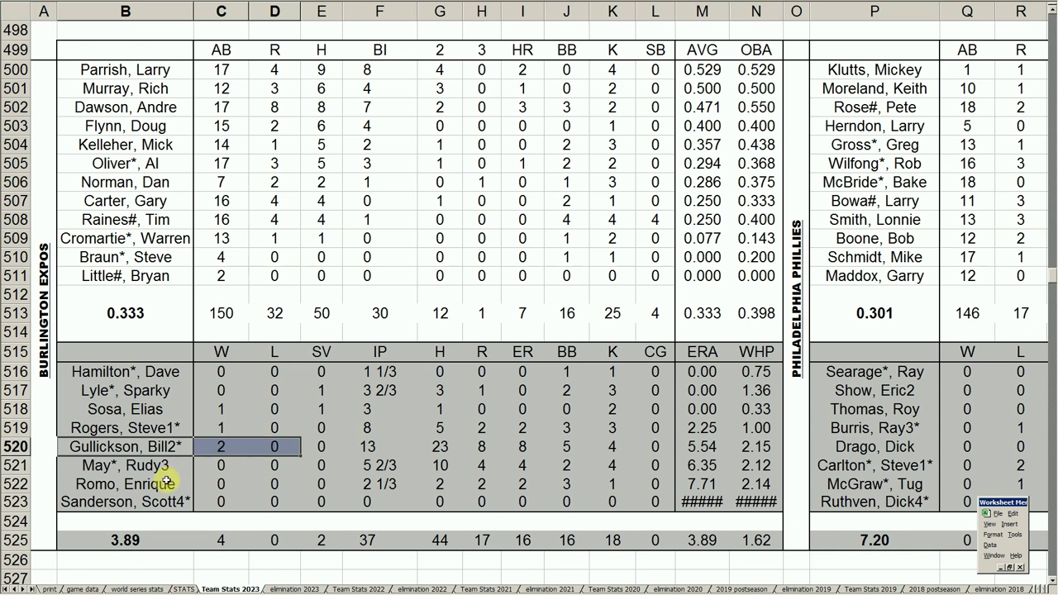
{"action": "left_click_drag", "start_coordinate": [165, 422], "coordinate": [754, 429]}
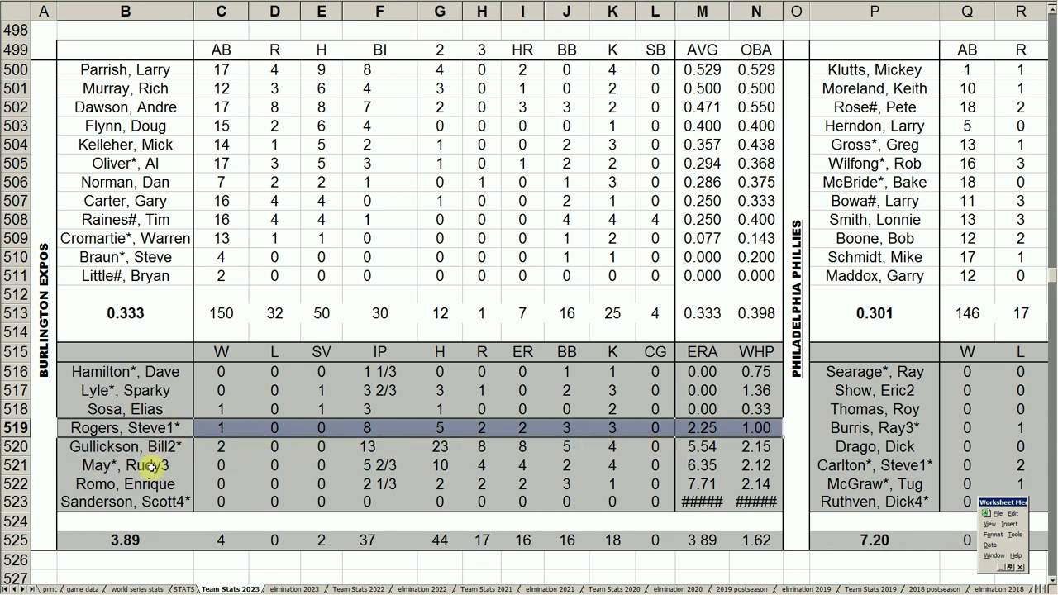
{"action": "left_click", "coordinate": [166, 372]}
{"action": "left_click_drag", "start_coordinate": [165, 372], "coordinate": [752, 416]}
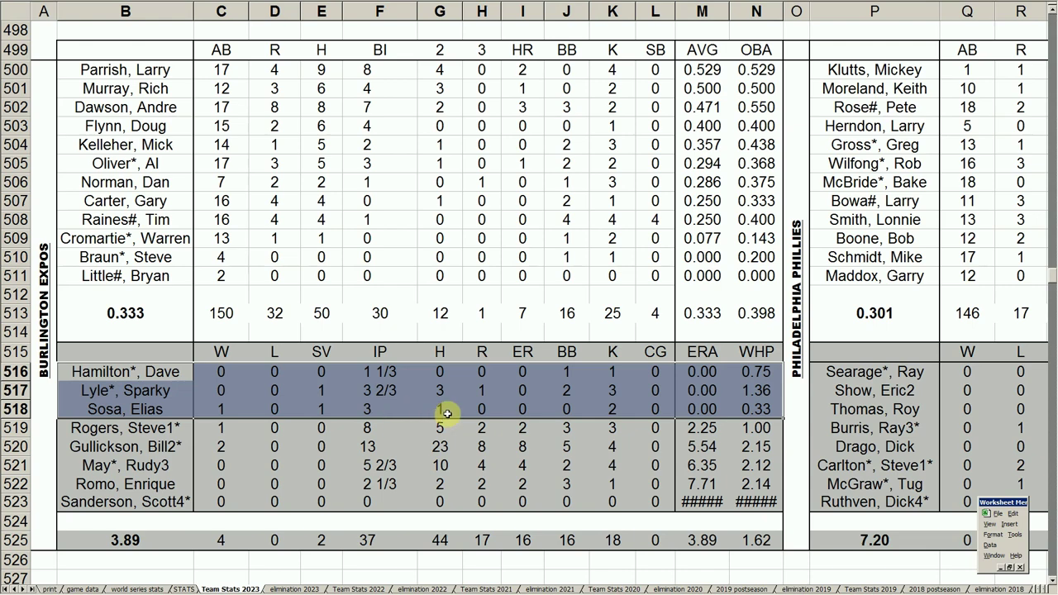
{"action": "left_click", "coordinate": [350, 387]}
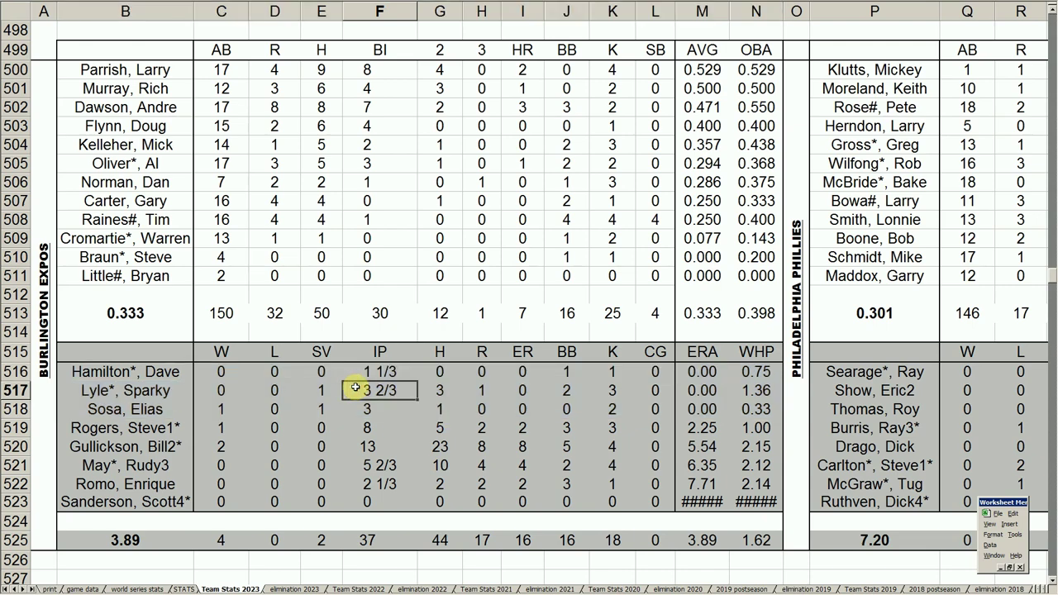
{"action": "key", "text": "Right"}
{"action": "key", "text": "Right"}
{"action": "key", "text": "Right"}
{"action": "key", "text": "Right"}
{"action": "key", "text": "Right"}
{"action": "key", "text": "Right"}
{"action": "key", "text": "Right"}
{"action": "key", "text": "Right"}
{"action": "key", "text": "Right"}
{"action": "key", "text": "Right"}
{"action": "key", "text": "Right"}
{"action": "key", "text": "Right"}
{"action": "key", "text": "Right"}
{"action": "key", "text": "Right"}
{"action": "key", "text": "Right"}
{"action": "key", "text": "Right"}
{"action": "key", "text": "Right"}
{"action": "key", "text": "Right"}
{"action": "key", "text": "Right"}
{"action": "key", "text": "Right"}
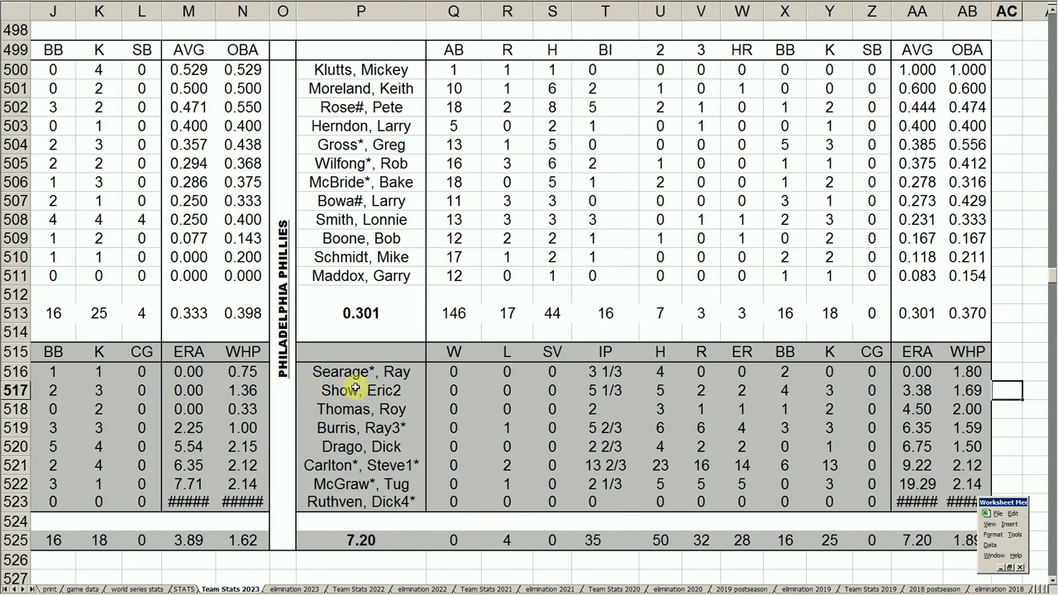
{"action": "left_click", "coordinate": [337, 491]}
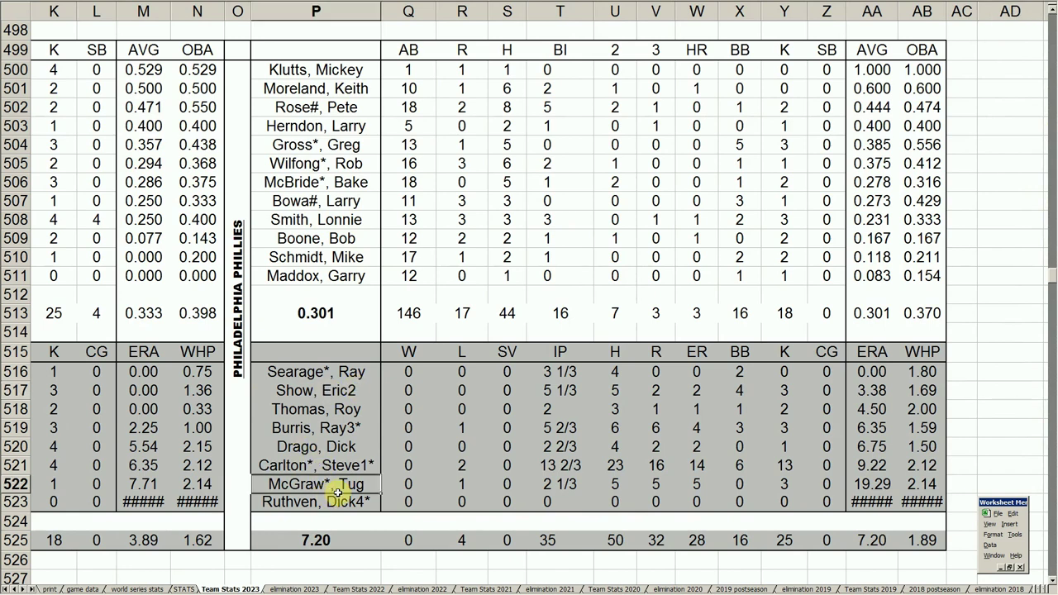
{"action": "left_click", "coordinate": [342, 409]}
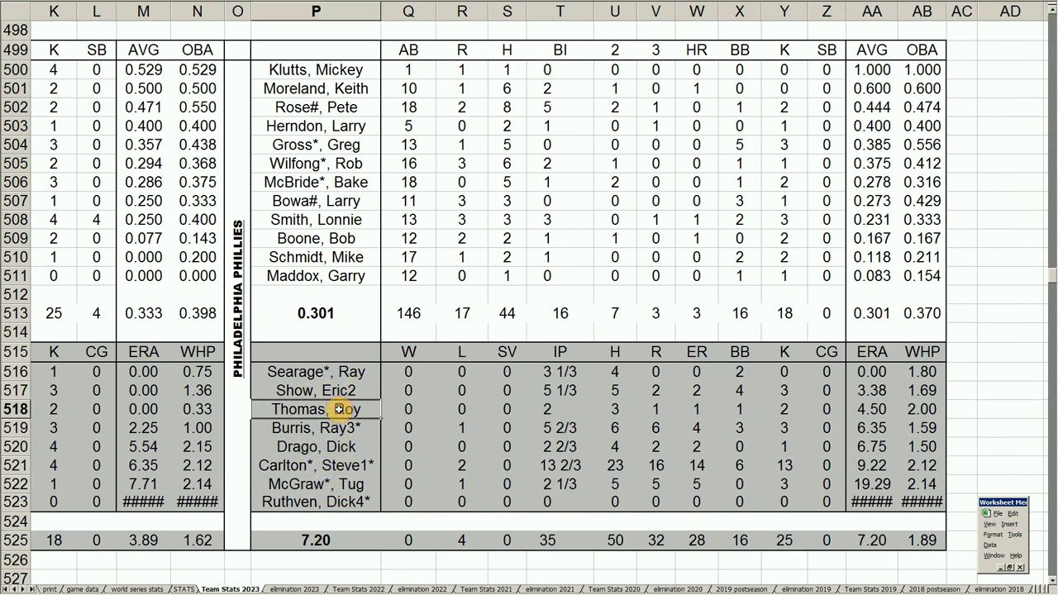
{"action": "left_click", "coordinate": [347, 447]}
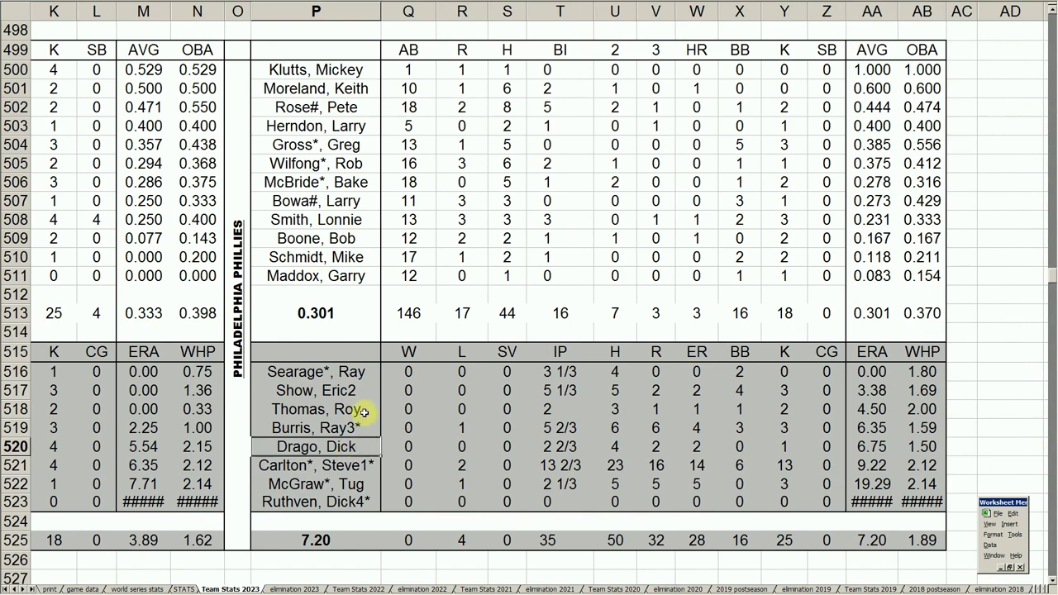
{"action": "left_click", "coordinate": [183, 390]}
{"action": "key", "text": "Left"}
{"action": "key", "text": "Left"}
{"action": "key", "text": "Left"}
{"action": "key", "text": "Left"}
{"action": "key", "text": "Left"}
{"action": "key", "text": "Left"}
{"action": "key", "text": "Left"}
{"action": "key", "text": "Left"}
{"action": "key", "text": "Left"}
{"action": "key", "text": "Left"}
{"action": "key", "text": "Left"}
{"action": "key", "text": "Left"}
{"action": "key", "text": "Left"}
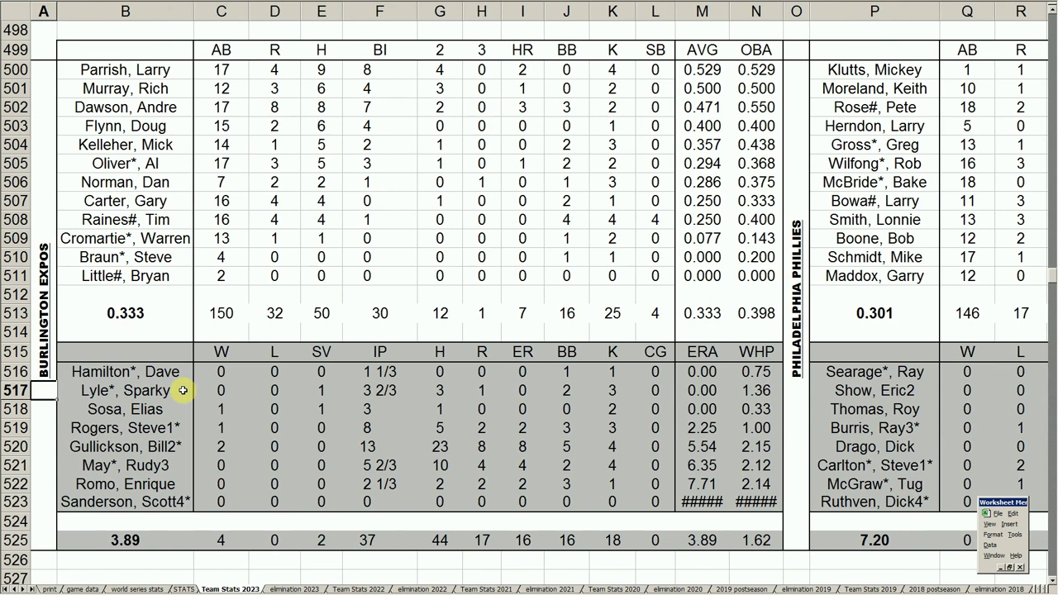
{"action": "key", "text": "Up"}
{"action": "key", "text": "Up"}
{"action": "key", "text": "Up"}
{"action": "key", "text": "Up"}
{"action": "key", "text": "Up"}
{"action": "key", "text": "Up"}
{"action": "key", "text": "Up"}
{"action": "key", "text": "Up"}
{"action": "key", "text": "Up"}
{"action": "key", "text": "Up"}
{"action": "key", "text": "Up"}
{"action": "key", "text": "Up"}
{"action": "key", "text": "Up"}
{"action": "key", "text": "Up"}
{"action": "key", "text": "Up"}
{"action": "key", "text": "Up"}
{"action": "key", "text": "Up"}
{"action": "key", "text": "Up"}
{"action": "key", "text": "Up"}
{"action": "key", "text": "Up"}
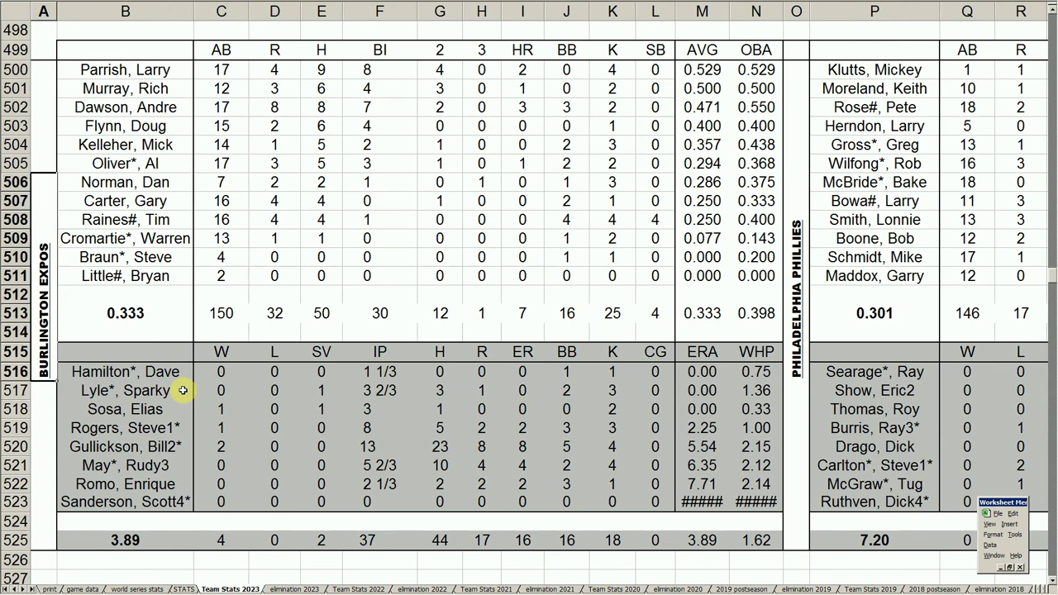
Step: Move from the combined totals block to the Portland Rosebuds tables in the second column
{"action": "key", "text": "Up"}
{"action": "key", "text": "Up"}
{"action": "key", "text": "Up"}
{"action": "key", "text": "Up"}
{"action": "key", "text": "Up"}
{"action": "key", "text": "Up"}
{"action": "key", "text": "Up"}
{"action": "key", "text": "Up"}
{"action": "key", "text": "Up"}
{"action": "key", "text": "Up"}
{"action": "key", "text": "Up"}
{"action": "key", "text": "Up"}
{"action": "key", "text": "Up"}
{"action": "key", "text": "Up"}
{"action": "key", "text": "Up"}
{"action": "key", "text": "Up"}
{"action": "key", "text": "Up"}
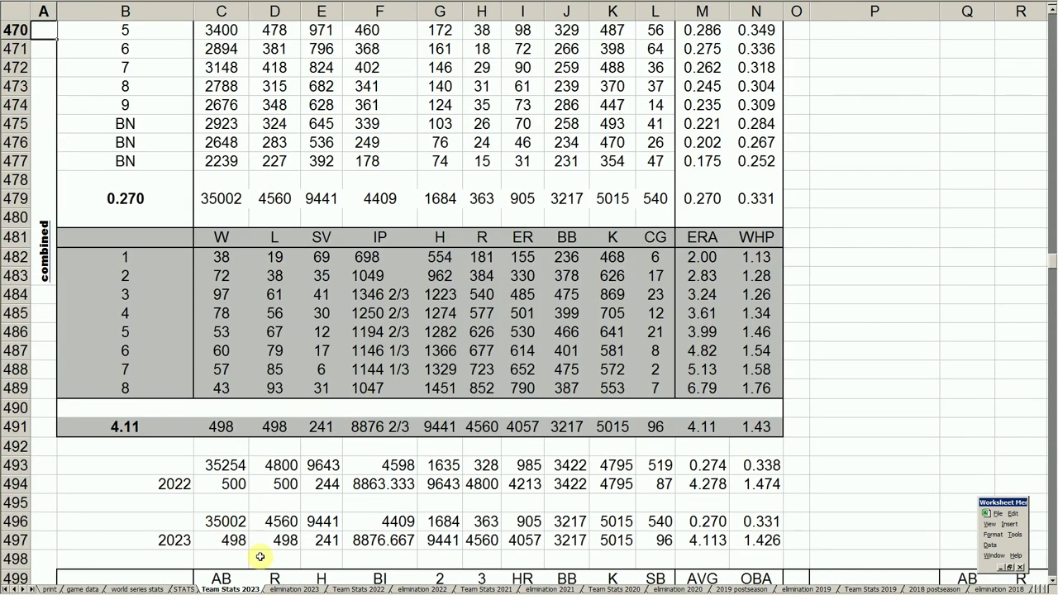
{"action": "left_click", "coordinate": [124, 381]}
{"action": "key", "text": "Page_Up"}
{"action": "key", "text": "Page_Up"}
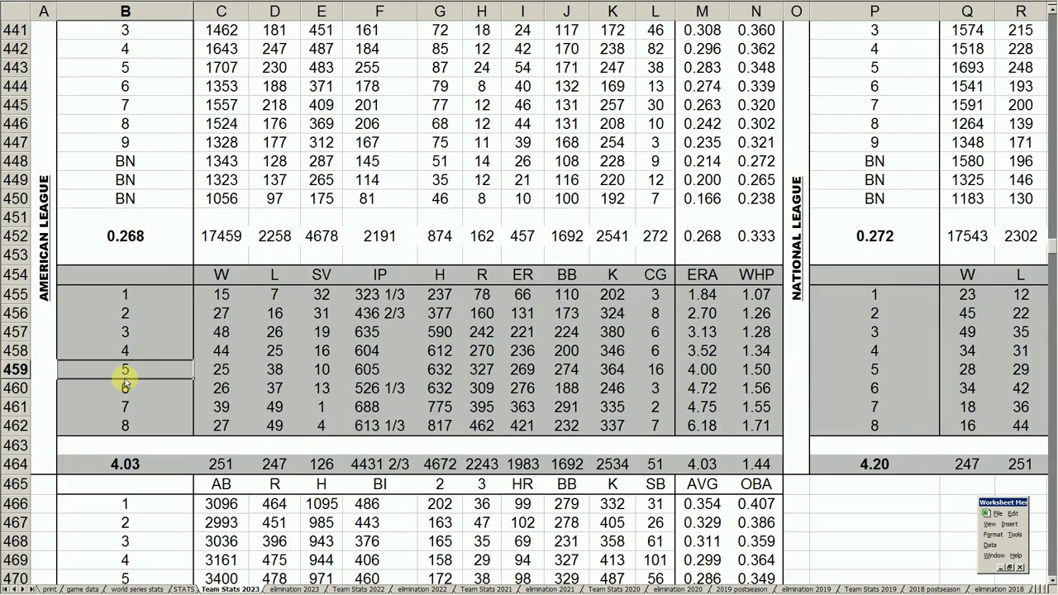
{"action": "key", "text": "Page_Up"}
{"action": "key", "text": "Page_Down"}
{"action": "key", "text": "Right"}
{"action": "key", "text": "Right"}
{"action": "key", "text": "Right"}
{"action": "key", "text": "Right"}
{"action": "key", "text": "Right"}
{"action": "key", "text": "Right"}
{"action": "key", "text": "Right"}
{"action": "key", "text": "Right"}
{"action": "key", "text": "Right"}
{"action": "key", "text": "Right"}
{"action": "key", "text": "Right"}
{"action": "key", "text": "Right"}
{"action": "key", "text": "Right"}
{"action": "key", "text": "Right"}
{"action": "key", "text": "Right"}
{"action": "key", "text": "Right"}
{"action": "key", "text": "Right"}
{"action": "key", "text": "Right"}
{"action": "key", "text": "Right"}
{"action": "key", "text": "Right"}
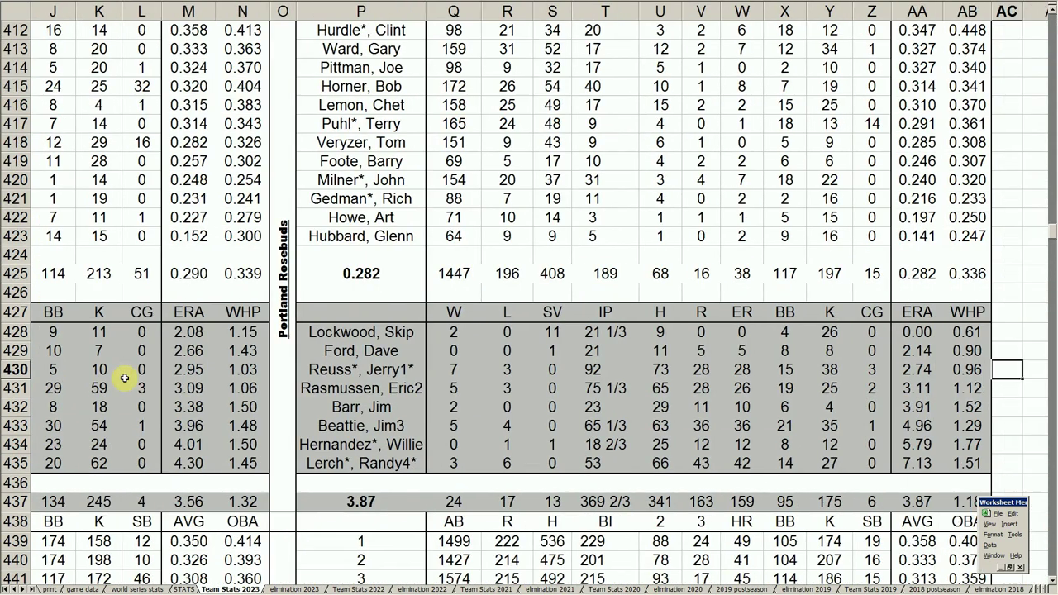
Step: Page past the Dodgers, Cardinals and Cubs tables to the Phillies, selecting complete-games cell Z110
{"action": "key", "text": "Page_Up"}
{"action": "key", "text": "Page_Up"}
{"action": "key", "text": "Page_Up"}
{"action": "key", "text": "Page_Up"}
{"action": "key", "text": "Page_Up"}
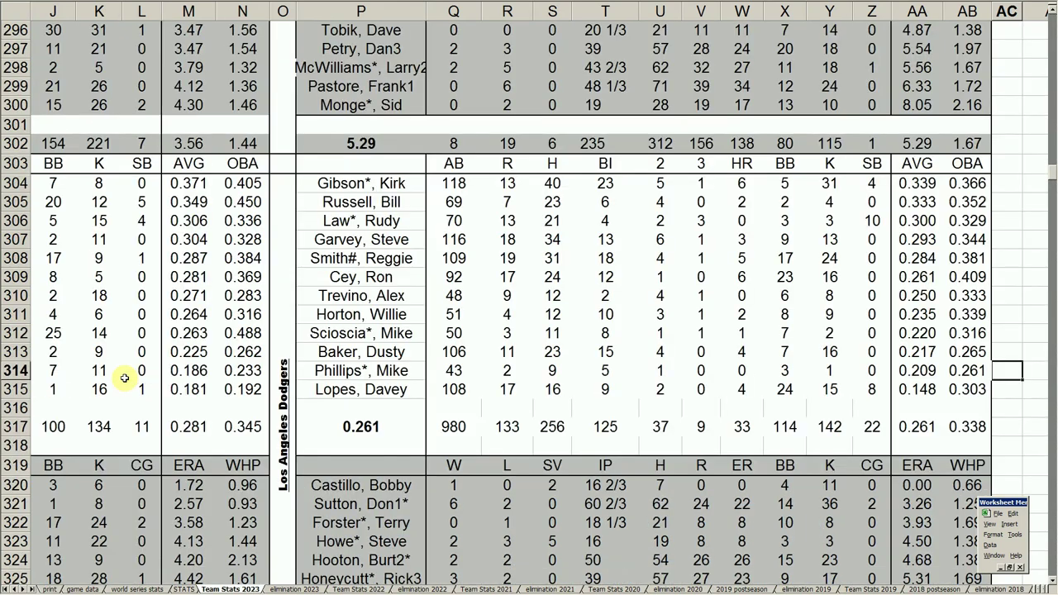
{"action": "key", "text": "Page_Up"}
{"action": "key", "text": "Page_Up"}
{"action": "key", "text": "Page_Up"}
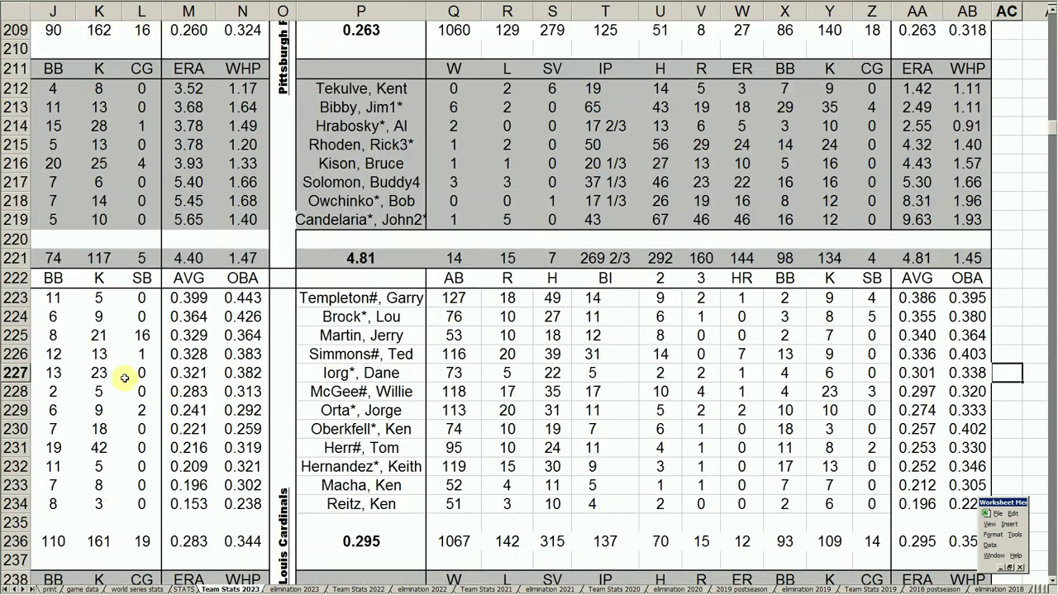
{"action": "key", "text": "Page_Up"}
{"action": "key", "text": "Page_Up"}
{"action": "key", "text": "Page_Up"}
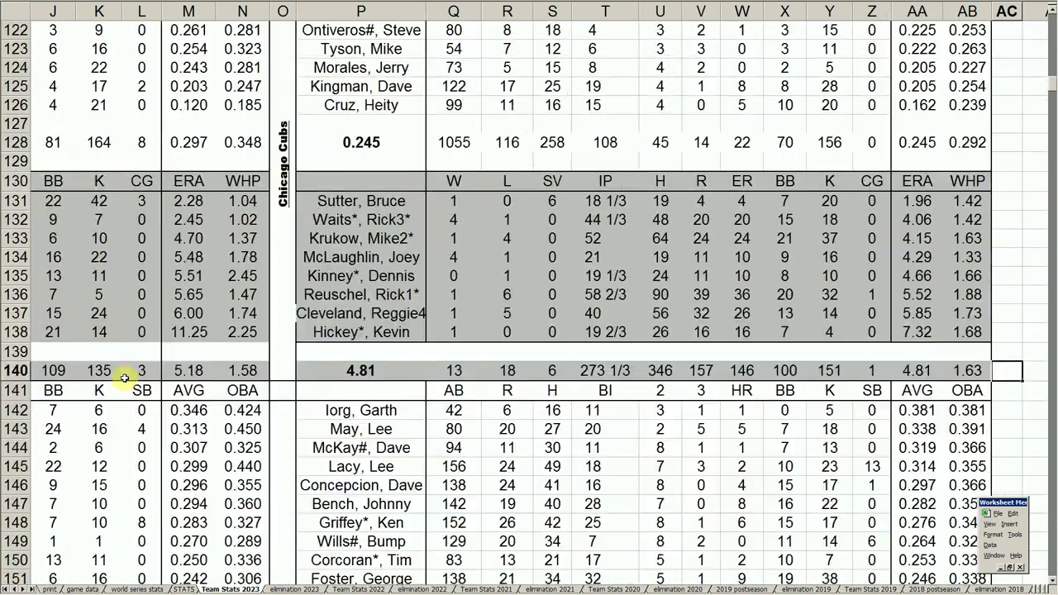
{"action": "key", "text": "Up"}
{"action": "key", "text": "Up"}
{"action": "key", "text": "Up"}
{"action": "key", "text": "Up"}
{"action": "key", "text": "Up"}
{"action": "key", "text": "Up"}
{"action": "key", "text": "Up"}
{"action": "key", "text": "Up"}
{"action": "key", "text": "Up"}
{"action": "key", "text": "Up"}
{"action": "key", "text": "Up"}
{"action": "key", "text": "Up"}
{"action": "key", "text": "Up"}
{"action": "key", "text": "Up"}
{"action": "key", "text": "Up"}
{"action": "key", "text": "Up"}
{"action": "key", "text": "Up"}
{"action": "key", "text": "Up"}
{"action": "key", "text": "Up"}
{"action": "key", "text": "Up"}
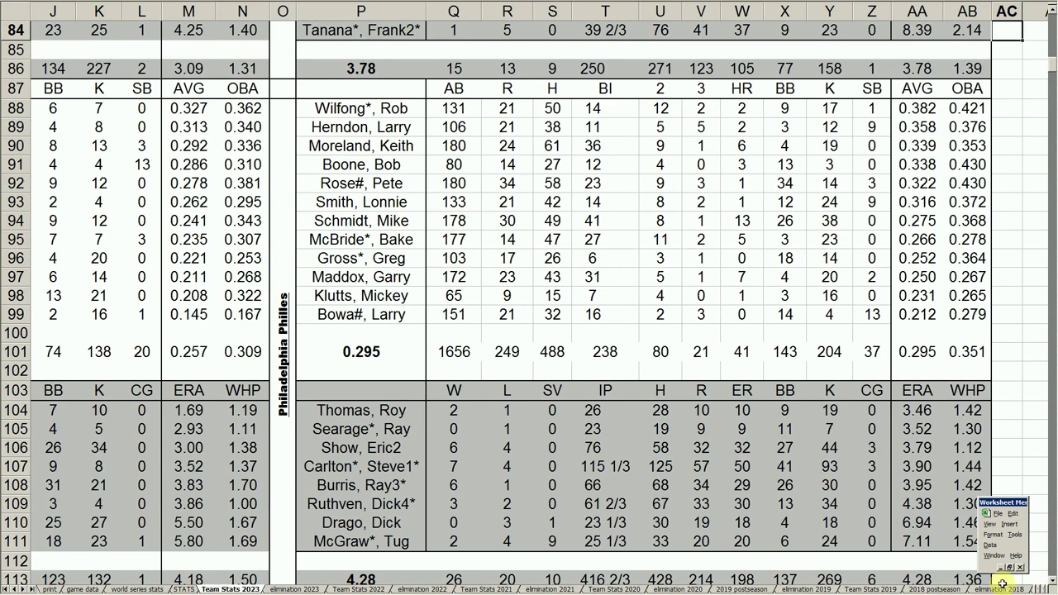
{"action": "left_click", "coordinate": [863, 521]}
{"action": "key", "text": "Right"}
{"action": "key", "text": "Right"}
{"action": "key", "text": "Right"}
{"action": "key", "text": "Right"}
{"action": "key", "text": "Right"}
{"action": "key", "text": "Right"}
{"action": "key", "text": "Right"}
{"action": "key", "text": "Right"}
{"action": "key", "text": "Right"}
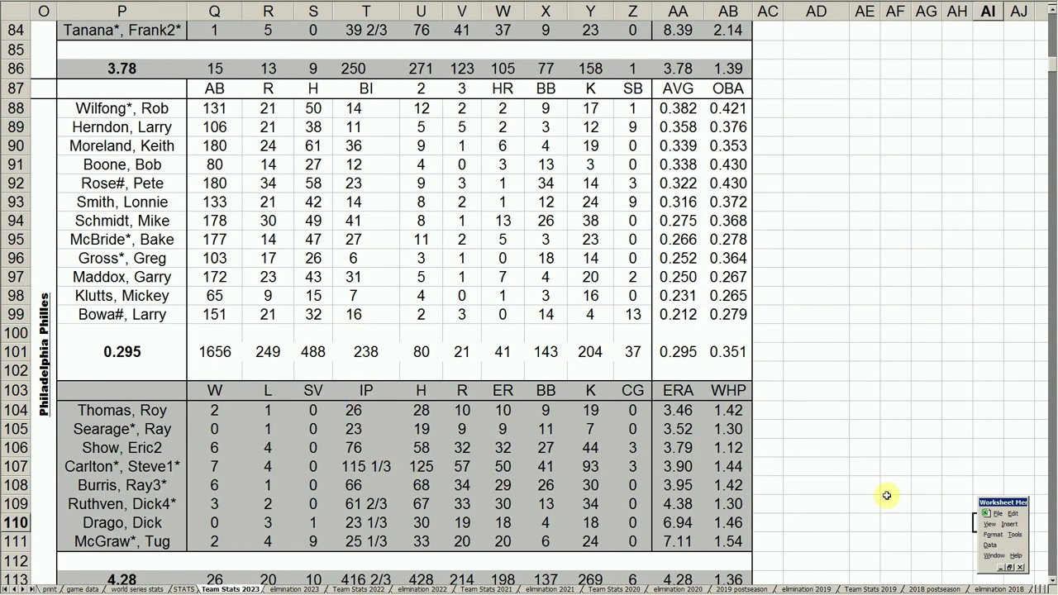
{"action": "scroll", "coordinate": [1050, 579], "scroll_direction": "down", "scroll_amount": 3}
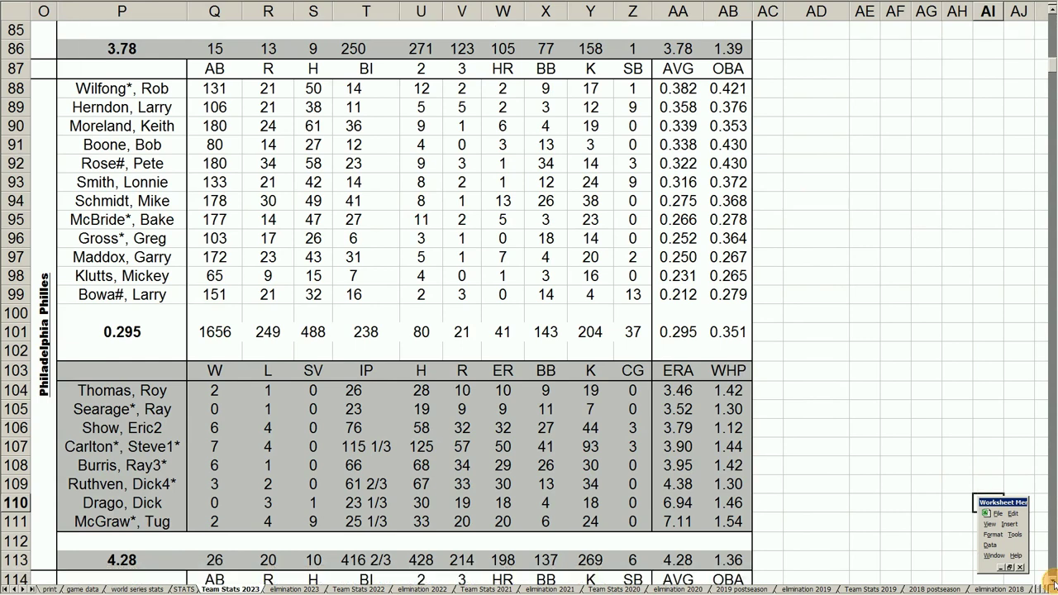
{"action": "left_click", "coordinate": [156, 432]}
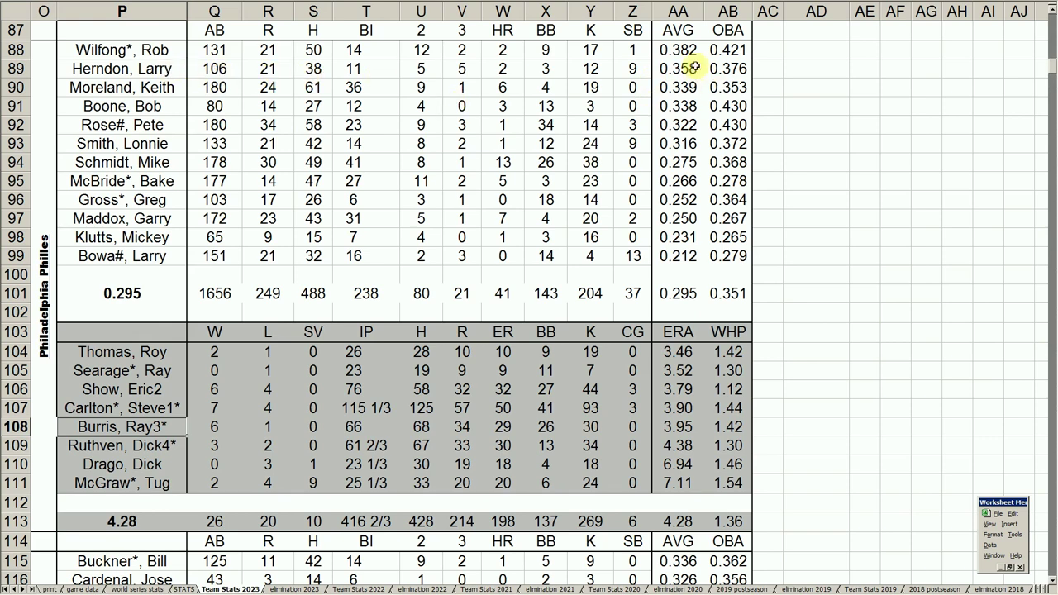
{"action": "left_click_drag", "start_coordinate": [158, 85], "coordinate": [716, 86]}
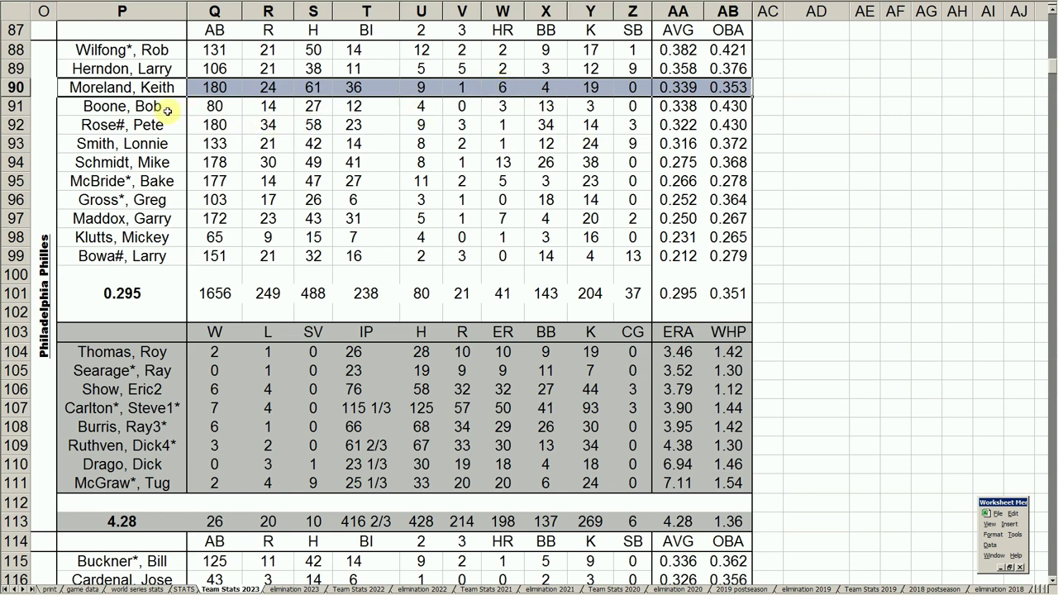
{"action": "left_click_drag", "start_coordinate": [167, 111], "coordinate": [727, 106]}
{"action": "left_click_drag", "start_coordinate": [161, 125], "coordinate": [707, 126]}
{"action": "left_click", "coordinate": [389, 158]}
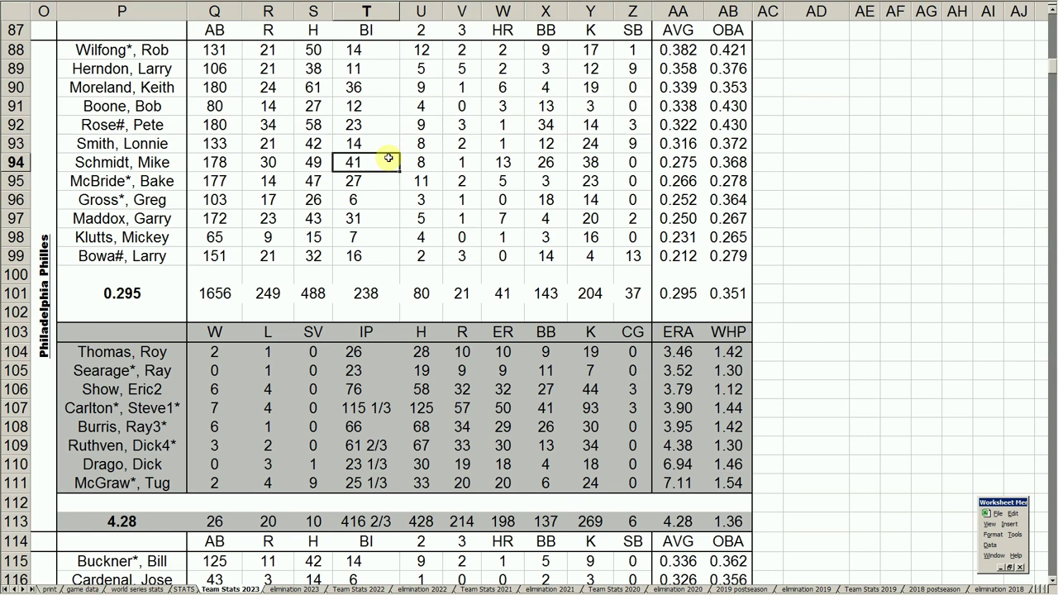
{"action": "left_click_drag", "start_coordinate": [166, 151], "coordinate": [670, 143]}
{"action": "left_click_drag", "start_coordinate": [143, 162], "coordinate": [720, 160]}
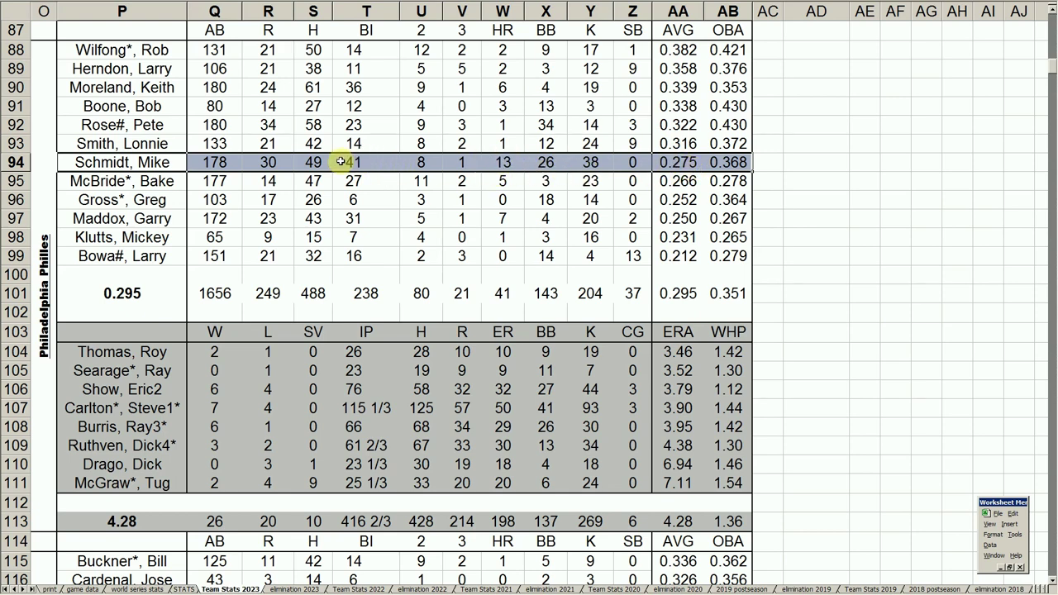
{"action": "left_click", "coordinate": [161, 184]}
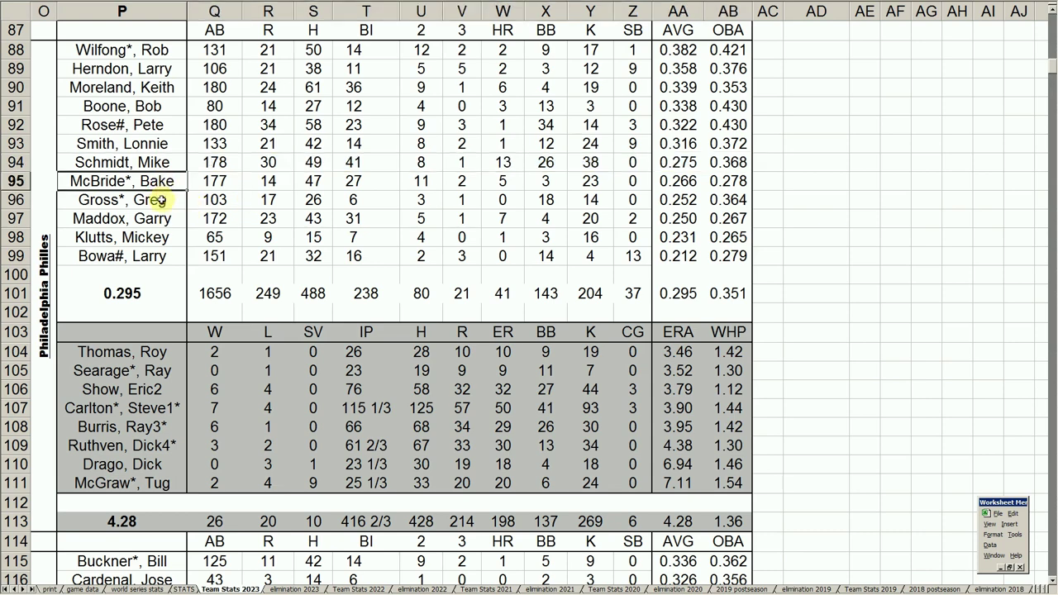
{"action": "left_click_drag", "start_coordinate": [141, 256], "coordinate": [727, 256]}
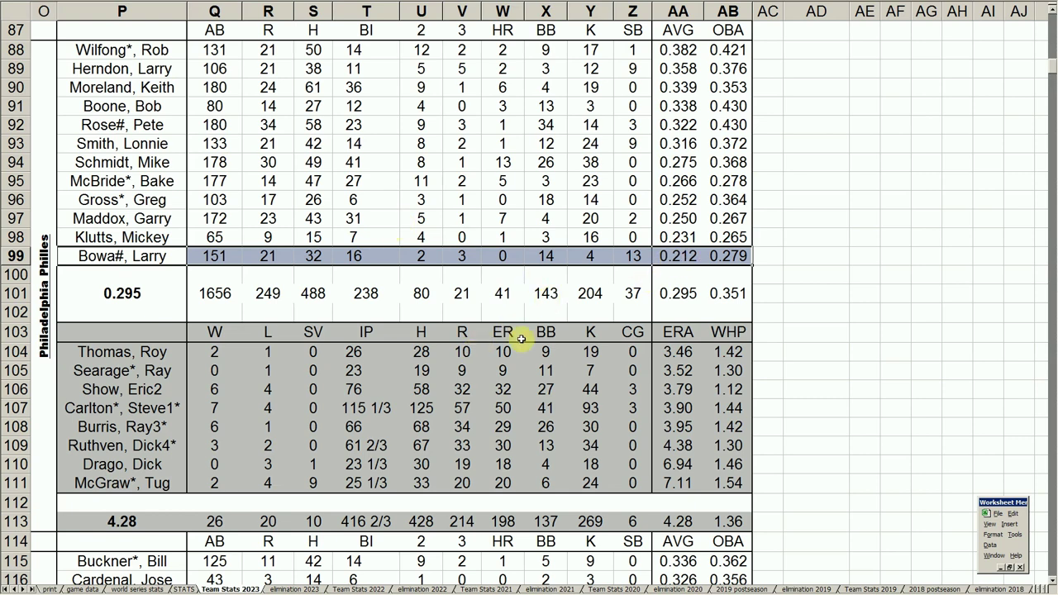
{"action": "left_click", "coordinate": [633, 256]}
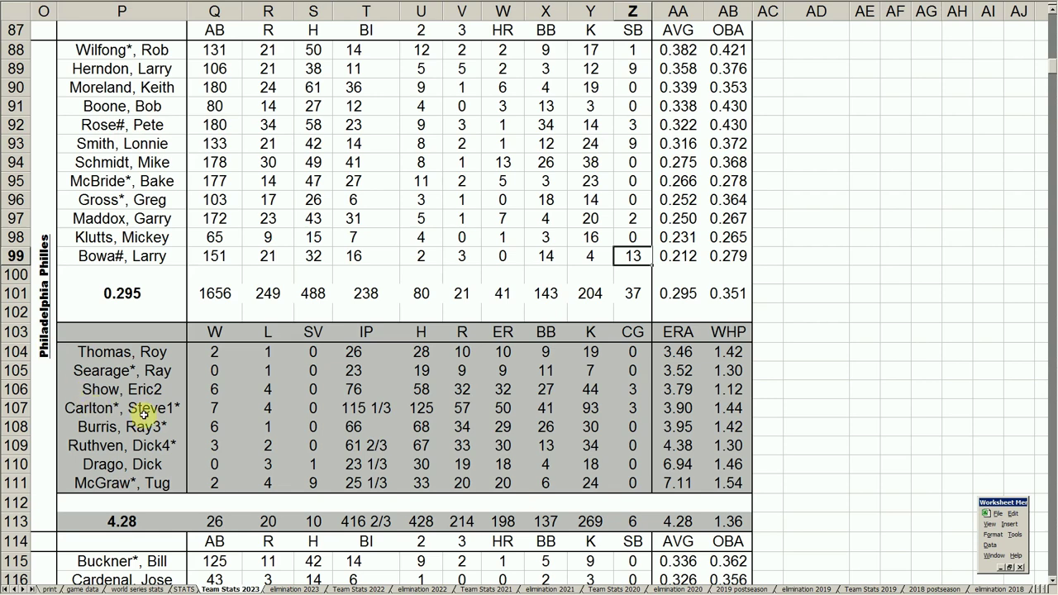
{"action": "left_click_drag", "start_coordinate": [142, 411], "coordinate": [715, 411]}
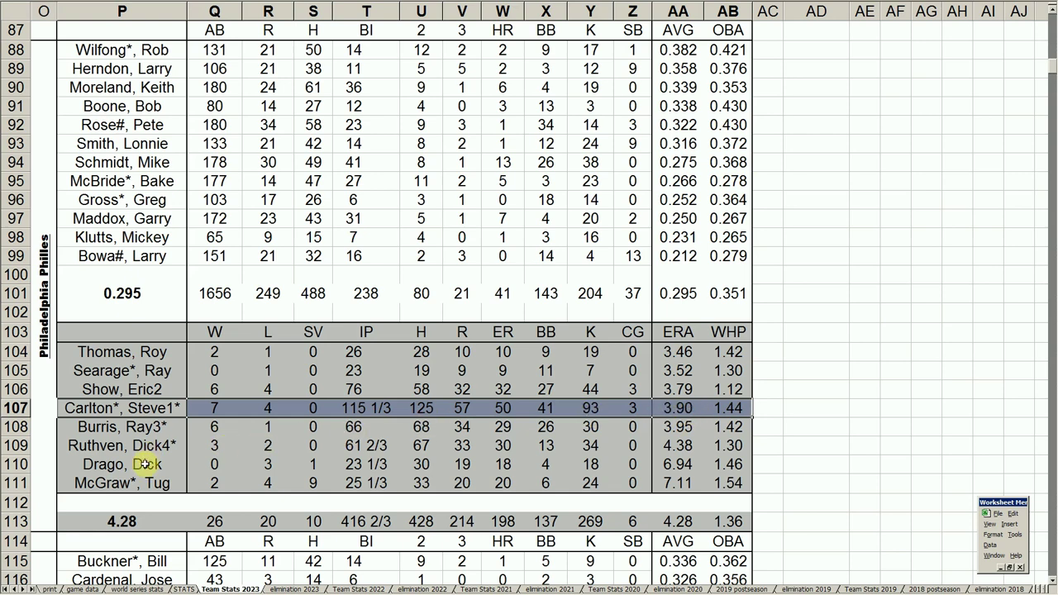
{"action": "left_click_drag", "start_coordinate": [149, 389], "coordinate": [718, 397]}
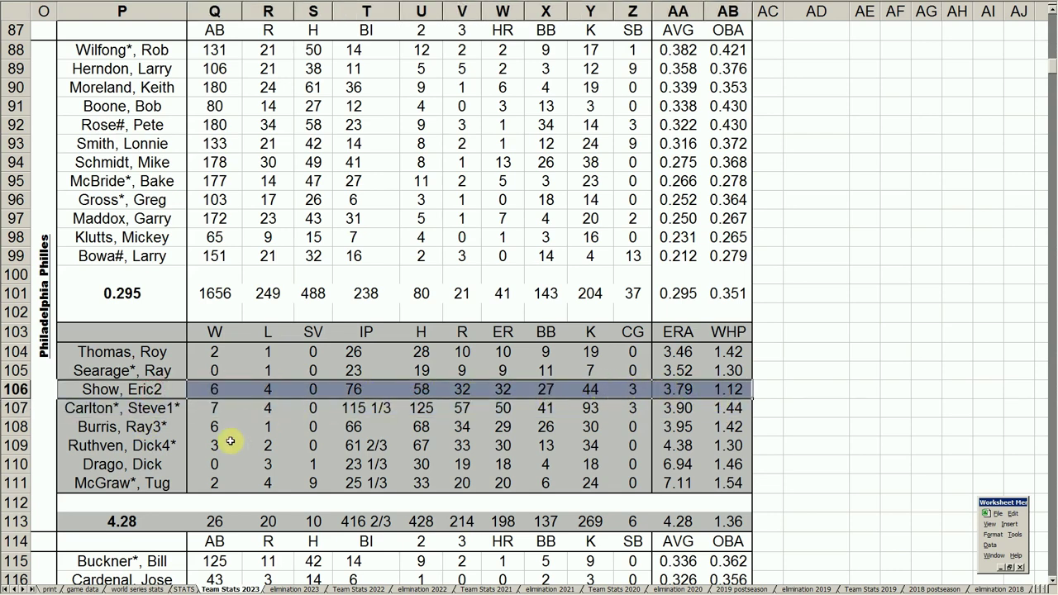
{"action": "left_click", "coordinate": [170, 491]}
{"action": "left_click_drag", "start_coordinate": [170, 491], "coordinate": [703, 484]}
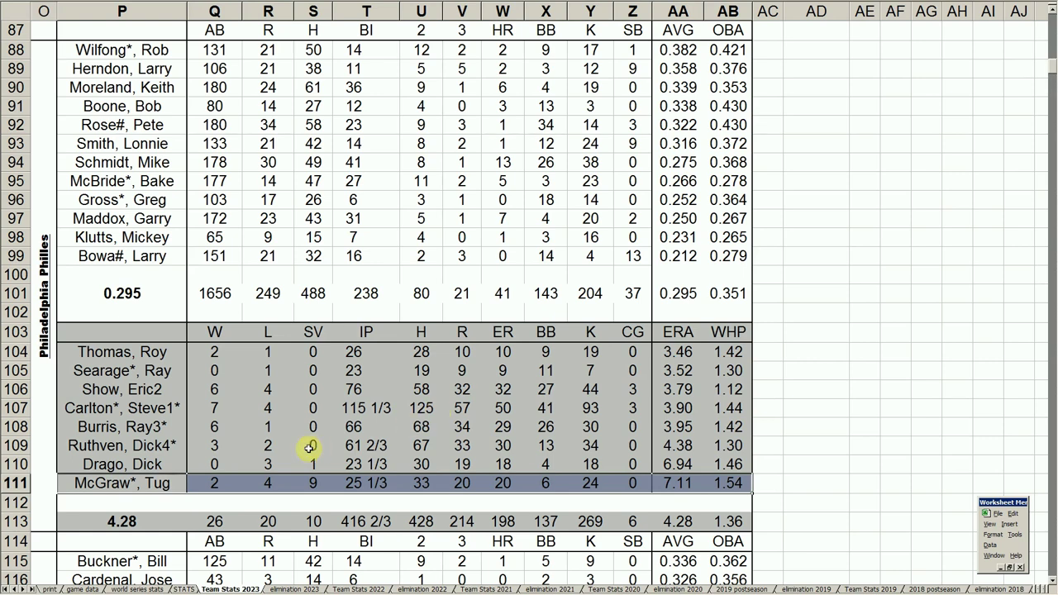
{"action": "left_click", "coordinate": [215, 463]}
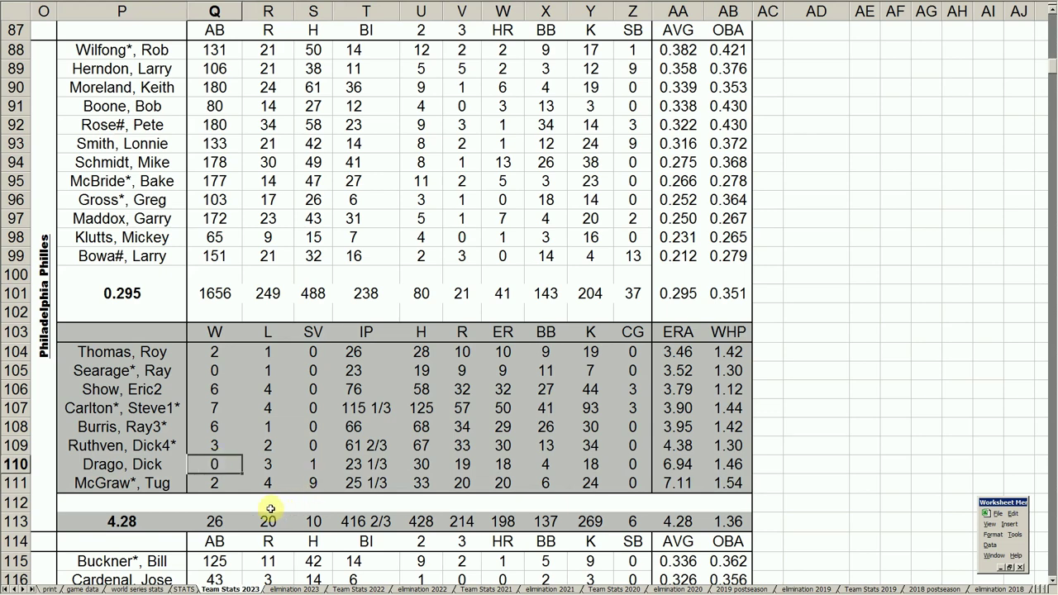
{"action": "left_click_drag", "start_coordinate": [216, 484], "coordinate": [322, 485]}
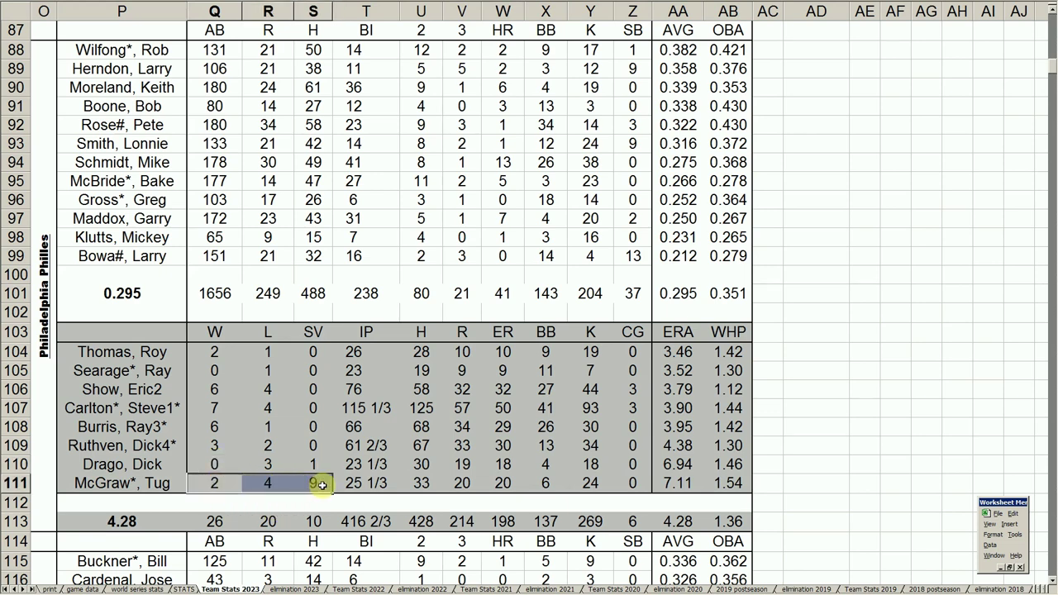
{"action": "left_click", "coordinate": [308, 484]}
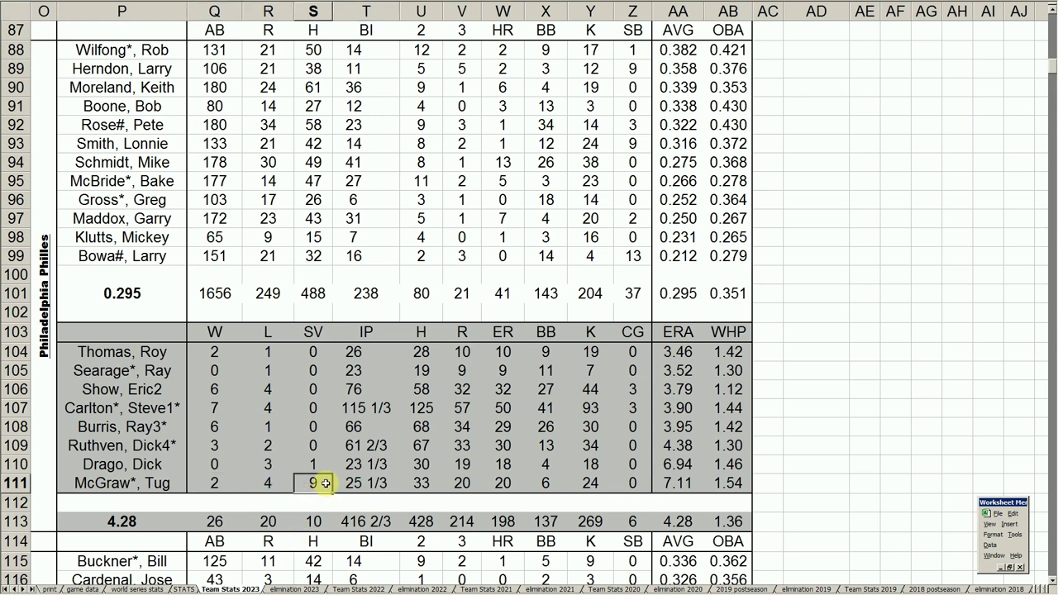
{"action": "left_click", "coordinate": [361, 485]}
{"action": "left_click", "coordinate": [670, 488]}
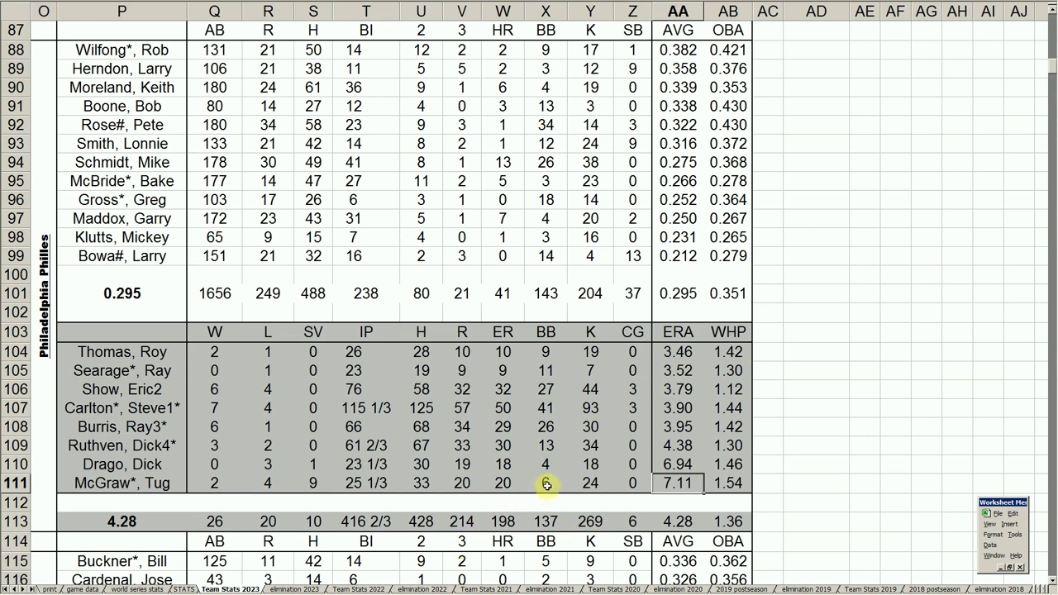
{"action": "left_click_drag", "start_coordinate": [543, 482], "coordinate": [583, 482]}
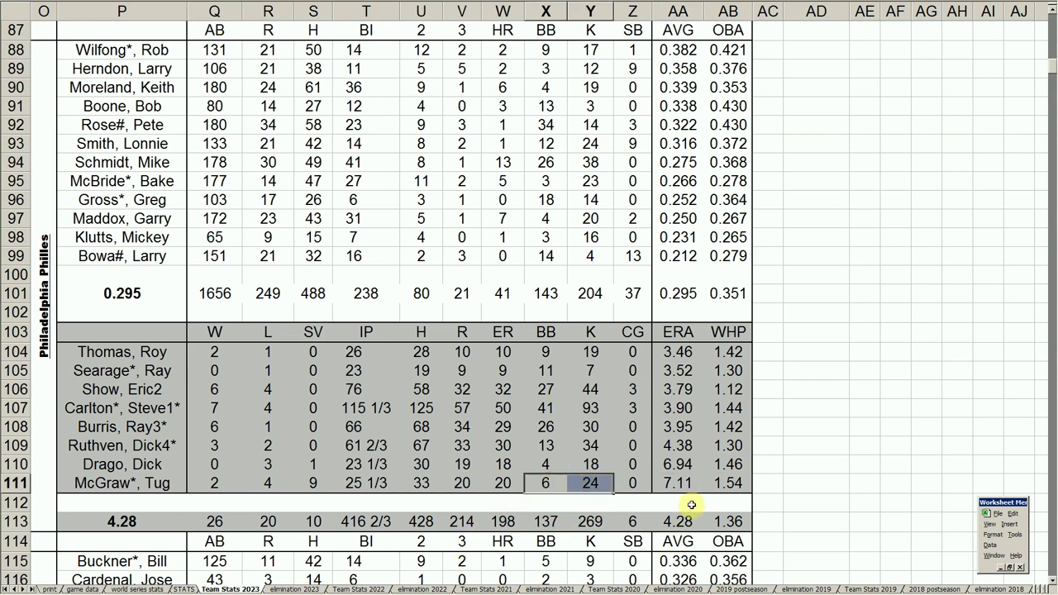
{"action": "left_click", "coordinate": [670, 486]}
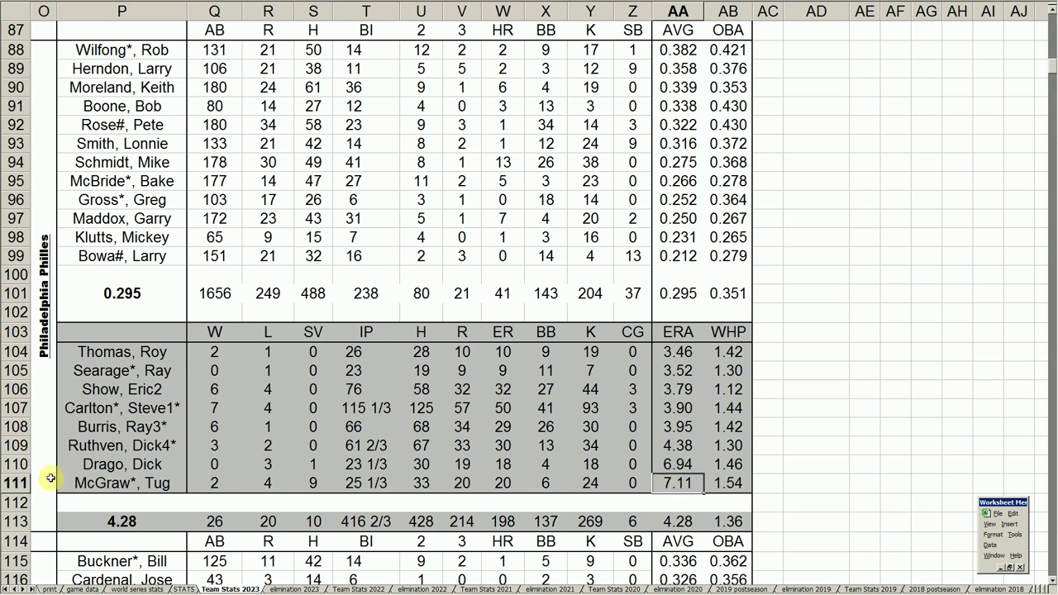
{"action": "left_click", "coordinate": [151, 390]}
Step: Go to the Burlington Expos section at row 411 and check the .290 average and 3.56 ERA
{"action": "left_click", "coordinate": [132, 477]}
{"action": "key", "text": "Home"}
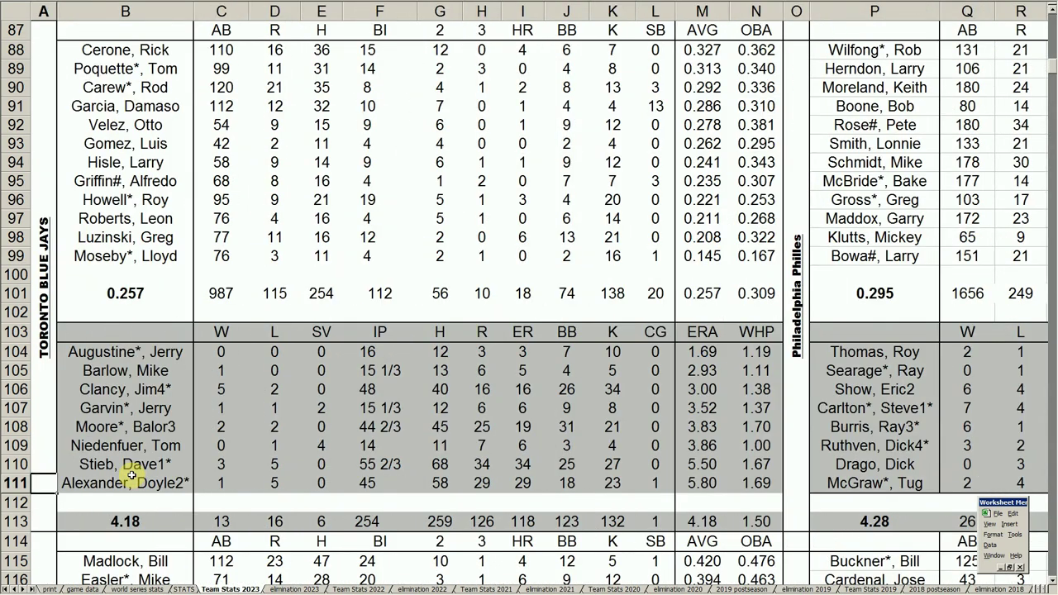
{"action": "key", "text": "Page_Down"}
{"action": "key", "text": "Page_Down"}
{"action": "key", "text": "Page_Down"}
{"action": "key", "text": "Page_Down"}
{"action": "key", "text": "Page_Down"}
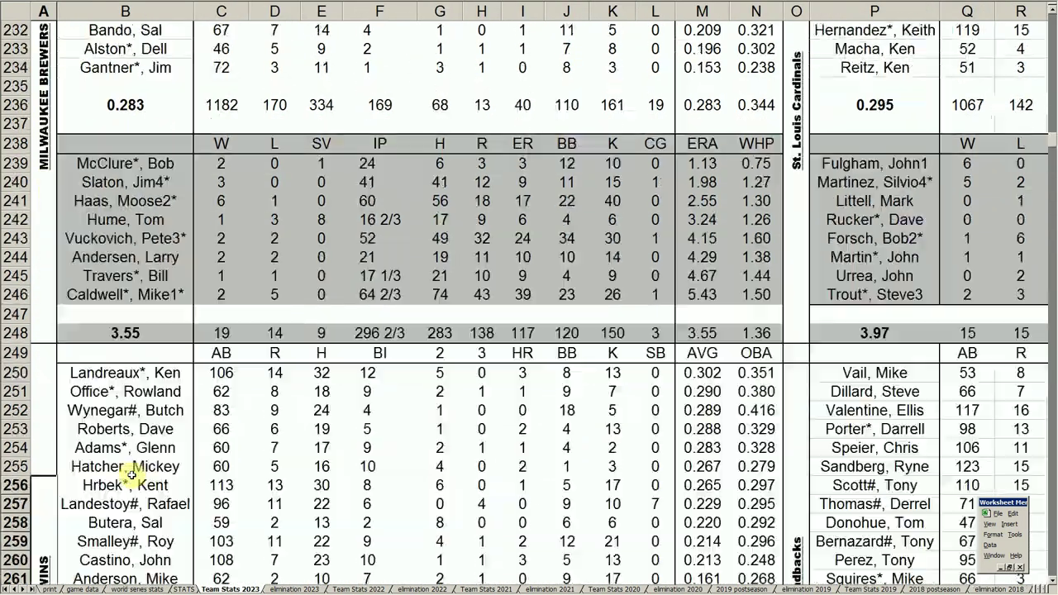
{"action": "key", "text": "Page_Down"}
{"action": "key", "text": "Page_Down"}
{"action": "key", "text": "Page_Down"}
{"action": "key", "text": "Page_Down"}
{"action": "key", "text": "Page_Down"}
{"action": "key", "text": "Page_Down"}
{"action": "key", "text": "Page_Down"}
{"action": "key", "text": "Page_Down"}
{"action": "key", "text": "Page_Down"}
{"action": "key", "text": "Page_Up"}
{"action": "key", "text": "Page_Up"}
{"action": "key", "text": "Page_Up"}
{"action": "key", "text": "ctrl+Down"}
{"action": "key", "text": "ctrl+Down"}
{"action": "key", "text": "ctrl+Up"}
{"action": "key", "text": "ctrl+Up"}
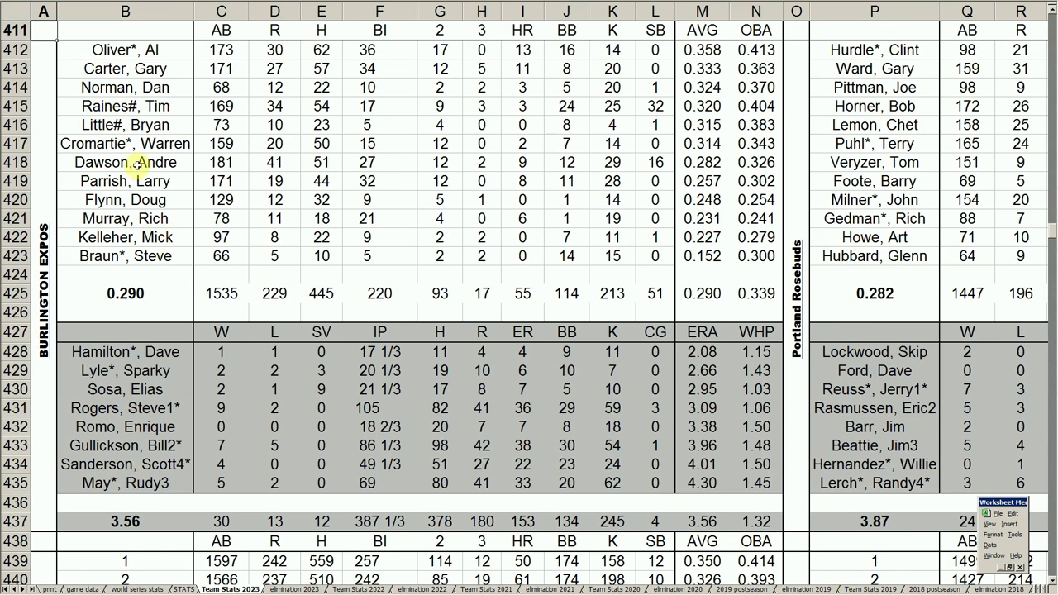
{"action": "left_click", "coordinate": [144, 292]}
{"action": "left_click", "coordinate": [139, 522]}
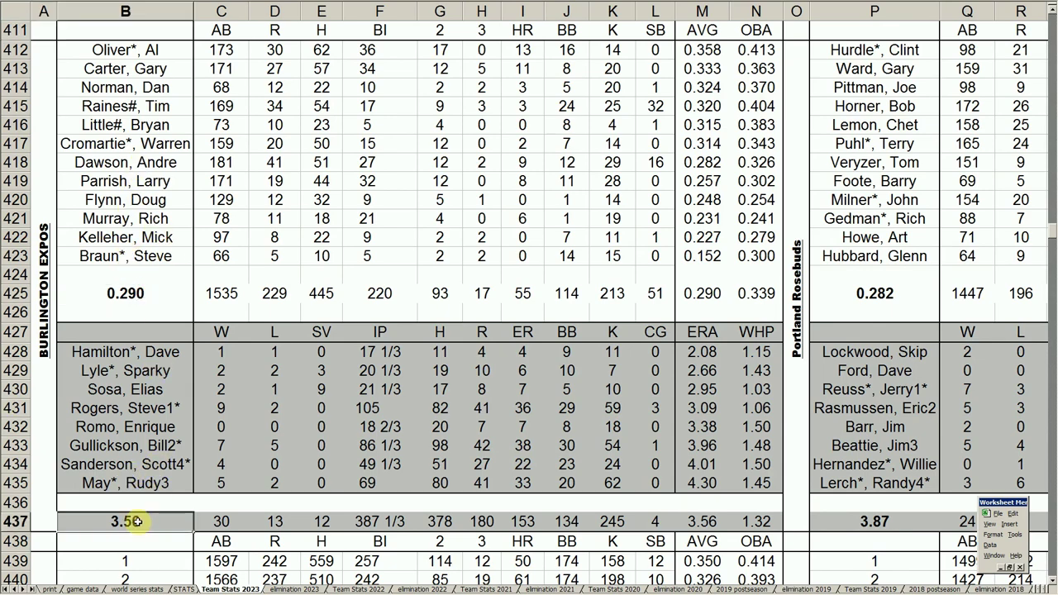
Step: Review the row 412 hitter's batting line: 62 hits, 36 RBIs and 13 home runs
{"action": "left_click_drag", "start_coordinate": [165, 49], "coordinate": [735, 49]}
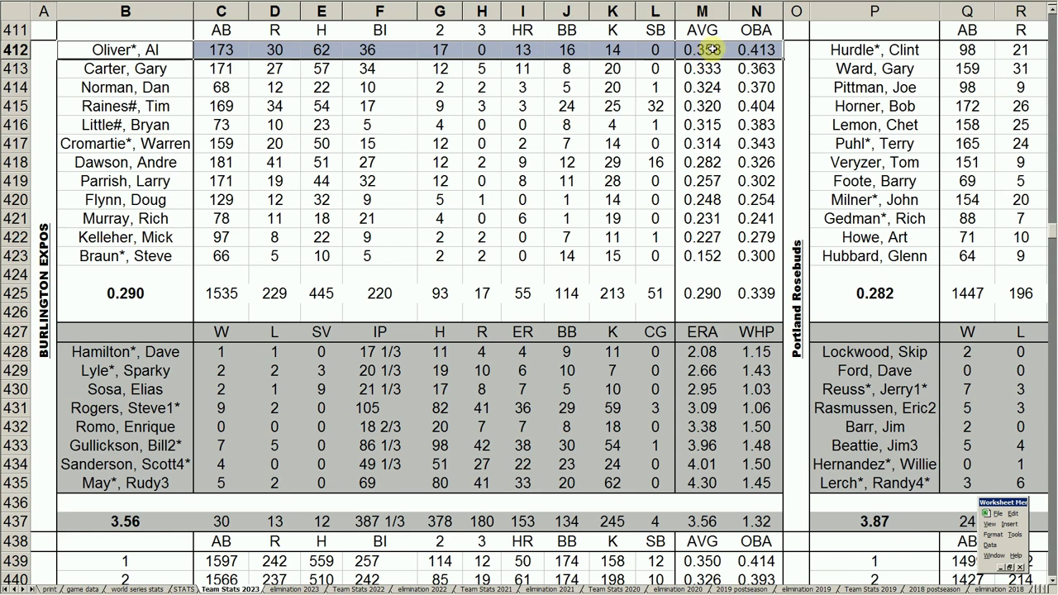
{"action": "left_click", "coordinate": [524, 50]}
{"action": "left_click", "coordinate": [413, 51]}
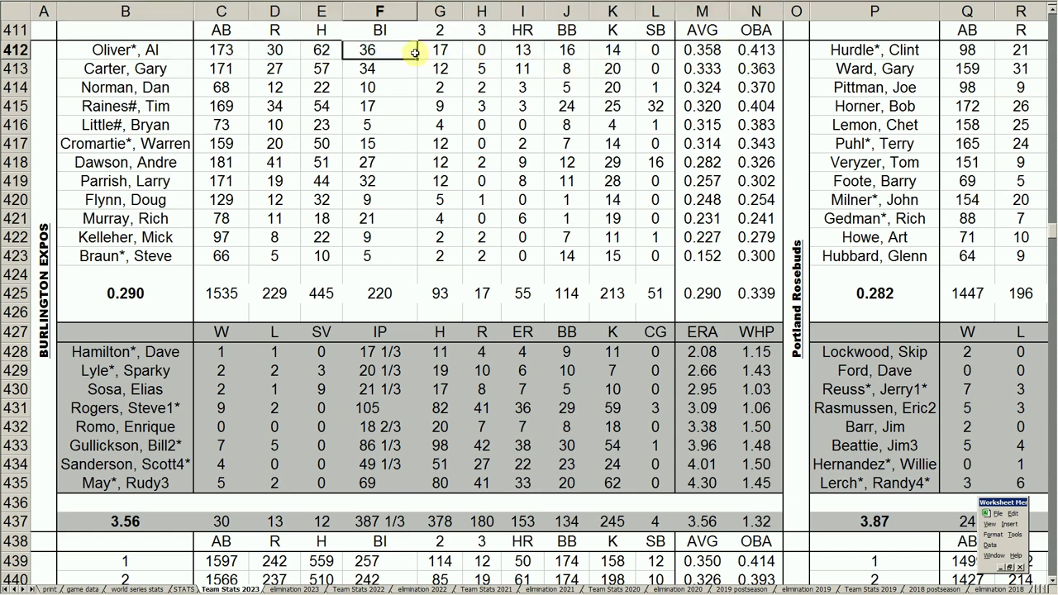
{"action": "left_click", "coordinate": [322, 50]}
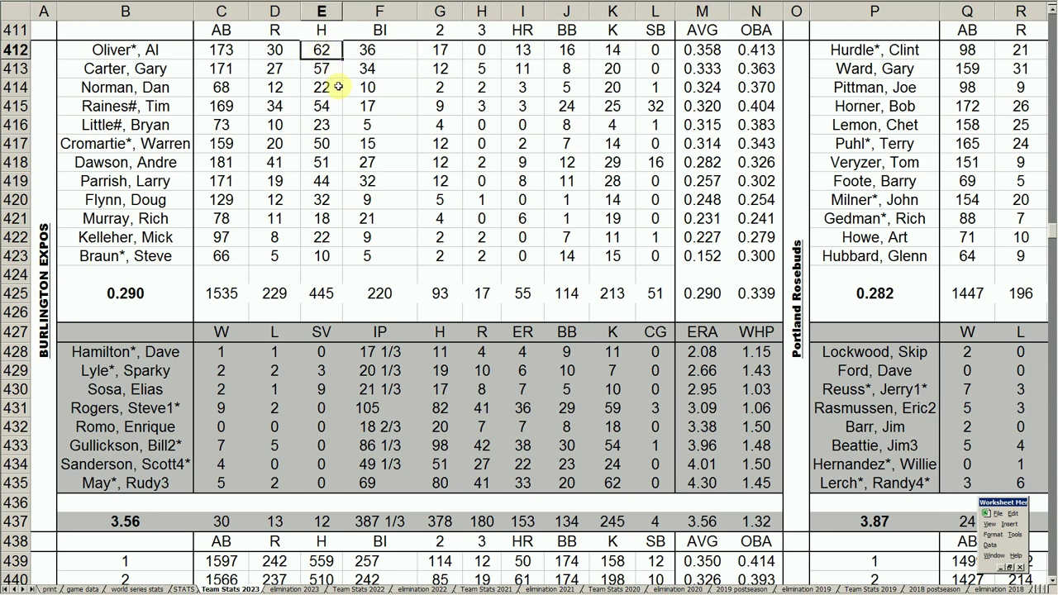
{"action": "left_click_drag", "start_coordinate": [166, 50], "coordinate": [750, 52]}
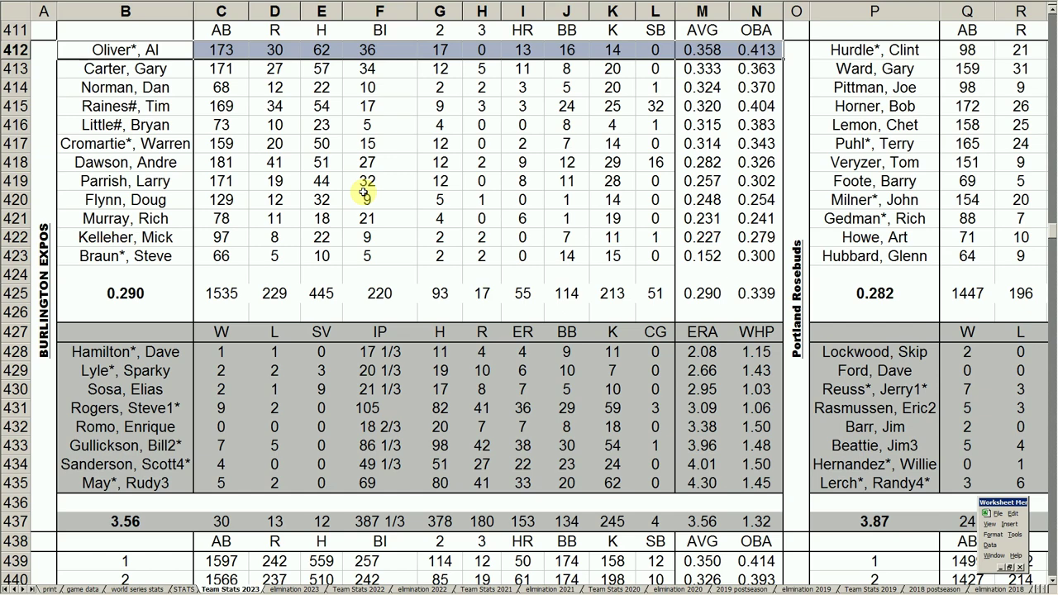
{"action": "left_click", "coordinate": [157, 71]}
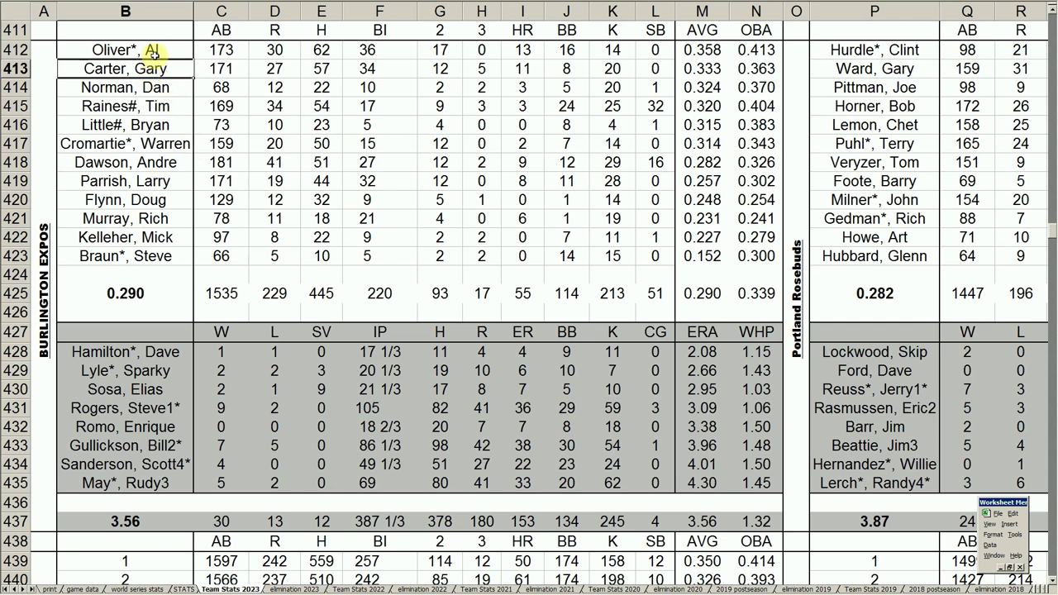
{"action": "left_click", "coordinate": [155, 50]}
{"action": "left_click_drag", "start_coordinate": [155, 50], "coordinate": [744, 51]}
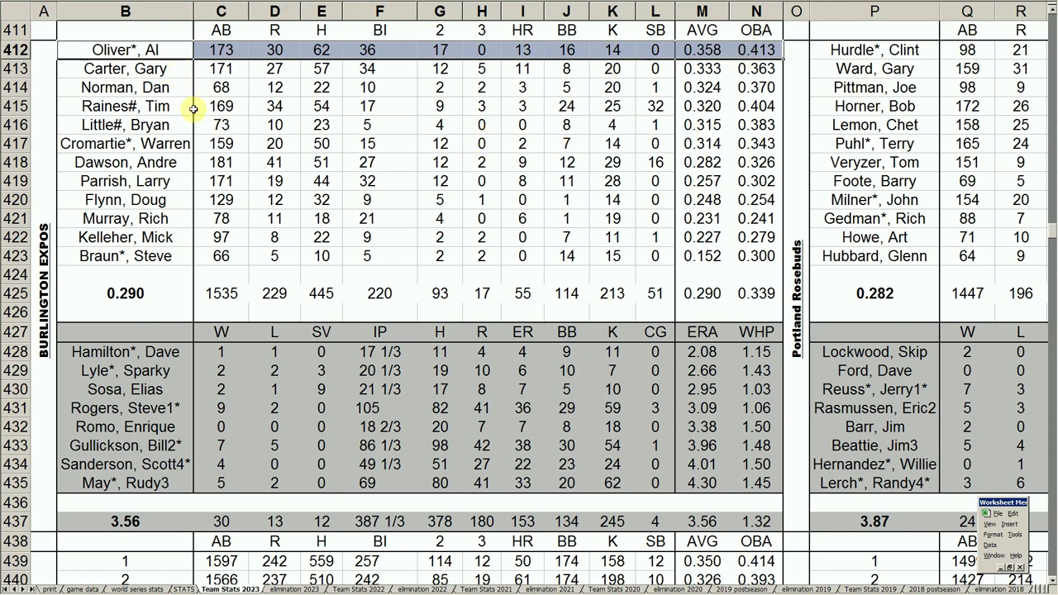
Step: Review row 413's .363 on-base average and 34 RBIs, and row 415's 32 stolen bases
{"action": "left_click", "coordinate": [210, 69]}
{"action": "left_click_drag", "start_coordinate": [210, 68], "coordinate": [746, 68]}
{"action": "left_click", "coordinate": [746, 68]}
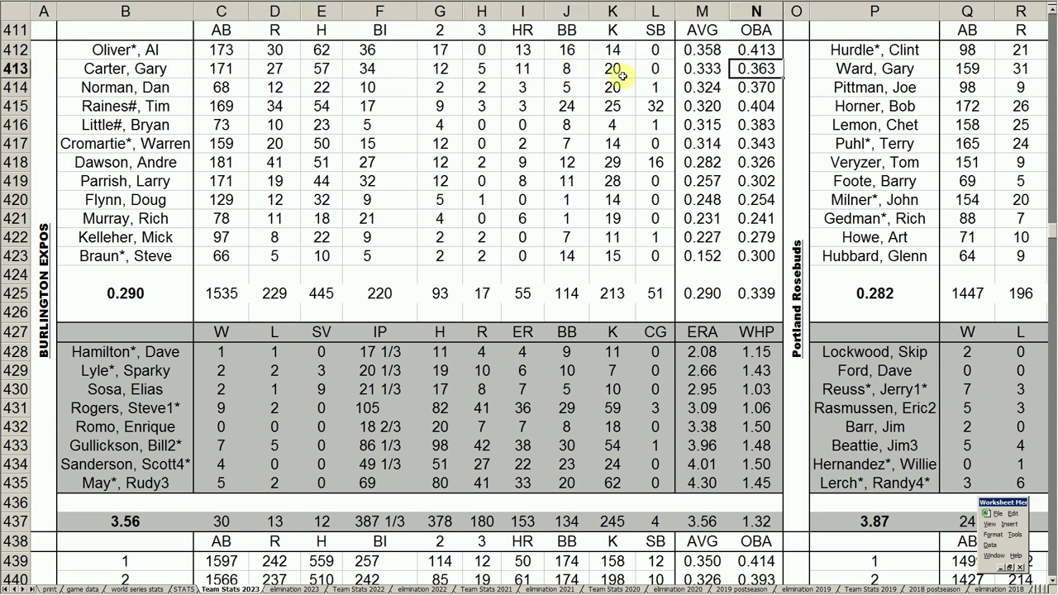
{"action": "left_click", "coordinate": [517, 69]}
{"action": "left_click", "coordinate": [400, 69]}
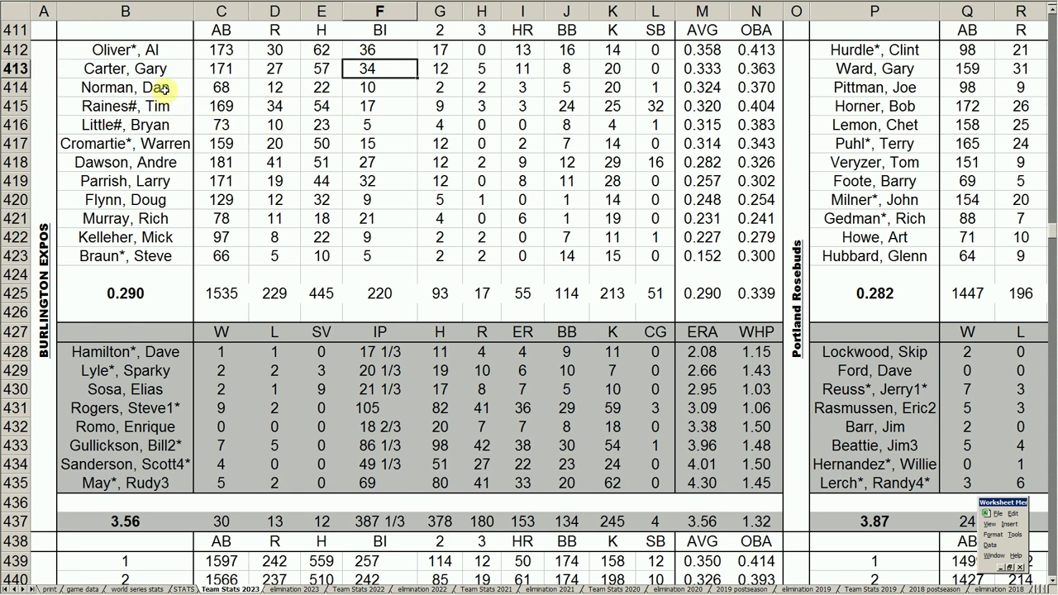
{"action": "left_click_drag", "start_coordinate": [157, 106], "coordinate": [743, 105]}
{"action": "left_click", "coordinate": [642, 106]}
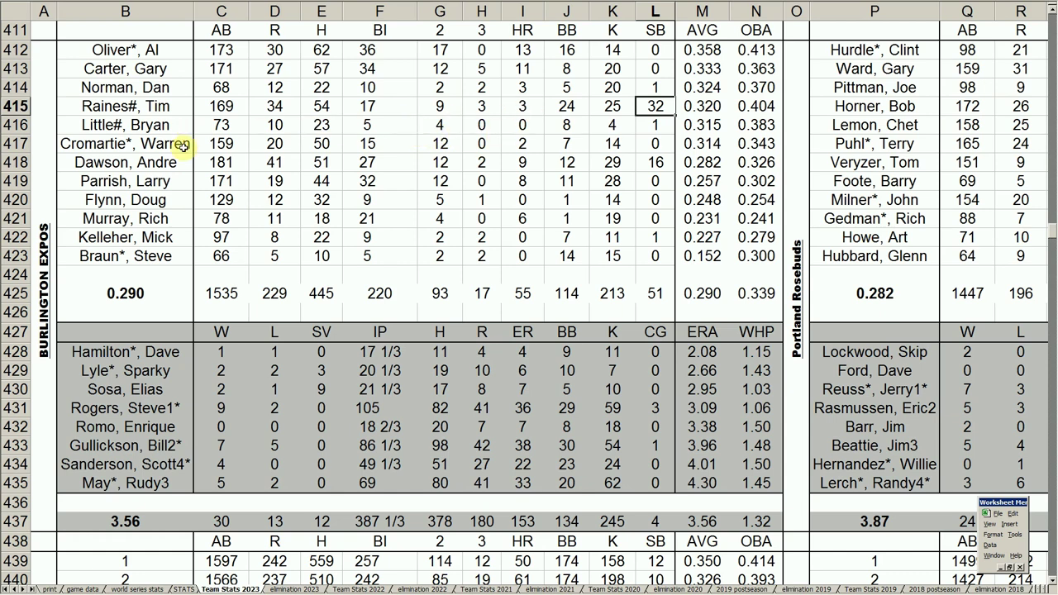
Step: Review batting lines in rows 416–423, including 27 RBIs in row 418 and 32 in row 419
{"action": "left_click_drag", "start_coordinate": [170, 162], "coordinate": [752, 154]}
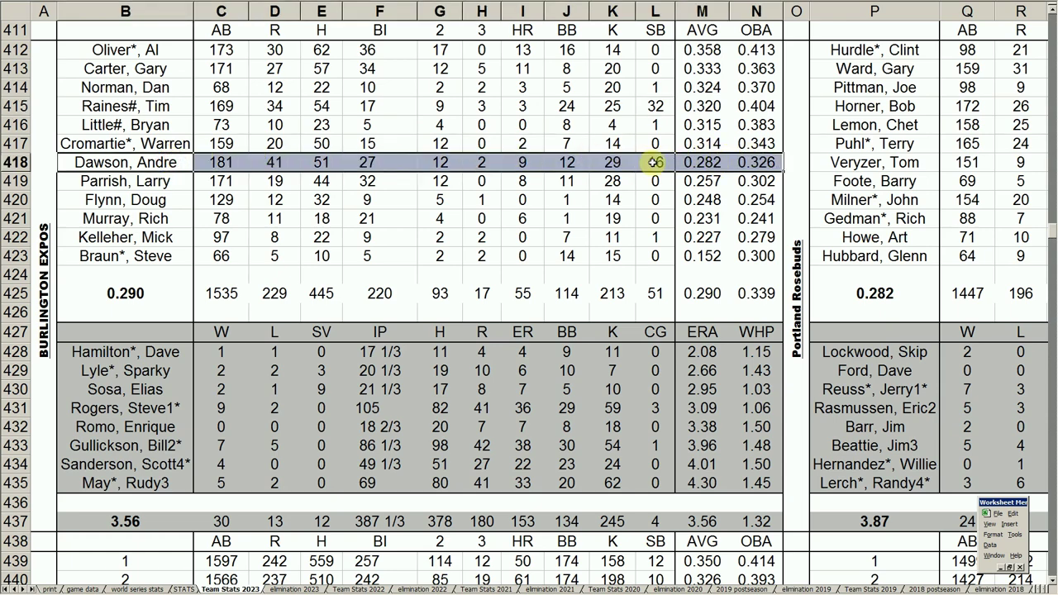
{"action": "left_click", "coordinate": [520, 162]}
{"action": "left_click", "coordinate": [384, 166]}
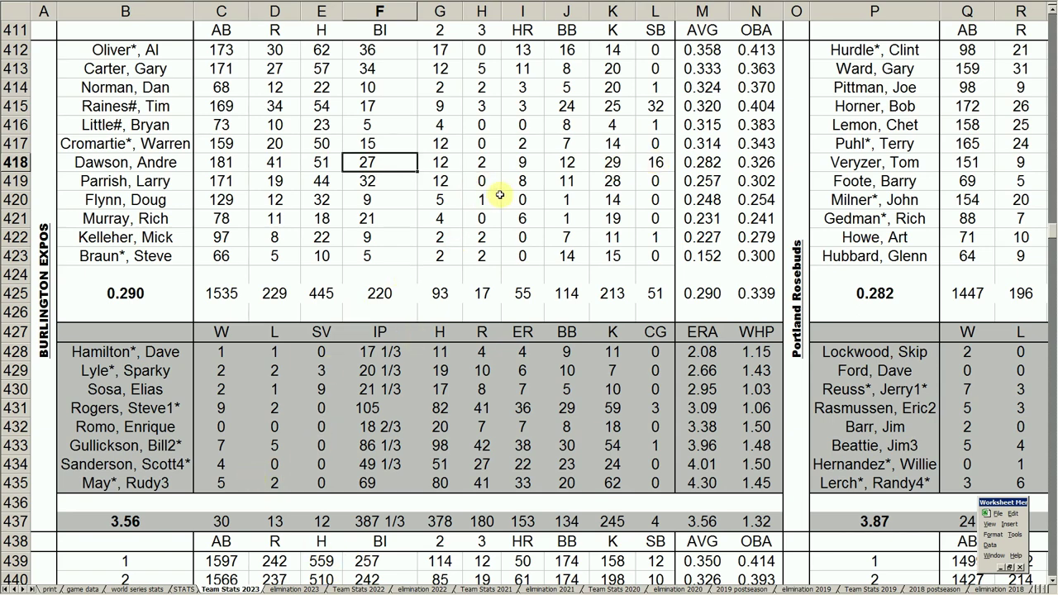
{"action": "left_click", "coordinate": [384, 183]}
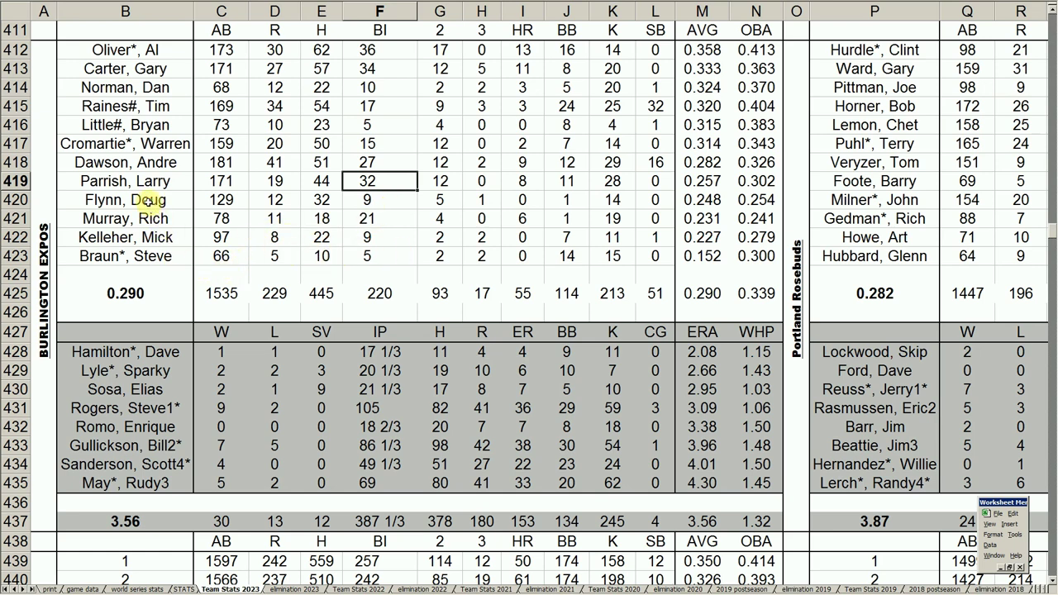
{"action": "left_click_drag", "start_coordinate": [160, 125], "coordinate": [740, 121]}
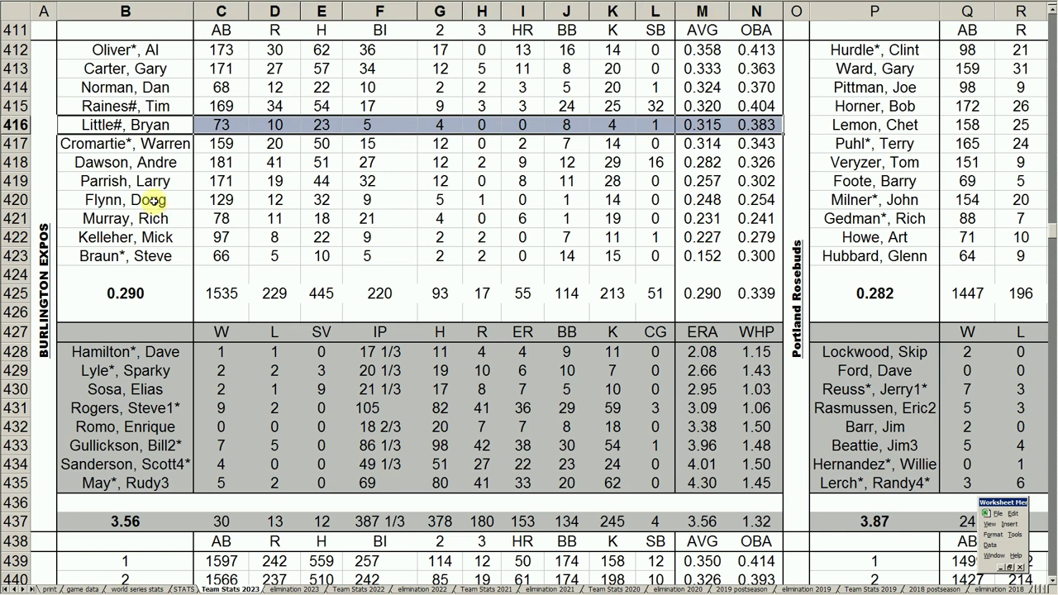
{"action": "left_click_drag", "start_coordinate": [153, 200], "coordinate": [756, 199]}
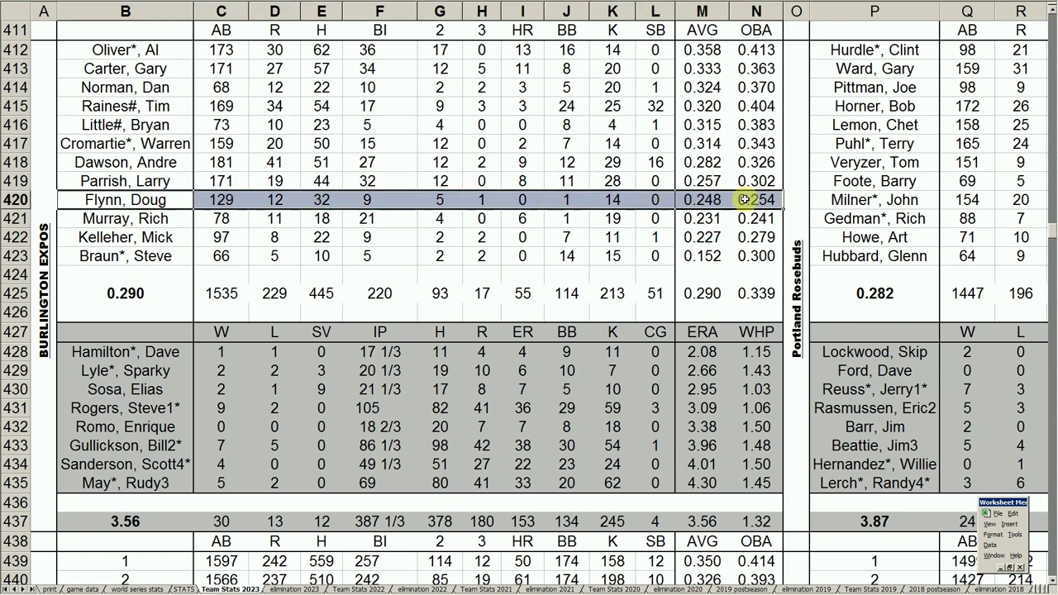
{"action": "left_click_drag", "start_coordinate": [178, 237], "coordinate": [753, 237]}
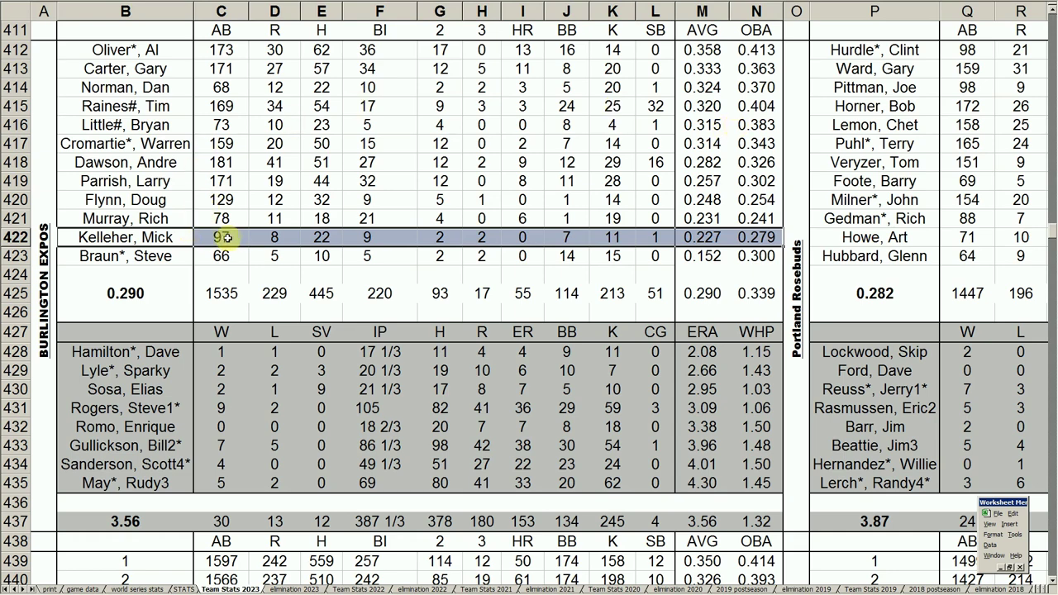
{"action": "left_click", "coordinate": [187, 257]}
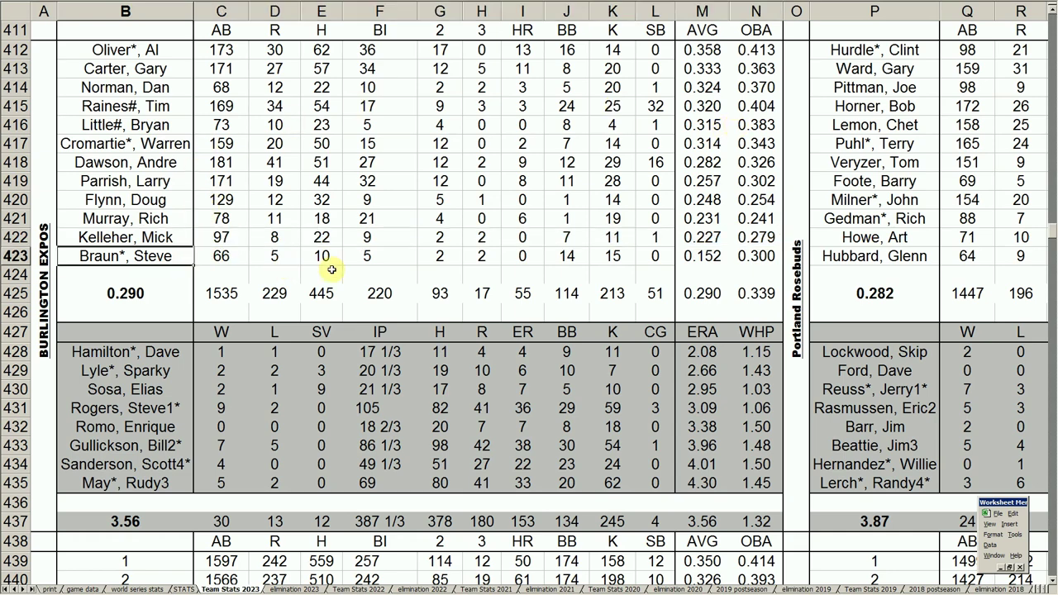
{"action": "left_click", "coordinate": [142, 215]}
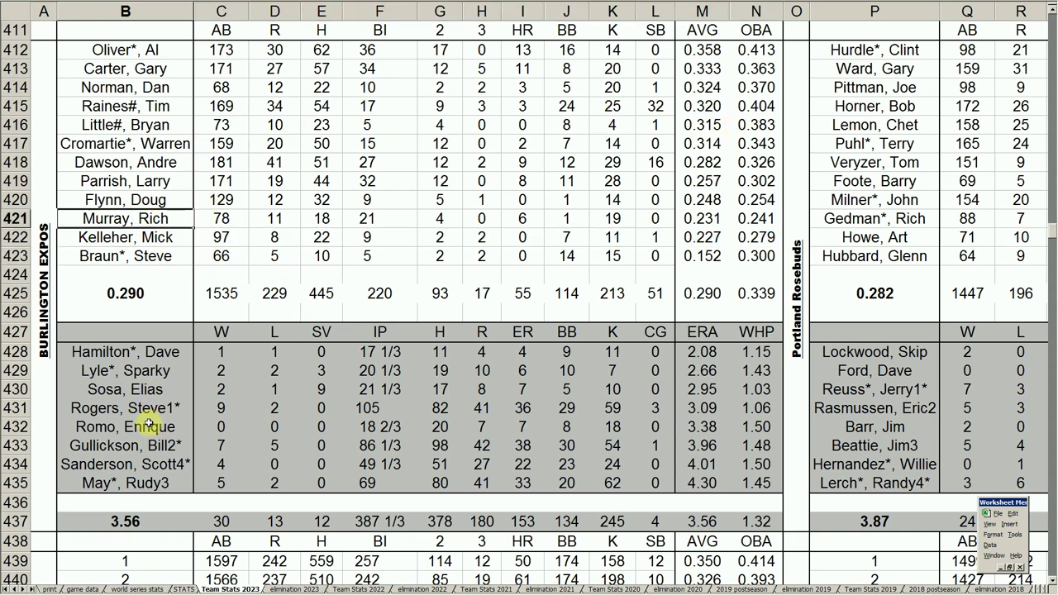
{"action": "left_click_drag", "start_coordinate": [154, 408], "coordinate": [760, 409]}
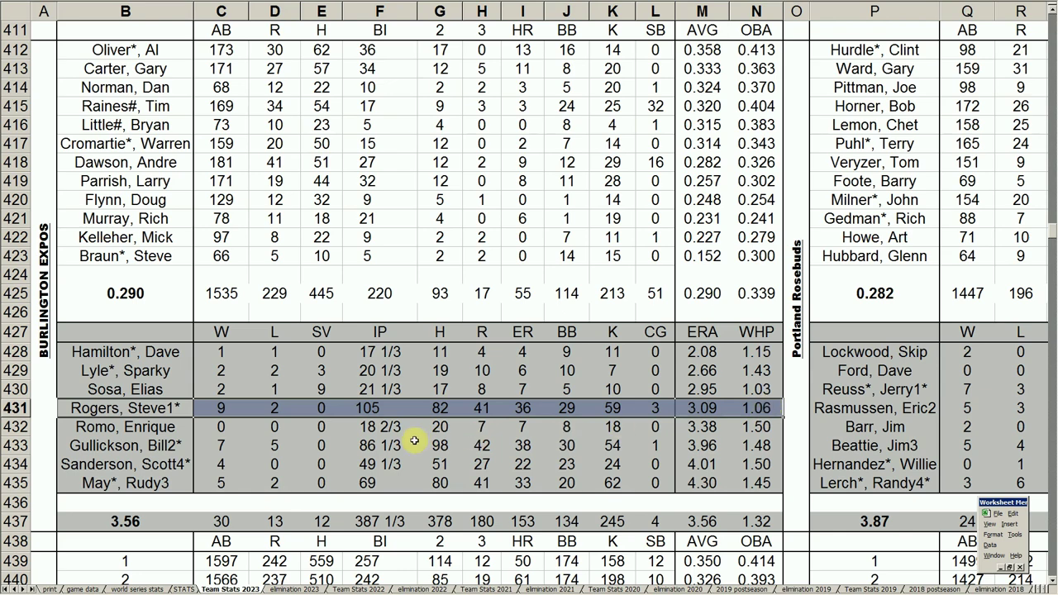
{"action": "left_click_drag", "start_coordinate": [219, 388], "coordinate": [750, 388]}
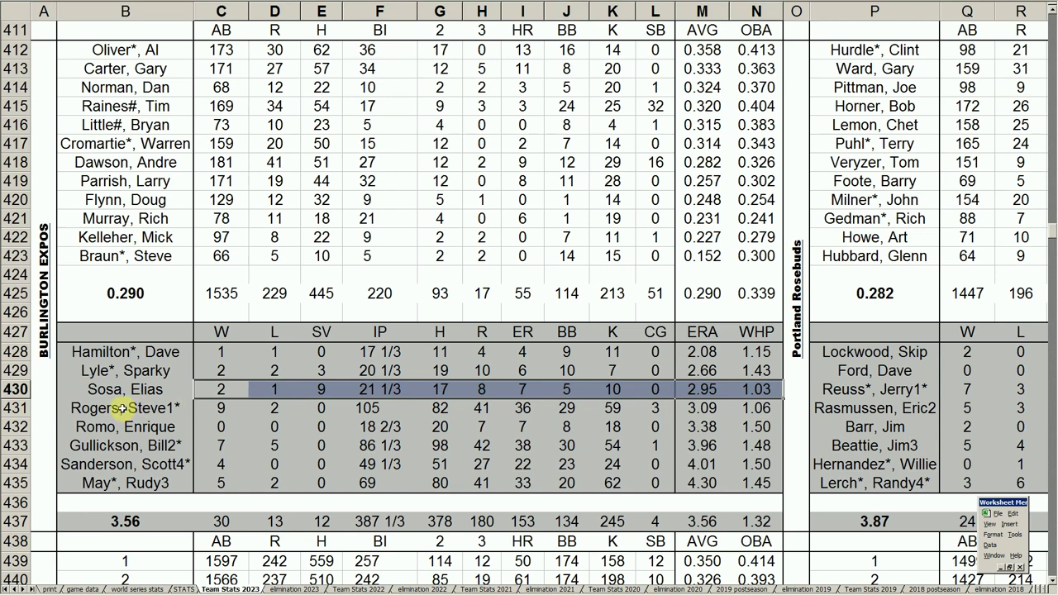
{"action": "left_click_drag", "start_coordinate": [158, 444], "coordinate": [748, 447]}
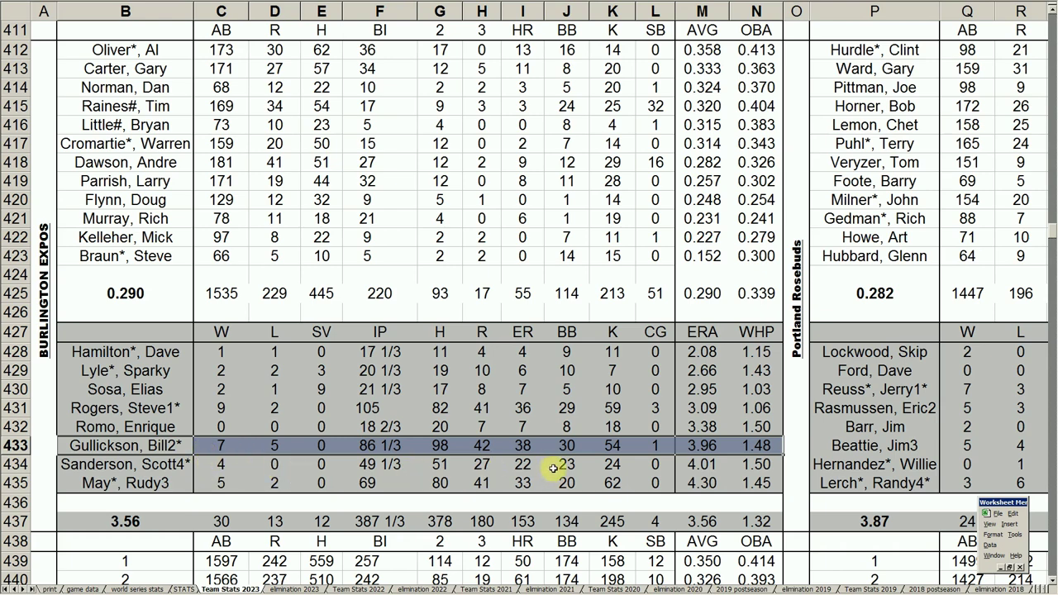
{"action": "left_click", "coordinate": [702, 445]}
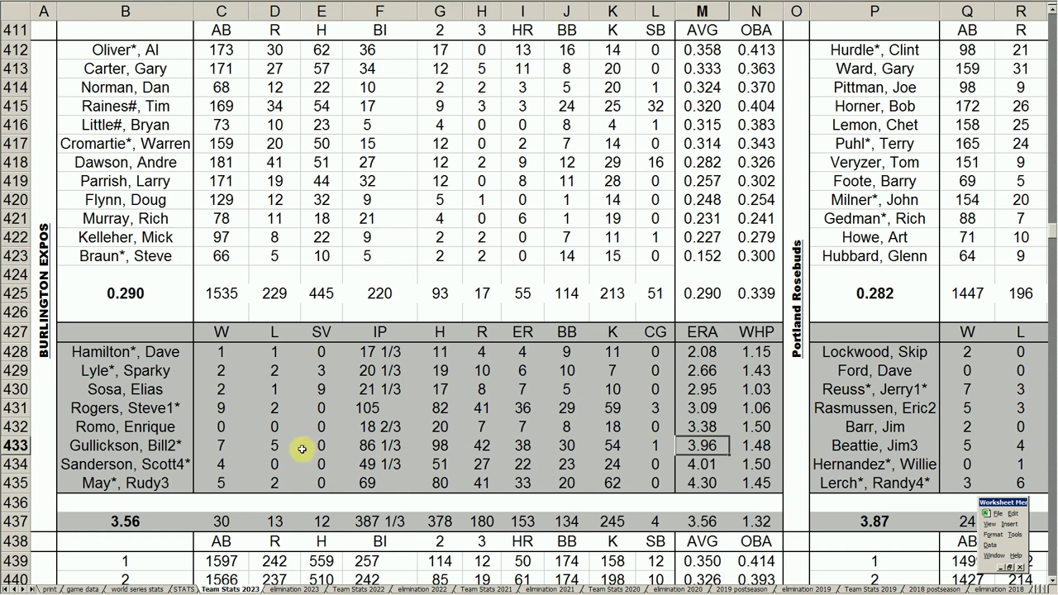
{"action": "left_click_drag", "start_coordinate": [169, 467], "coordinate": [239, 486]}
{"action": "left_click", "coordinate": [235, 468]}
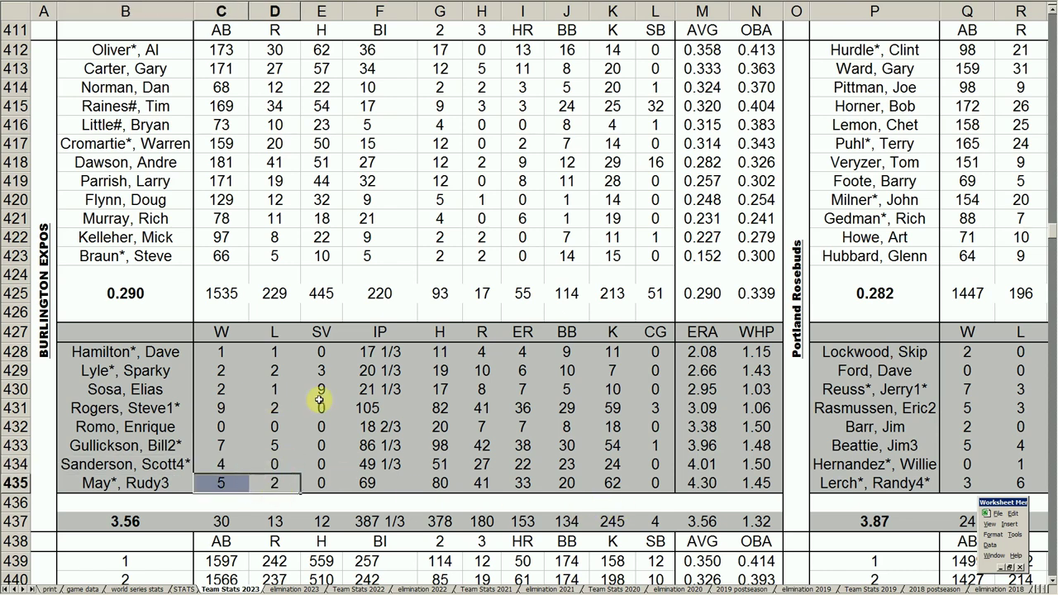
{"action": "left_click_drag", "start_coordinate": [173, 352], "coordinate": [761, 390]}
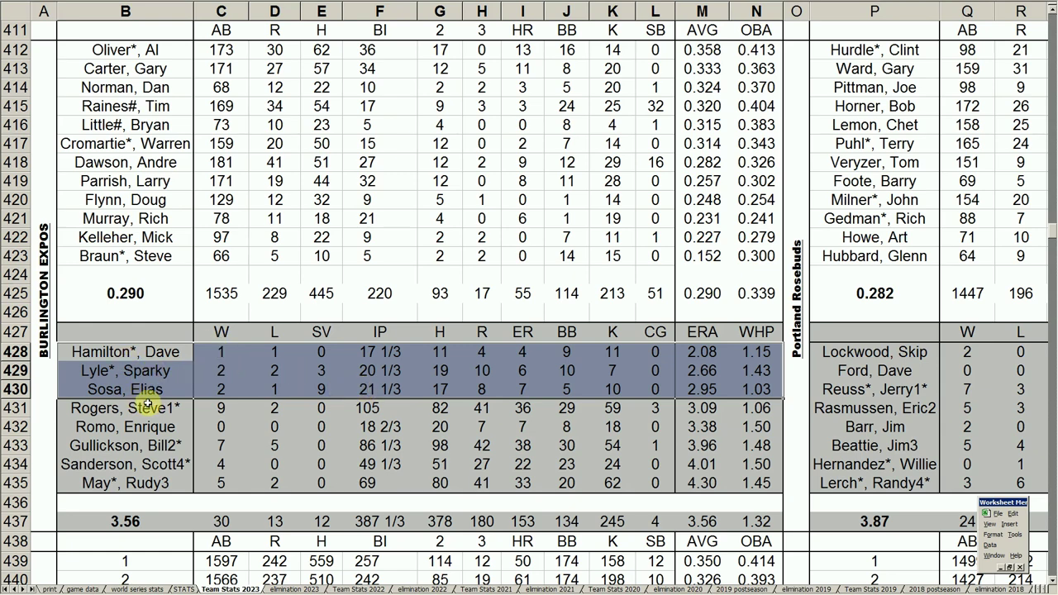
{"action": "left_click", "coordinate": [136, 290]}
{"action": "left_click", "coordinate": [161, 350]}
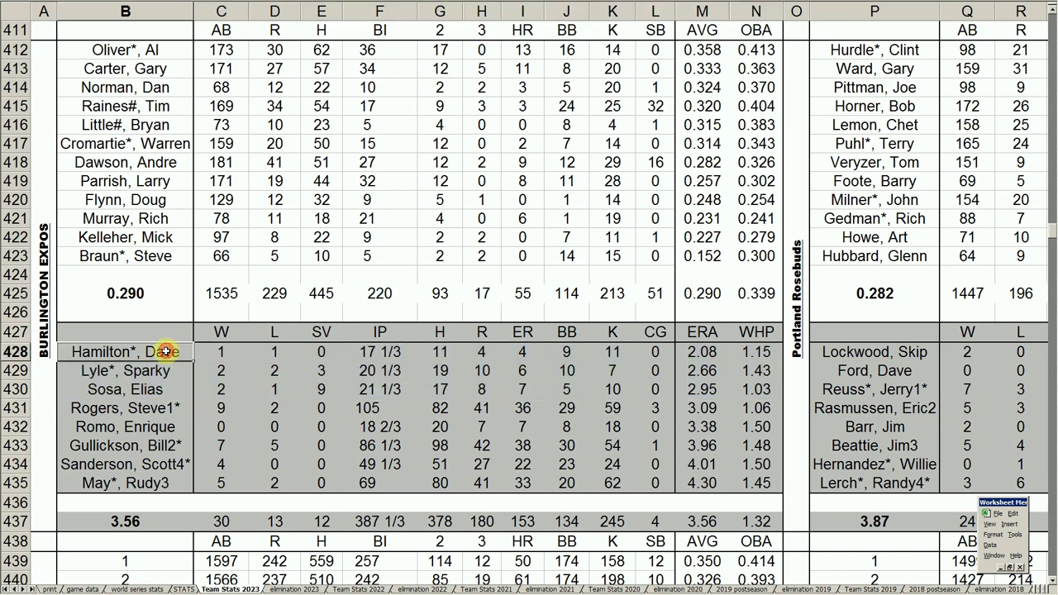
Step: Go from the STATS sheet to the print sheet's American League batting statistics
{"action": "left_click", "coordinate": [185, 589]}
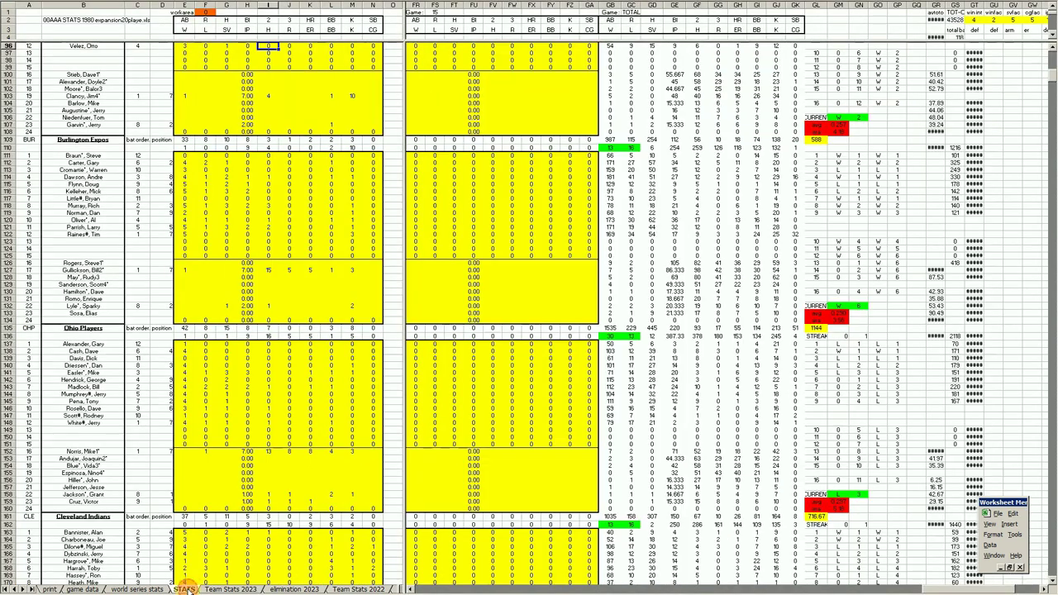
{"action": "left_click", "coordinate": [52, 589]}
{"action": "left_click", "coordinate": [109, 533]}
{"action": "key", "text": "Left"}
{"action": "key", "text": "Left"}
{"action": "key", "text": "Left"}
{"action": "key", "text": "Left"}
{"action": "key", "text": "Left"}
{"action": "key", "text": "Left"}
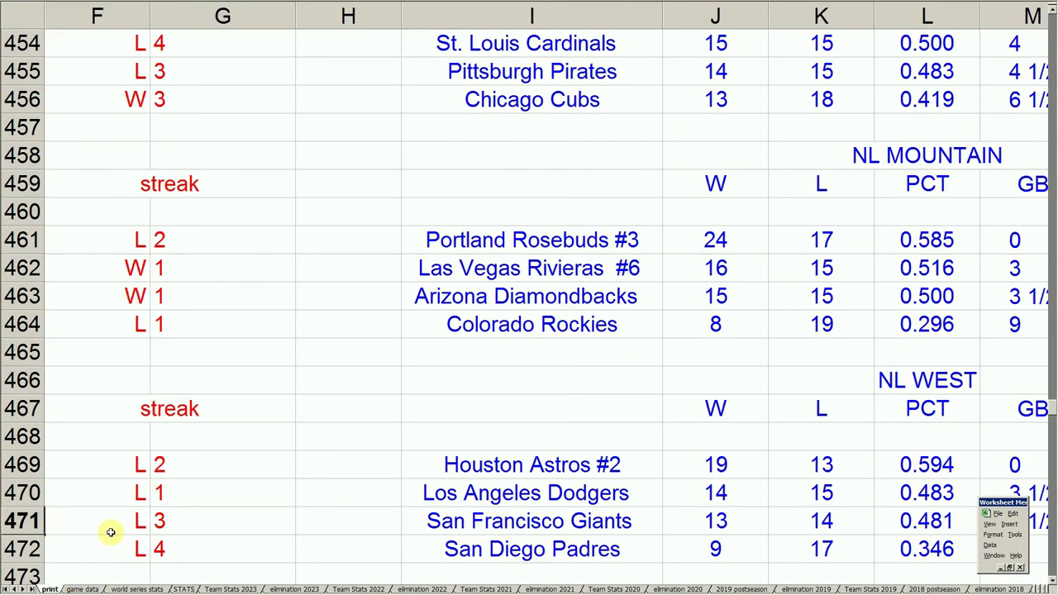
{"action": "key", "text": "Up"}
{"action": "key", "text": "Up"}
{"action": "key", "text": "Up"}
{"action": "key", "text": "Up"}
{"action": "key", "text": "Up"}
{"action": "key", "text": "Up"}
{"action": "key", "text": "Up"}
{"action": "key", "text": "Up"}
{"action": "key", "text": "Up"}
{"action": "key", "text": "Up"}
{"action": "key", "text": "Up"}
{"action": "key", "text": "Up"}
{"action": "key", "text": "Up"}
{"action": "key", "text": "Up"}
{"action": "key", "text": "Up"}
{"action": "key", "text": "Up"}
{"action": "key", "text": "Up"}
{"action": "key", "text": "Up"}
{"action": "key", "text": "Up"}
{"action": "key", "text": "Up"}
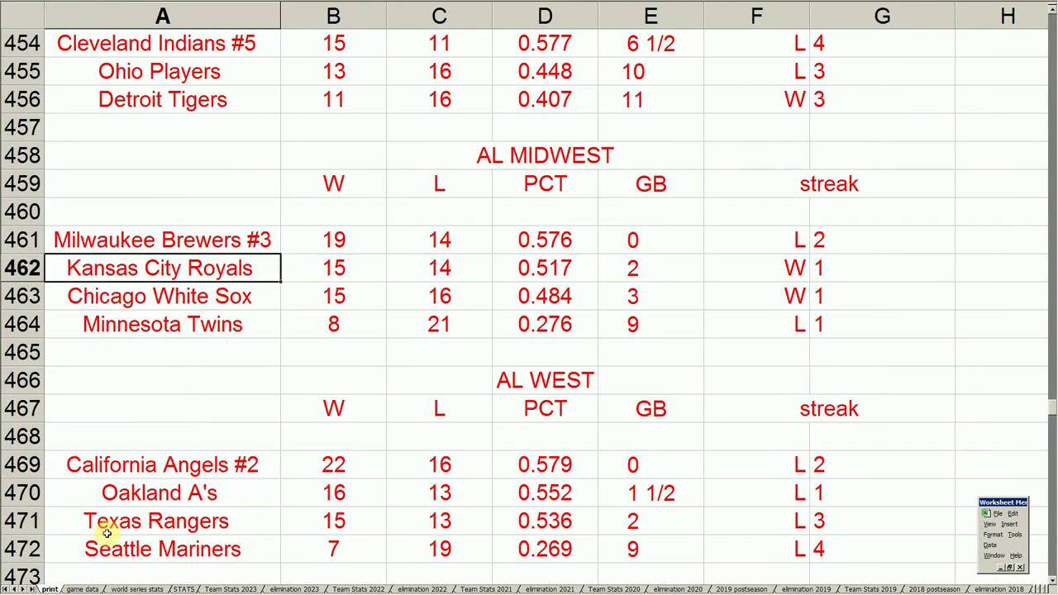
{"action": "key", "text": "Page_Up"}
{"action": "key", "text": "Page_Up"}
{"action": "key", "text": "Page_Up"}
{"action": "key", "text": "Page_Up"}
{"action": "key", "text": "Page_Up"}
{"action": "key", "text": "Page_Up"}
{"action": "key", "text": "Page_Up"}
{"action": "key", "text": "Page_Up"}
{"action": "key", "text": "Page_Up"}
{"action": "key", "text": "Page_Up"}
{"action": "key", "text": "Page_Up"}
{"action": "key", "text": "Page_Up"}
{"action": "key", "text": "Page_Up"}
{"action": "key", "text": "Page_Up"}
{"action": "key", "text": "Page_Up"}
{"action": "key", "text": "Page_Up"}
{"action": "key", "text": "Page_Up"}
{"action": "key", "text": "Page_Up"}
{"action": "key", "text": "Page_Up"}
{"action": "key", "text": "Page_Up"}
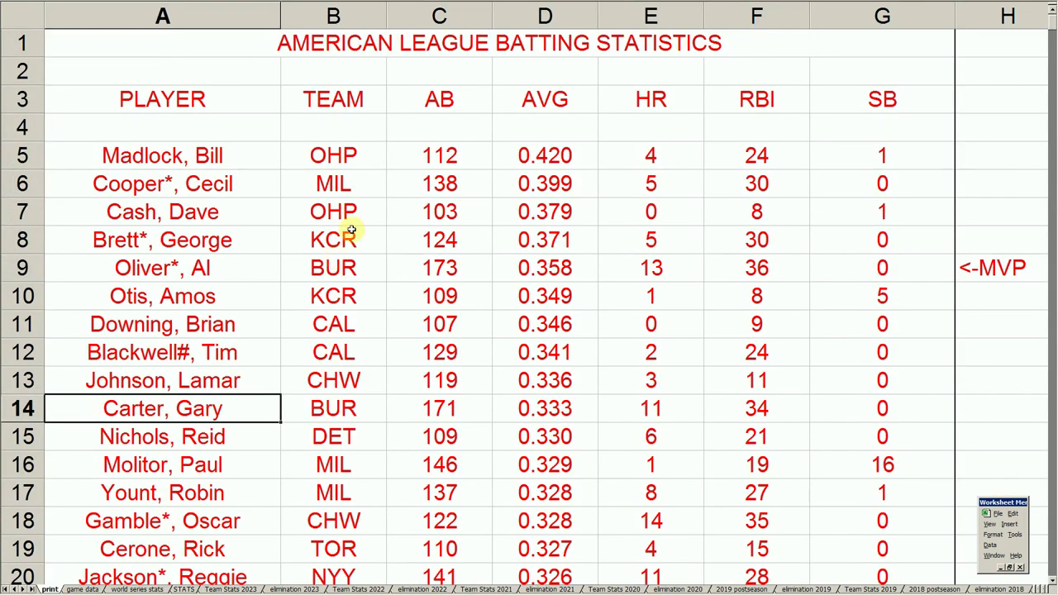
Step: Highlight the batting rows of MVP Oliver, Gamble, Carter and league-leader Madlock
{"action": "left_click_drag", "start_coordinate": [247, 270], "coordinate": [999, 269]}
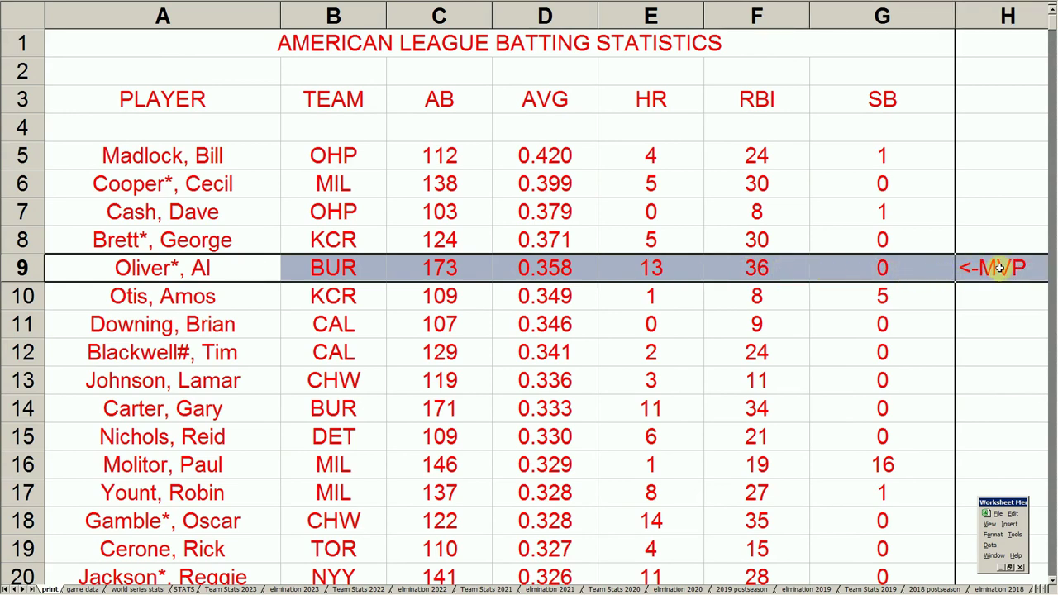
{"action": "left_click", "coordinate": [681, 274]}
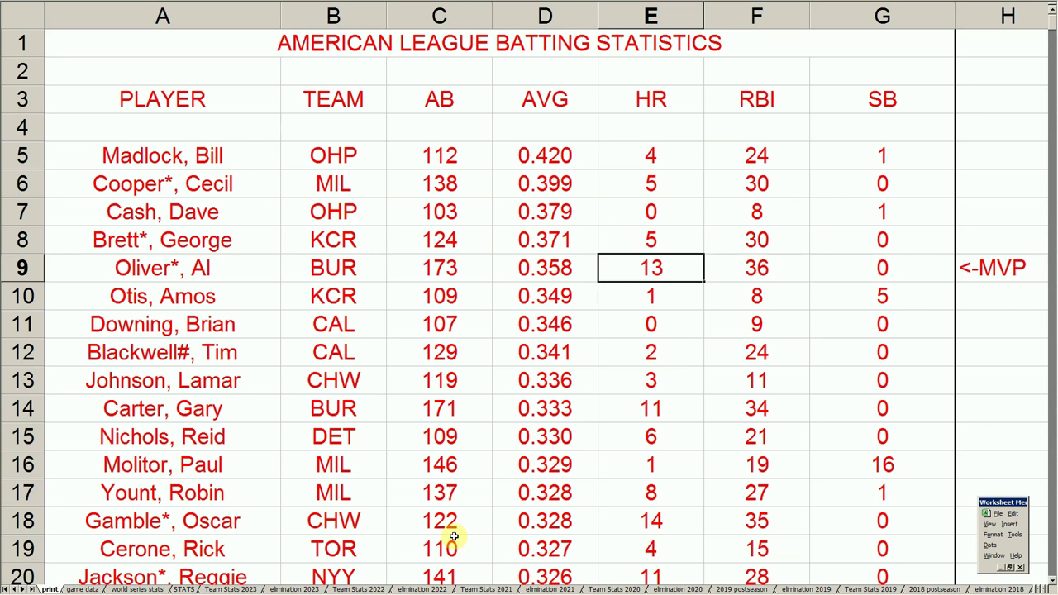
{"action": "left_click_drag", "start_coordinate": [233, 524], "coordinate": [818, 521]}
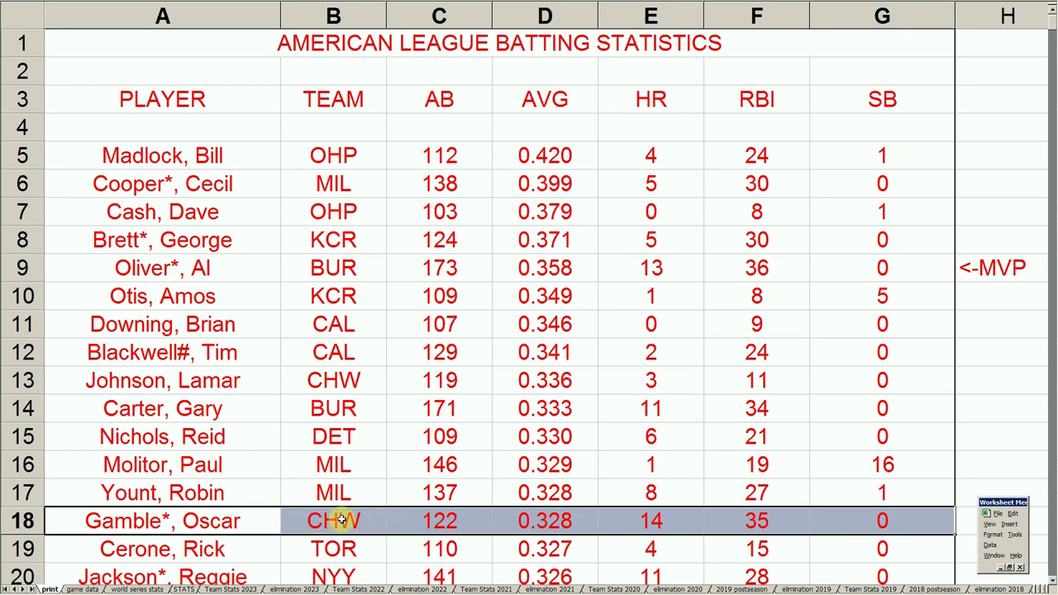
{"action": "left_click_drag", "start_coordinate": [195, 411], "coordinate": [836, 418]}
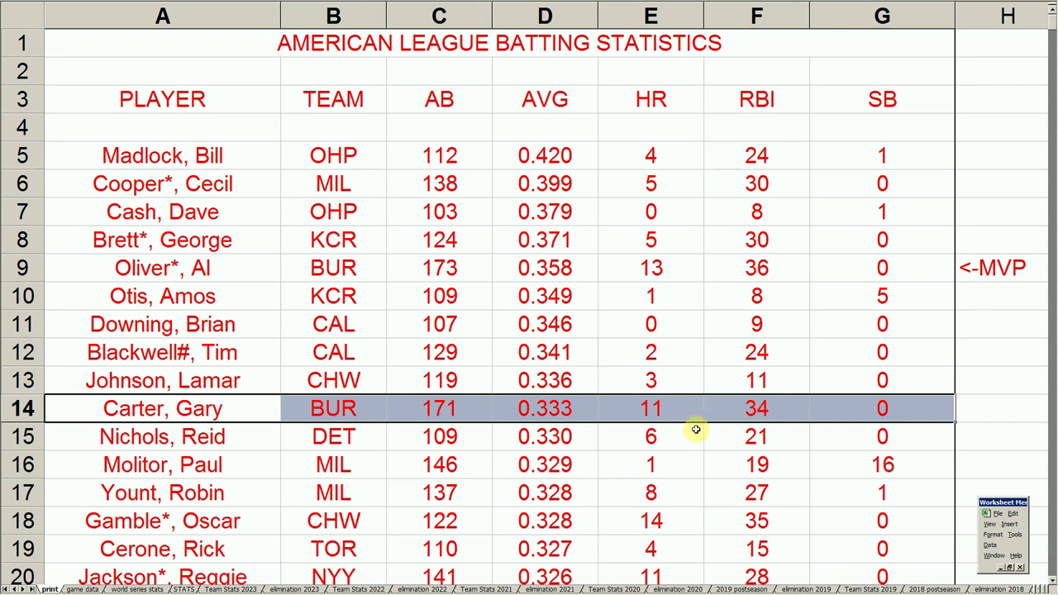
{"action": "left_click_drag", "start_coordinate": [218, 157], "coordinate": [826, 165]}
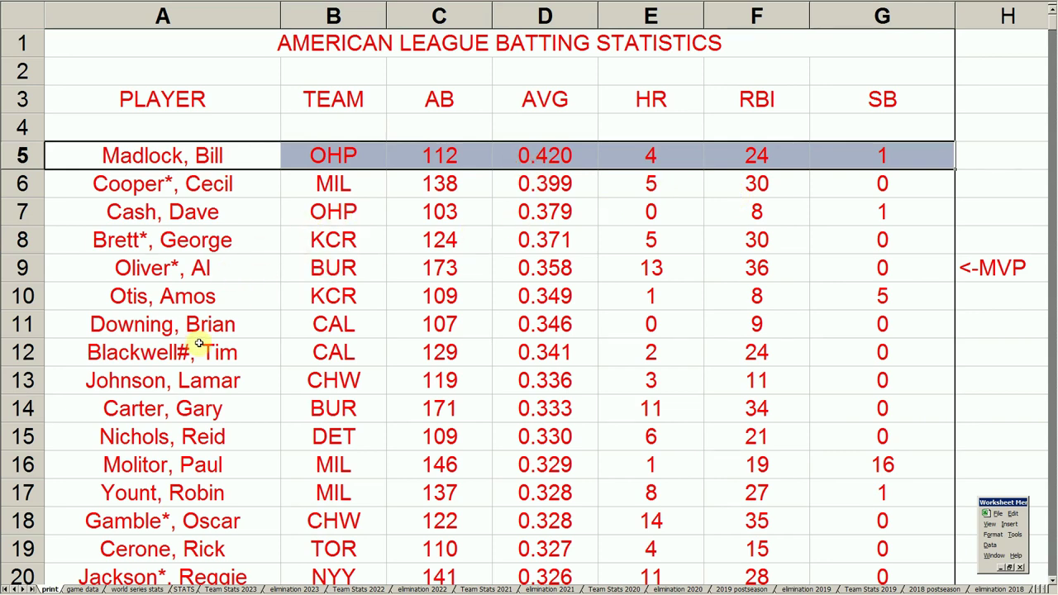
Step: Highlight the Cooper, Brett, Downing, and Molitor and Yount batting rows
{"action": "left_click_drag", "start_coordinate": [229, 183], "coordinate": [835, 175]}
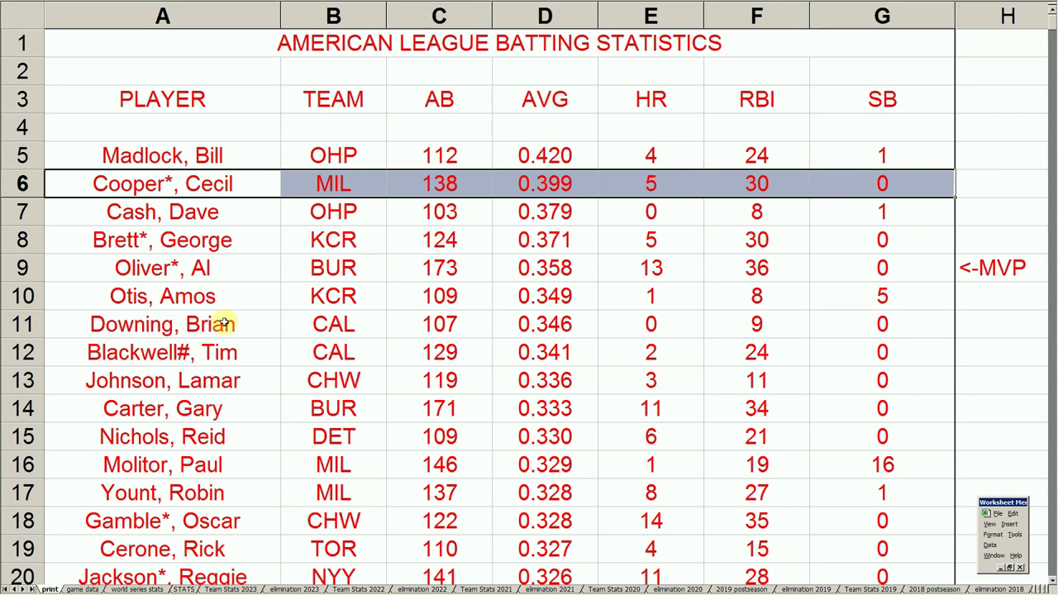
{"action": "left_click_drag", "start_coordinate": [203, 239], "coordinate": [829, 239]}
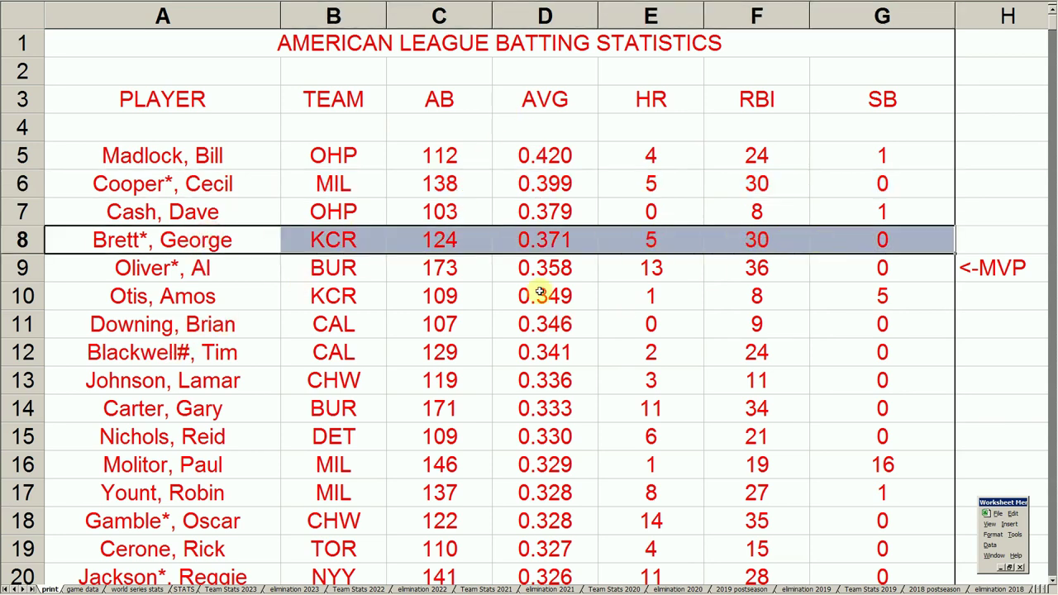
{"action": "left_click", "coordinate": [554, 246]}
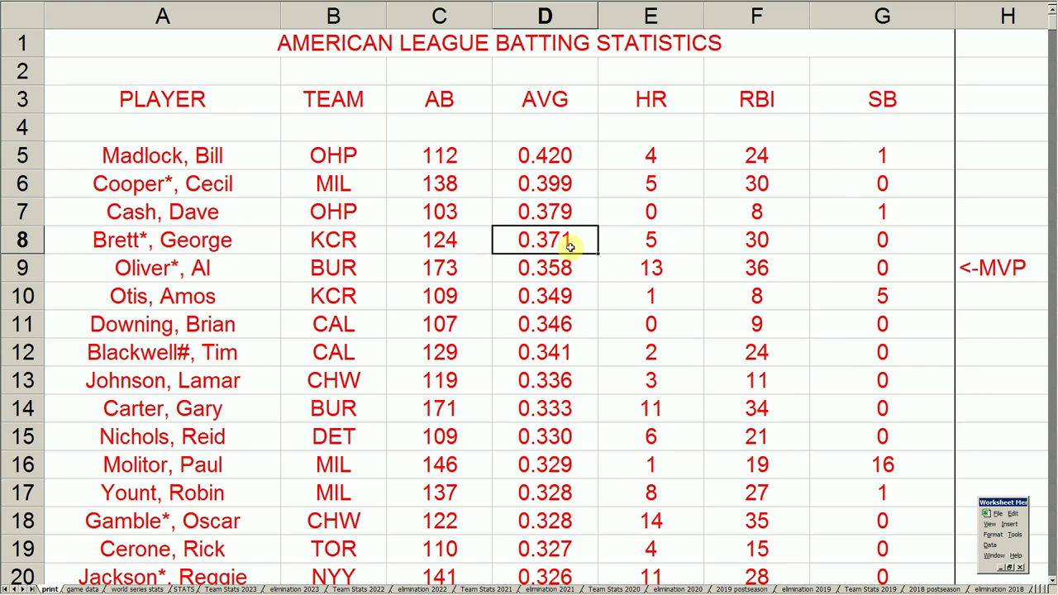
{"action": "left_click_drag", "start_coordinate": [203, 324], "coordinate": [835, 326]}
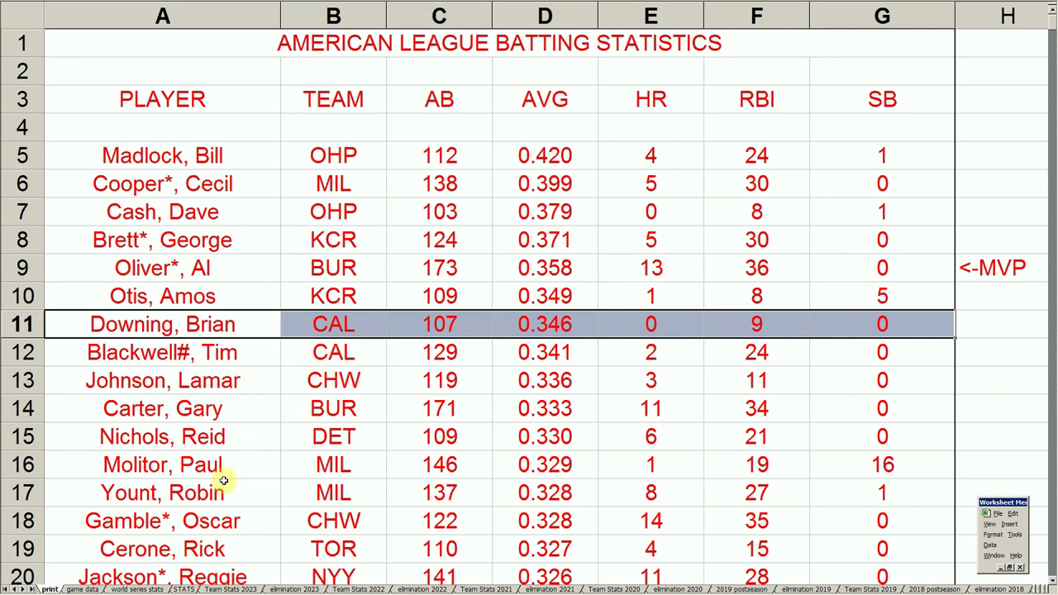
{"action": "left_click_drag", "start_coordinate": [203, 473], "coordinate": [838, 489]}
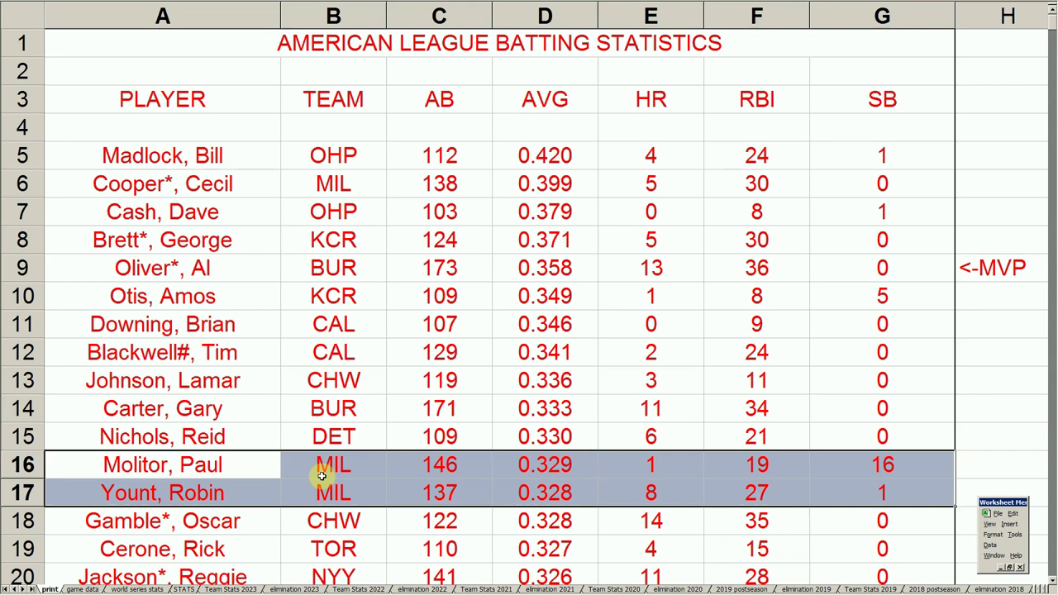
{"action": "left_click", "coordinate": [278, 479]}
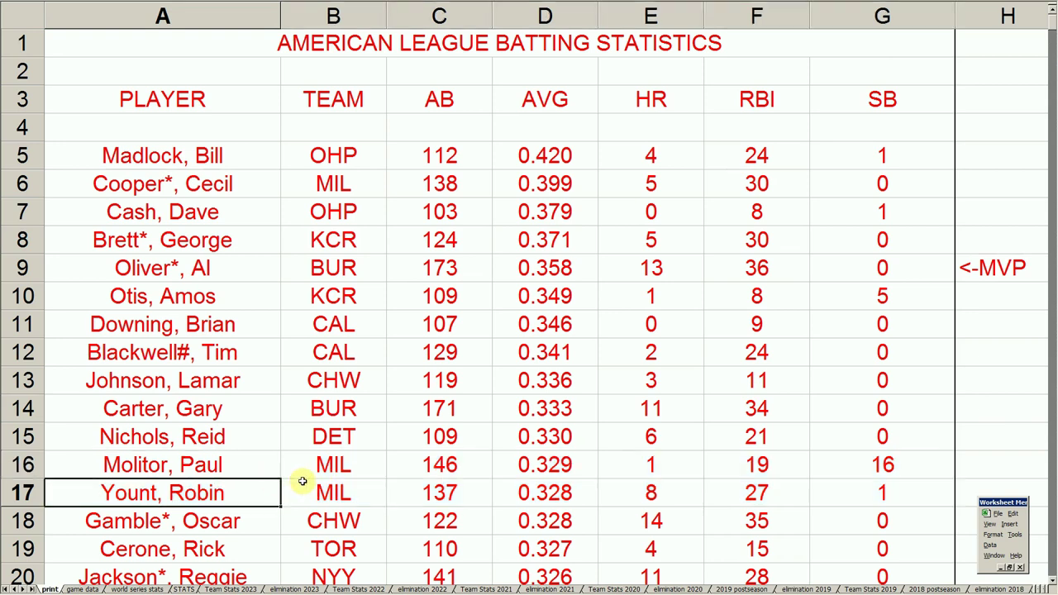
{"action": "key", "text": "Down"}
{"action": "key", "text": "Down"}
{"action": "key", "text": "Down"}
{"action": "key", "text": "Down"}
{"action": "key", "text": "Down"}
{"action": "key", "text": "Down"}
{"action": "key", "text": "Down"}
{"action": "key", "text": "Down"}
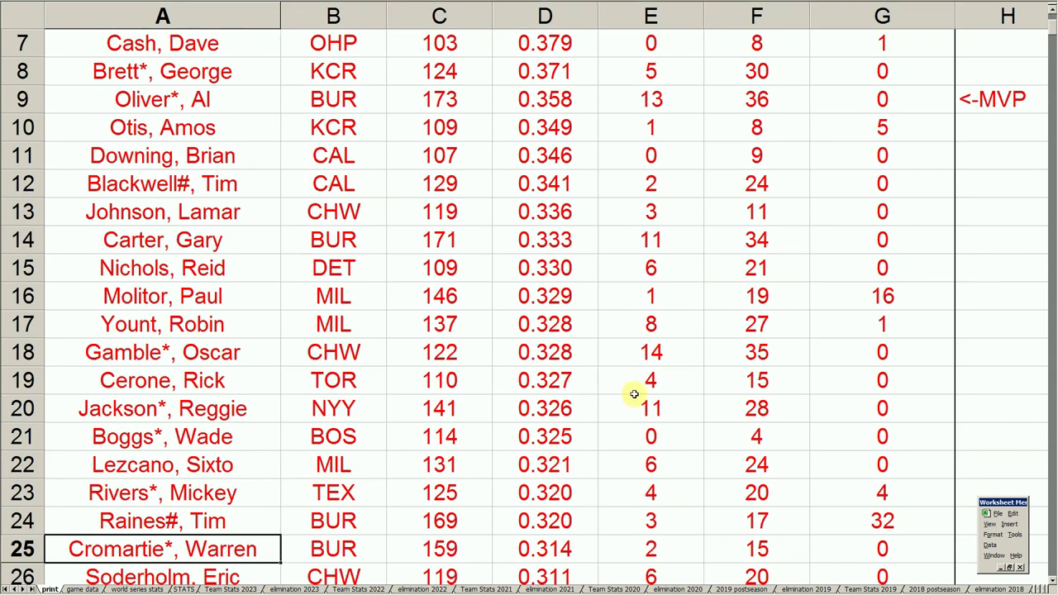
Step: Highlight Raines's batting row, then step down the RBI column through the hitters
{"action": "left_click_drag", "start_coordinate": [261, 519], "coordinate": [791, 519]}
{"action": "left_click", "coordinate": [708, 471]}
{"action": "key", "text": "Down"}
{"action": "key", "text": "Down"}
{"action": "key", "text": "Down"}
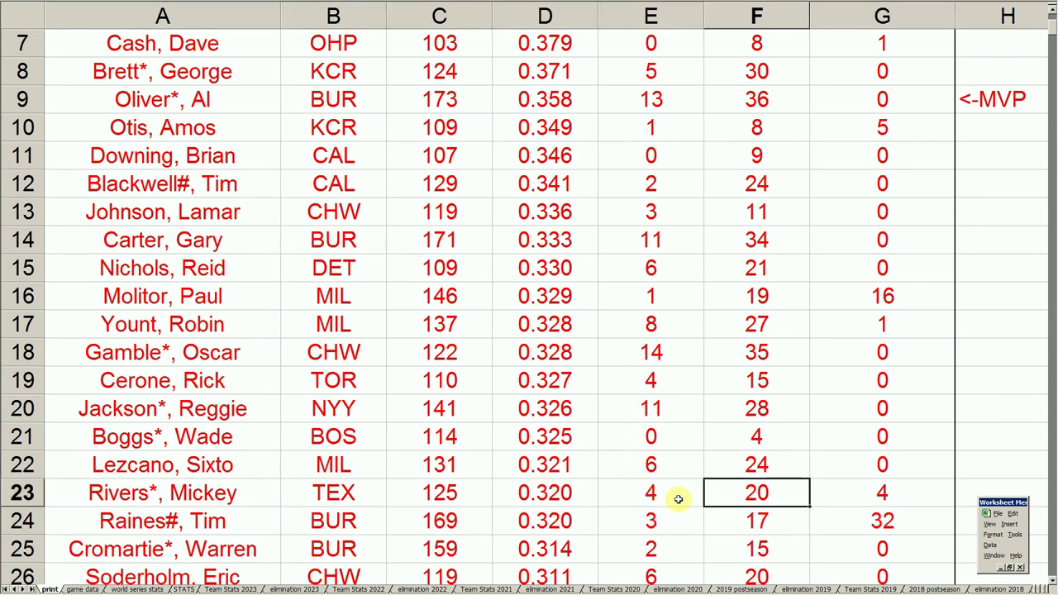
{"action": "key", "text": "Down"}
{"action": "key", "text": "Down"}
{"action": "key", "text": "Down"}
{"action": "key", "text": "Down"}
{"action": "key", "text": "Down"}
{"action": "key", "text": "Down"}
{"action": "key", "text": "Down"}
{"action": "key", "text": "Down"}
{"action": "key", "text": "Down"}
{"action": "key", "text": "Down"}
{"action": "key", "text": "Down"}
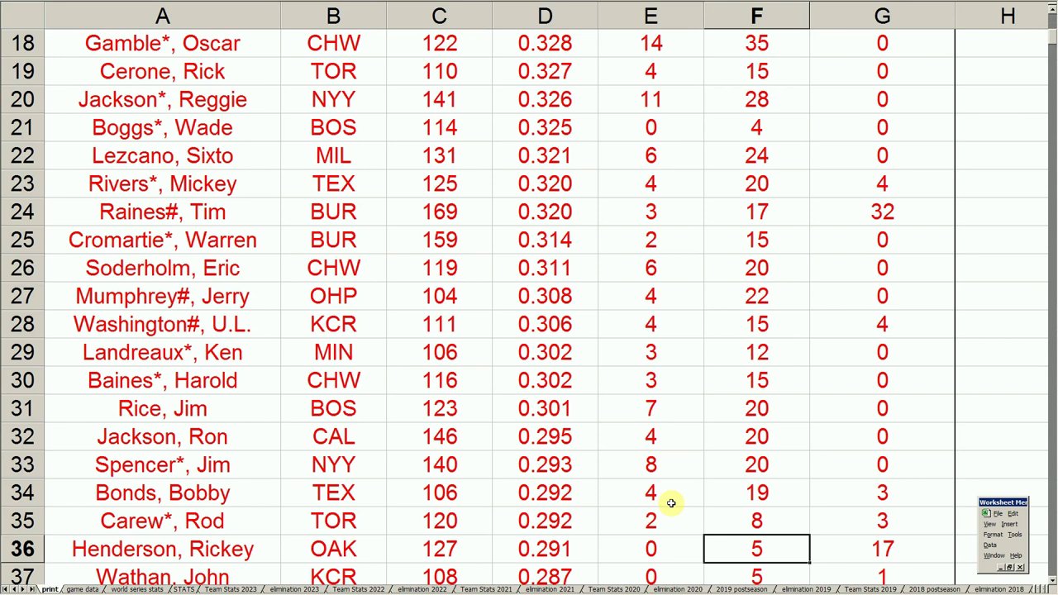
{"action": "key", "text": "Down"}
{"action": "key", "text": "Down"}
{"action": "key", "text": "Down"}
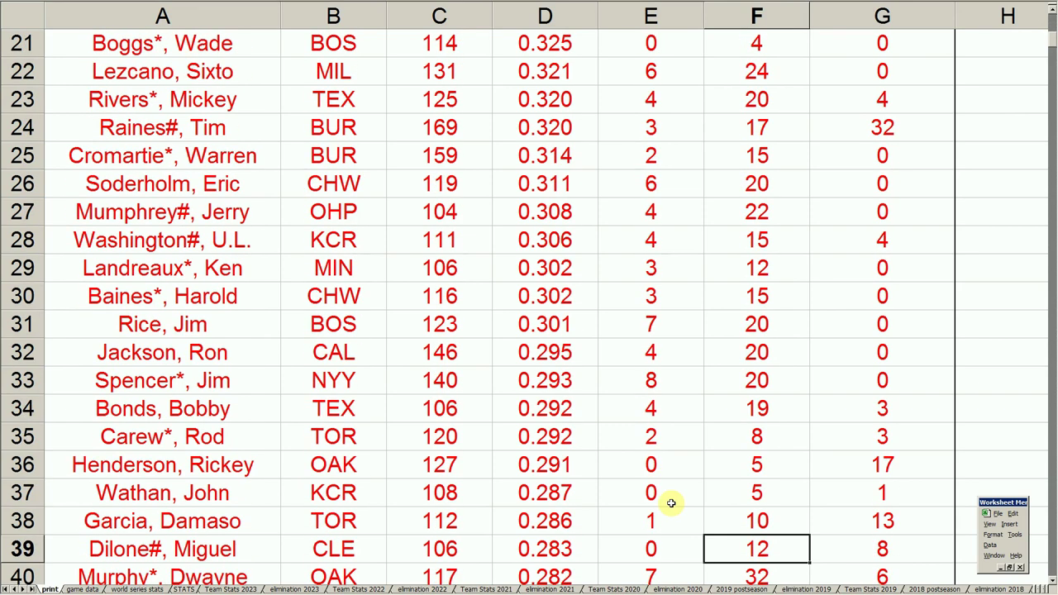
{"action": "key", "text": "Down"}
{"action": "key", "text": "Down"}
{"action": "key", "text": "Down"}
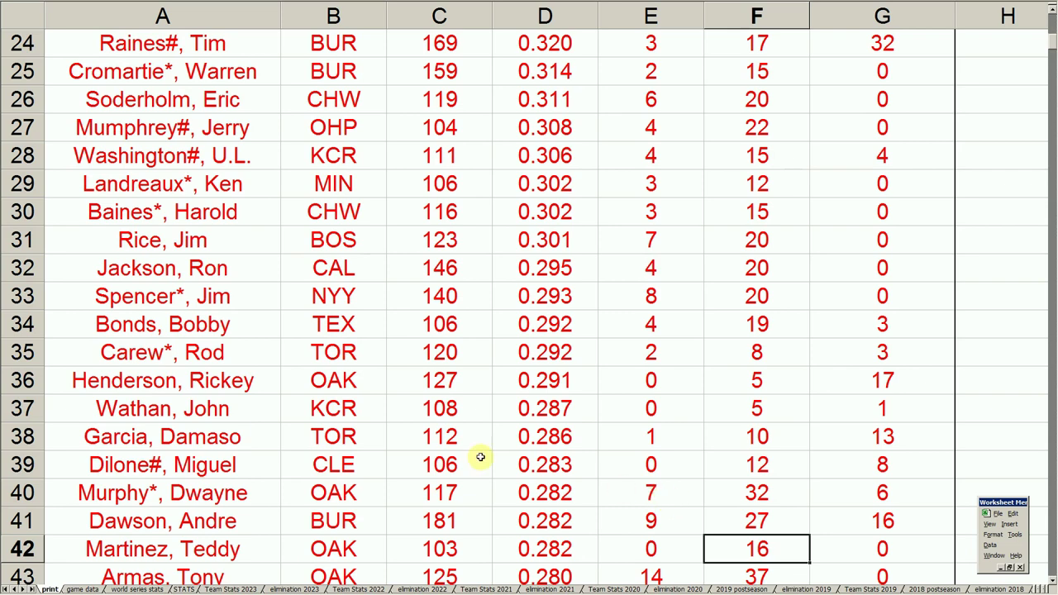
Step: Point out Henderson's 17 and Dawson's 16 stolen bases and highlight Armas's row
{"action": "left_click", "coordinate": [876, 382]}
{"action": "left_click", "coordinate": [904, 440]}
{"action": "left_click", "coordinate": [892, 517]}
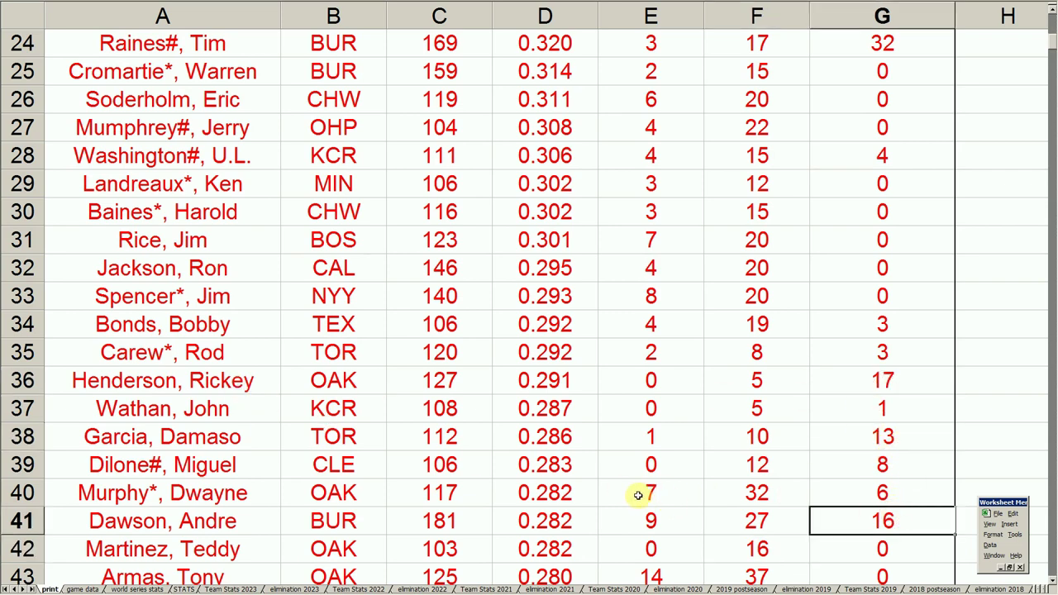
{"action": "left_click_drag", "start_coordinate": [245, 575], "coordinate": [835, 578]}
{"action": "scroll", "coordinate": [699, 560], "scroll_direction": "down", "scroll_amount": 1}
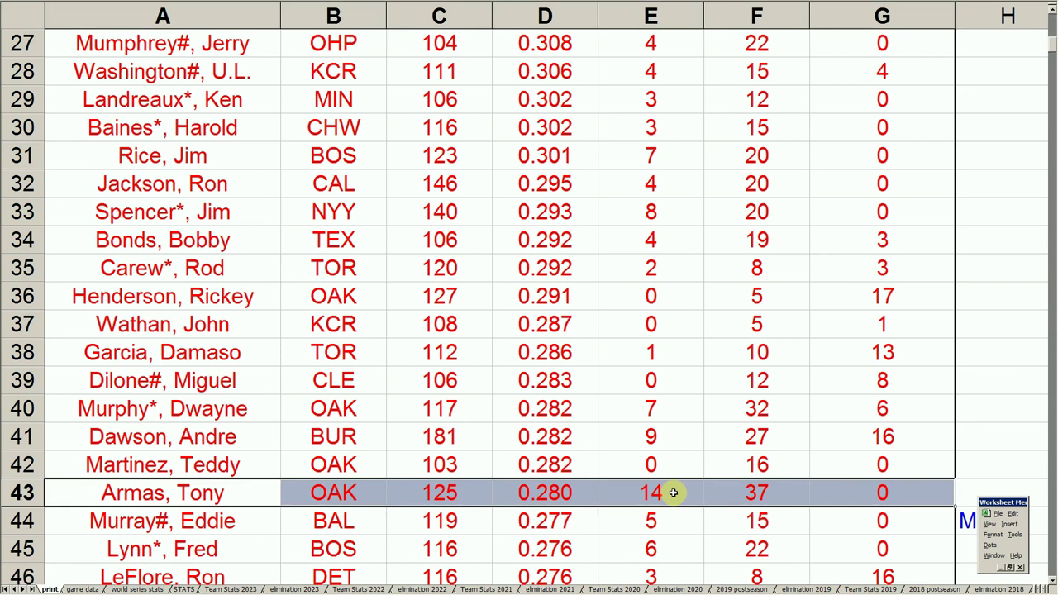
{"action": "left_click", "coordinate": [553, 494]}
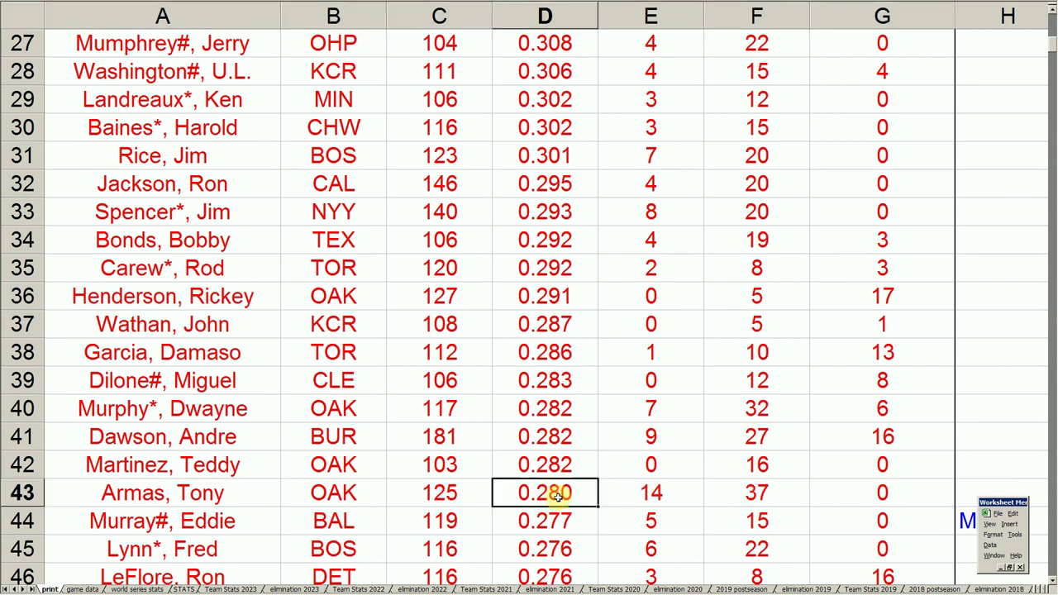
Step: Highlight the Cowens, Lowenstein and Morrison rows and move down to the list's end
{"action": "key", "text": "Down"}
{"action": "key", "text": "Down"}
{"action": "key", "text": "Down"}
{"action": "key", "text": "Down"}
{"action": "key", "text": "Down"}
{"action": "key", "text": "Down"}
{"action": "key", "text": "Down"}
{"action": "key", "text": "Down"}
{"action": "key", "text": "Down"}
{"action": "key", "text": "Down"}
{"action": "key", "text": "Down"}
{"action": "key", "text": "Down"}
{"action": "key", "text": "Down"}
{"action": "key", "text": "Down"}
{"action": "key", "text": "Down"}
{"action": "key", "text": "Down"}
{"action": "key", "text": "Down"}
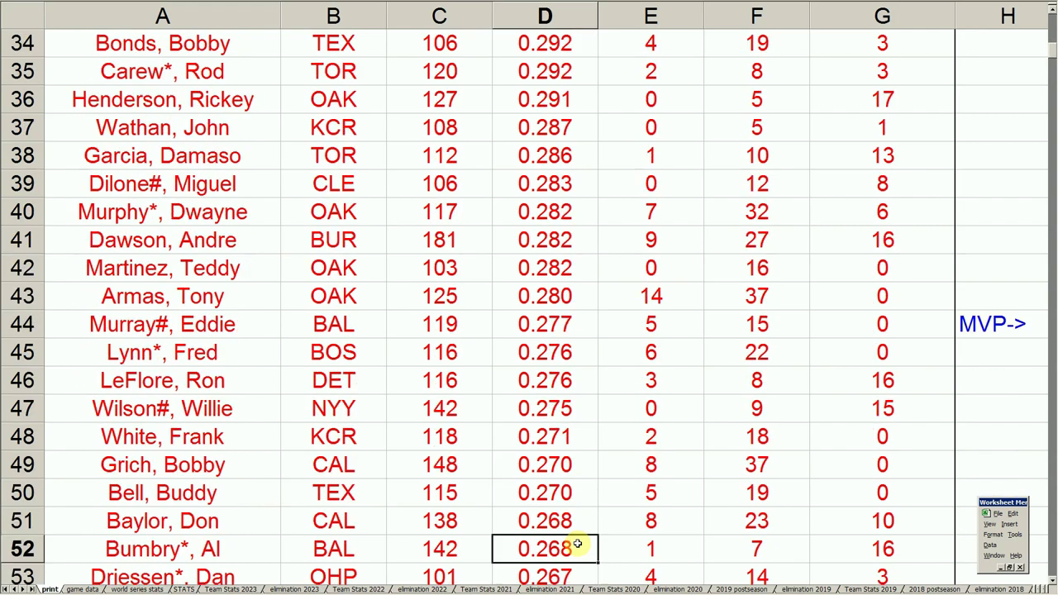
{"action": "key", "text": "Down"}
{"action": "key", "text": "Down"}
{"action": "key", "text": "Down"}
{"action": "key", "text": "Down"}
{"action": "key", "text": "Down"}
{"action": "key", "text": "Down"}
{"action": "key", "text": "Down"}
{"action": "key", "text": "Down"}
{"action": "key", "text": "Down"}
{"action": "key", "text": "Down"}
{"action": "key", "text": "Down"}
{"action": "key", "text": "Down"}
{"action": "key", "text": "Down"}
{"action": "key", "text": "Down"}
{"action": "key", "text": "Down"}
{"action": "key", "text": "Down"}
{"action": "key", "text": "Down"}
{"action": "key", "text": "Down"}
{"action": "key", "text": "Down"}
{"action": "key", "text": "Down"}
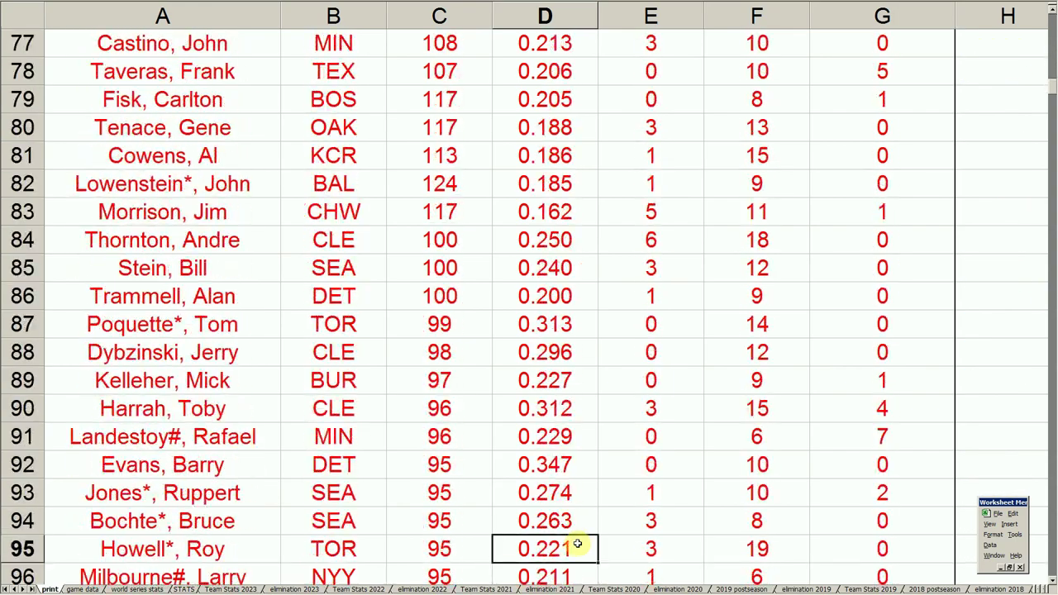
{"action": "left_click_drag", "start_coordinate": [239, 212], "coordinate": [852, 149]}
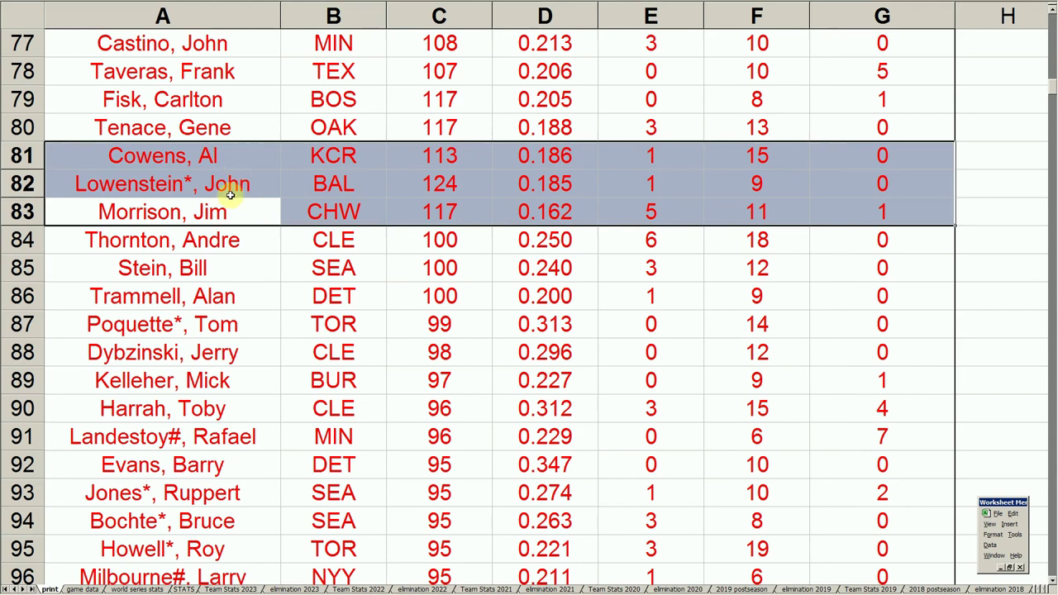
{"action": "left_click", "coordinate": [252, 321]}
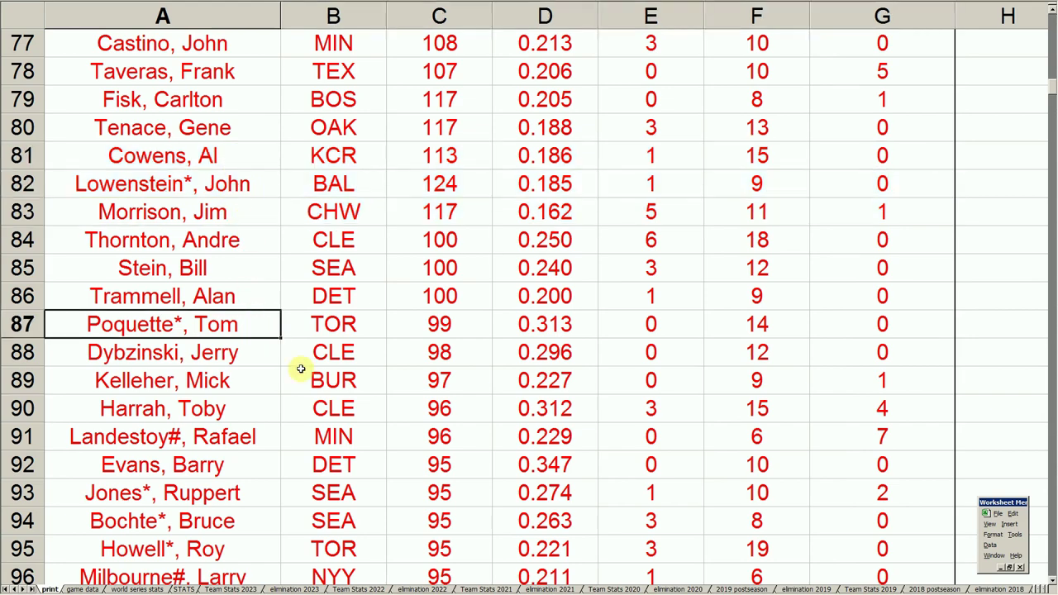
{"action": "key", "text": "Return"}
{"action": "key", "text": "Return"}
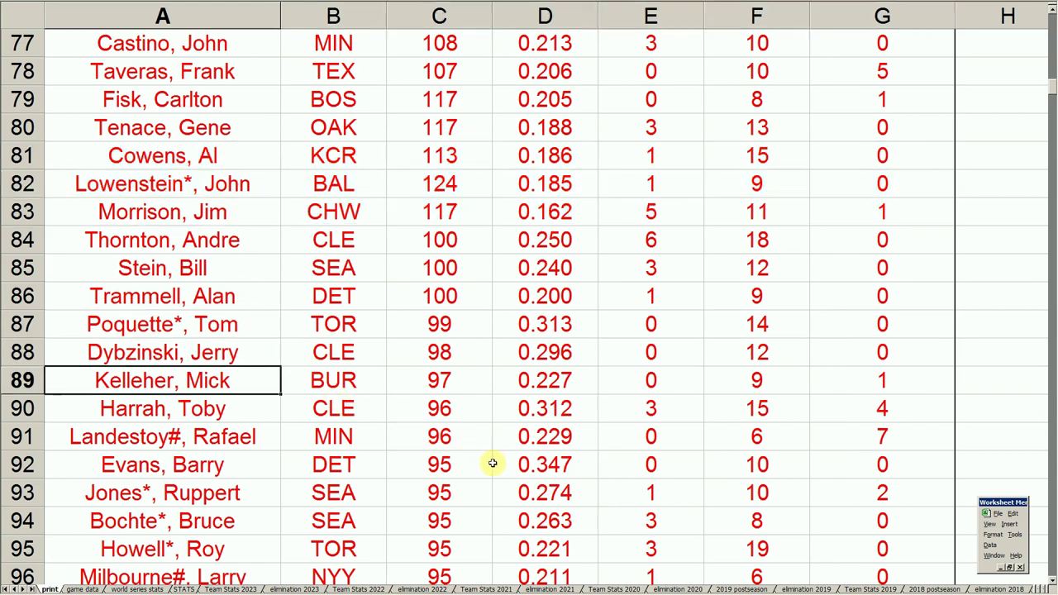
{"action": "key", "text": "Return"}
{"action": "key", "text": "Return"}
{"action": "key", "text": "Return"}
{"action": "key", "text": "Return"}
{"action": "key", "text": "Return"}
{"action": "key", "text": "Return"}
{"action": "key", "text": "Return"}
{"action": "key", "text": "Return"}
{"action": "key", "text": "Return"}
{"action": "key", "text": "Return"}
{"action": "key", "text": "Return"}
{"action": "key", "text": "Return"}
{"action": "key", "text": "Return"}
{"action": "key", "text": "Return"}
{"action": "key", "text": "Return"}
{"action": "key", "text": "Return"}
{"action": "key", "text": "Return"}
{"action": "key", "text": "Return"}
{"action": "key", "text": "Return"}
{"action": "key", "text": "Return"}
{"action": "key", "text": "Return"}
{"action": "key", "text": "Return"}
{"action": "key", "text": "Return"}
{"action": "key", "text": "Return"}
{"action": "key", "text": "Return"}
{"action": "key", "text": "Return"}
{"action": "key", "text": "Return"}
{"action": "key", "text": "Return"}
{"action": "key", "text": "Return"}
{"action": "key", "text": "Return"}
{"action": "key", "text": "Return"}
{"action": "key", "text": "Return"}
{"action": "key", "text": "Return"}
{"action": "key", "text": "Return"}
{"action": "key", "text": "Return"}
{"action": "key", "text": "Return"}
{"action": "key", "text": "Return"}
{"action": "key", "text": "Return"}
{"action": "key", "text": "Return"}
{"action": "key", "text": "Return"}
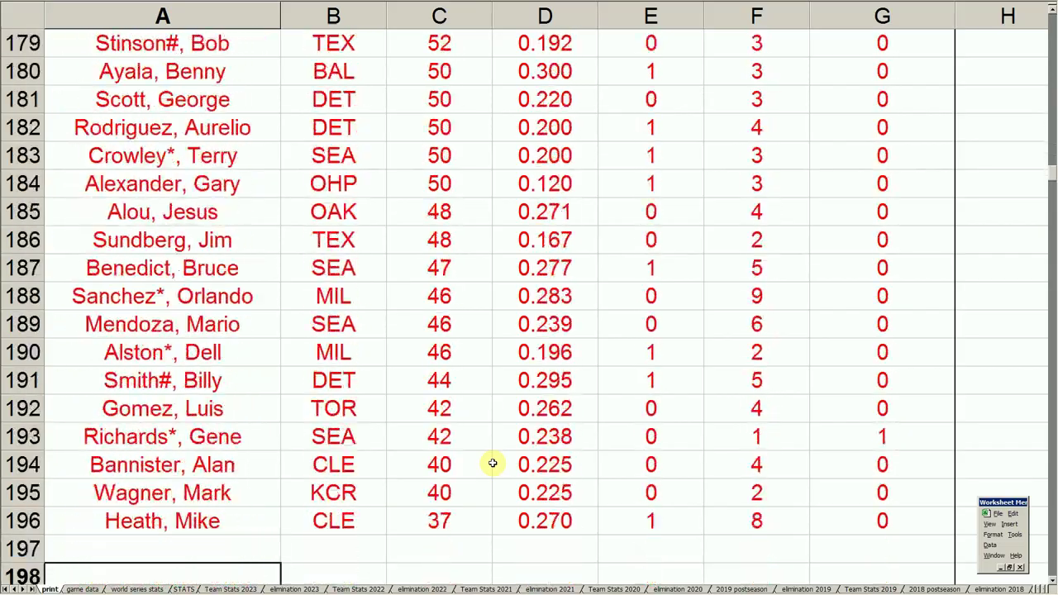
{"action": "key", "text": "Return"}
{"action": "key", "text": "Return"}
{"action": "key", "text": "Return"}
{"action": "key", "text": "Return"}
{"action": "key", "text": "Return"}
{"action": "key", "text": "Return"}
{"action": "key", "text": "Return"}
{"action": "key", "text": "Return"}
{"action": "key", "text": "Return"}
{"action": "key", "text": "Return"}
{"action": "key", "text": "Return"}
{"action": "key", "text": "Return"}
{"action": "key", "text": "Return"}
{"action": "key", "text": "Return"}
{"action": "key", "text": "Return"}
{"action": "key", "text": "Return"}
{"action": "key", "text": "Return"}
{"action": "key", "text": "Return"}
{"action": "key", "text": "Return"}
{"action": "key", "text": "Return"}
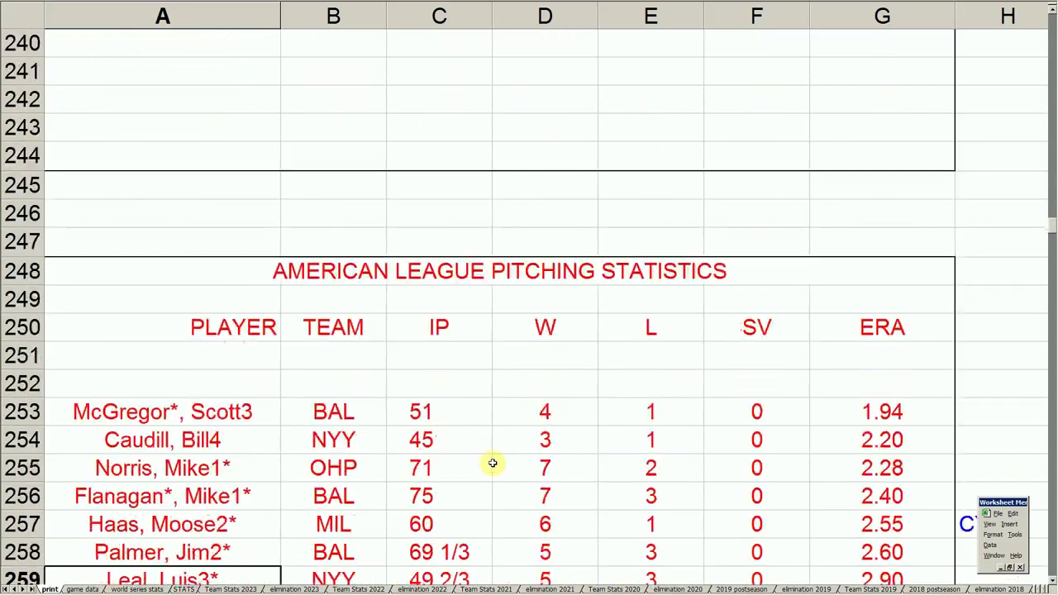
Step: Point out McGregor's 1.94 ERA and Norris's OHP team, 7 wins and 2.28 ERA
{"action": "key", "text": "Return"}
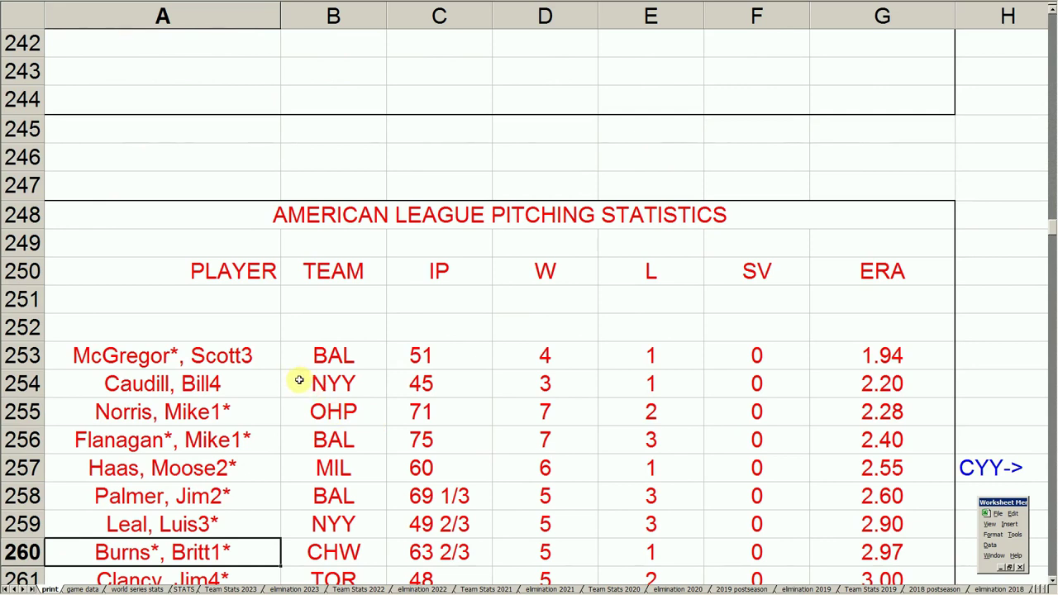
{"action": "left_click", "coordinate": [247, 358]}
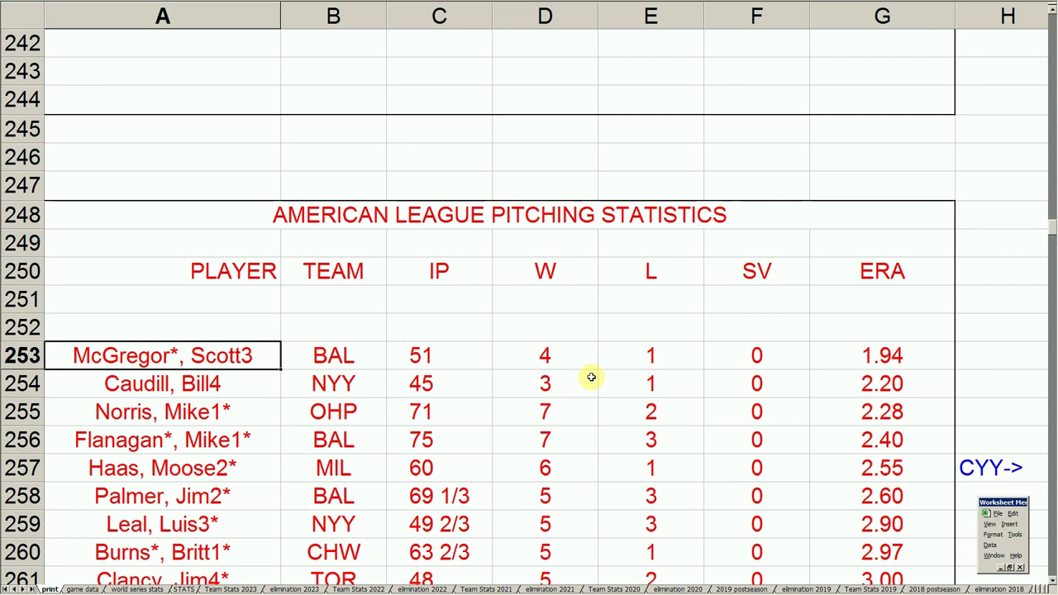
{"action": "left_click", "coordinate": [902, 357]}
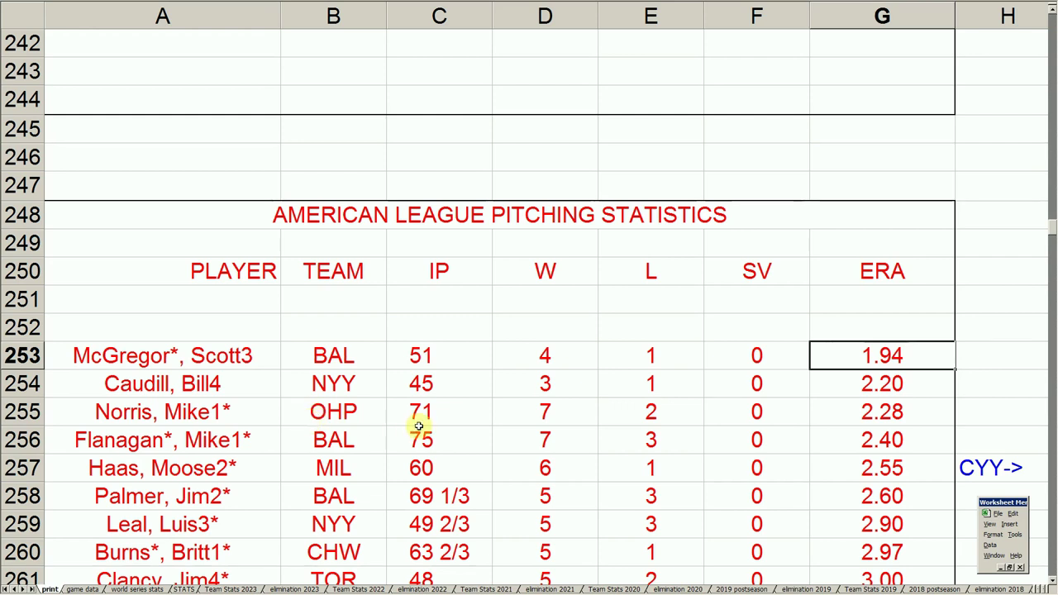
{"action": "left_click_drag", "start_coordinate": [274, 414], "coordinate": [856, 424]}
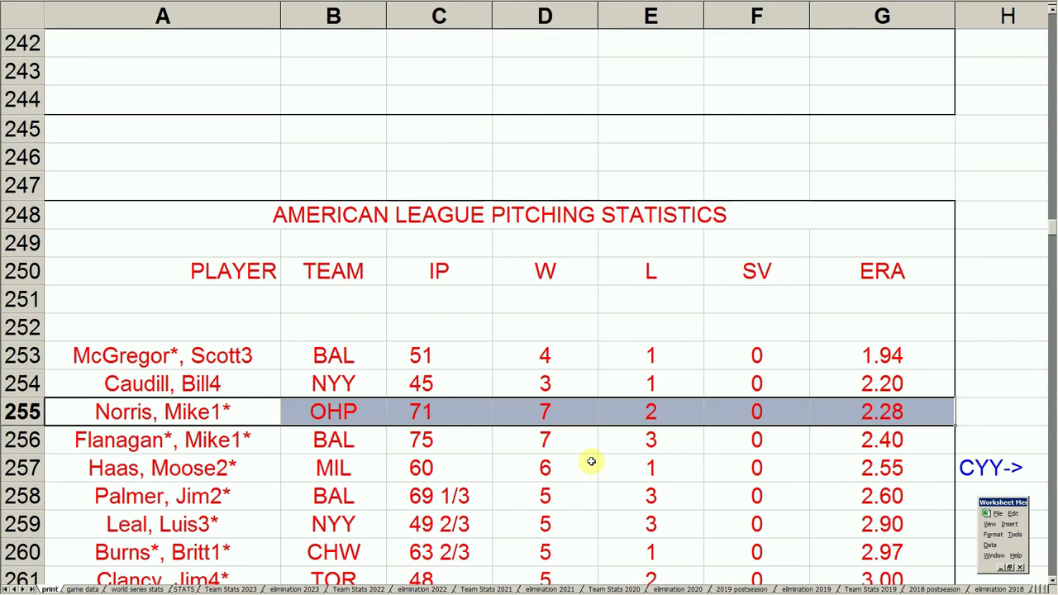
{"action": "left_click", "coordinate": [341, 410]}
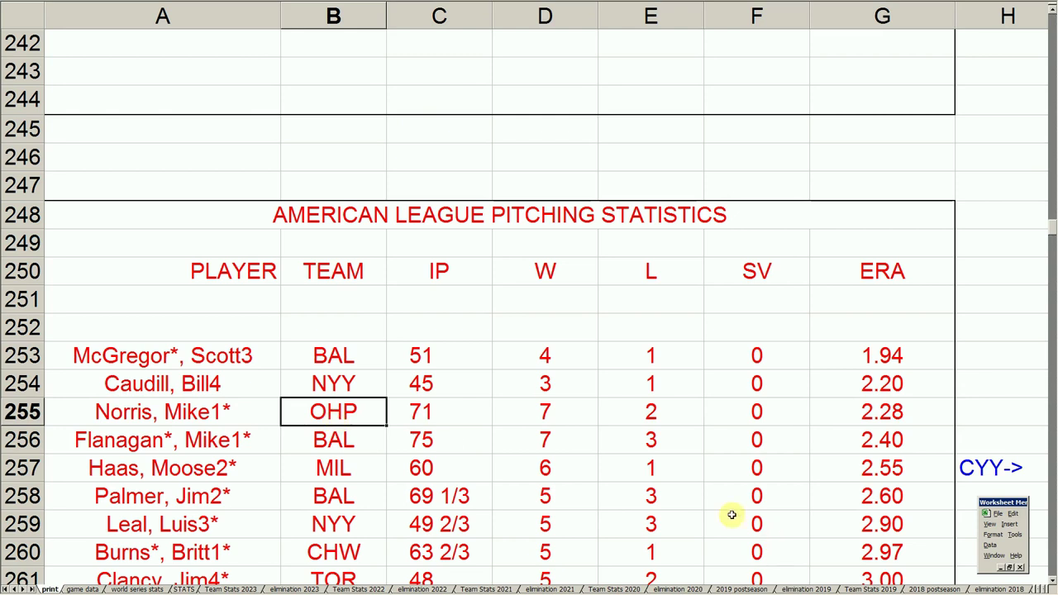
{"action": "left_click", "coordinate": [570, 409]}
{"action": "left_click", "coordinate": [843, 407]}
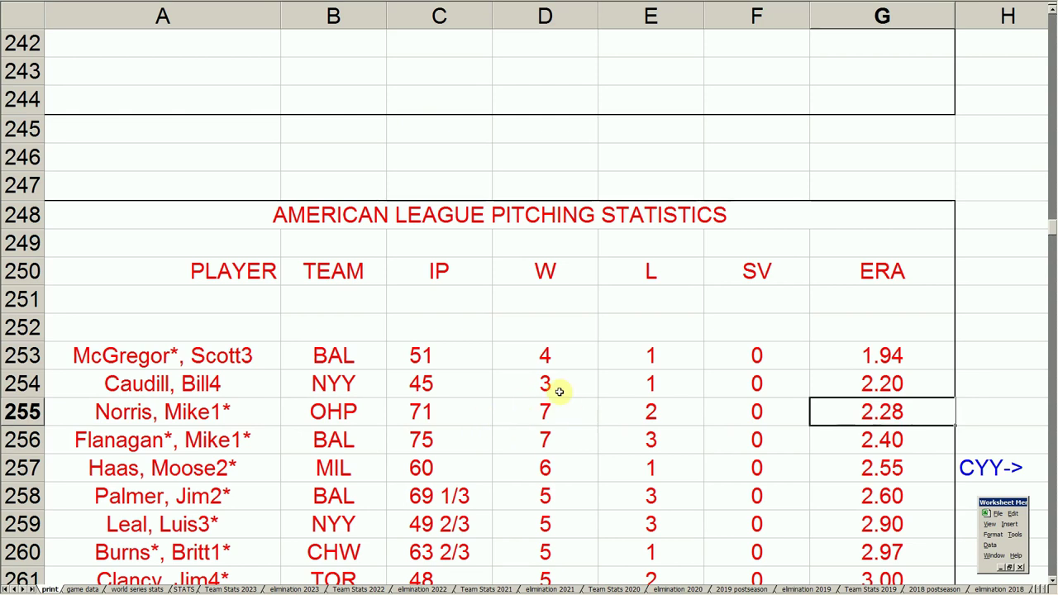
Step: Select the Flanagan and Palmer pitching rows, then move to Leal's row
{"action": "left_click", "coordinate": [252, 505]}
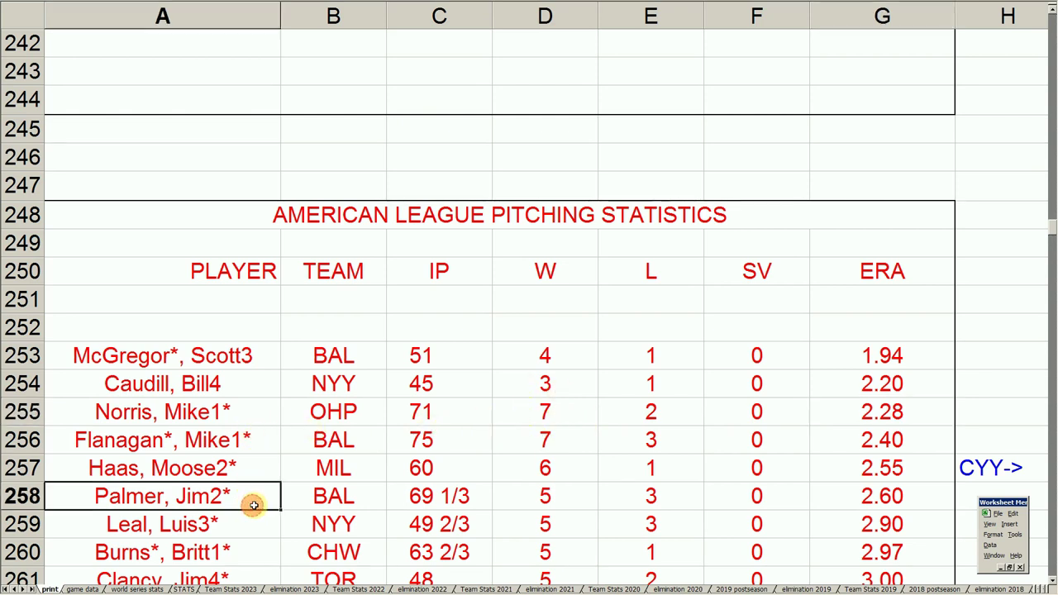
{"action": "left_click_drag", "start_coordinate": [219, 440], "coordinate": [826, 442]}
{"action": "left_click_drag", "start_coordinate": [264, 501], "coordinate": [851, 497]}
{"action": "left_click", "coordinate": [216, 526]}
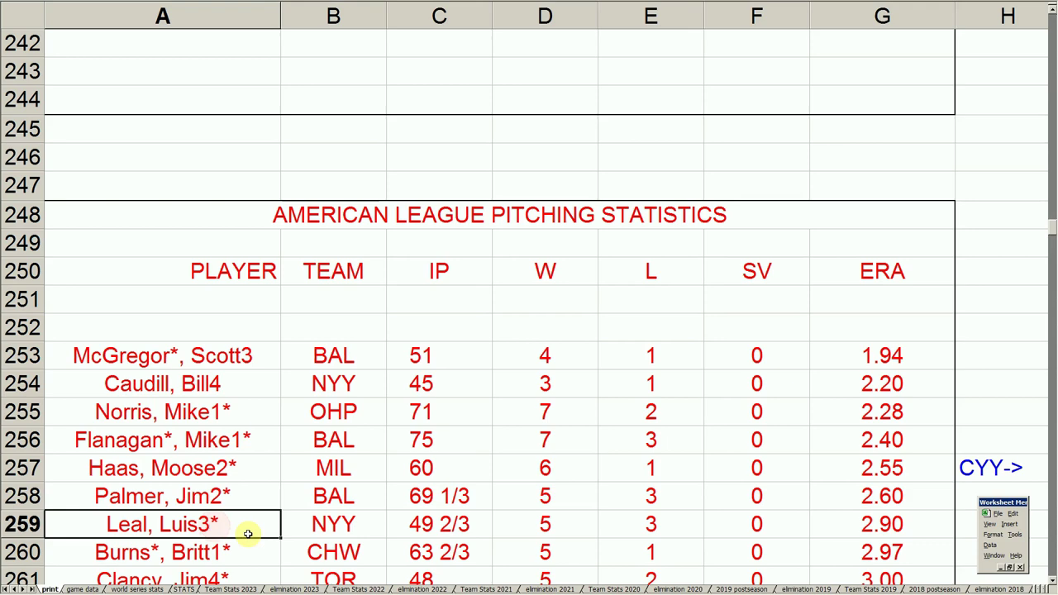
{"action": "key", "text": "Down"}
{"action": "key", "text": "Down"}
{"action": "key", "text": "Down"}
{"action": "key", "text": "Down"}
{"action": "key", "text": "Down"}
{"action": "key", "text": "Down"}
{"action": "key", "text": "Down"}
{"action": "key", "text": "Down"}
{"action": "key", "text": "Down"}
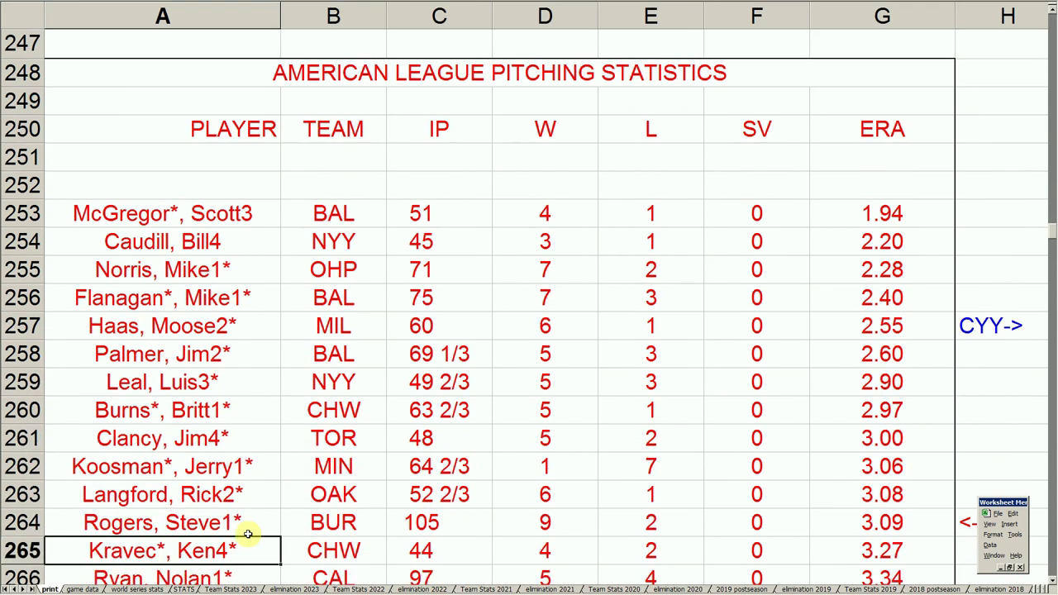
Step: Select Rogers's row with its CYY note, then check the Kravec and Guidry rows
{"action": "left_click_drag", "start_coordinate": [1010, 437], "coordinate": [252, 446]}
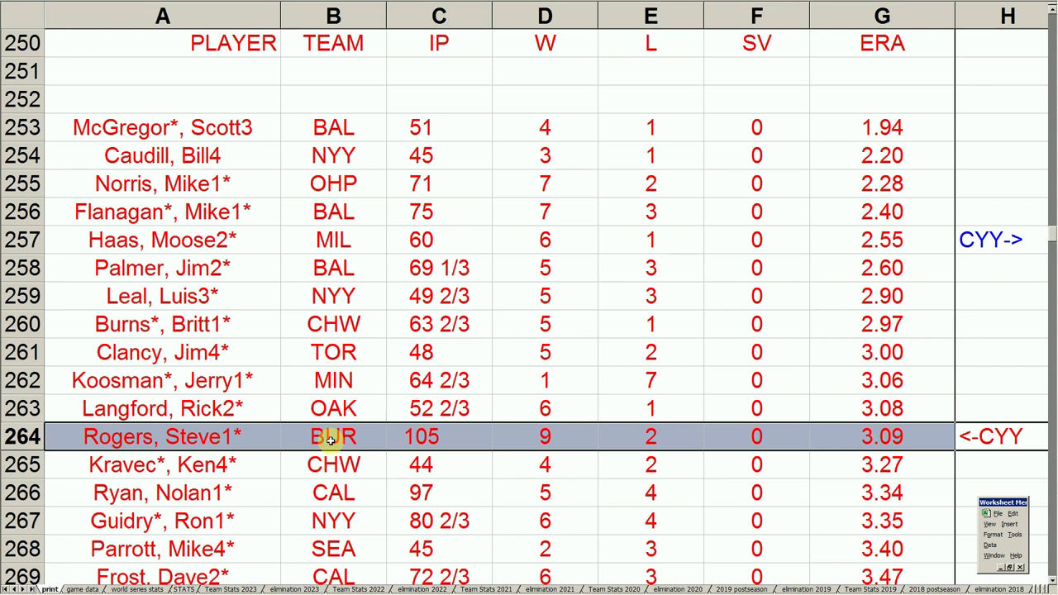
{"action": "left_click", "coordinate": [269, 468]}
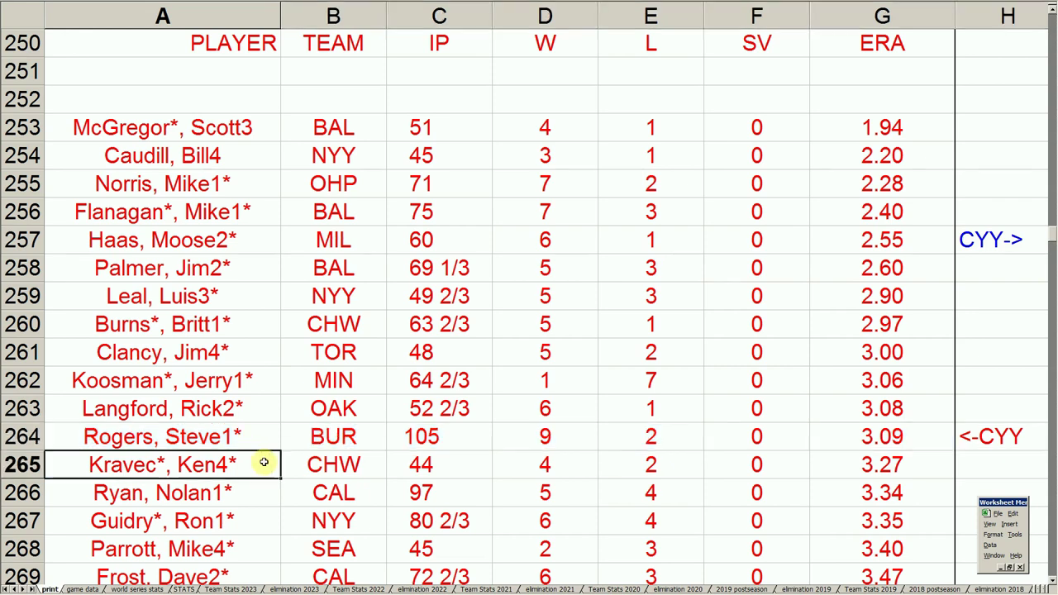
{"action": "left_click", "coordinate": [262, 436]}
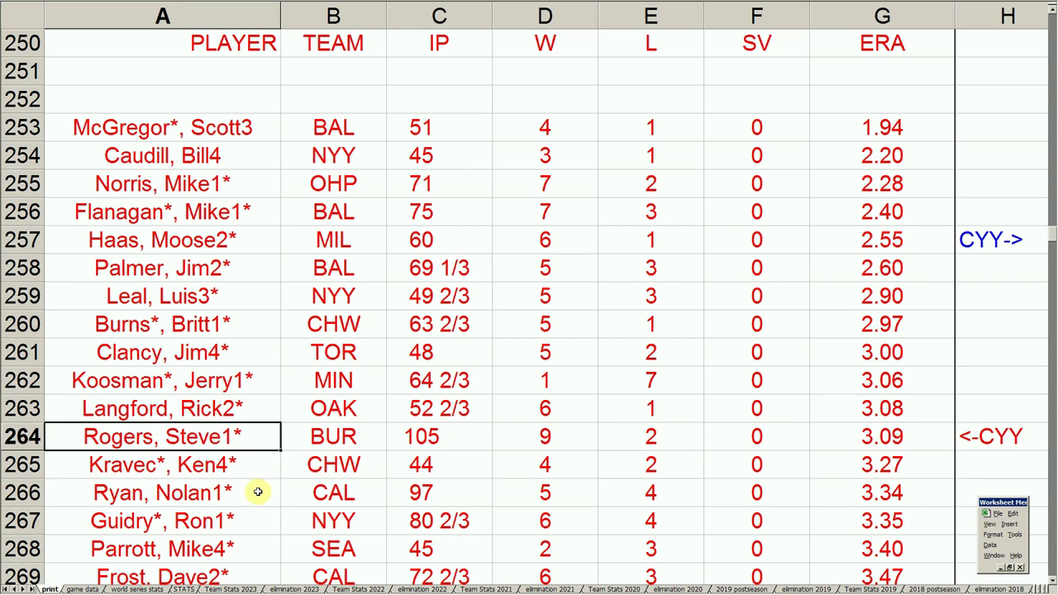
{"action": "left_click", "coordinate": [231, 516]}
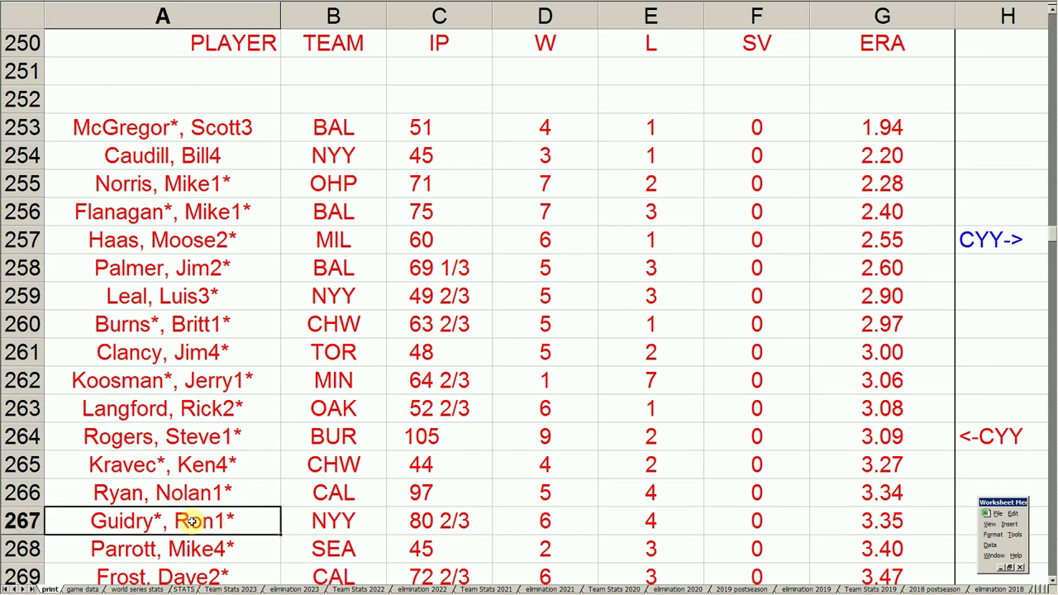
{"action": "key", "text": "Down"}
{"action": "key", "text": "Down"}
{"action": "key", "text": "Down"}
{"action": "key", "text": "Down"}
{"action": "key", "text": "Down"}
{"action": "key", "text": "Down"}
{"action": "key", "text": "Down"}
{"action": "key", "text": "Down"}
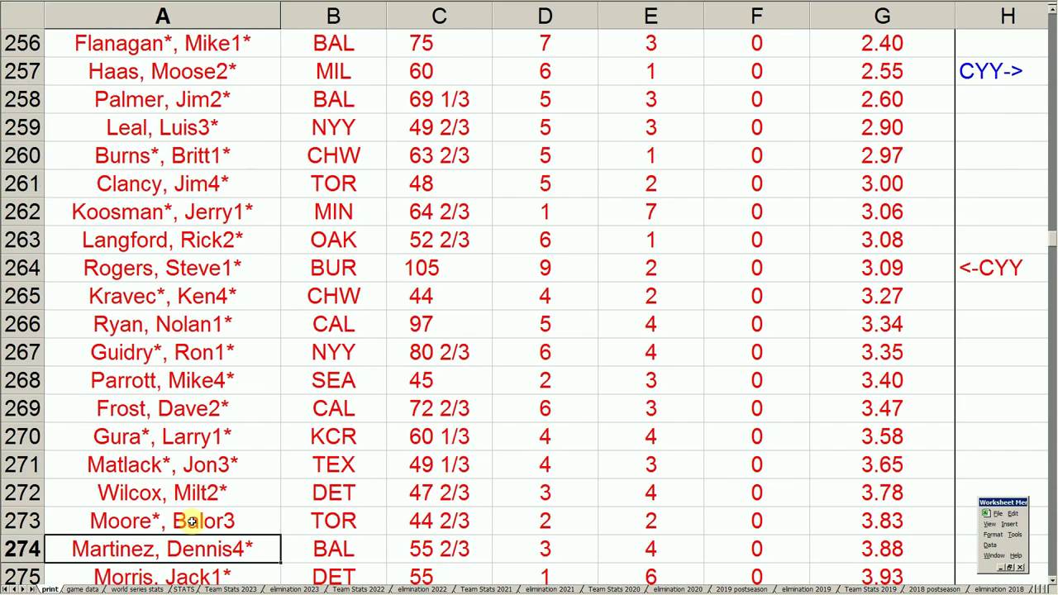
Step: Move down past the relief pitchers, selecting Gossage's 14-save row, to the pitching totals
{"action": "key", "text": "Down"}
{"action": "key", "text": "Down"}
{"action": "key", "text": "Down"}
{"action": "key", "text": "Down"}
{"action": "key", "text": "Down"}
{"action": "key", "text": "Down"}
{"action": "key", "text": "Down"}
{"action": "key", "text": "Down"}
{"action": "key", "text": "Down"}
{"action": "key", "text": "Down"}
{"action": "key", "text": "Down"}
{"action": "key", "text": "Down"}
{"action": "key", "text": "Down"}
{"action": "key", "text": "Down"}
{"action": "key", "text": "Down"}
{"action": "key", "text": "Down"}
{"action": "key", "text": "Down"}
{"action": "key", "text": "Down"}
{"action": "key", "text": "Down"}
{"action": "key", "text": "Down"}
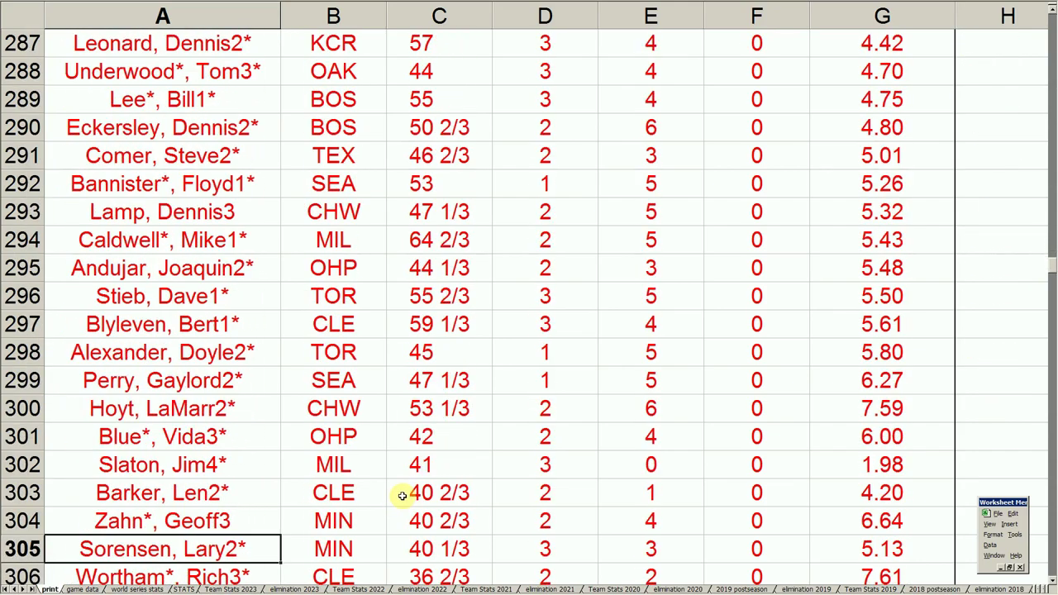
{"action": "key", "text": "Down"}
{"action": "key", "text": "Down"}
{"action": "key", "text": "Down"}
{"action": "key", "text": "Down"}
{"action": "key", "text": "Down"}
{"action": "key", "text": "Down"}
{"action": "key", "text": "Down"}
{"action": "key", "text": "Down"}
{"action": "key", "text": "Down"}
{"action": "key", "text": "Down"}
{"action": "key", "text": "Down"}
{"action": "key", "text": "Down"}
{"action": "key", "text": "Down"}
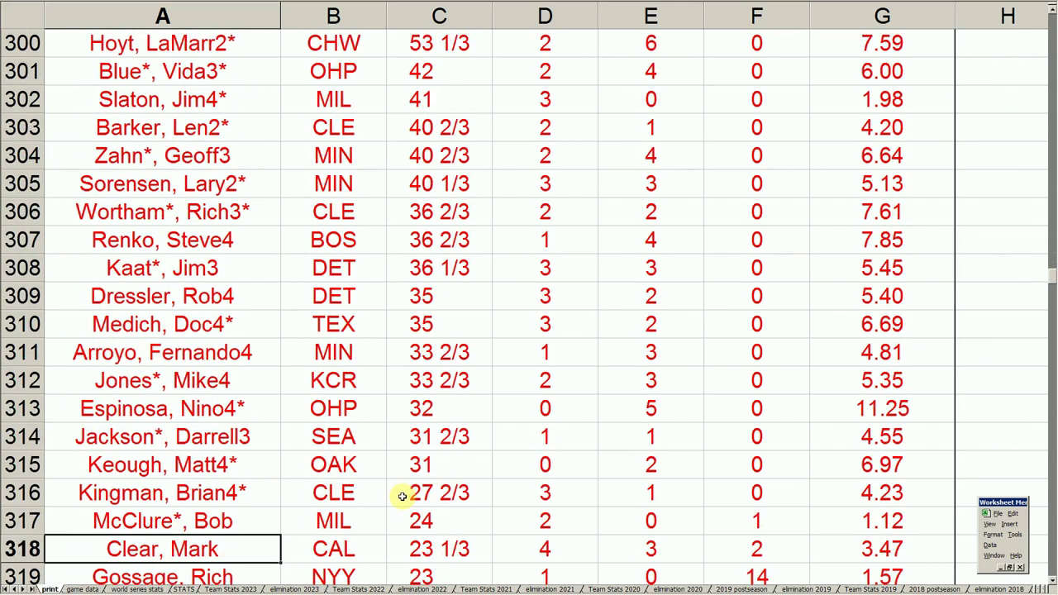
{"action": "key", "text": "Down"}
{"action": "key", "text": "Down"}
{"action": "left_click_drag", "start_coordinate": [267, 496], "coordinate": [835, 498]}
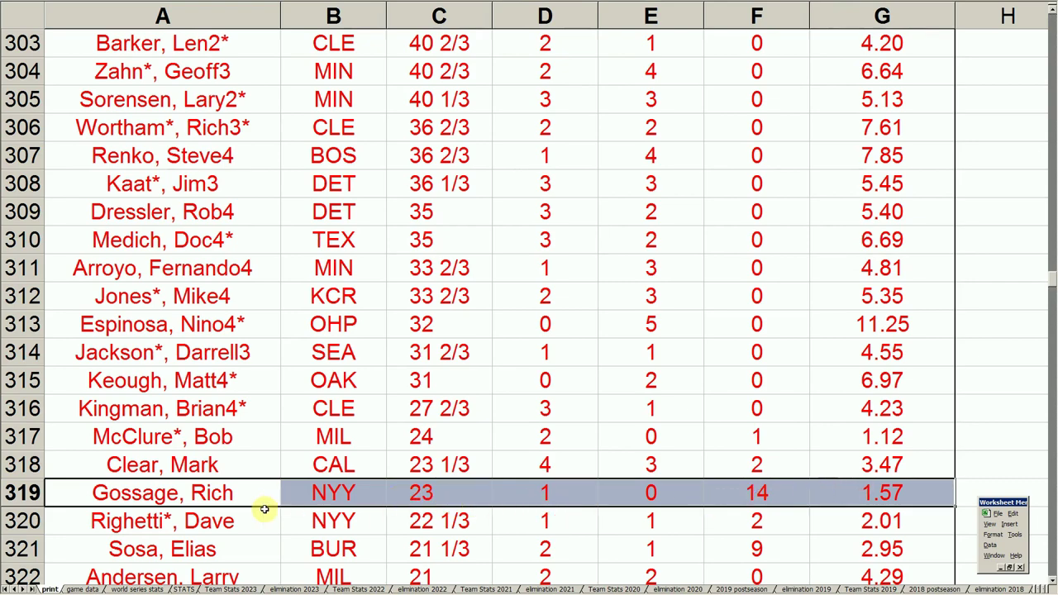
{"action": "key", "text": "Down"}
{"action": "key", "text": "Down"}
{"action": "key", "text": "Down"}
{"action": "key", "text": "Down"}
{"action": "key", "text": "Down"}
{"action": "key", "text": "Down"}
{"action": "key", "text": "Down"}
{"action": "key", "text": "Down"}
{"action": "key", "text": "Down"}
{"action": "key", "text": "Down"}
{"action": "key", "text": "Down"}
{"action": "key", "text": "Down"}
{"action": "key", "text": "Down"}
{"action": "key", "text": "Down"}
{"action": "key", "text": "Down"}
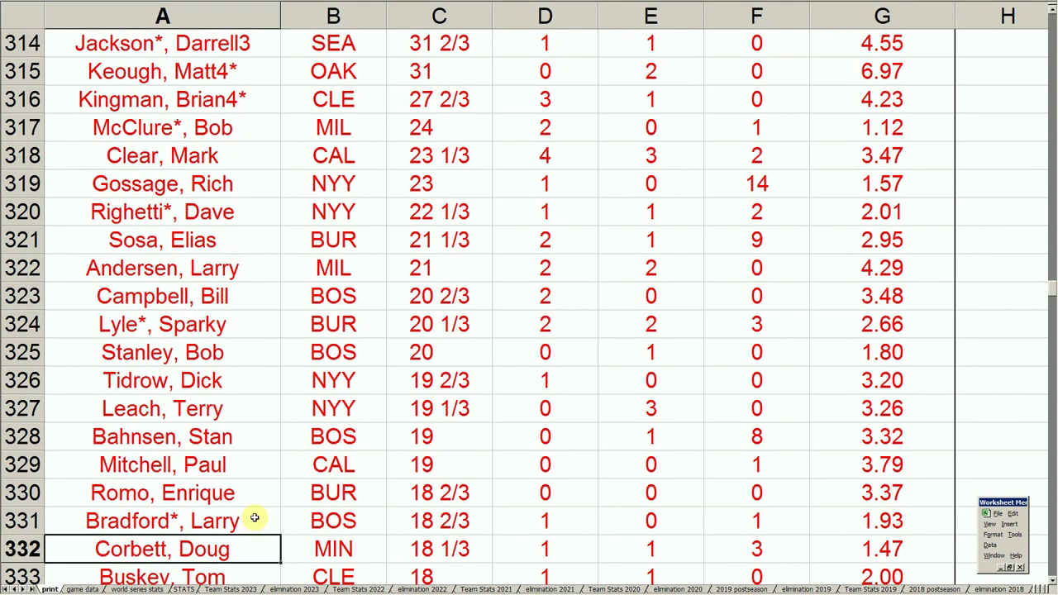
{"action": "key", "text": "Down"}
{"action": "key", "text": "Down"}
{"action": "key", "text": "Down"}
{"action": "key", "text": "Down"}
{"action": "key", "text": "Down"}
{"action": "key", "text": "Down"}
{"action": "key", "text": "Down"}
{"action": "key", "text": "Down"}
{"action": "key", "text": "Down"}
{"action": "key", "text": "Down"}
{"action": "key", "text": "Down"}
{"action": "key", "text": "Down"}
{"action": "key", "text": "Down"}
{"action": "key", "text": "Down"}
{"action": "key", "text": "Down"}
{"action": "key", "text": "Down"}
{"action": "key", "text": "Down"}
{"action": "key", "text": "Down"}
{"action": "key", "text": "Down"}
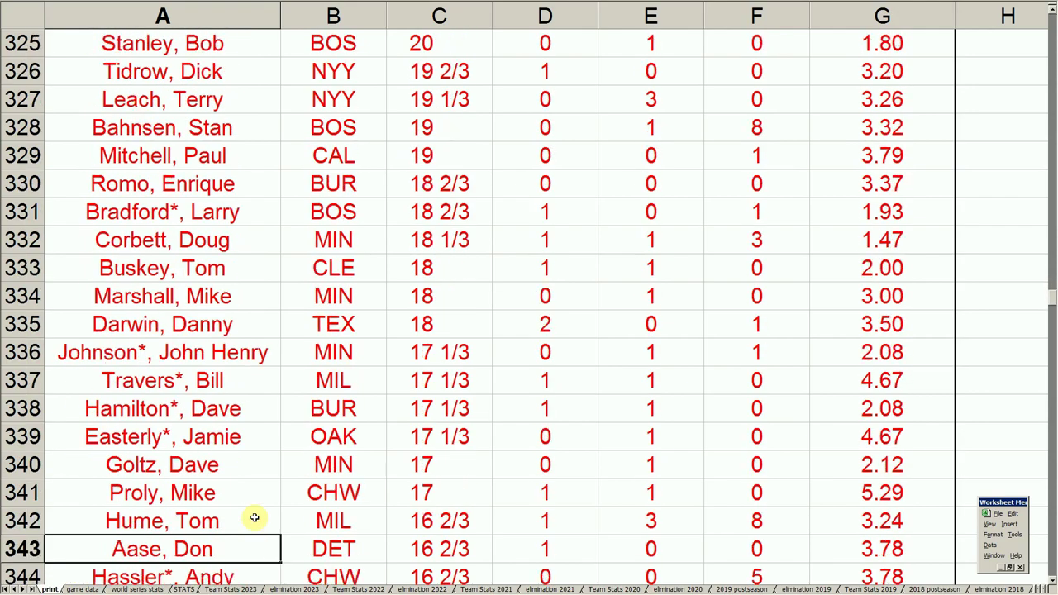
{"action": "key", "text": "Down"}
{"action": "key", "text": "Down"}
{"action": "key", "text": "Down"}
{"action": "key", "text": "Down"}
{"action": "key", "text": "Down"}
{"action": "key", "text": "Down"}
{"action": "key", "text": "Down"}
{"action": "key", "text": "Down"}
{"action": "key", "text": "Down"}
{"action": "key", "text": "Down"}
{"action": "key", "text": "Down"}
{"action": "key", "text": "Down"}
{"action": "key", "text": "Down"}
{"action": "key", "text": "Down"}
{"action": "key", "text": "Down"}
{"action": "key", "text": "Down"}
{"action": "key", "text": "Down"}
{"action": "key", "text": "Down"}
{"action": "key", "text": "Down"}
{"action": "key", "text": "Down"}
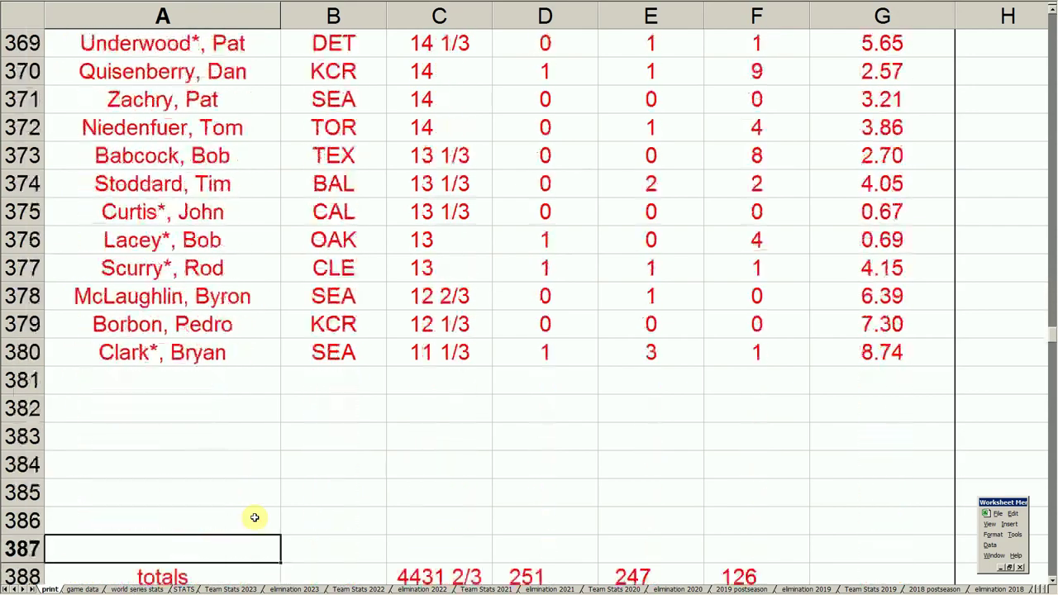
{"action": "key", "text": "Down"}
{"action": "key", "text": "Down"}
{"action": "key", "text": "Down"}
{"action": "key", "text": "Down"}
{"action": "key", "text": "Down"}
{"action": "key", "text": "Down"}
{"action": "key", "text": "Down"}
{"action": "key", "text": "Down"}
{"action": "key", "text": "Down"}
{"action": "key", "text": "Down"}
{"action": "key", "text": "Down"}
{"action": "key", "text": "Down"}
{"action": "key", "text": "Down"}
{"action": "key", "text": "Down"}
{"action": "key", "text": "Down"}
{"action": "key", "text": "Down"}
{"action": "key", "text": "Down"}
{"action": "key", "text": "Down"}
{"action": "key", "text": "Down"}
{"action": "key", "text": "Down"}
{"action": "key", "text": "Down"}
{"action": "key", "text": "Down"}
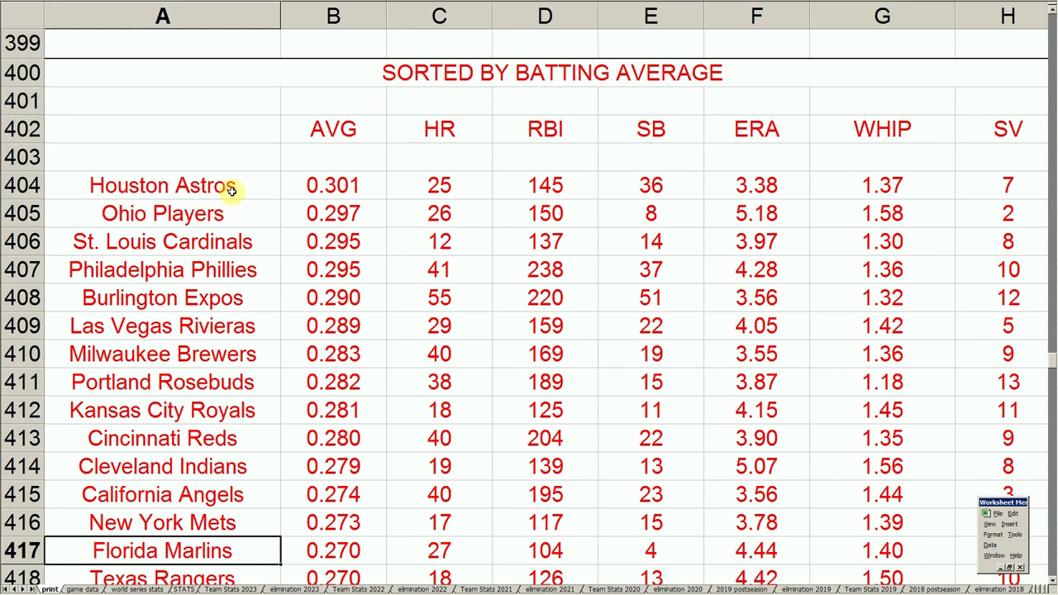
Step: Point out Houston's .301 average, compare Phillies and Expos, and check the Reds' 204 RBI
{"action": "left_click", "coordinate": [339, 194]}
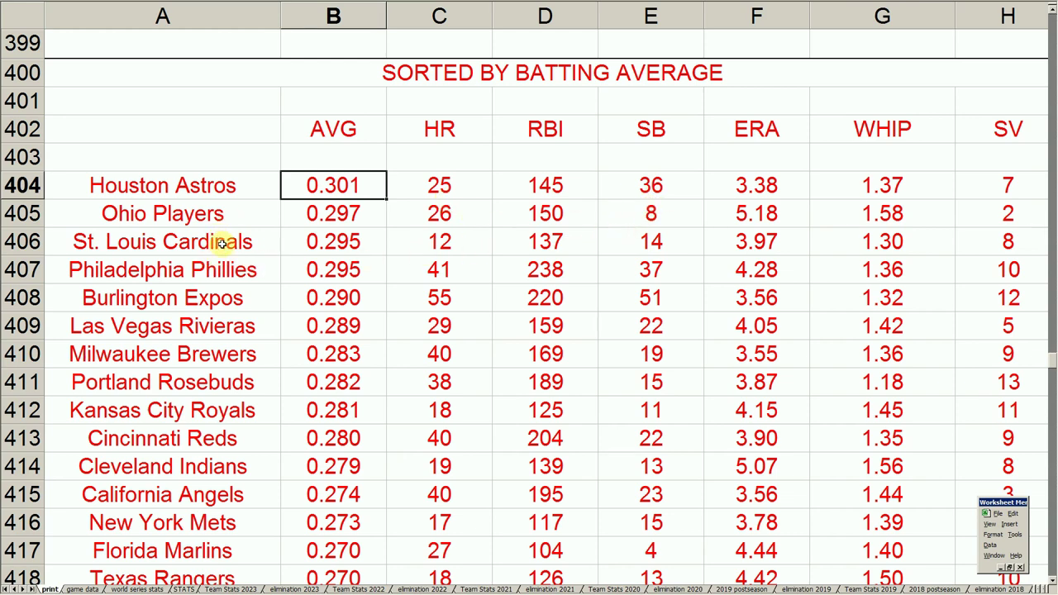
{"action": "left_click", "coordinate": [222, 270]}
{"action": "left_click_drag", "start_coordinate": [236, 269], "coordinate": [367, 310]}
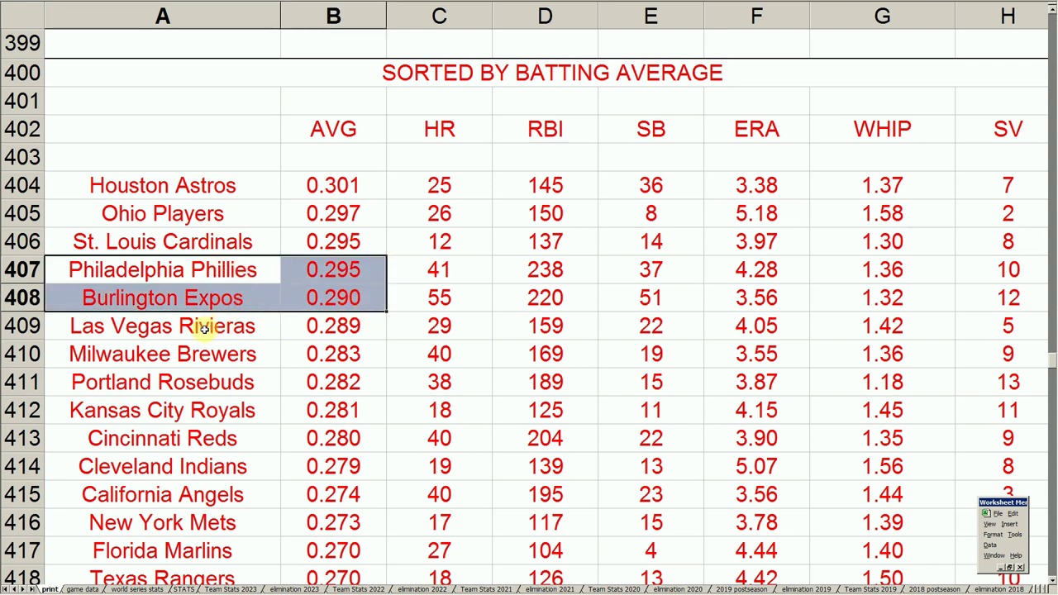
{"action": "left_click_drag", "start_coordinate": [548, 269], "coordinate": [553, 291]}
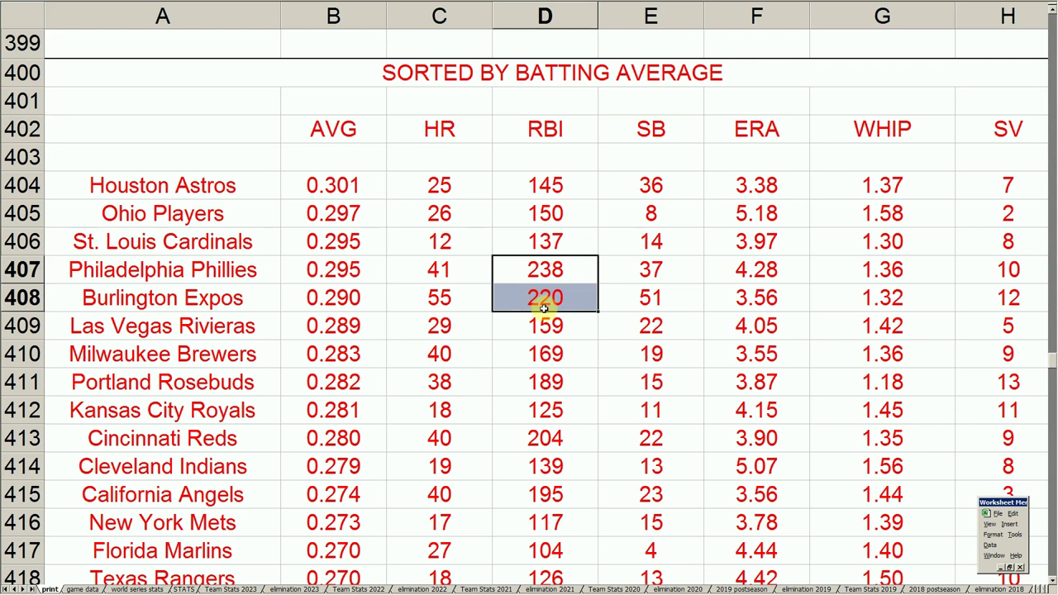
{"action": "left_click_drag", "start_coordinate": [252, 441], "coordinate": [661, 443]}
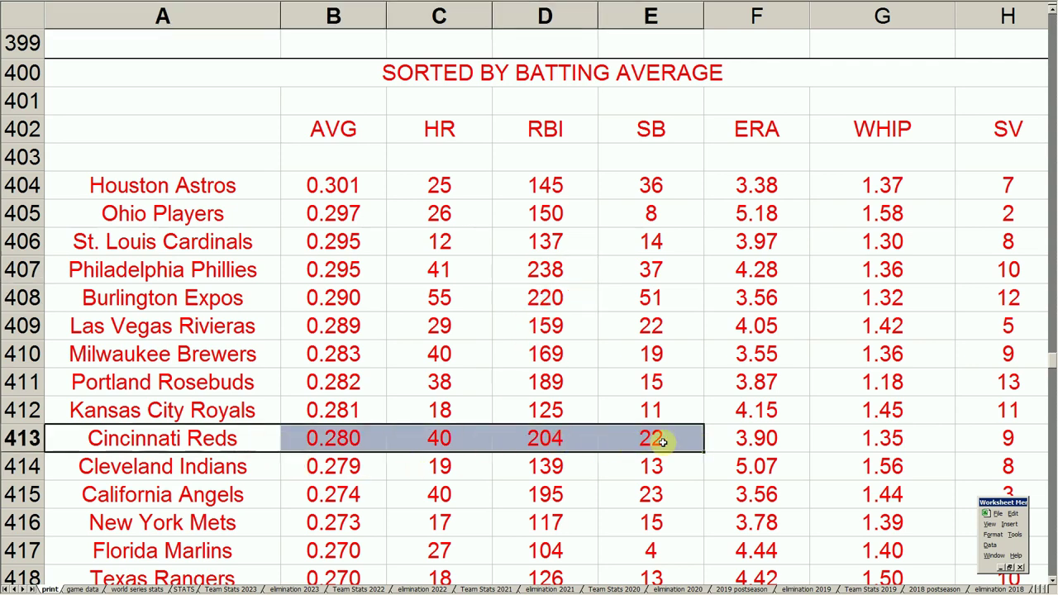
{"action": "left_click", "coordinate": [523, 438]}
{"action": "left_click_drag", "start_coordinate": [246, 437], "coordinate": [746, 437]}
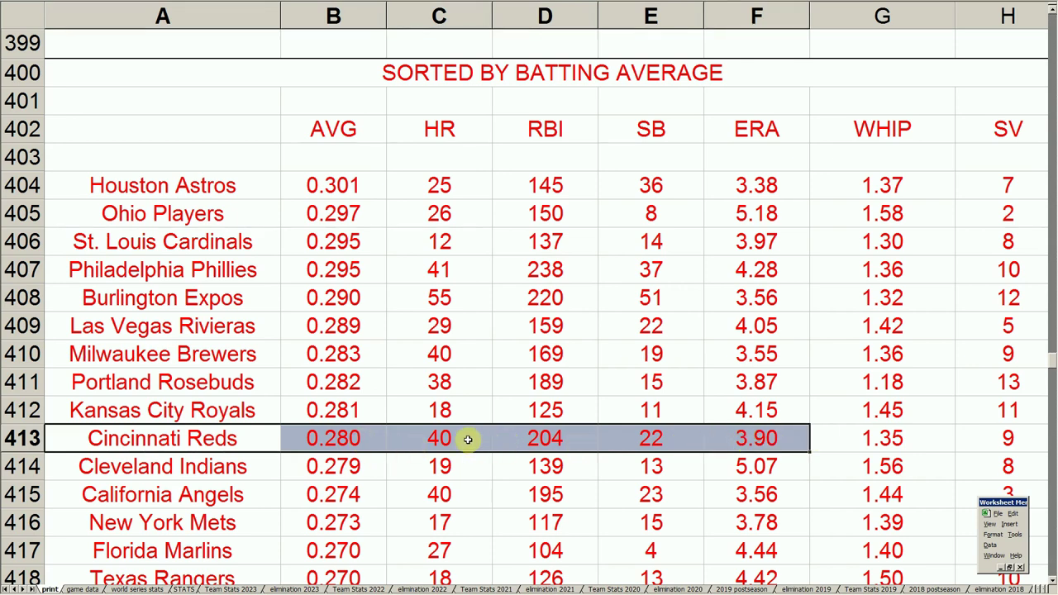
{"action": "left_click", "coordinate": [454, 301]}
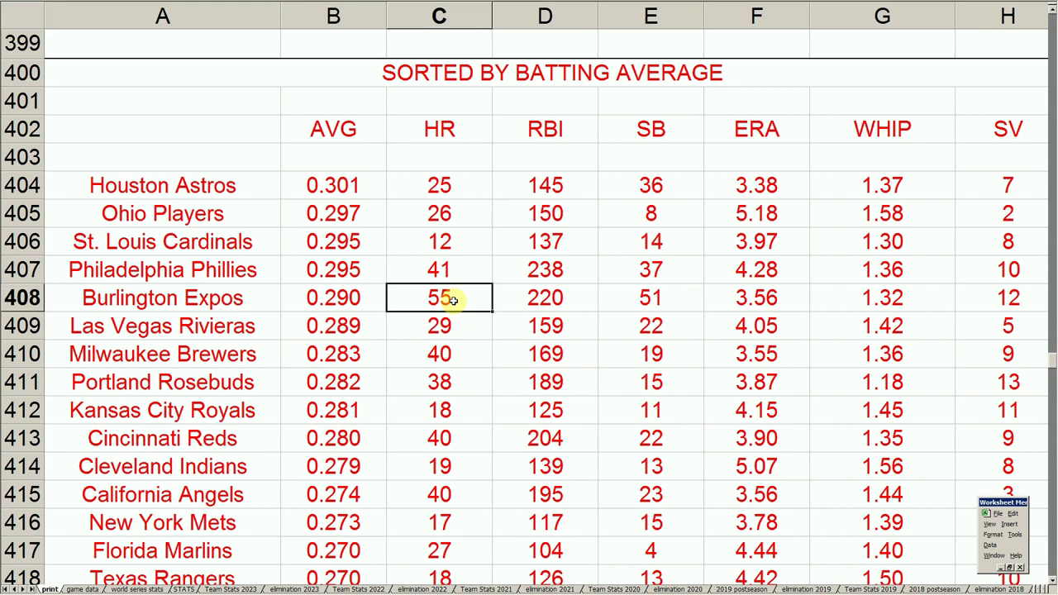
Step: Review the bottom rows: Baltimore Orioles at 0.236, Colorado Rockies at 0.230, San Francisco Giants
{"action": "left_click", "coordinate": [248, 464]}
{"action": "scroll", "coordinate": [240, 491], "scroll_direction": "down", "scroll_amount": 2}
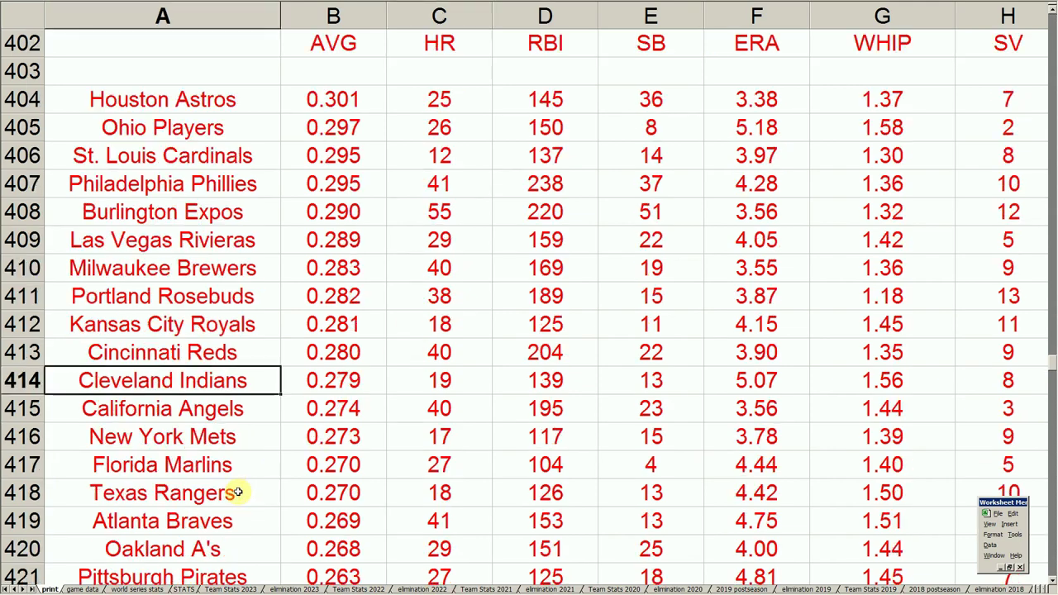
{"action": "scroll", "coordinate": [237, 492], "scroll_direction": "down", "scroll_amount": 1}
{"action": "scroll", "coordinate": [237, 493], "scroll_direction": "up", "scroll_amount": 1}
{"action": "scroll", "coordinate": [237, 492], "scroll_direction": "down", "scroll_amount": 5}
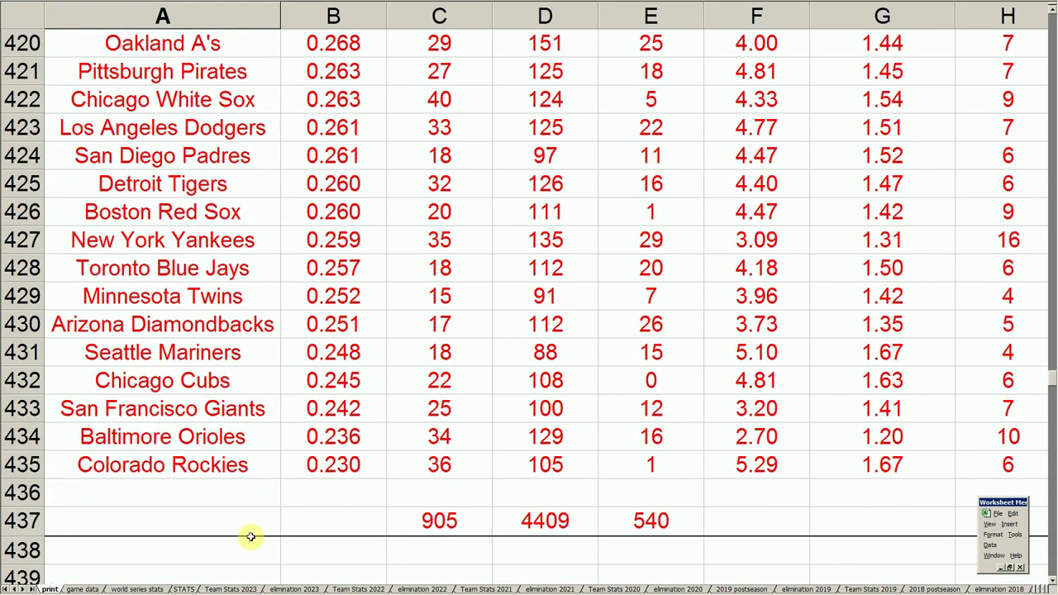
{"action": "left_click_drag", "start_coordinate": [236, 464], "coordinate": [567, 464]}
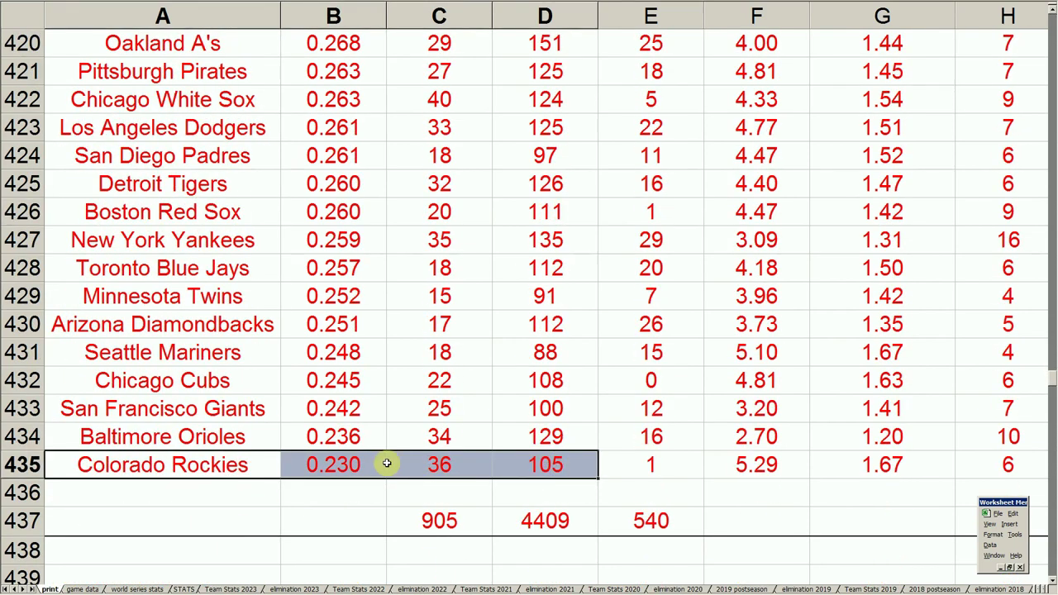
{"action": "left_click", "coordinate": [362, 438]}
{"action": "left_click", "coordinate": [353, 466]}
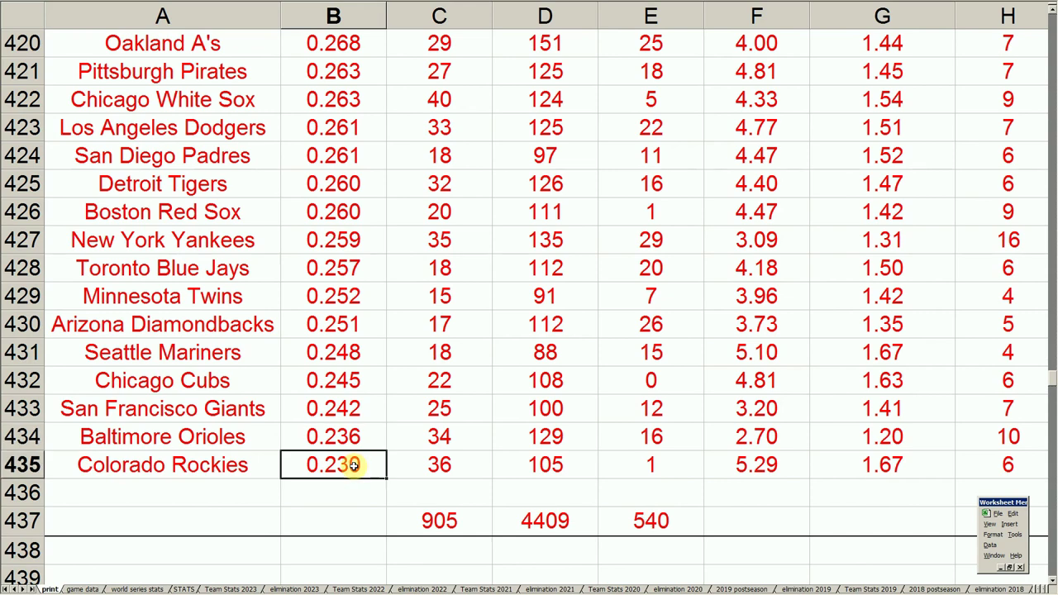
{"action": "mouse_move", "coordinate": [248, 439]}
{"action": "left_mouse_down"}
{"action": "mouse_move", "coordinate": [236, 439]}
{"action": "mouse_move", "coordinate": [329, 443]}
{"action": "left_mouse_up"}
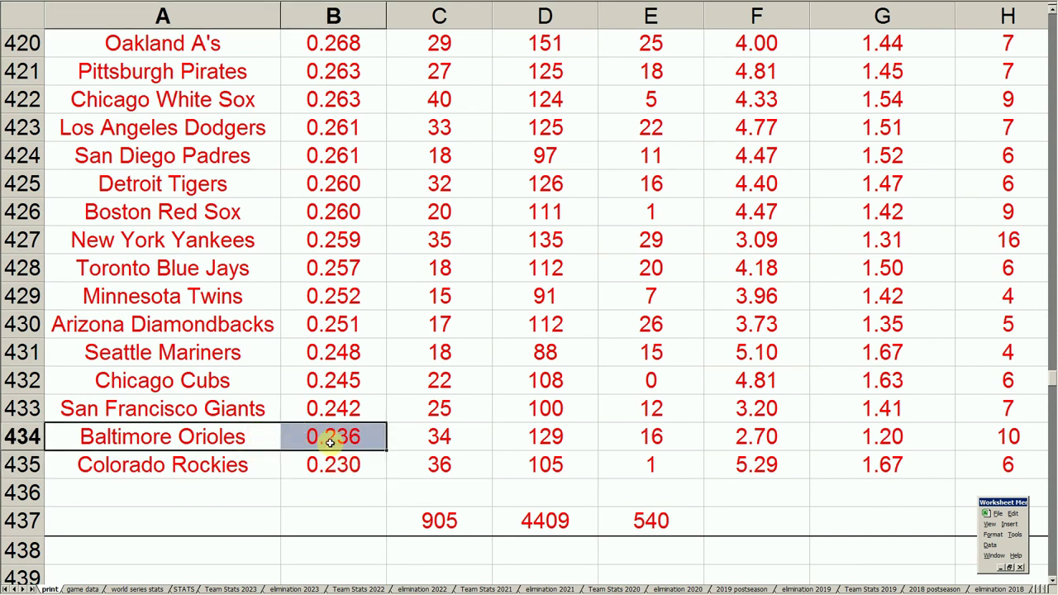
{"action": "left_click", "coordinate": [330, 399]}
Step: Move up to the AVG header row and across toward the ERA-sorted table
{"action": "key", "text": "Up"}
{"action": "key", "text": "Up"}
{"action": "key", "text": "Up"}
{"action": "key", "text": "Up"}
{"action": "key", "text": "Up"}
{"action": "key", "text": "Up"}
{"action": "key", "text": "Up"}
{"action": "key", "text": "Up"}
{"action": "key", "text": "Up"}
{"action": "key", "text": "Up"}
{"action": "key", "text": "Up"}
{"action": "key", "text": "Up"}
{"action": "key", "text": "Up"}
{"action": "key", "text": "Up"}
{"action": "key", "text": "Up"}
{"action": "key", "text": "Up"}
{"action": "key", "text": "Up"}
{"action": "key", "text": "Up"}
{"action": "key", "text": "Up"}
{"action": "key", "text": "Up"}
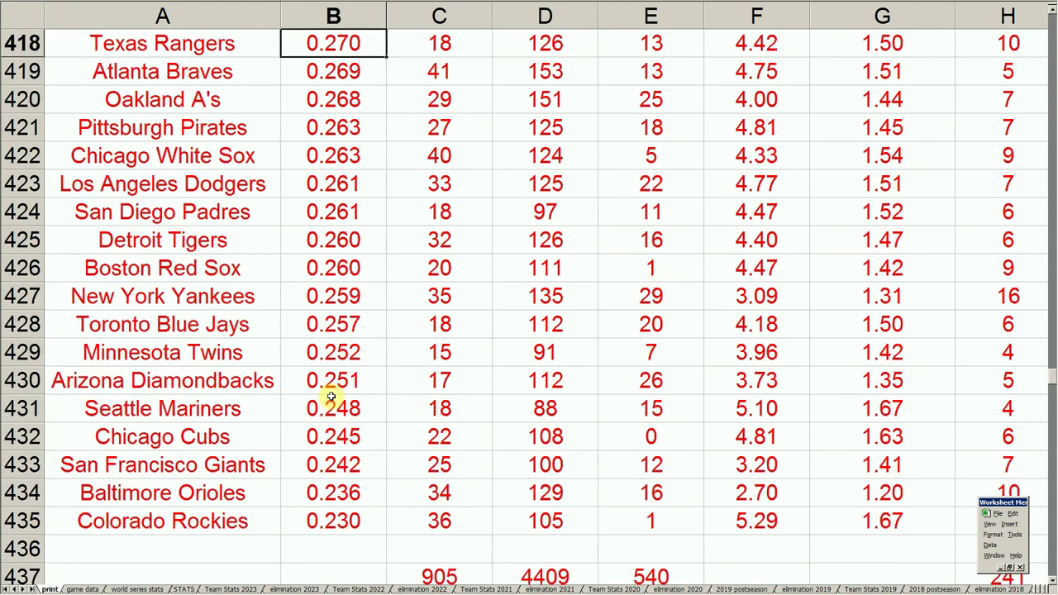
{"action": "key", "text": "Up"}
{"action": "key", "text": "Up"}
{"action": "key", "text": "Up"}
{"action": "key", "text": "Up"}
{"action": "key", "text": "Up"}
{"action": "key", "text": "Up"}
{"action": "key", "text": "Up"}
{"action": "key", "text": "Up"}
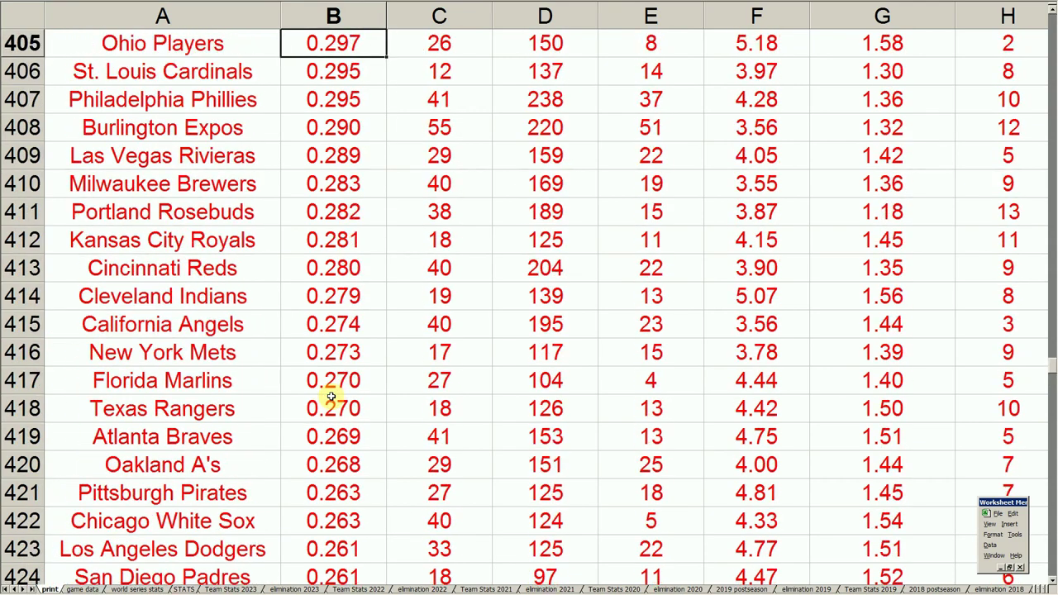
{"action": "key", "text": "Right"}
{"action": "key", "text": "Right"}
{"action": "key", "text": "Right"}
{"action": "key", "text": "Right"}
{"action": "key", "text": "Right"}
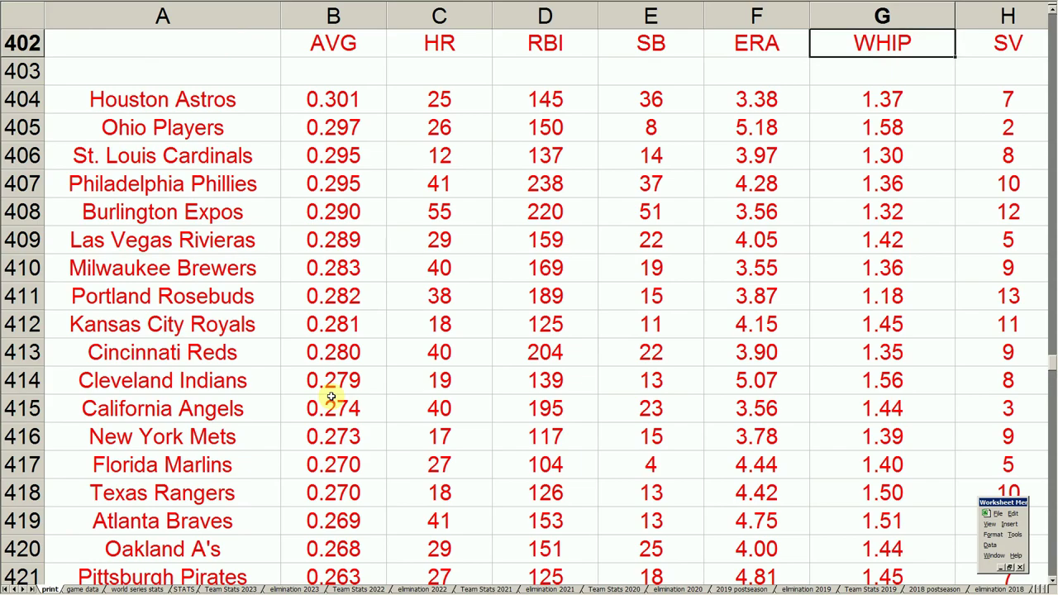
{"action": "key", "text": "Up"}
{"action": "key", "text": "Right"}
{"action": "key", "text": "Right"}
{"action": "key", "text": "Right"}
{"action": "key", "text": "Right"}
{"action": "key", "text": "Right"}
{"action": "key", "text": "Right"}
{"action": "key", "text": "Right"}
{"action": "key", "text": "Right"}
{"action": "key", "text": "Right"}
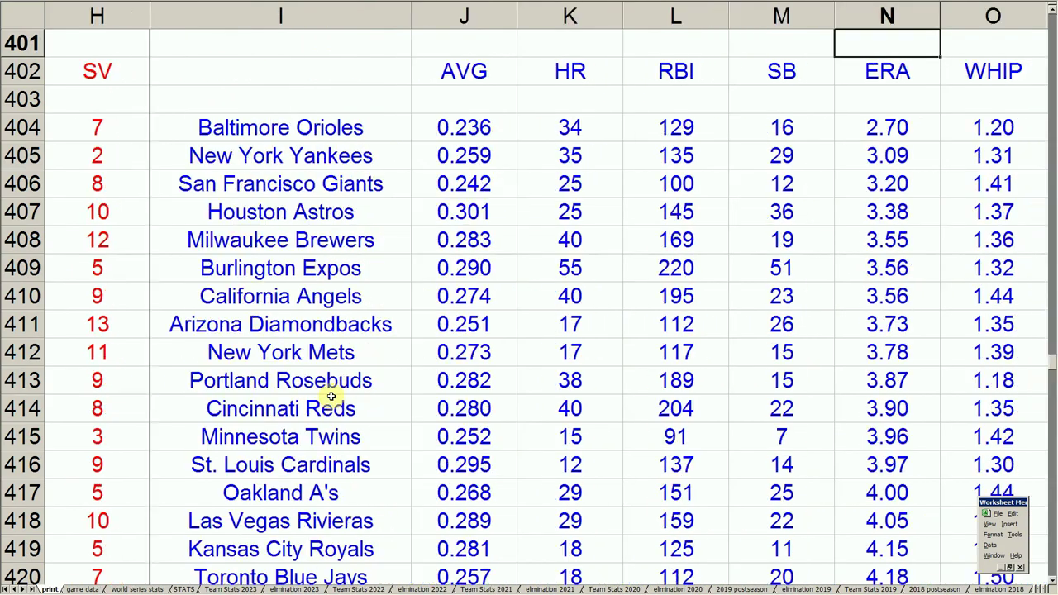
Step: Point out Baltimore's top 2.70 ERA, the Yankees' 3.09, and the Brewers and Expos rows
{"action": "key", "text": "Up"}
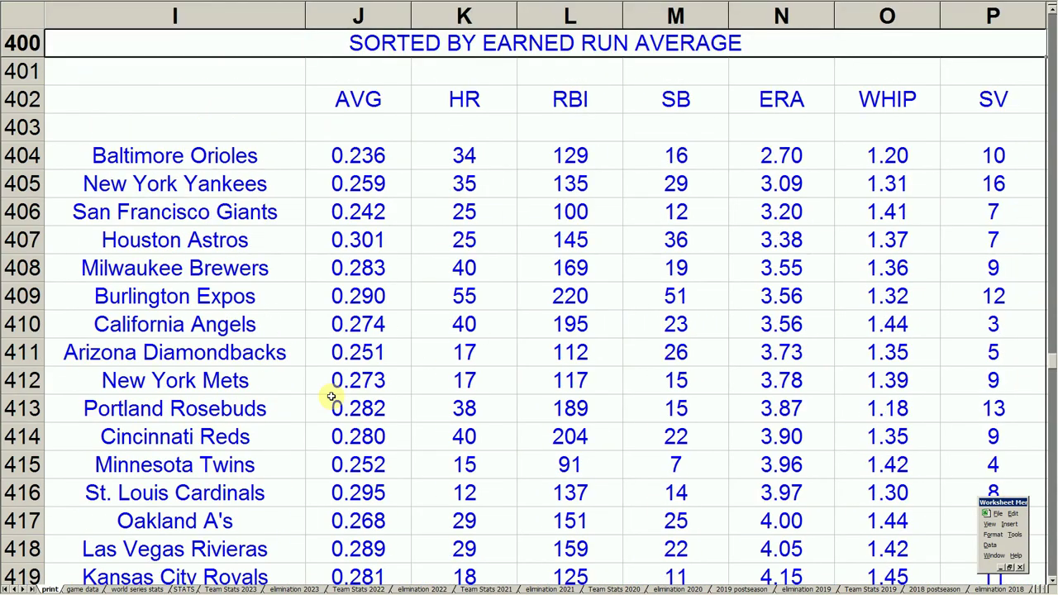
{"action": "left_click", "coordinate": [187, 154]}
{"action": "left_click_drag", "start_coordinate": [769, 99], "coordinate": [772, 154]}
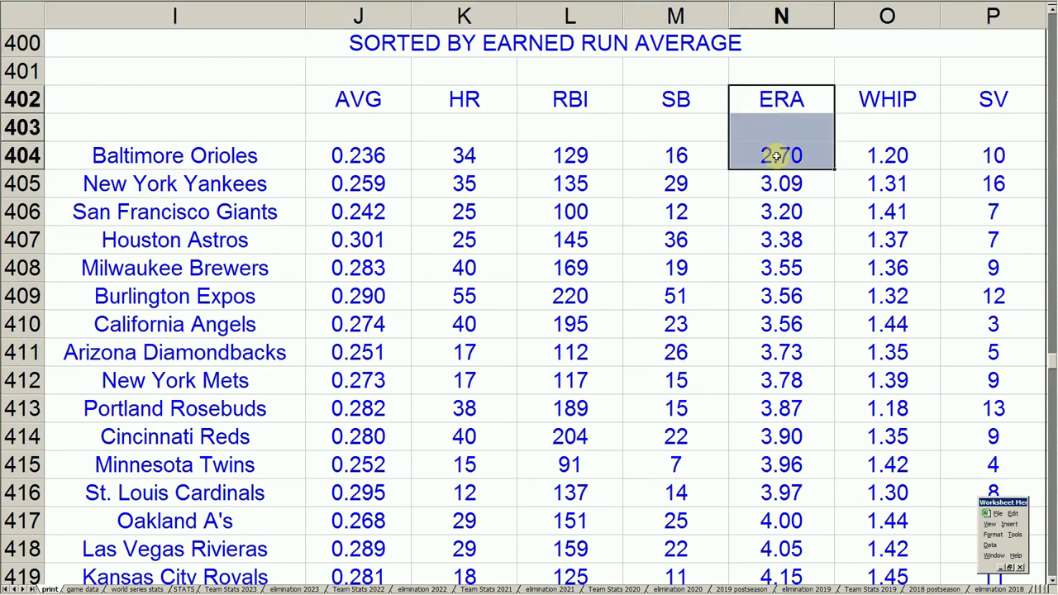
{"action": "left_click", "coordinate": [785, 155]}
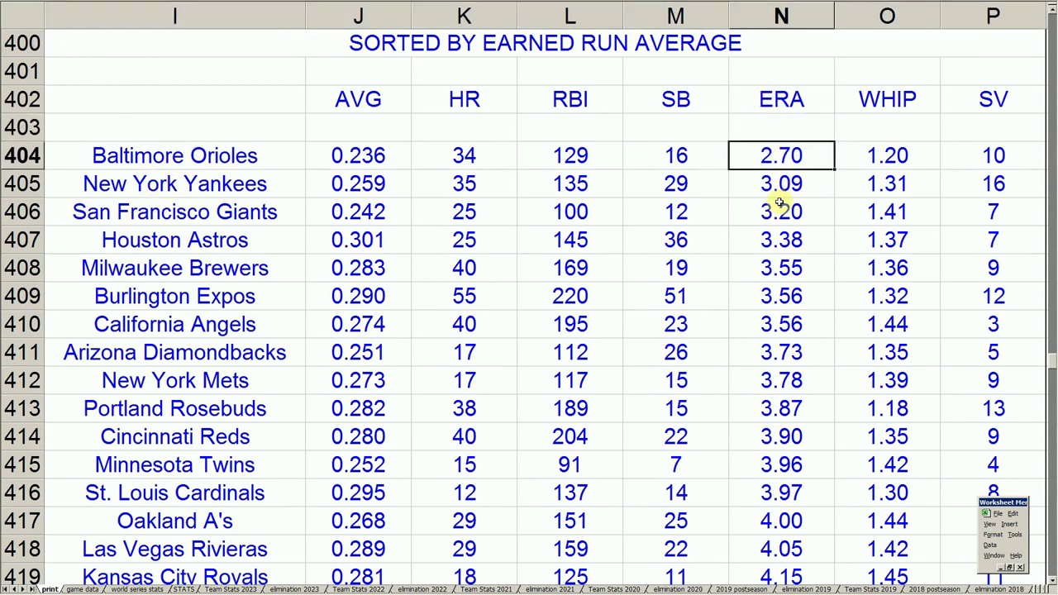
{"action": "left_click", "coordinate": [779, 182]}
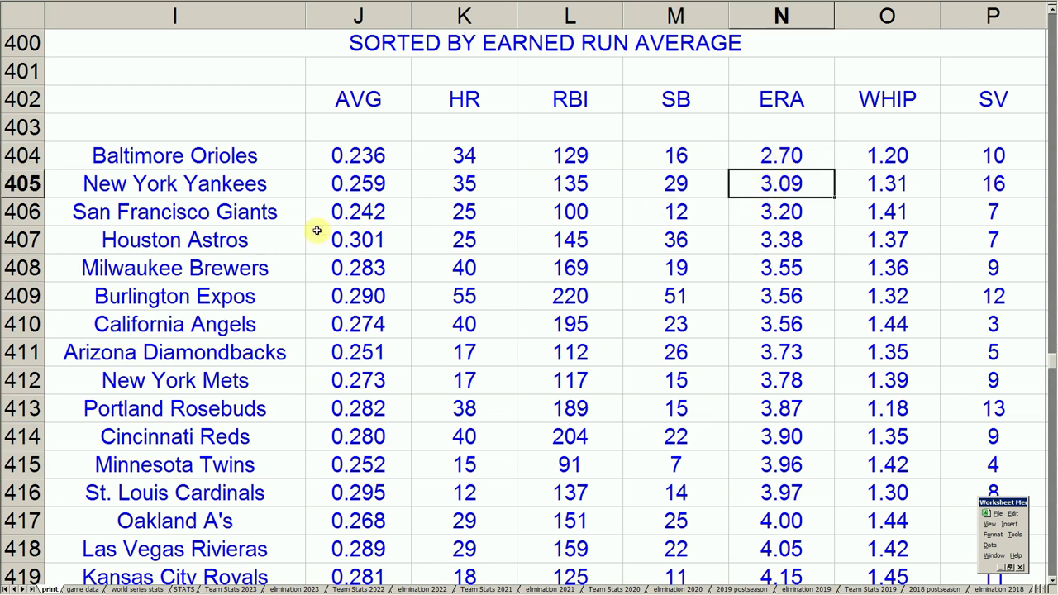
{"action": "left_click_drag", "start_coordinate": [224, 296], "coordinate": [849, 293]}
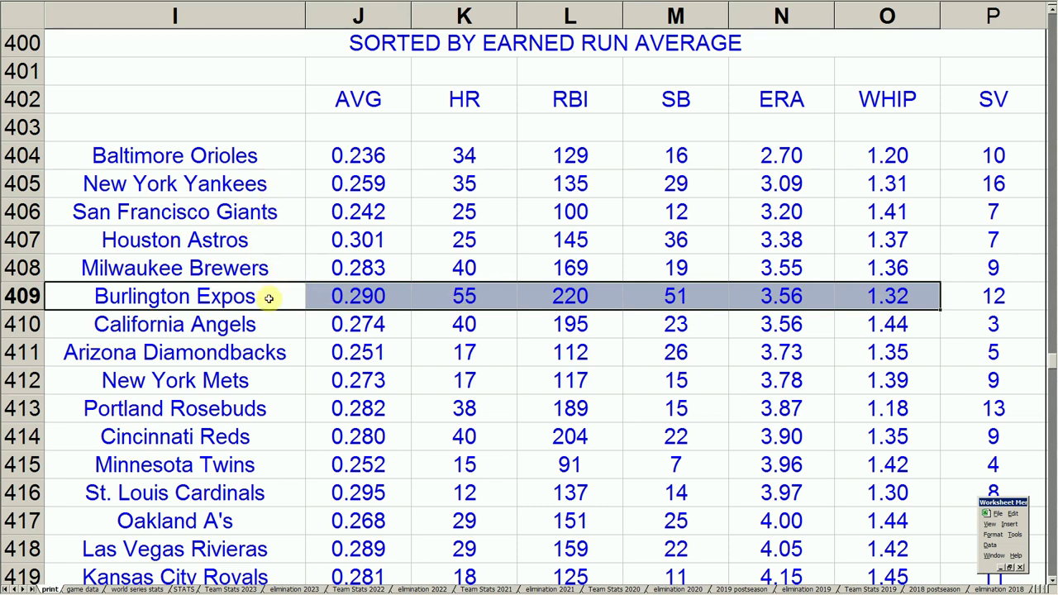
{"action": "left_click_drag", "start_coordinate": [258, 268], "coordinate": [770, 298]}
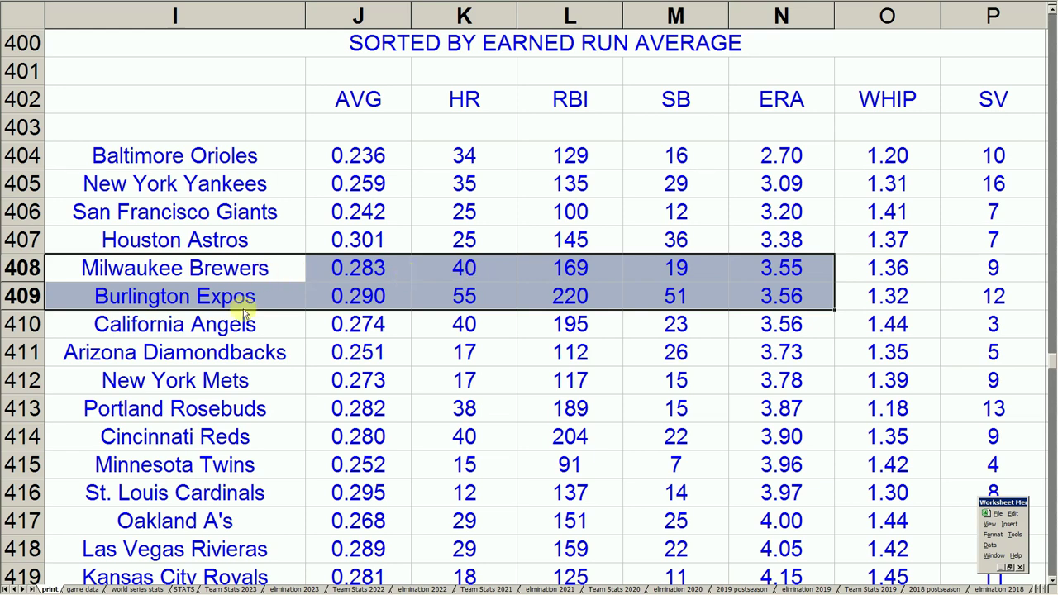
Step: Pick out the California Angels, New York Mets and bottom Colorado Rockies rows, then return home
{"action": "left_click_drag", "start_coordinate": [256, 324], "coordinate": [504, 326]}
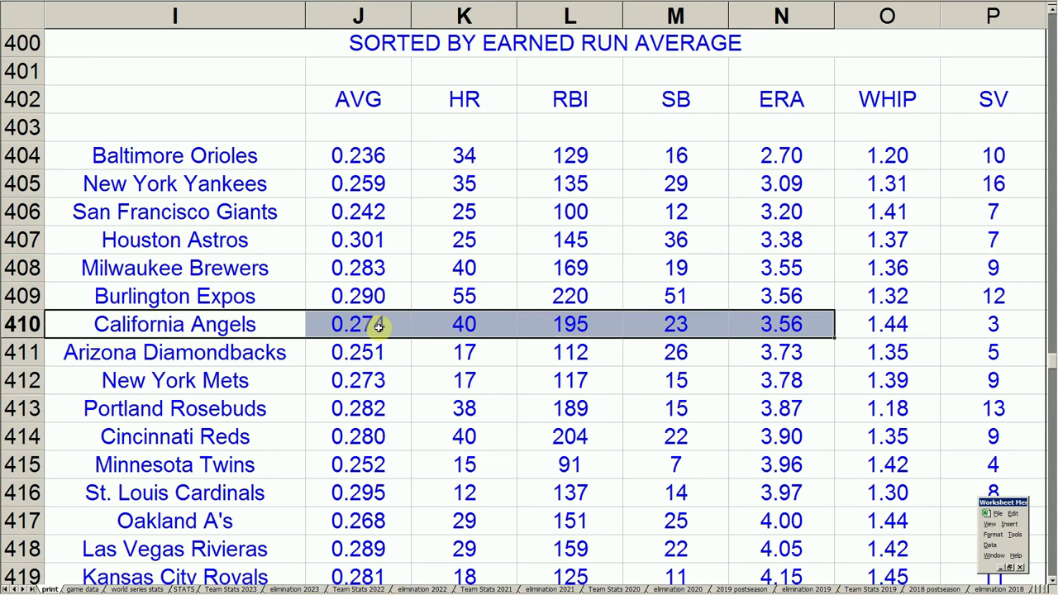
{"action": "left_click", "coordinate": [212, 385]}
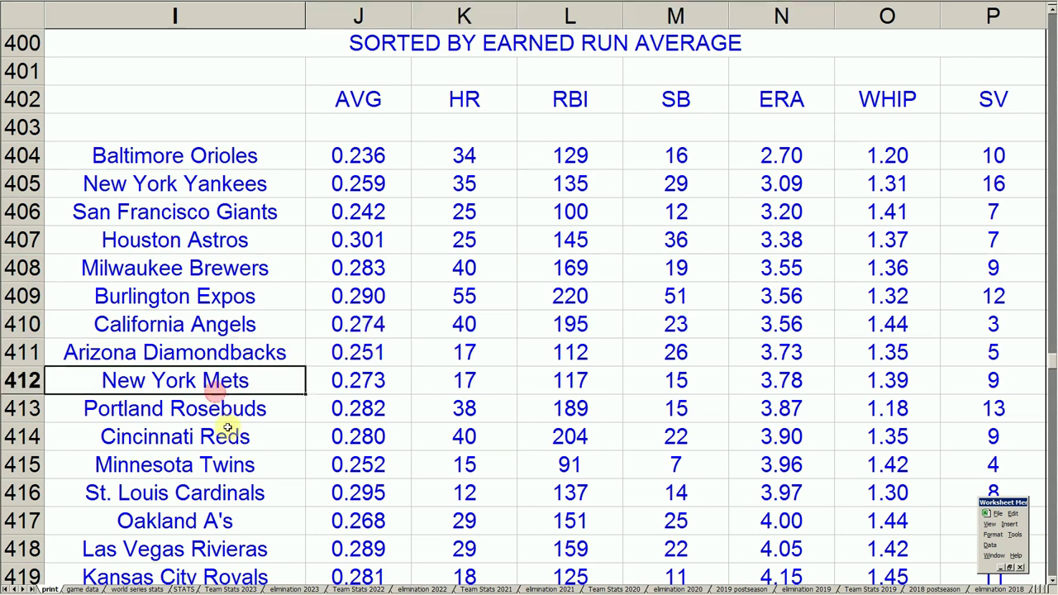
{"action": "scroll", "coordinate": [228, 436], "scroll_direction": "down", "scroll_amount": 1}
{"action": "scroll", "coordinate": [228, 436], "scroll_direction": "down", "scroll_amount": 6}
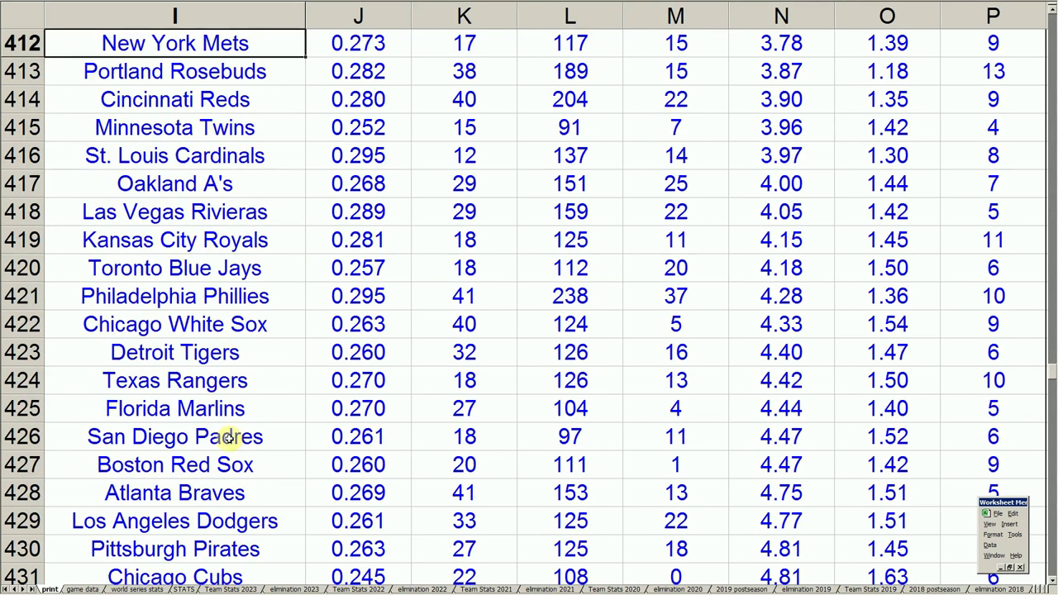
{"action": "left_click_drag", "start_coordinate": [319, 436], "coordinate": [755, 439]}
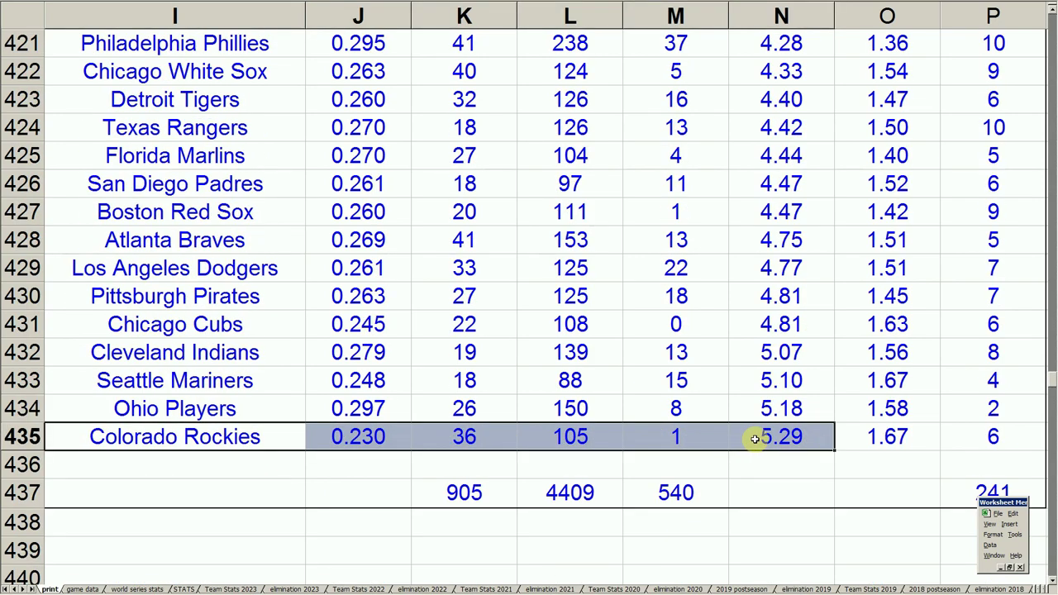
{"action": "key", "text": "Home"}
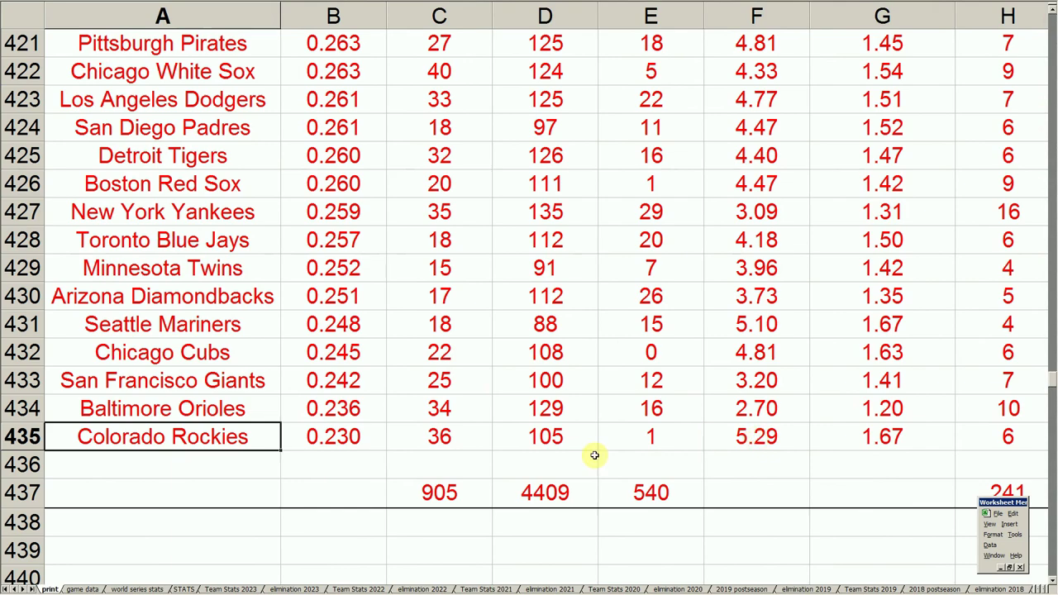
Step: Mark the Baltimore Orioles and Colorado Rockies entries and step across row 435
{"action": "left_click", "coordinate": [251, 407]}
{"action": "left_click", "coordinate": [248, 438]}
{"action": "key", "text": "Right"}
{"action": "key", "text": "Right"}
{"action": "key", "text": "Right"}
{"action": "key", "text": "Right"}
{"action": "key", "text": "Right"}
{"action": "key", "text": "Right"}
{"action": "key", "text": "Right"}
{"action": "key", "text": "Right"}
{"action": "key", "text": "Right"}
{"action": "key", "text": "Right"}
{"action": "key", "text": "Left"}
{"action": "key", "text": "Left"}
{"action": "key", "text": "Left"}
{"action": "key", "text": "Home"}
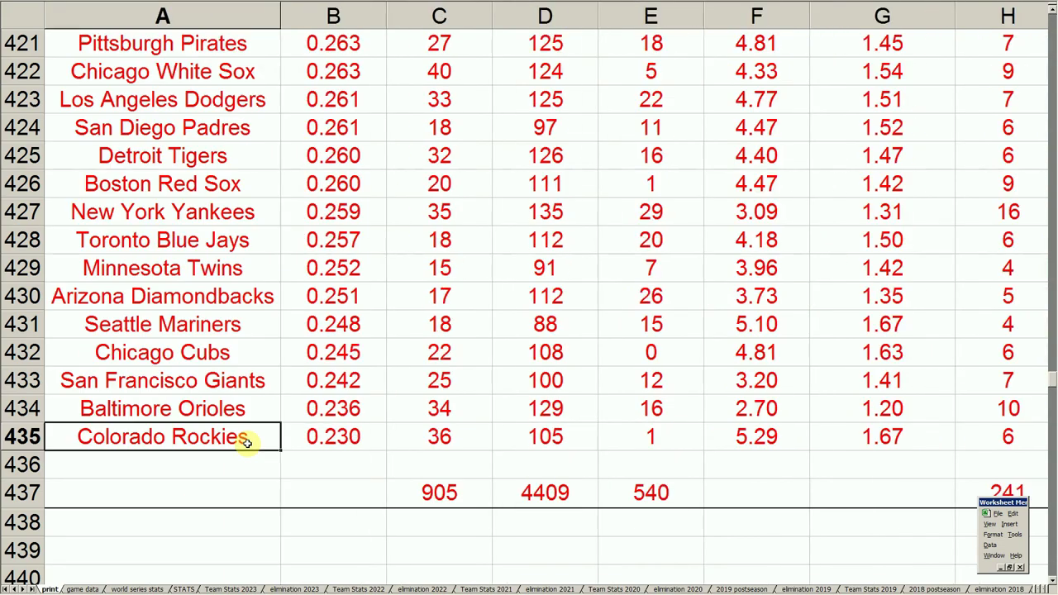
Step: Return to the sheet's top, show the National League table and mark row 15's 7 home runs
{"action": "key", "text": "Page_Up"}
{"action": "key", "text": "Page_Up"}
{"action": "key", "text": "Page_Up"}
{"action": "key", "text": "Page_Up"}
{"action": "key", "text": "Page_Up"}
{"action": "key", "text": "Page_Up"}
{"action": "key", "text": "Page_Up"}
{"action": "key", "text": "Page_Up"}
{"action": "key", "text": "Page_Up"}
{"action": "key", "text": "Page_Up"}
{"action": "key", "text": "Page_Up"}
{"action": "key", "text": "Page_Up"}
{"action": "key", "text": "Page_Up"}
{"action": "key", "text": "Page_Up"}
{"action": "key", "text": "Page_Up"}
{"action": "key", "text": "Page_Up"}
{"action": "key", "text": "Page_Up"}
{"action": "key", "text": "Page_Up"}
{"action": "key", "text": "Page_Up"}
{"action": "key", "text": "Page_Up"}
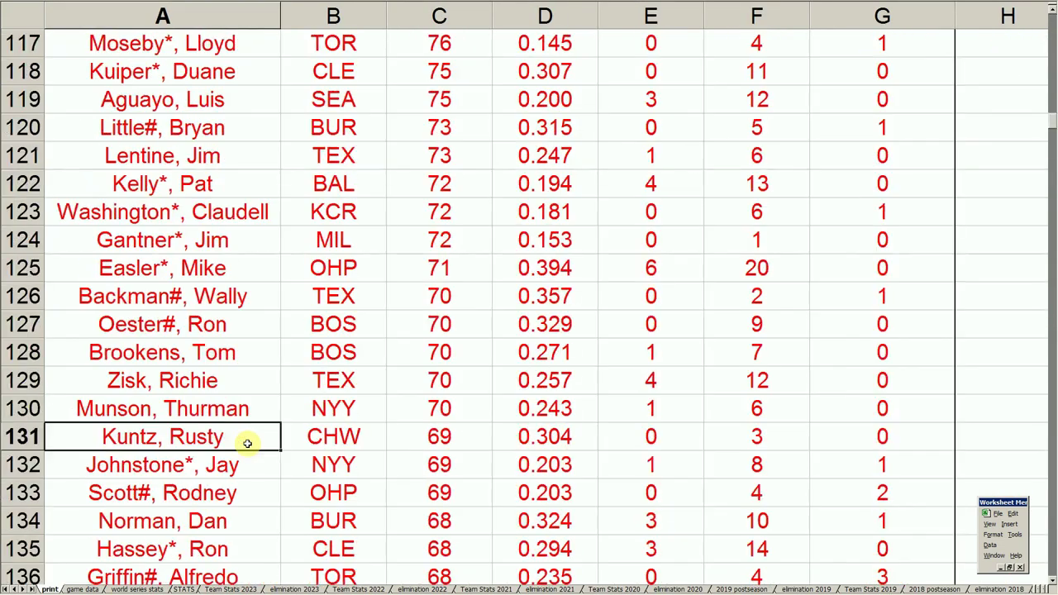
{"action": "key", "text": "Right"}
{"action": "key", "text": "Right"}
{"action": "key", "text": "Right"}
{"action": "key", "text": "Right"}
{"action": "key", "text": "Right"}
{"action": "key", "text": "Right"}
{"action": "key", "text": "Right"}
{"action": "key", "text": "Right"}
{"action": "key", "text": "Right"}
{"action": "key", "text": "Right"}
{"action": "key", "text": "Right"}
{"action": "key", "text": "Right"}
{"action": "key", "text": "Right"}
{"action": "key", "text": "Right"}
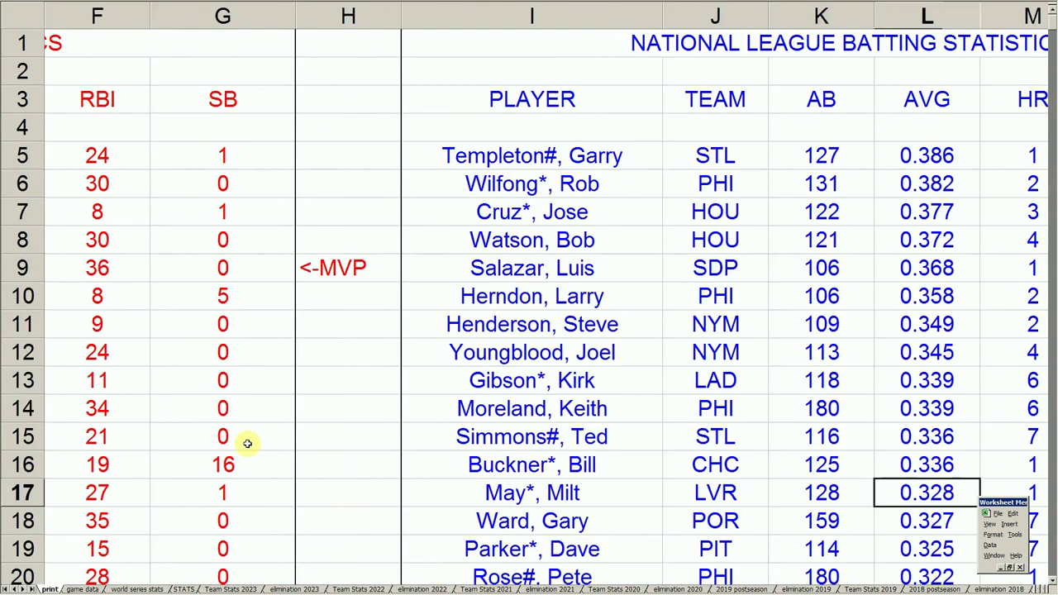
{"action": "key", "text": "Right"}
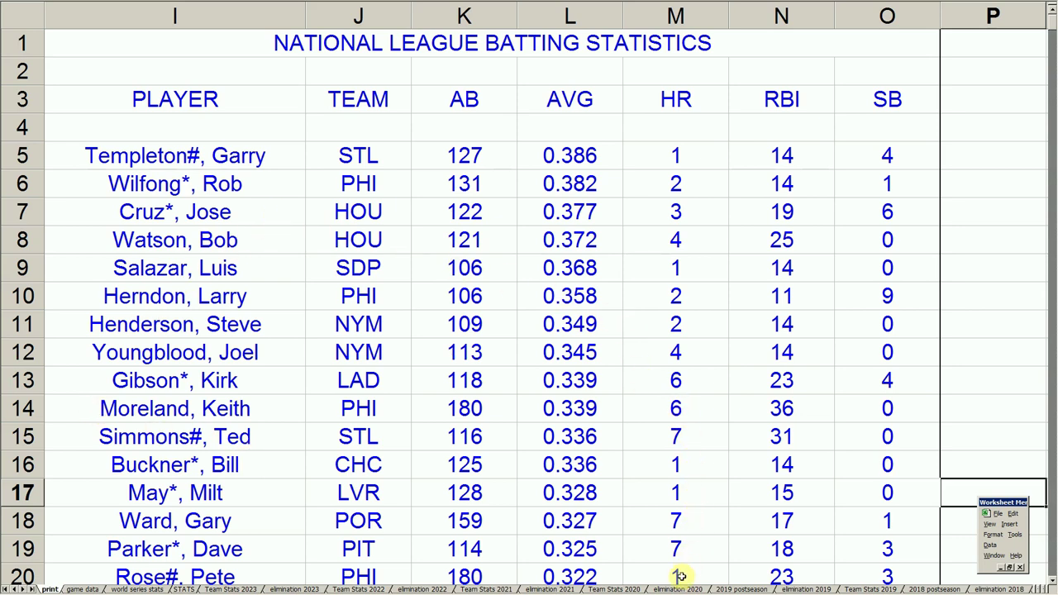
{"action": "left_click", "coordinate": [677, 436]}
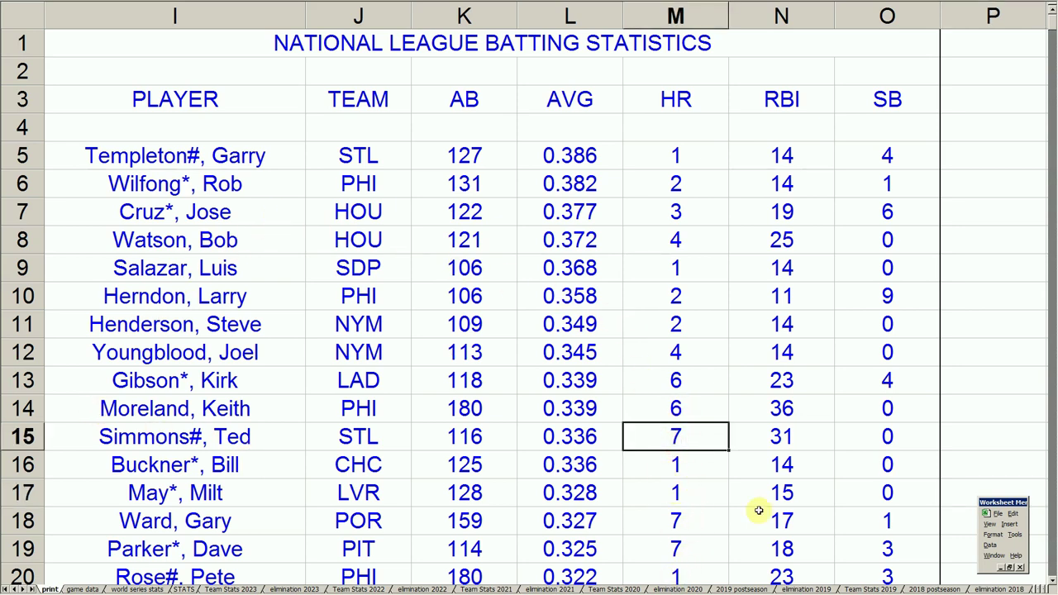
{"action": "left_click", "coordinate": [789, 409]}
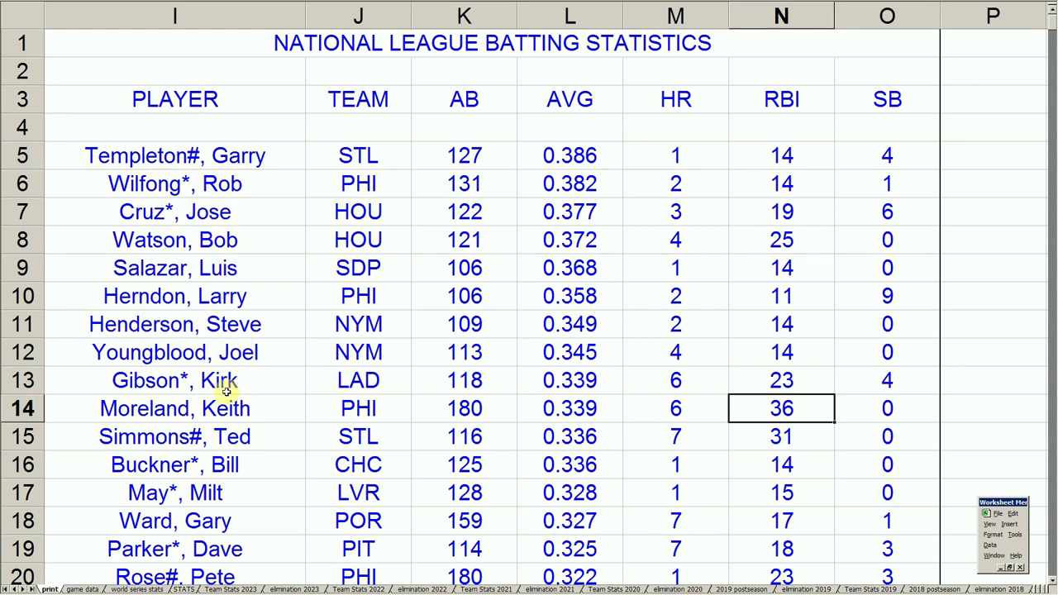
{"action": "left_click", "coordinate": [187, 468]}
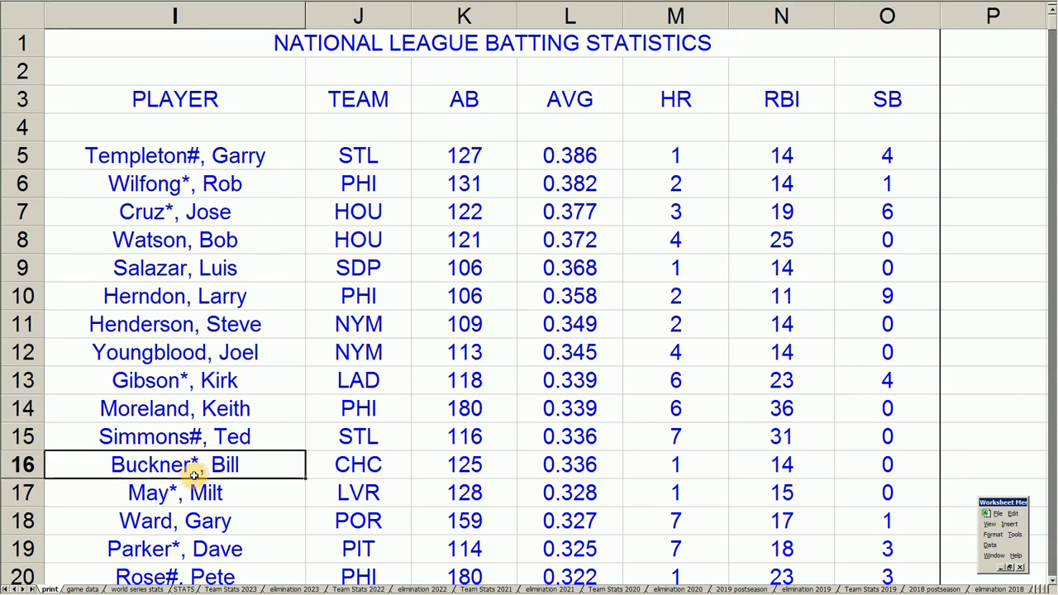
{"action": "scroll", "coordinate": [193, 475], "scroll_direction": "down", "scroll_amount": 1}
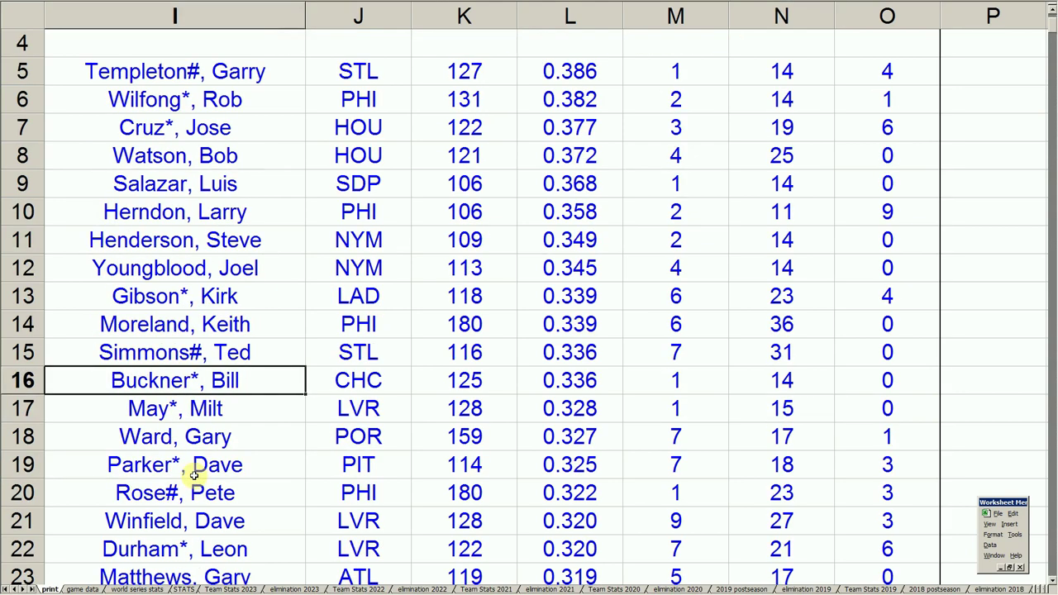
{"action": "scroll", "coordinate": [193, 475], "scroll_direction": "down", "scroll_amount": 2}
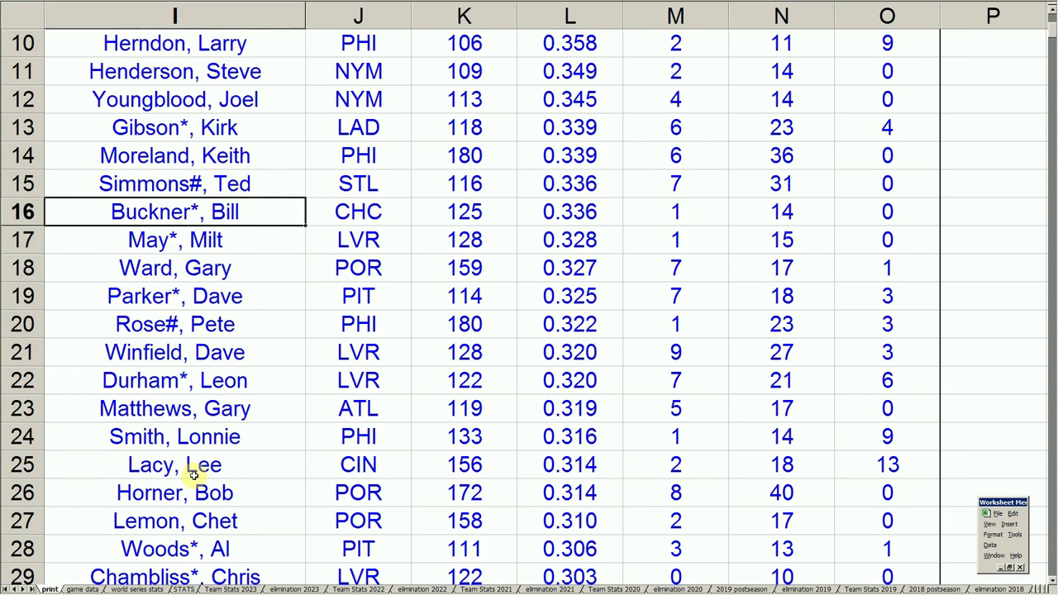
{"action": "left_click_drag", "start_coordinate": [207, 492], "coordinate": [782, 500]}
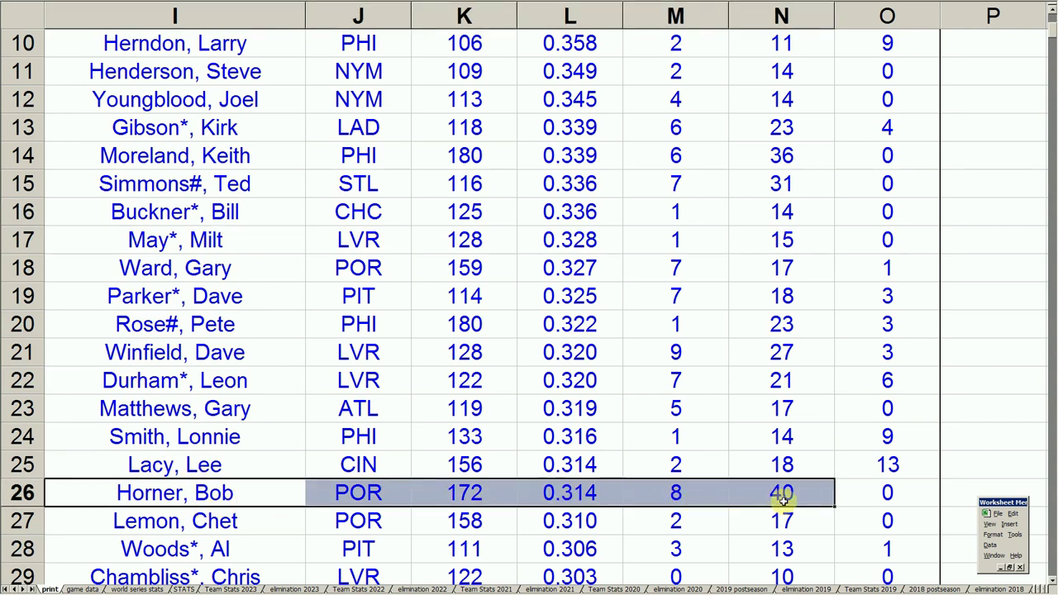
{"action": "left_click", "coordinate": [783, 496]}
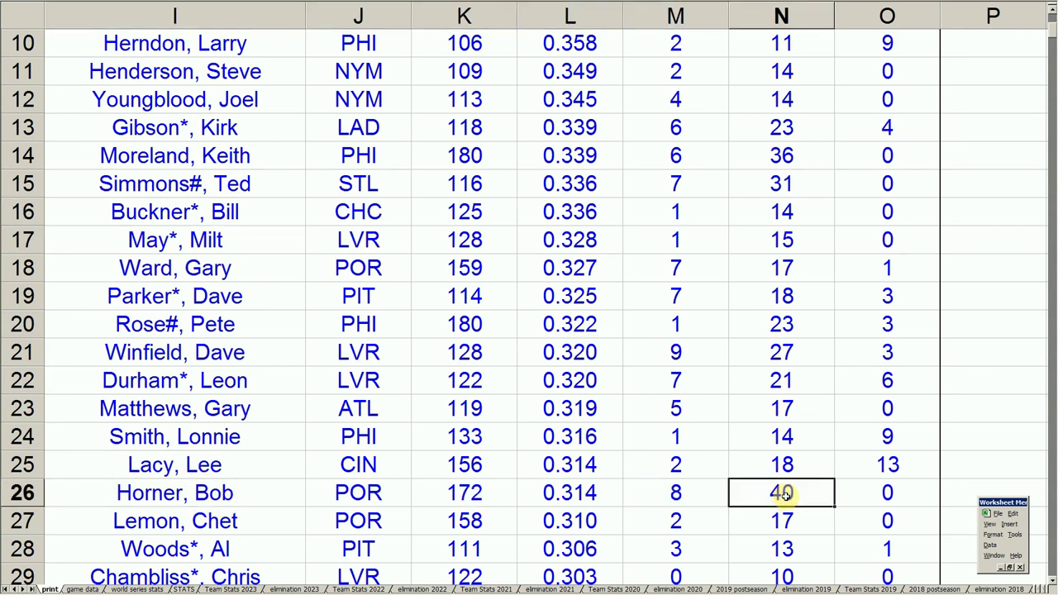
{"action": "left_click", "coordinate": [695, 493]}
{"action": "left_click", "coordinate": [683, 350]}
{"action": "left_click", "coordinate": [258, 493]}
{"action": "scroll", "coordinate": [259, 517], "scroll_direction": "down", "scroll_amount": 2}
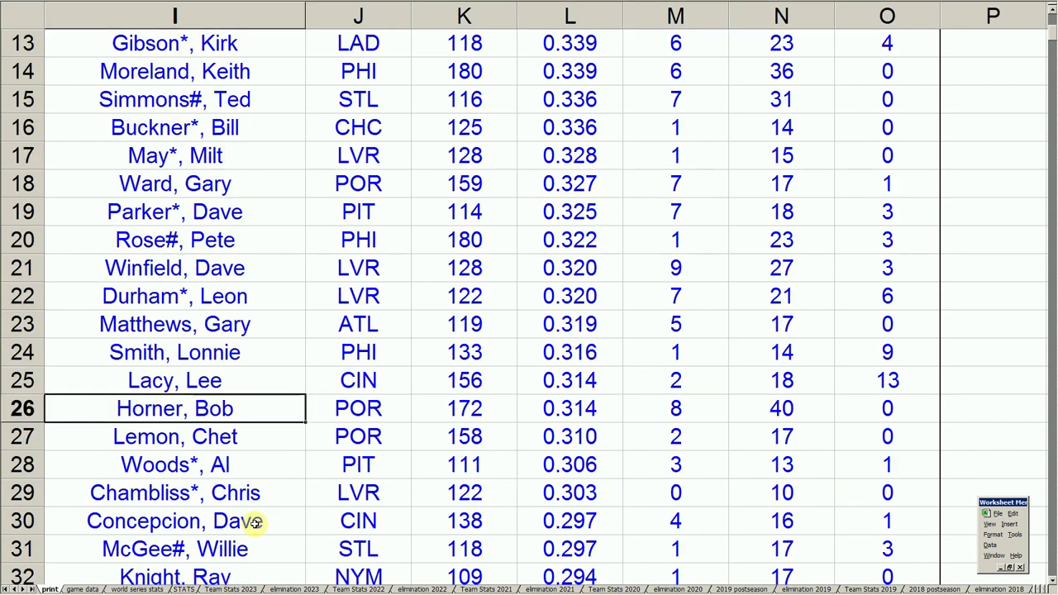
{"action": "scroll", "coordinate": [255, 524], "scroll_direction": "down", "scroll_amount": 1}
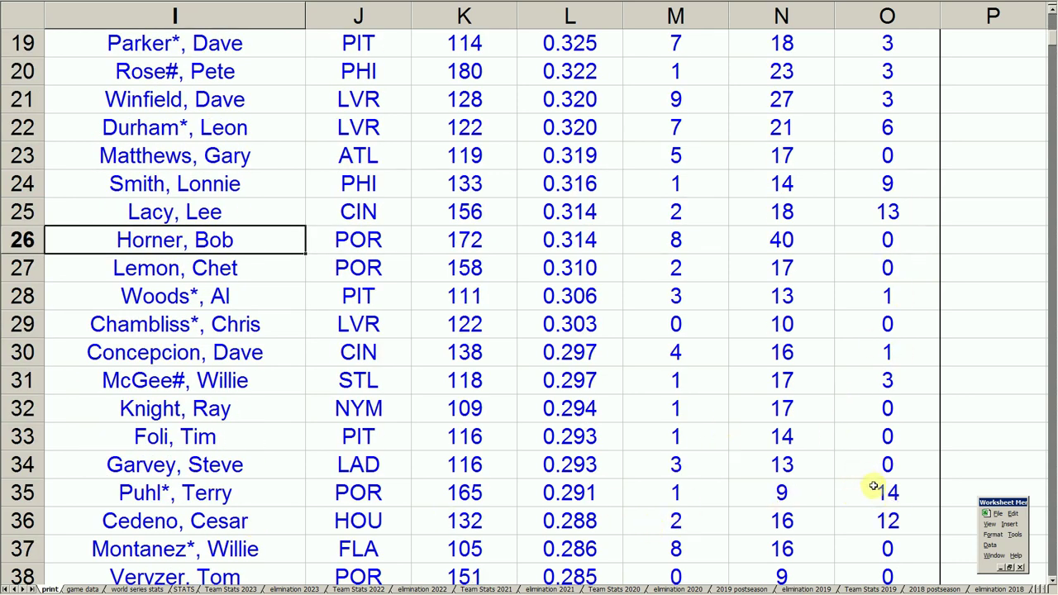
{"action": "left_click", "coordinate": [288, 510]}
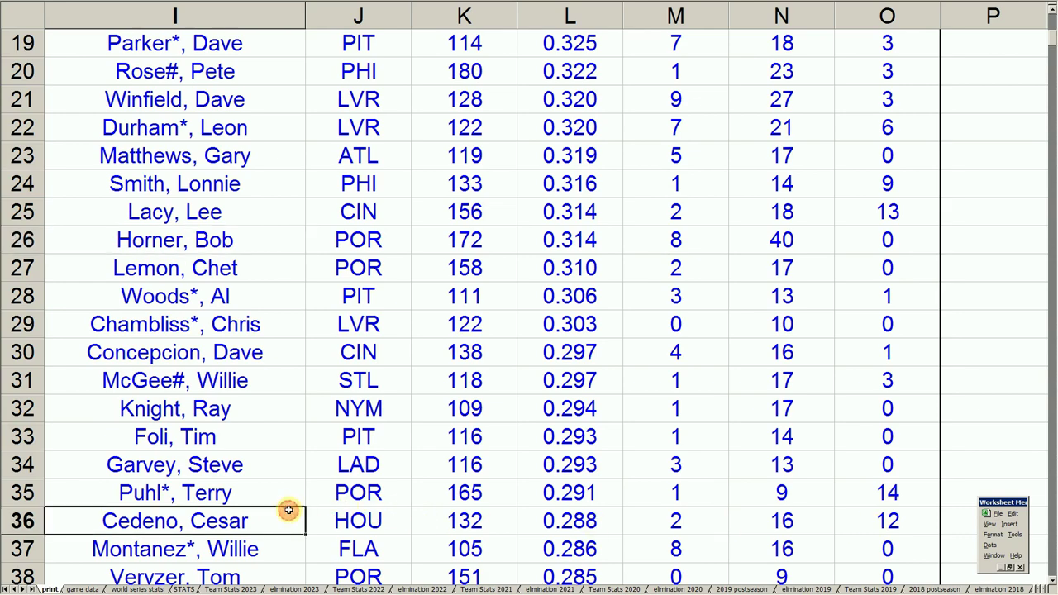
{"action": "scroll", "coordinate": [283, 510], "scroll_direction": "down", "scroll_amount": 3}
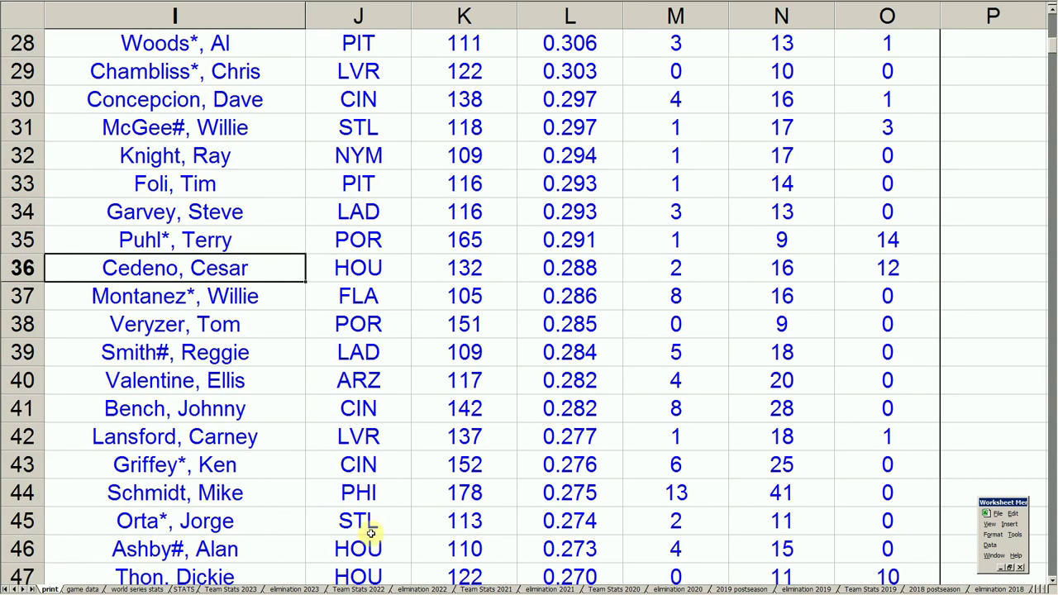
{"action": "left_click_drag", "start_coordinate": [290, 493], "coordinate": [868, 494]}
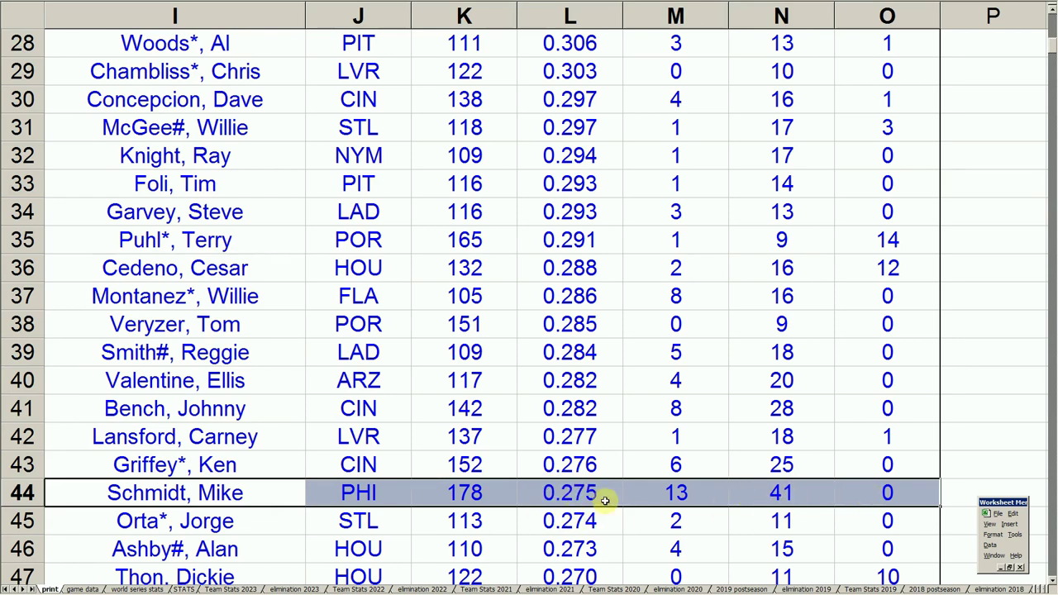
{"action": "left_click", "coordinate": [218, 464]}
{"action": "left_click", "coordinate": [221, 494]}
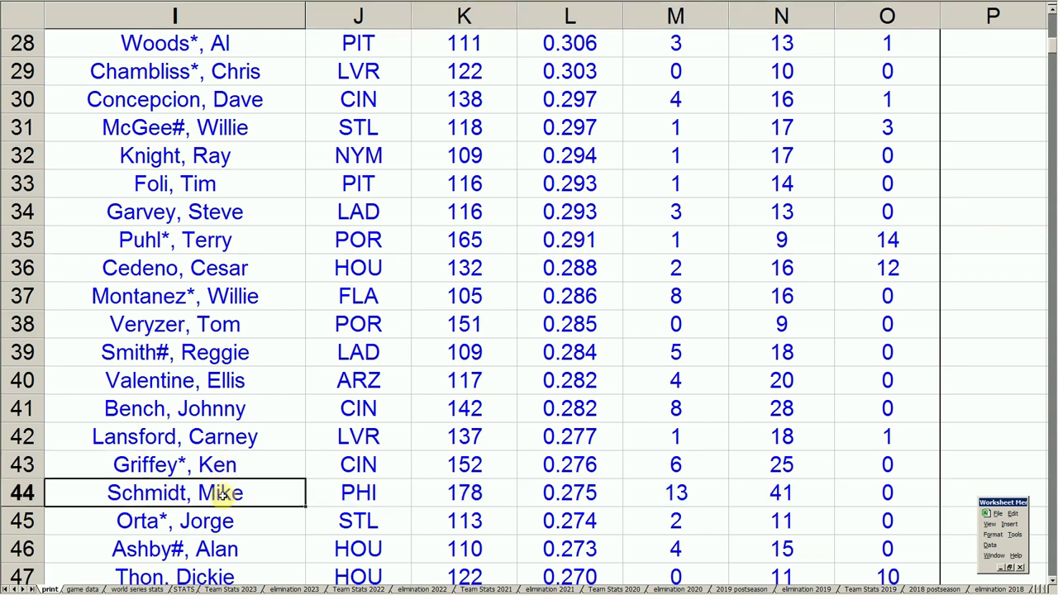
{"action": "key", "text": "Down"}
{"action": "key", "text": "Down"}
{"action": "key", "text": "Down"}
{"action": "key", "text": "Down"}
{"action": "key", "text": "Down"}
{"action": "key", "text": "Down"}
{"action": "key", "text": "Up"}
{"action": "key", "text": "Up"}
{"action": "key", "text": "Up"}
{"action": "key", "text": "Up"}
{"action": "key", "text": "Up"}
{"action": "key", "text": "Up"}
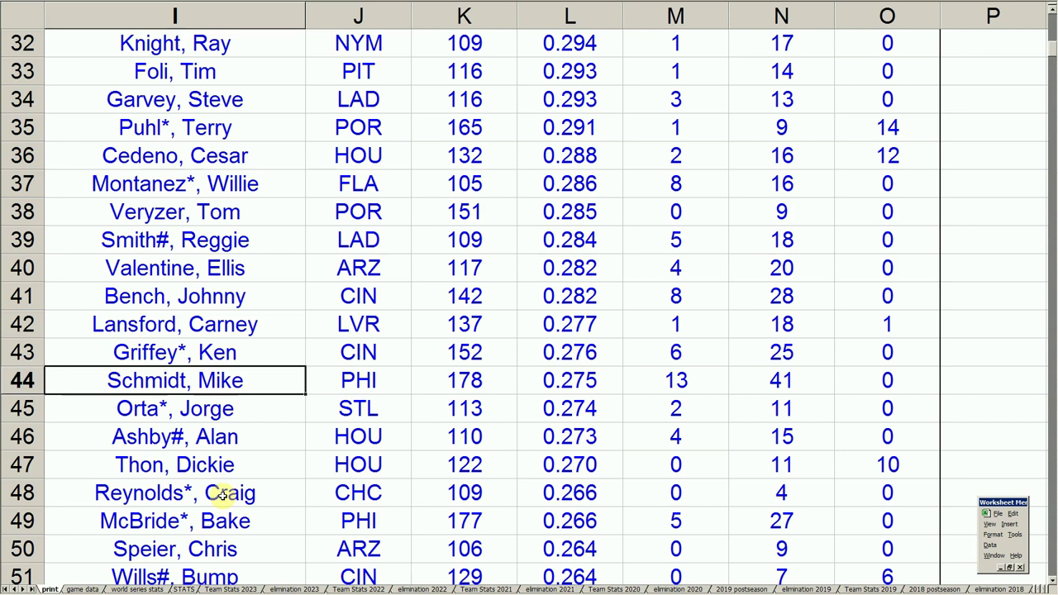
{"action": "key", "text": "Down"}
{"action": "key", "text": "Down"}
{"action": "key", "text": "Down"}
{"action": "key", "text": "Down"}
{"action": "key", "text": "Down"}
{"action": "key", "text": "Down"}
{"action": "key", "text": "Down"}
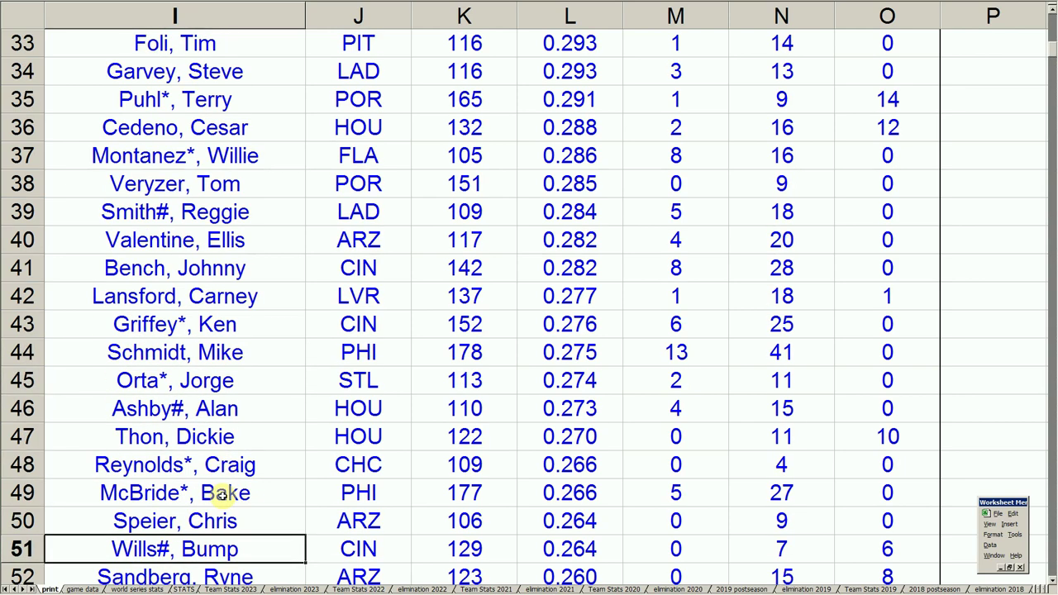
{"action": "key", "text": "Down"}
{"action": "key", "text": "Down"}
{"action": "key", "text": "Down"}
{"action": "key", "text": "Down"}
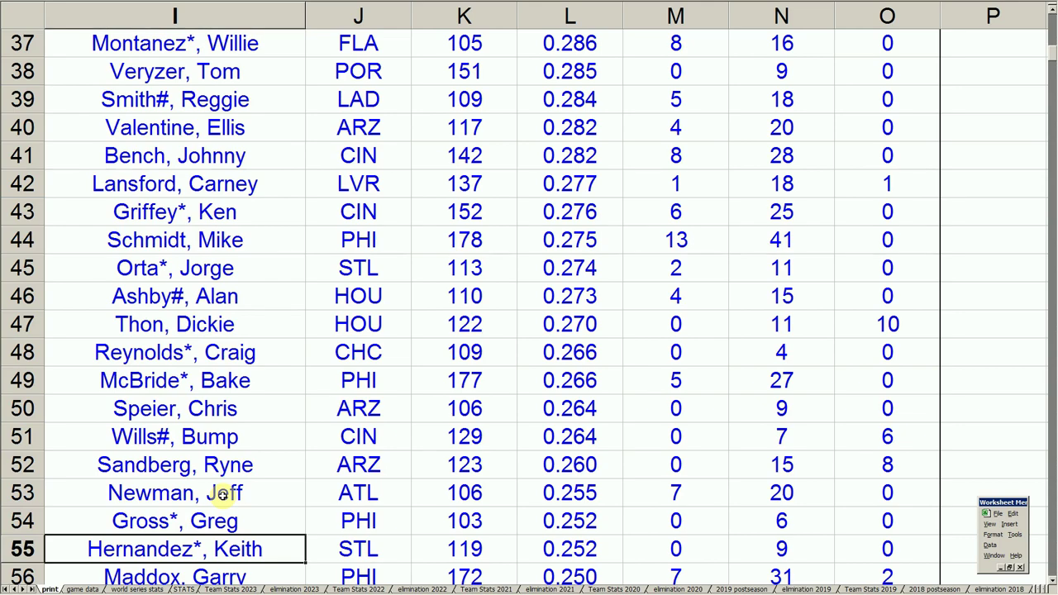
{"action": "key", "text": "Down"}
{"action": "key", "text": "Down"}
{"action": "key", "text": "Down"}
{"action": "key", "text": "Down"}
{"action": "key", "text": "Down"}
{"action": "key", "text": "Down"}
{"action": "key", "text": "Down"}
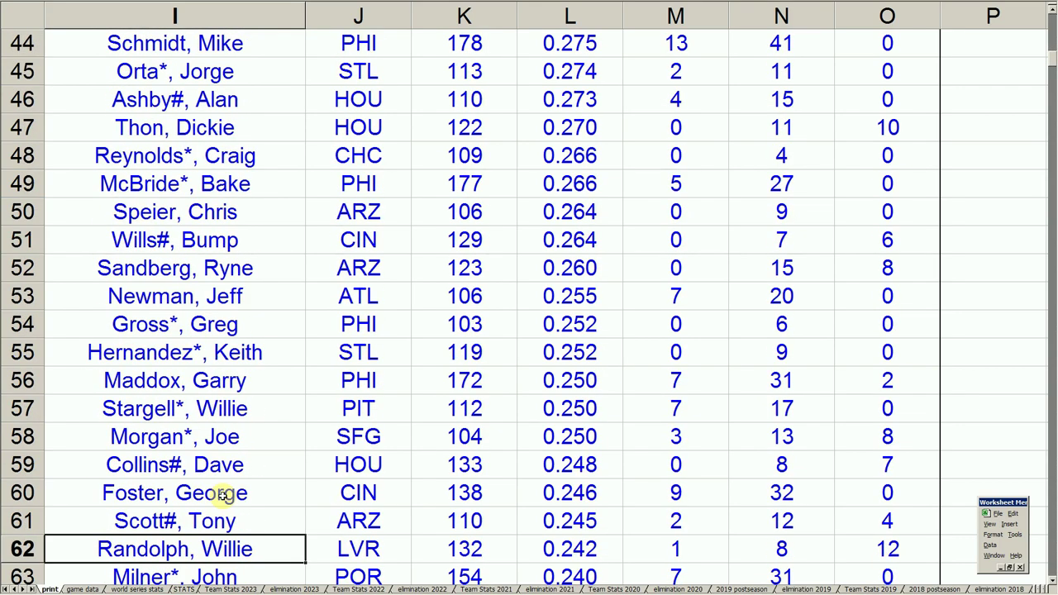
{"action": "key", "text": "Up"}
{"action": "key", "text": "Up"}
{"action": "key", "text": "Right"}
{"action": "key", "text": "Right"}
{"action": "key", "text": "Right"}
{"action": "key", "text": "Right"}
{"action": "key", "text": "Right"}
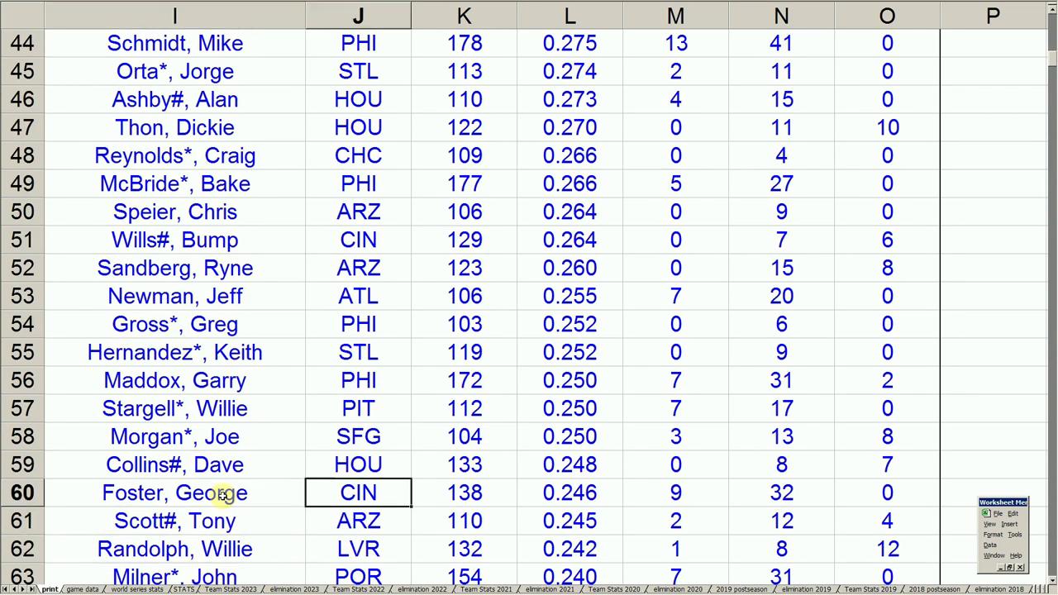
{"action": "key", "text": "Left"}
{"action": "key", "text": "Left"}
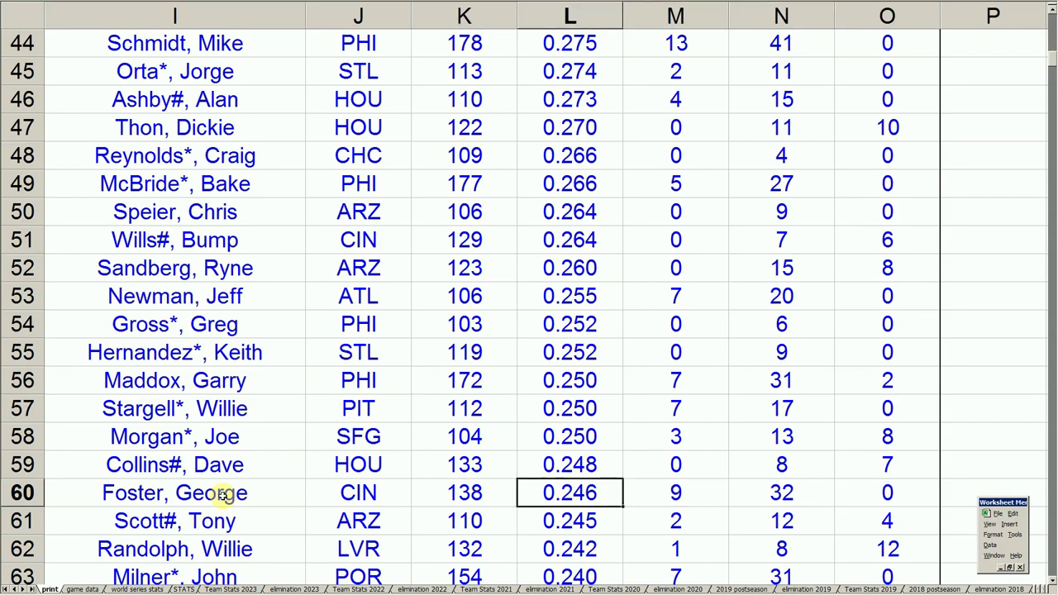
{"action": "key", "text": "Down"}
{"action": "key", "text": "Down"}
{"action": "key", "text": "Down"}
{"action": "key", "text": "Down"}
{"action": "key", "text": "Down"}
{"action": "key", "text": "Down"}
{"action": "key", "text": "Down"}
{"action": "key", "text": "Down"}
{"action": "key", "text": "Down"}
{"action": "key", "text": "Down"}
{"action": "key", "text": "Down"}
{"action": "key", "text": "Down"}
{"action": "key", "text": "Down"}
{"action": "key", "text": "Down"}
{"action": "key", "text": "Down"}
{"action": "key", "text": "Down"}
{"action": "key", "text": "Down"}
{"action": "key", "text": "Down"}
{"action": "key", "text": "Down"}
{"action": "key", "text": "Down"}
{"action": "key", "text": "Down"}
{"action": "key", "text": "Down"}
{"action": "key", "text": "Down"}
{"action": "key", "text": "Down"}
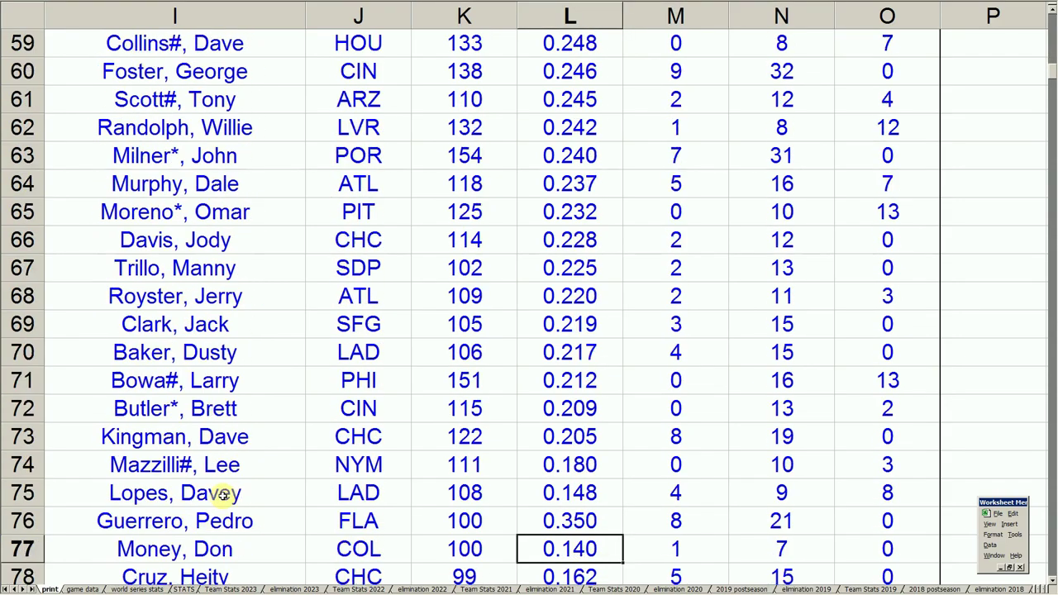
{"action": "key", "text": "Down"}
{"action": "key", "text": "Down"}
{"action": "key", "text": "Down"}
{"action": "key", "text": "Down"}
{"action": "key", "text": "Down"}
{"action": "key", "text": "Down"}
{"action": "key", "text": "Down"}
{"action": "key", "text": "Down"}
{"action": "key", "text": "Down"}
{"action": "key", "text": "Down"}
{"action": "key", "text": "Down"}
{"action": "key", "text": "Down"}
{"action": "key", "text": "Down"}
{"action": "key", "text": "Down"}
{"action": "key", "text": "Down"}
{"action": "key", "text": "Down"}
{"action": "key", "text": "Down"}
{"action": "key", "text": "Down"}
{"action": "key", "text": "Down"}
{"action": "key", "text": "Down"}
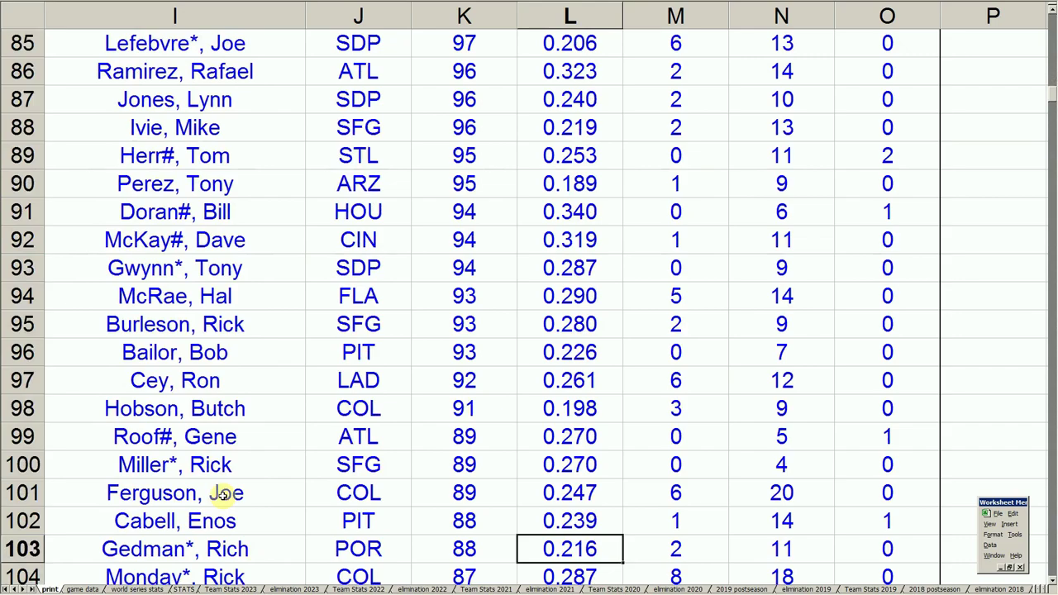
{"action": "key", "text": "Down"}
{"action": "key", "text": "Down"}
{"action": "key", "text": "Down"}
{"action": "key", "text": "Down"}
{"action": "key", "text": "Down"}
{"action": "key", "text": "Down"}
{"action": "key", "text": "Down"}
{"action": "key", "text": "Down"}
{"action": "key", "text": "Down"}
{"action": "key", "text": "Down"}
{"action": "key", "text": "Down"}
{"action": "key", "text": "Down"}
{"action": "key", "text": "Down"}
{"action": "key", "text": "Down"}
{"action": "key", "text": "Down"}
{"action": "key", "text": "Down"}
{"action": "key", "text": "Down"}
{"action": "key", "text": "Down"}
{"action": "key", "text": "Down"}
{"action": "key", "text": "Down"}
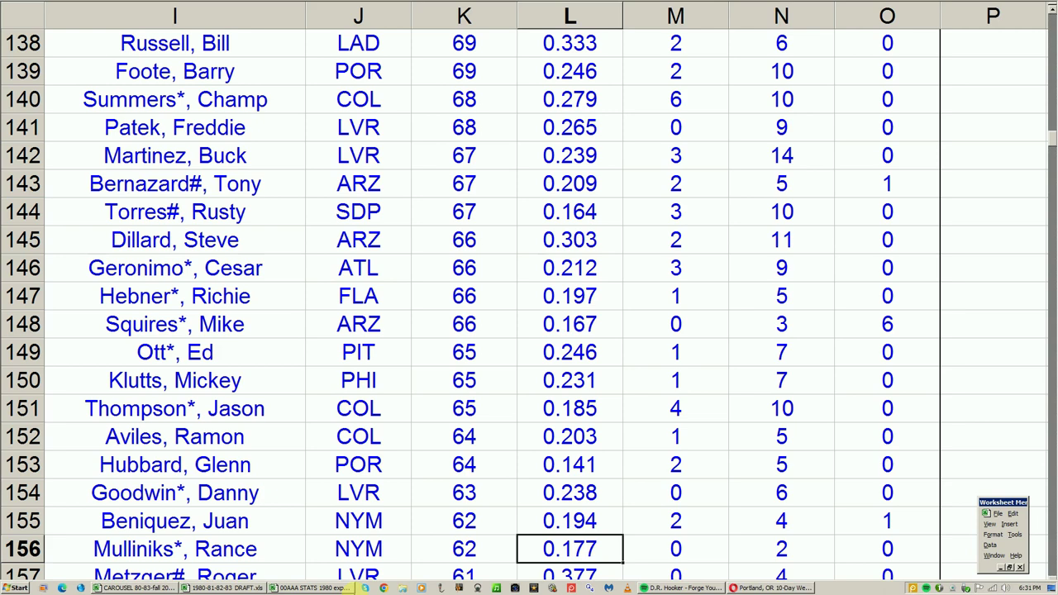
{"action": "right_click", "coordinate": [312, 587]}
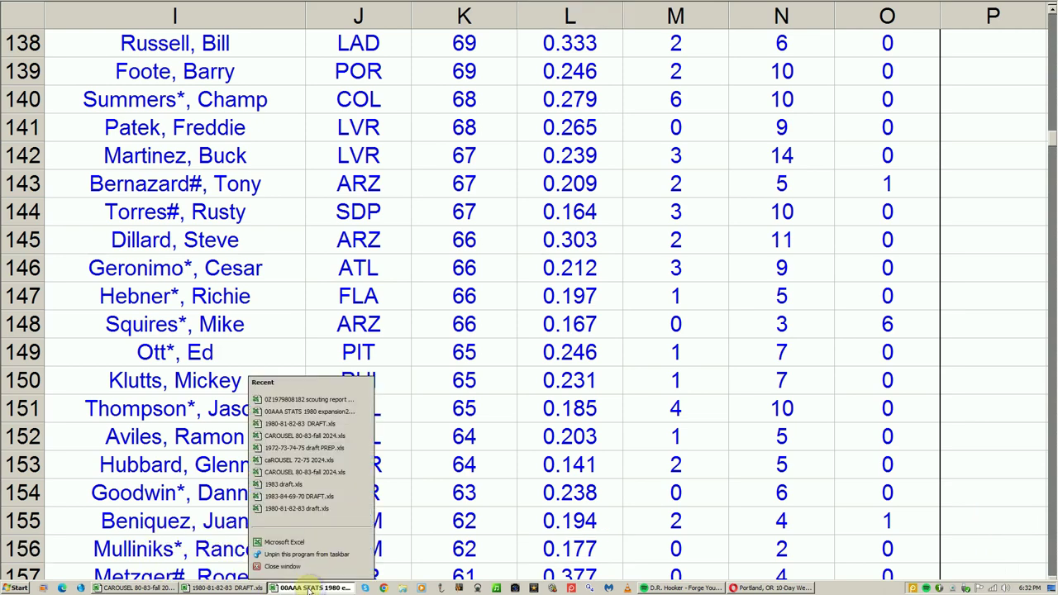
Step: Close the 1980 stats workbook without saving and dock the floating command bar
{"action": "left_click", "coordinate": [298, 567]}
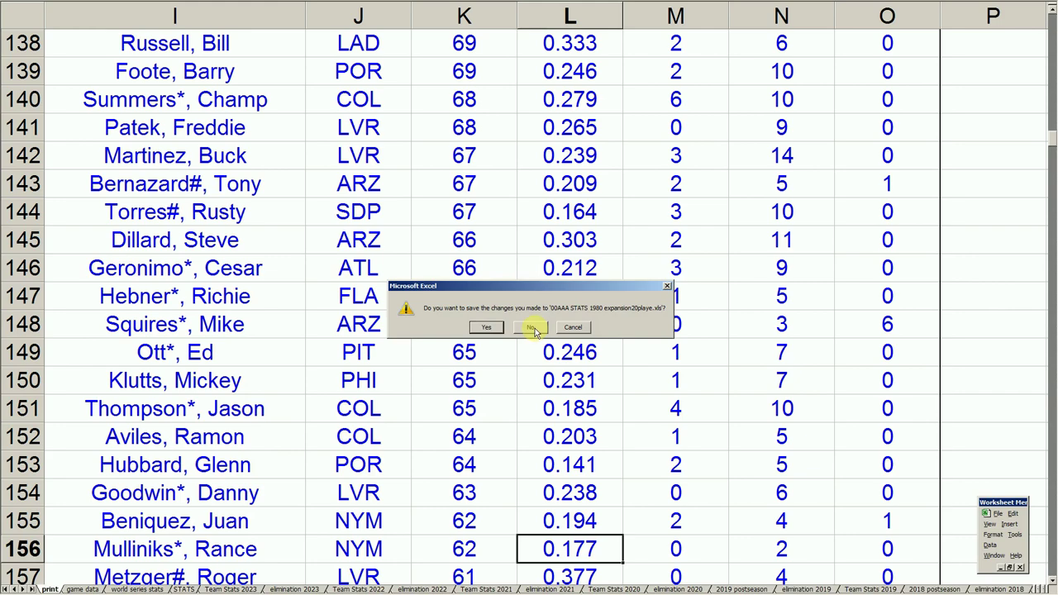
{"action": "left_click", "coordinate": [531, 327]}
{"action": "left_click_drag", "start_coordinate": [998, 503], "coordinate": [628, 5]}
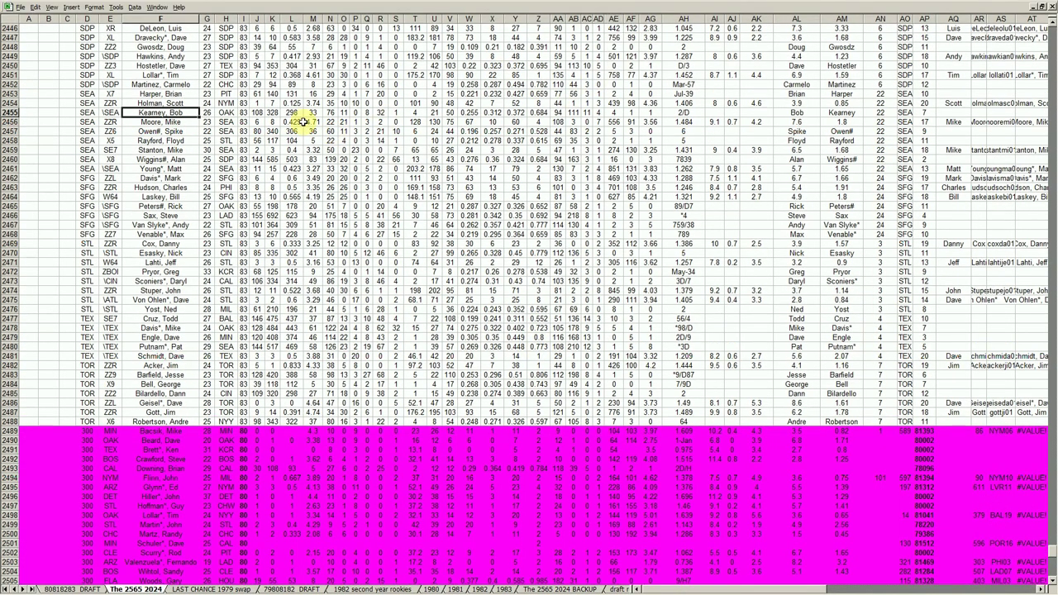
Step: Restore DRAFT, maximize CAROUSEL 80-83-fall 2024, and show its ROSTERS end of 2023 sheet
{"action": "left_click", "coordinate": [1043, 7]}
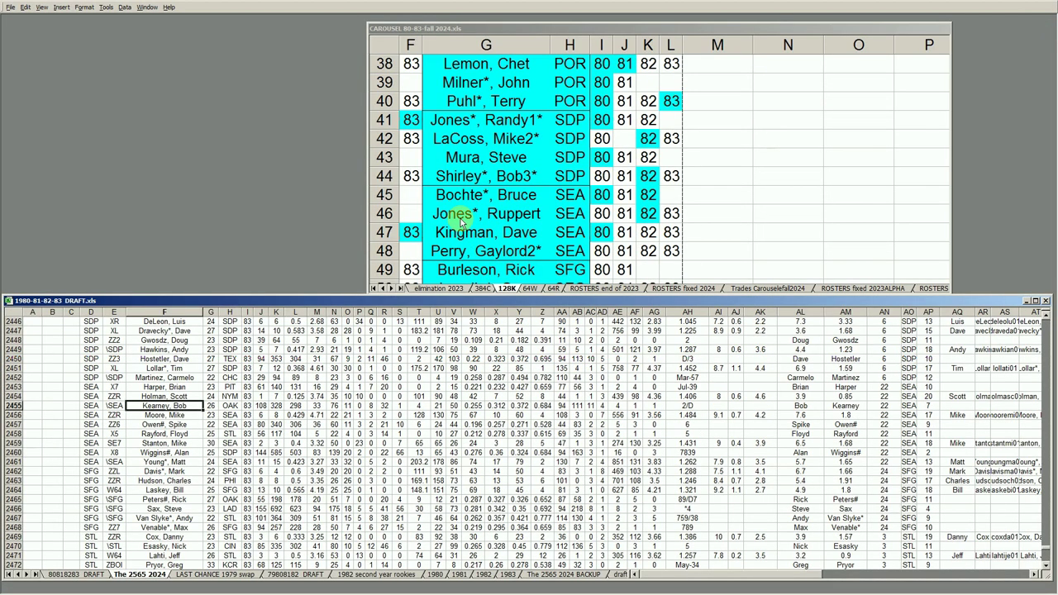
{"action": "left_click", "coordinate": [845, 30]}
{"action": "left_click", "coordinate": [935, 30]}
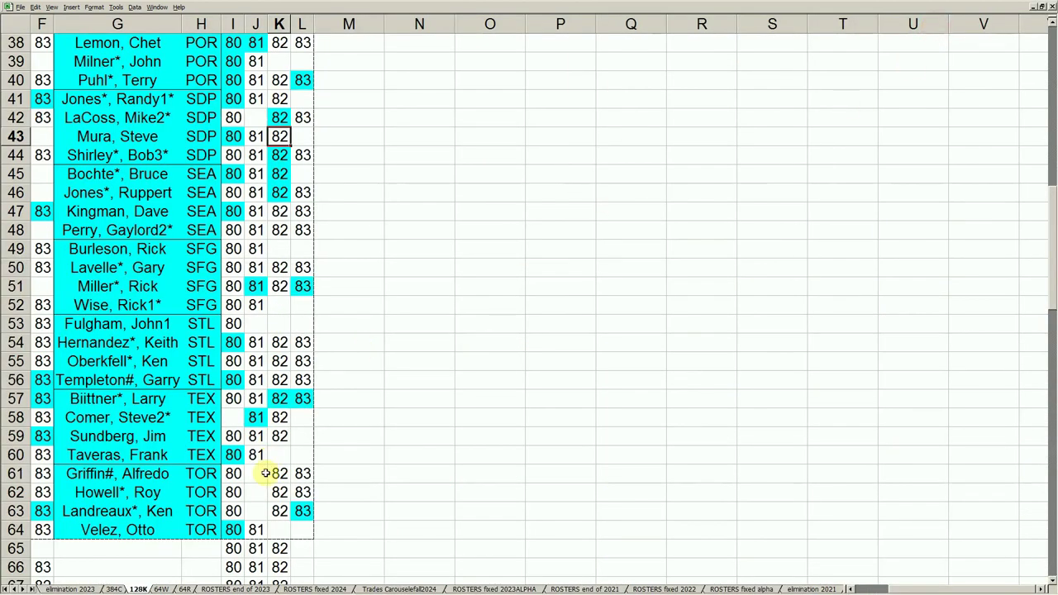
{"action": "left_click", "coordinate": [238, 588]}
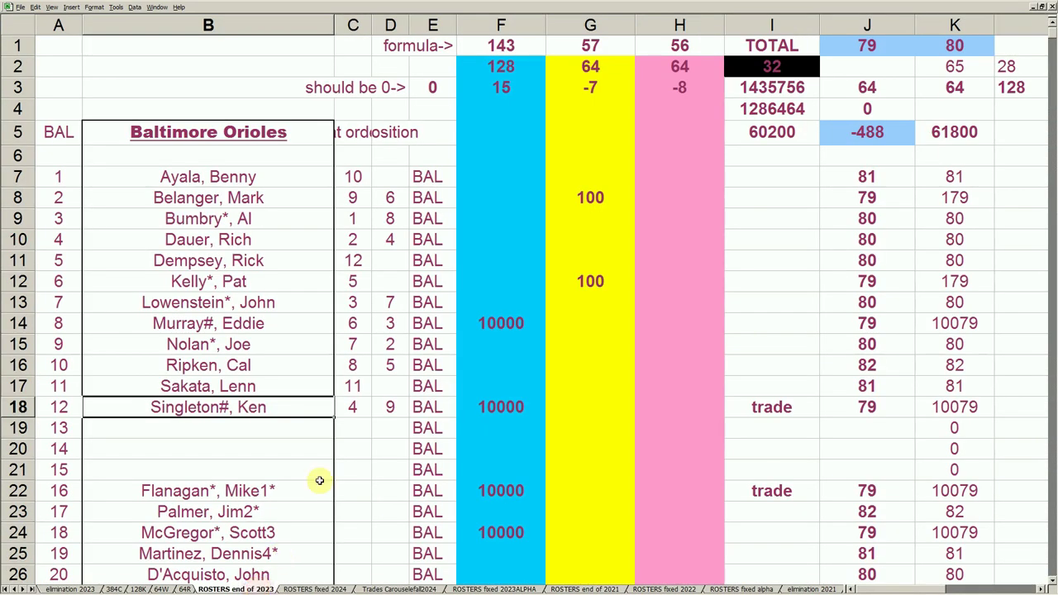
{"action": "left_click", "coordinate": [1051, 581]}
{"action": "left_click", "coordinate": [1051, 581]}
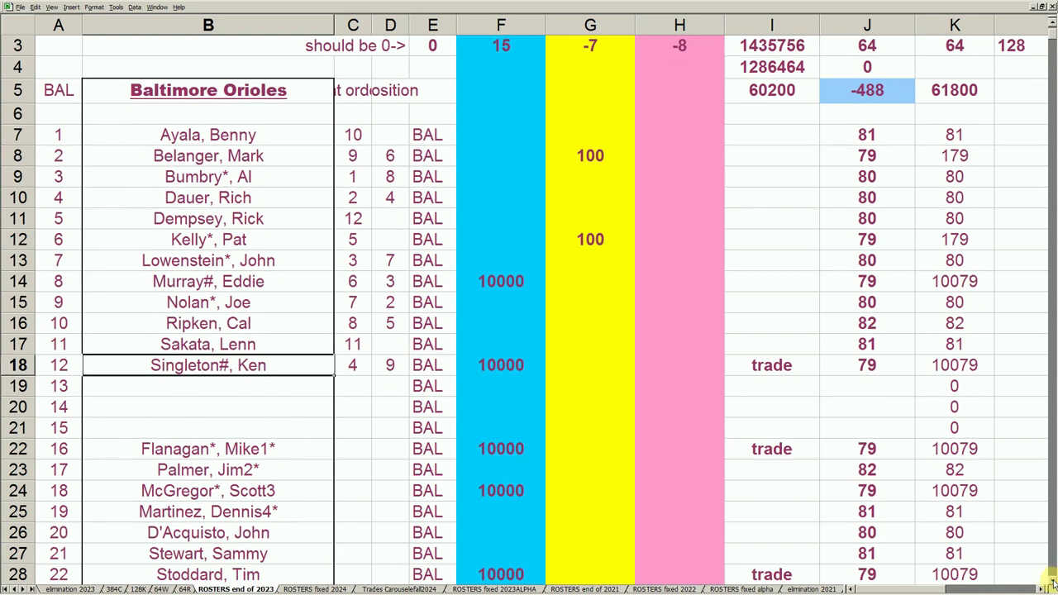
{"action": "left_click", "coordinate": [1051, 581]}
{"action": "left_click", "coordinate": [1051, 581]}
{"action": "left_click", "coordinate": [279, 253]}
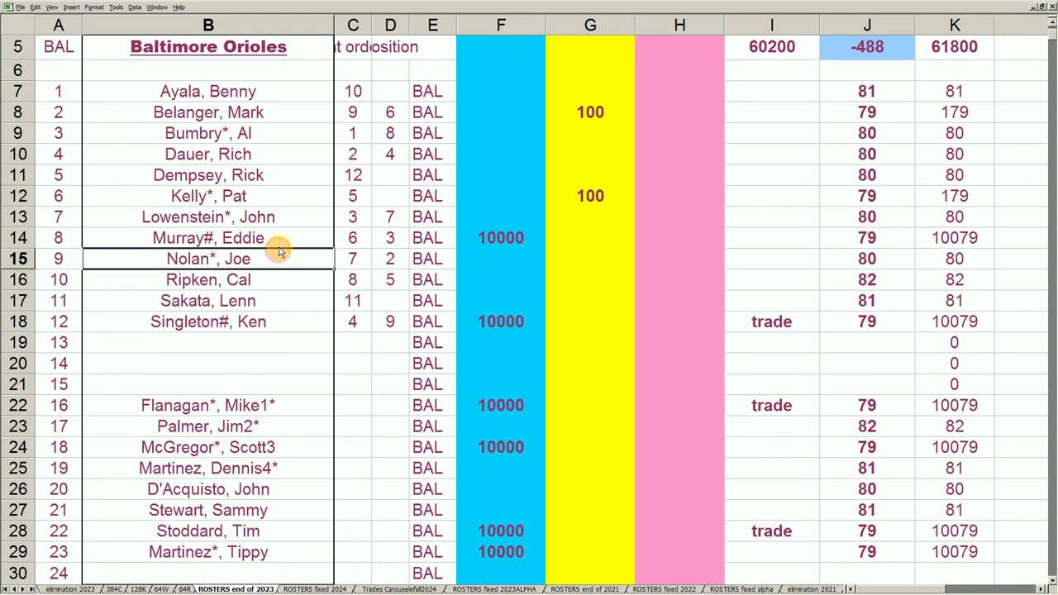
{"action": "key", "text": "Page_Down"}
{"action": "key", "text": "Page_Down"}
{"action": "key", "text": "Page_Down"}
{"action": "key", "text": "Page_Down"}
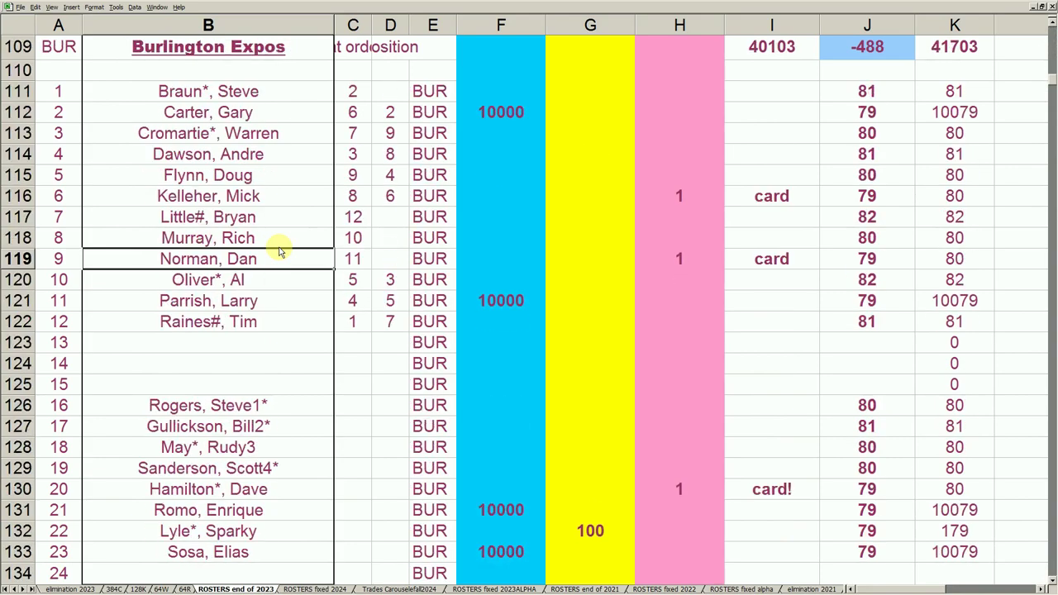
{"action": "key", "text": "Page_Down"}
{"action": "key", "text": "Page_Down"}
{"action": "key", "text": "Page_Down"}
{"action": "key", "text": "Page_Down"}
{"action": "key", "text": "Page_Down"}
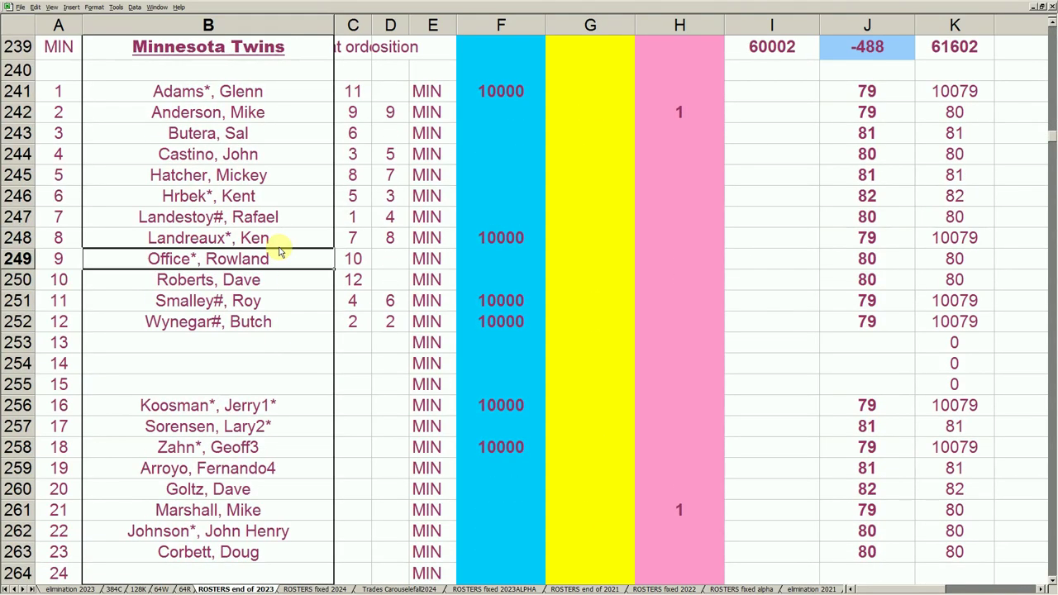
{"action": "key", "text": "Page_Up"}
{"action": "key", "text": "Page_Up"}
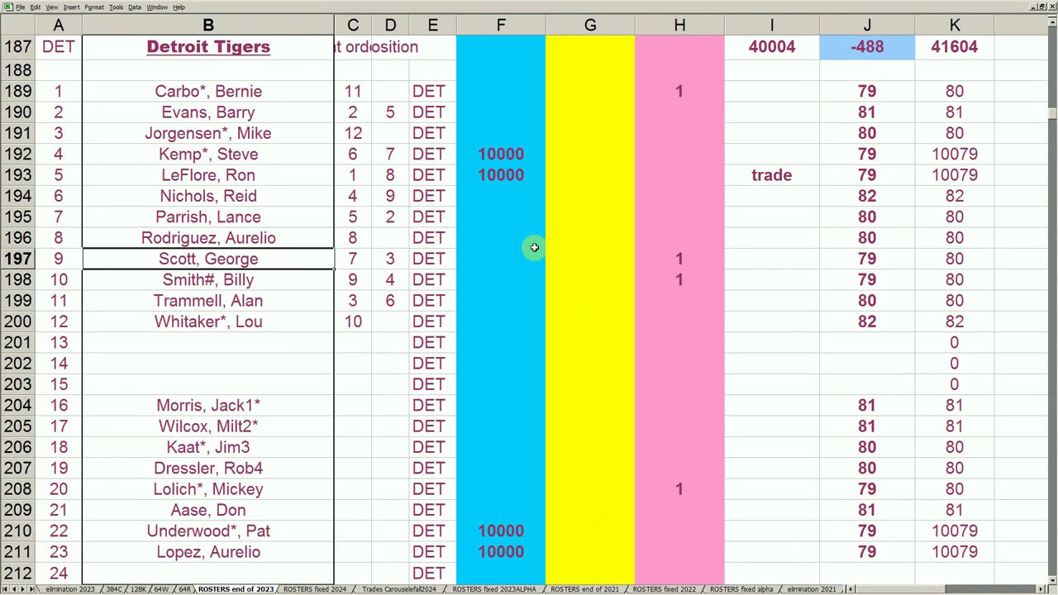
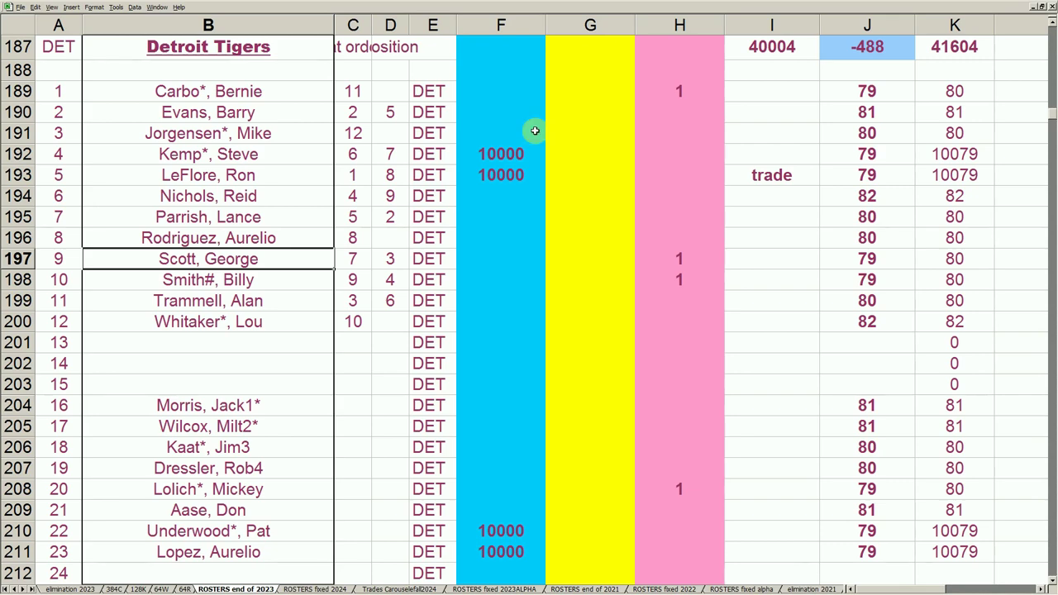
Step: Highlight the blue F, yellow G and pink H columns to review the Detroit Tigers entries
{"action": "left_click", "coordinate": [505, 29]}
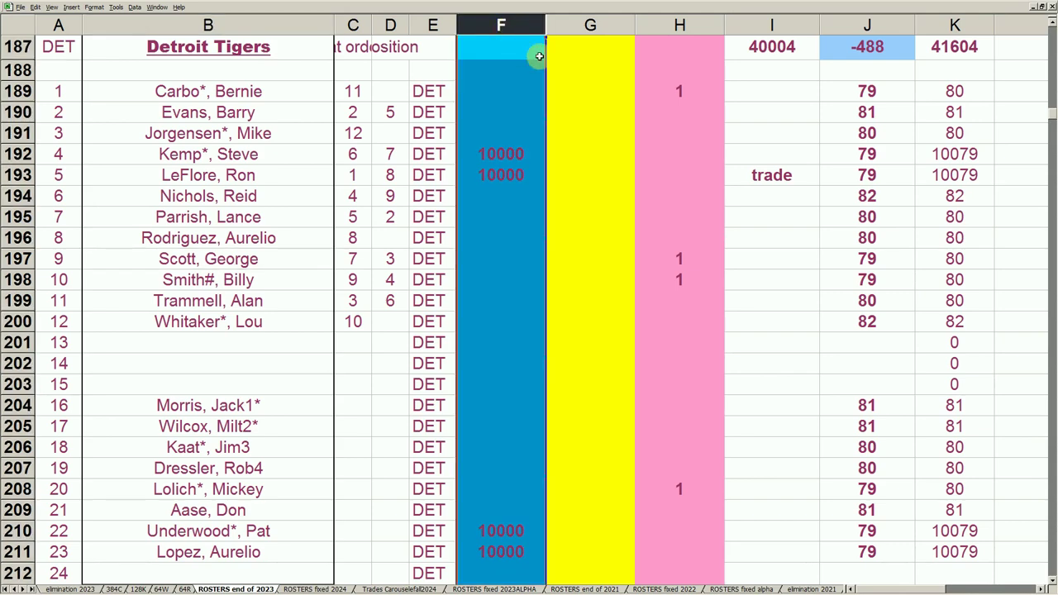
{"action": "left_click", "coordinate": [587, 27]}
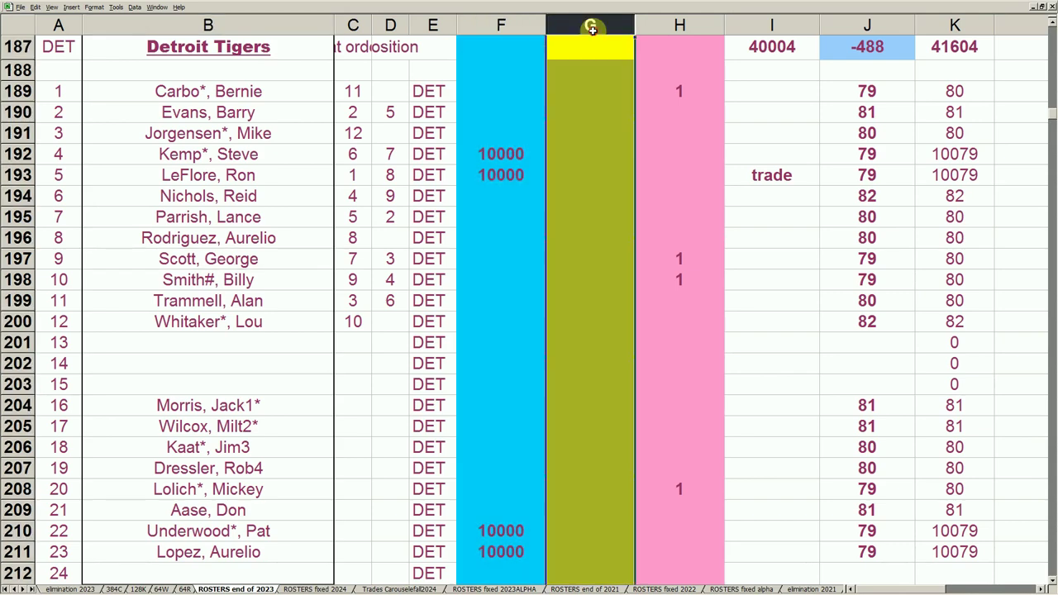
{"action": "left_click", "coordinate": [686, 27]}
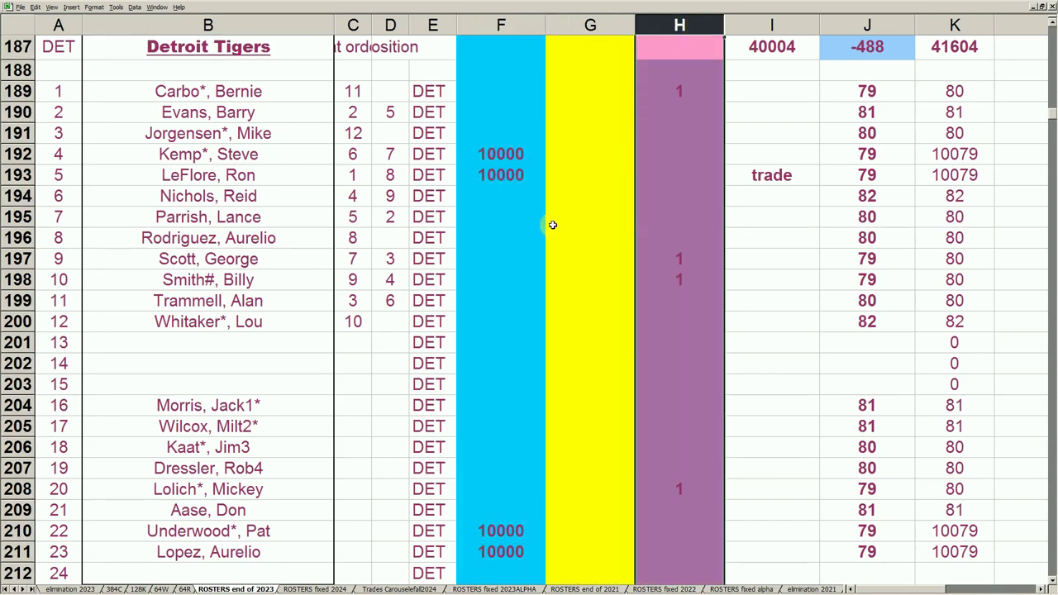
{"action": "left_click", "coordinate": [617, 173]}
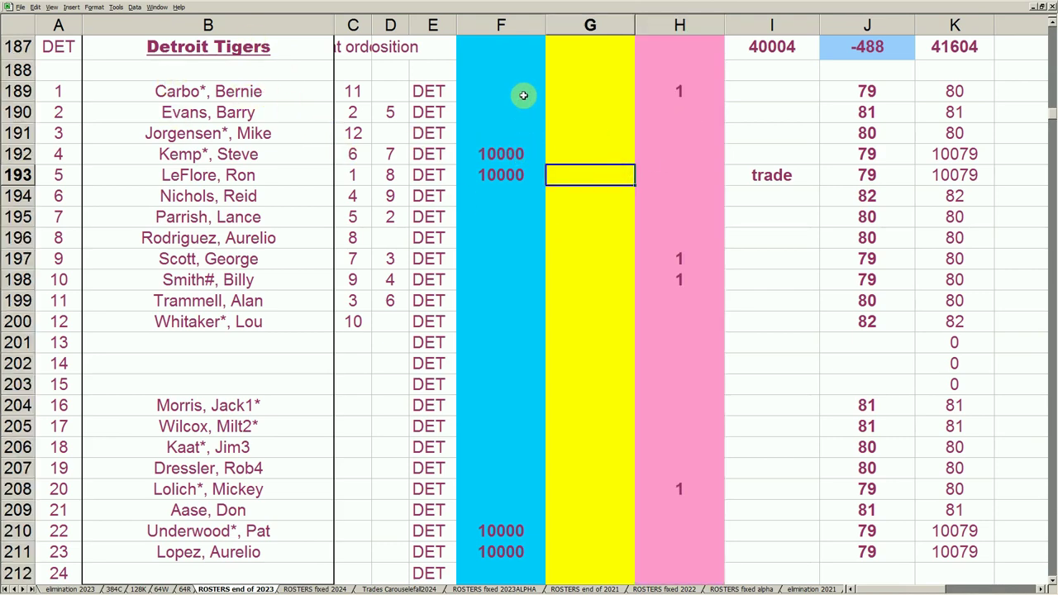
{"action": "left_click", "coordinate": [512, 23]}
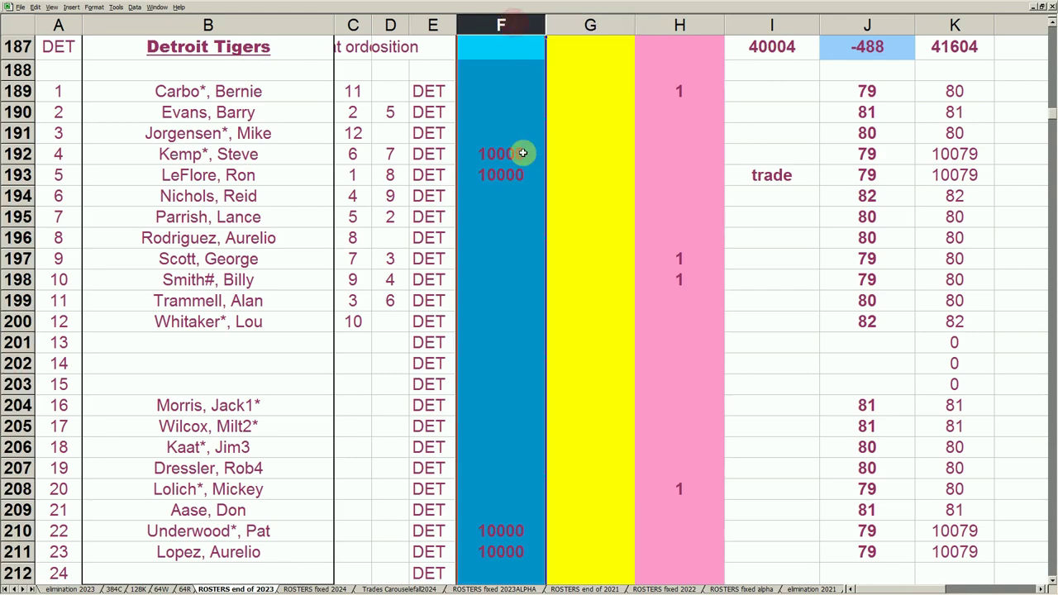
Step: Check the 10000 in F192 and yellow G192, then page down to the Milwaukee Brewers rows
{"action": "left_click", "coordinate": [500, 154]}
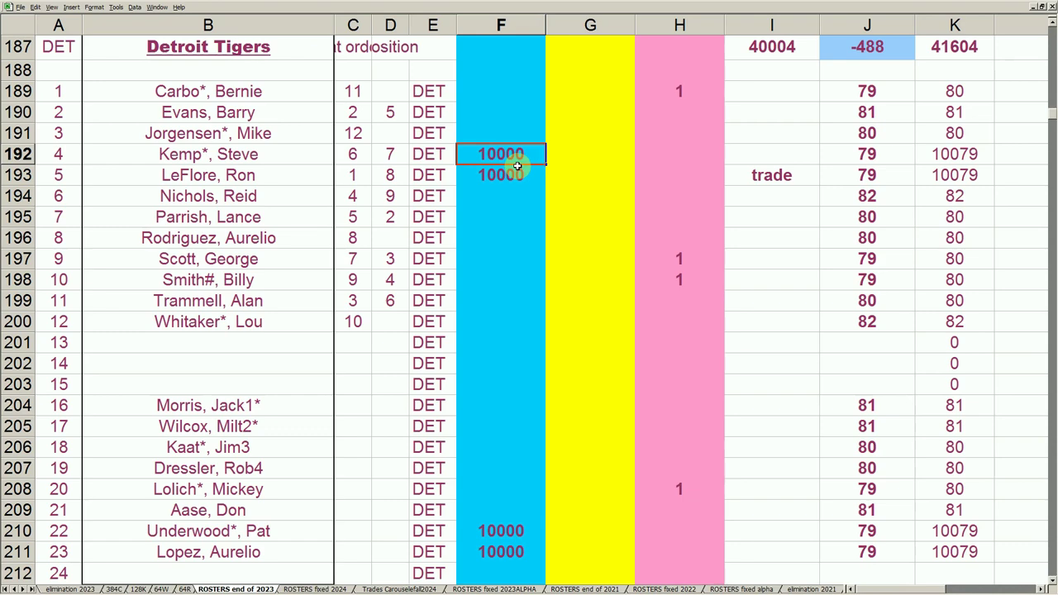
{"action": "left_click", "coordinate": [585, 153]}
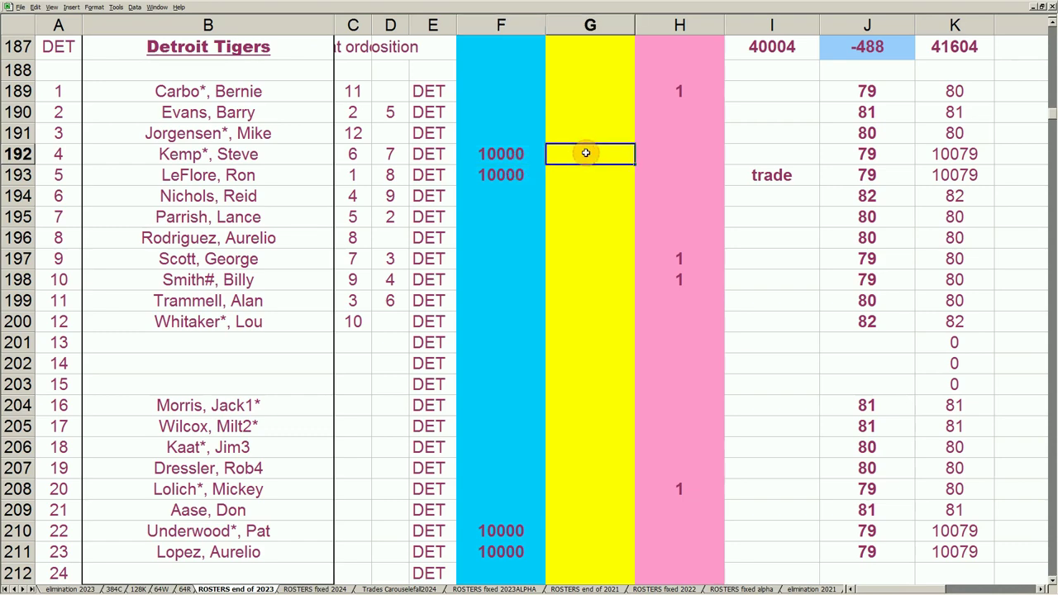
{"action": "key", "text": "Page_Down"}
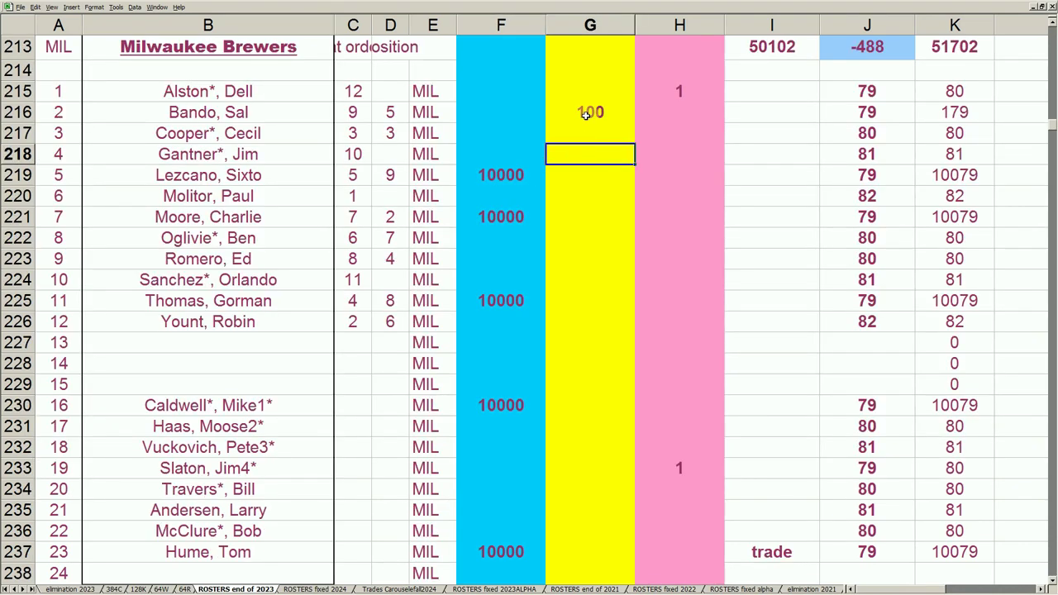
Step: Check the Brewers entries: 100 in G216, flag 1 in H215, and 10000 in F219, F221, F225
{"action": "left_click", "coordinate": [585, 115]}
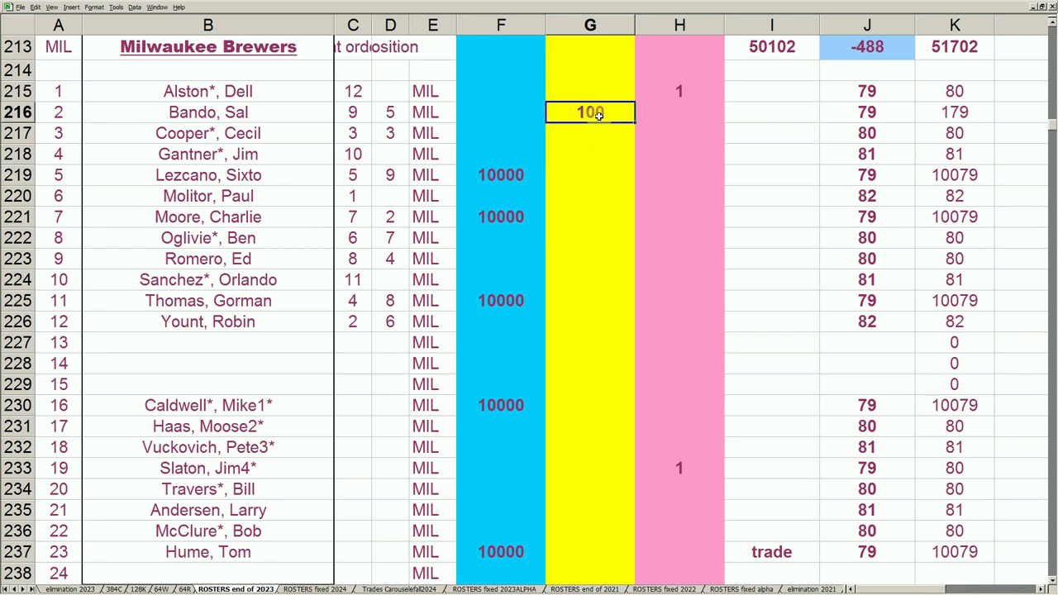
{"action": "left_click", "coordinate": [676, 90]}
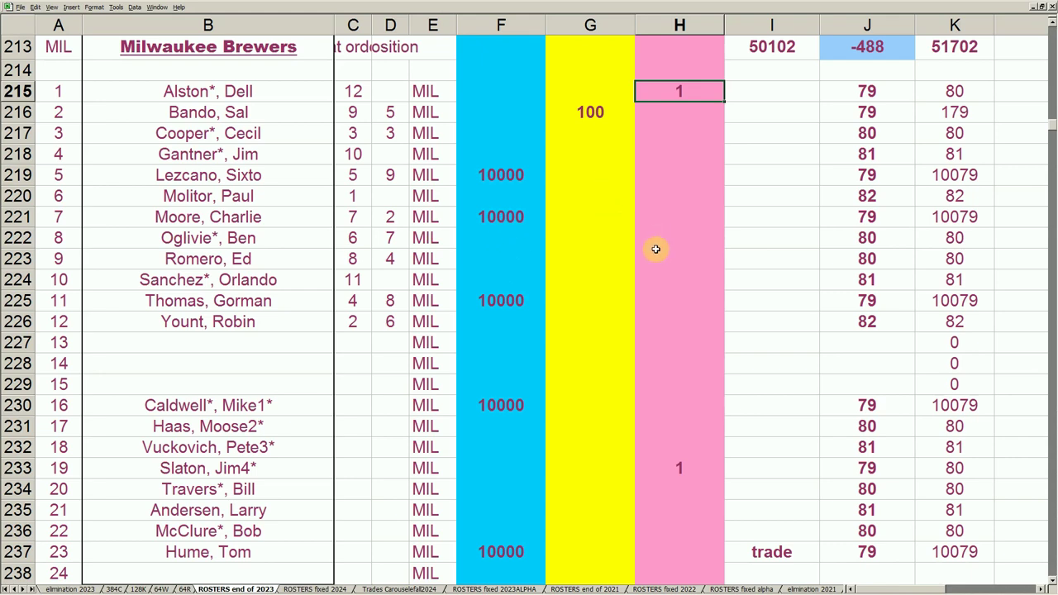
{"action": "left_click", "coordinate": [516, 173]}
{"action": "left_click", "coordinate": [510, 217]}
{"action": "left_click", "coordinate": [508, 300]}
Step: Page down past the Twins and Mariners, then back up to the Texas Rangers block
{"action": "key", "text": "Page_Down"}
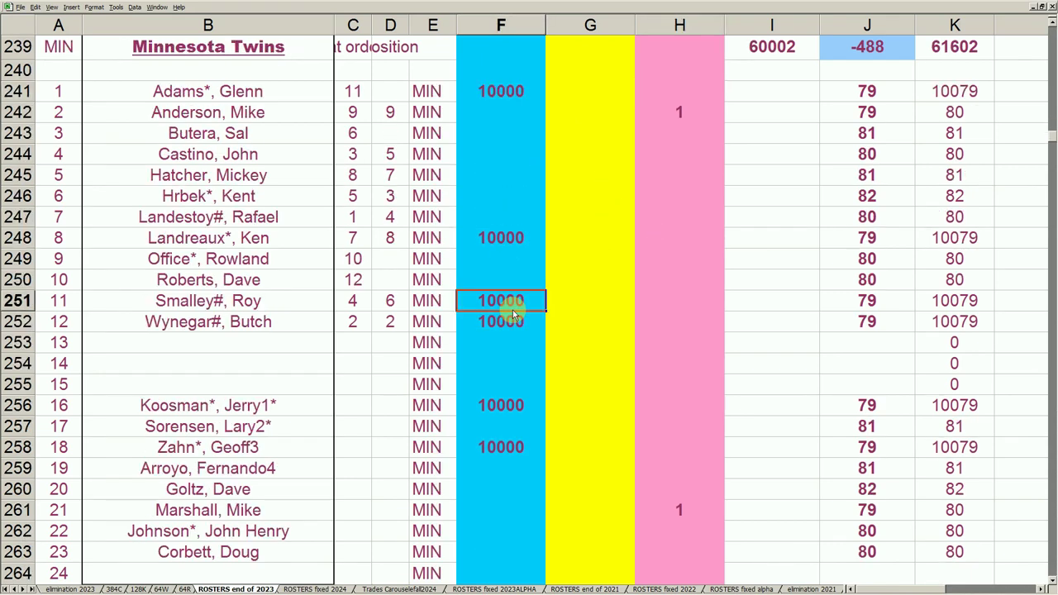
{"action": "key", "text": "Page_Down"}
{"action": "key", "text": "Page_Down"}
{"action": "key", "text": "Page_Down"}
{"action": "key", "text": "Page_Down"}
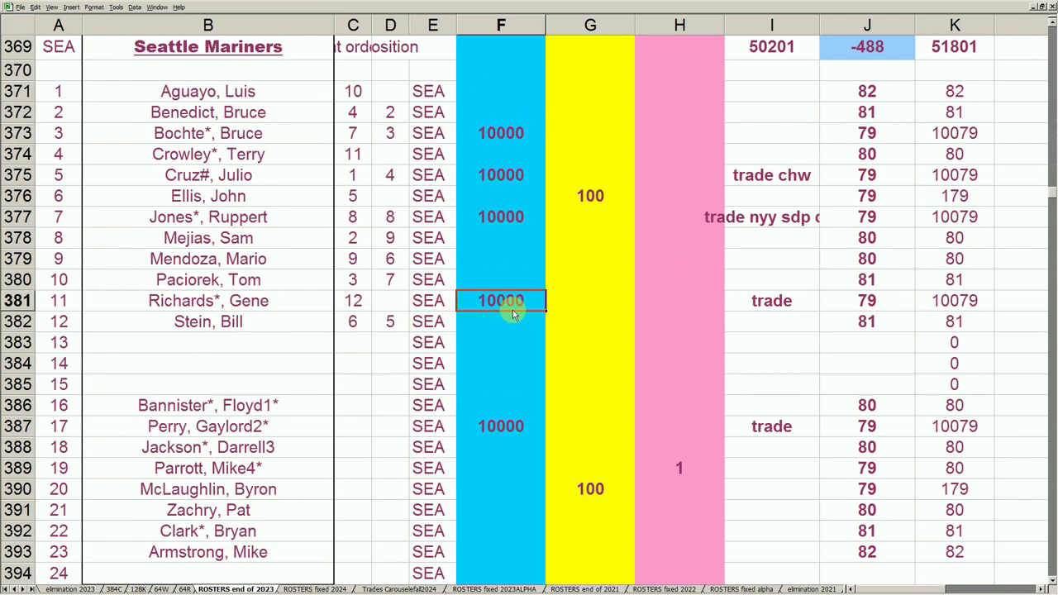
{"action": "key", "text": "Page_Down"}
{"action": "key", "text": "Page_Down"}
{"action": "key", "text": "Page_Up"}
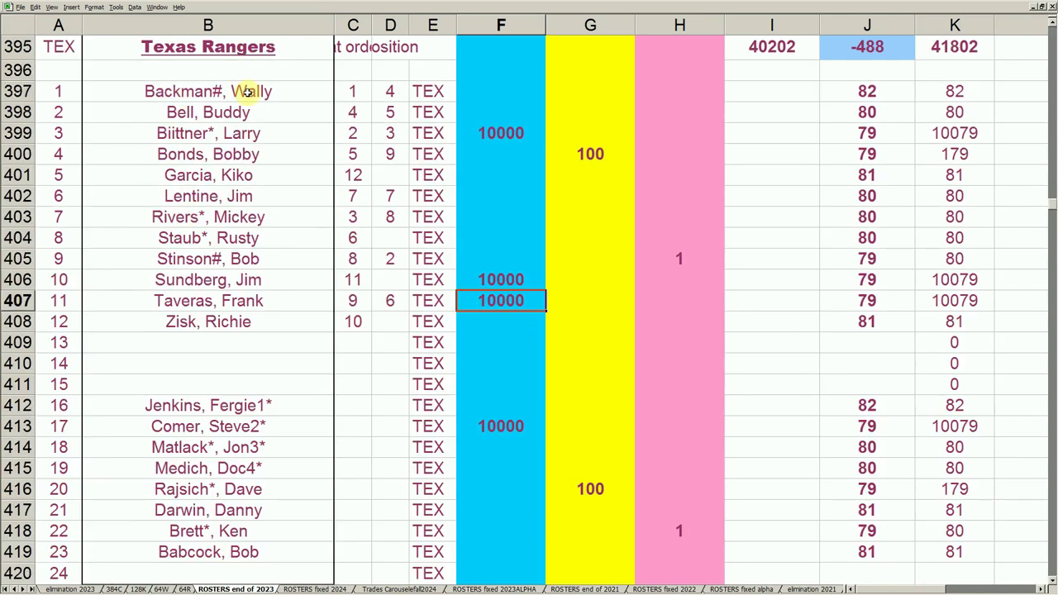
Step: Check Texas entries: 10000 in F399/F406/F407/F413, 100 in G400/G416, and flags in H405, H418 (kept)
{"action": "left_click", "coordinate": [506, 135]}
{"action": "left_click", "coordinate": [516, 281]}
{"action": "left_click", "coordinate": [514, 303]}
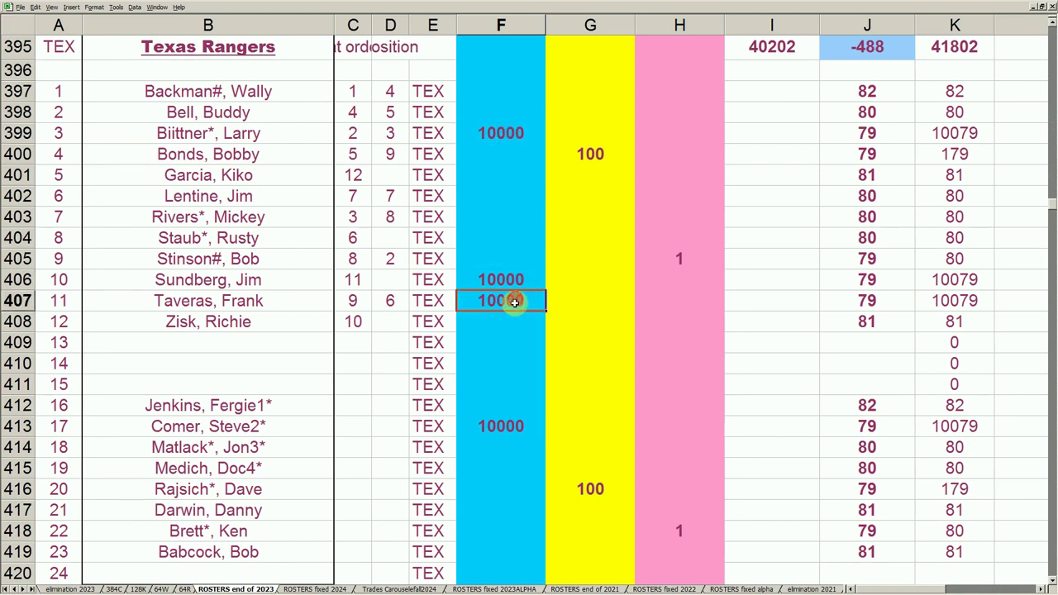
{"action": "left_click", "coordinate": [517, 425]}
{"action": "left_click", "coordinate": [595, 156]}
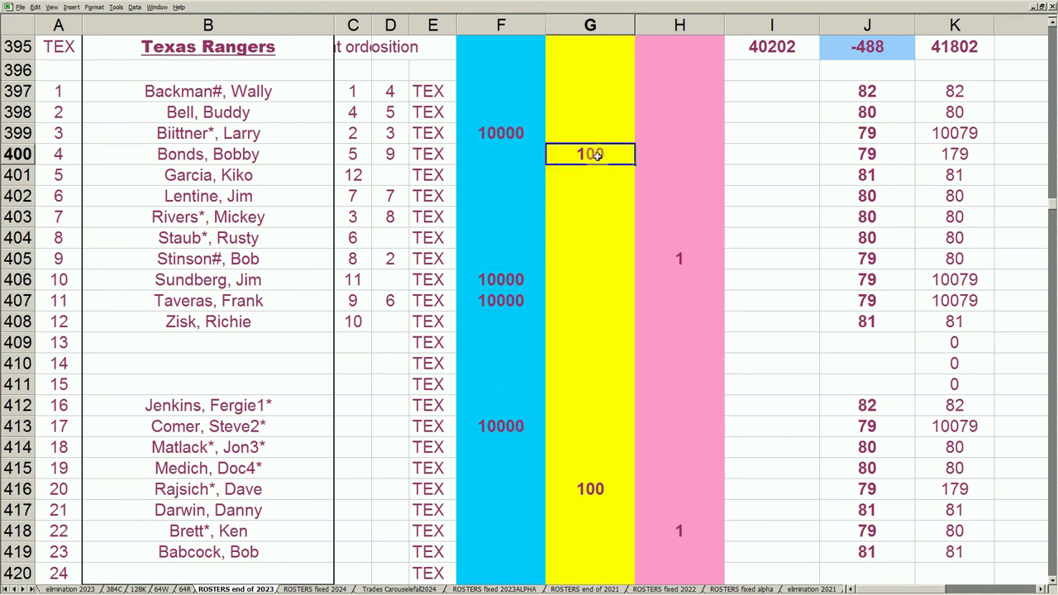
{"action": "left_click", "coordinate": [585, 491]}
{"action": "left_click", "coordinate": [676, 258]}
{"action": "key", "text": "Delete"}
{"action": "key", "text": "ctrl+z"}
{"action": "left_click", "coordinate": [680, 530]}
Step: Select the colour-coded Texas block, checking code 40202 in I395 and J values for rows 397–408
{"action": "left_click_drag", "start_coordinate": [490, 118], "coordinate": [668, 547]}
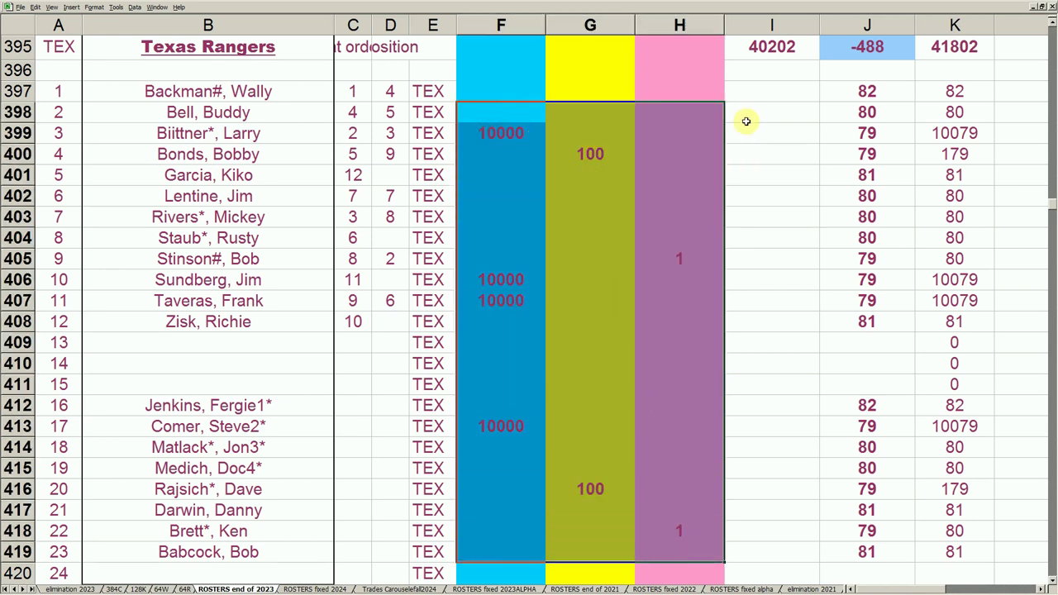
{"action": "left_click", "coordinate": [777, 45]}
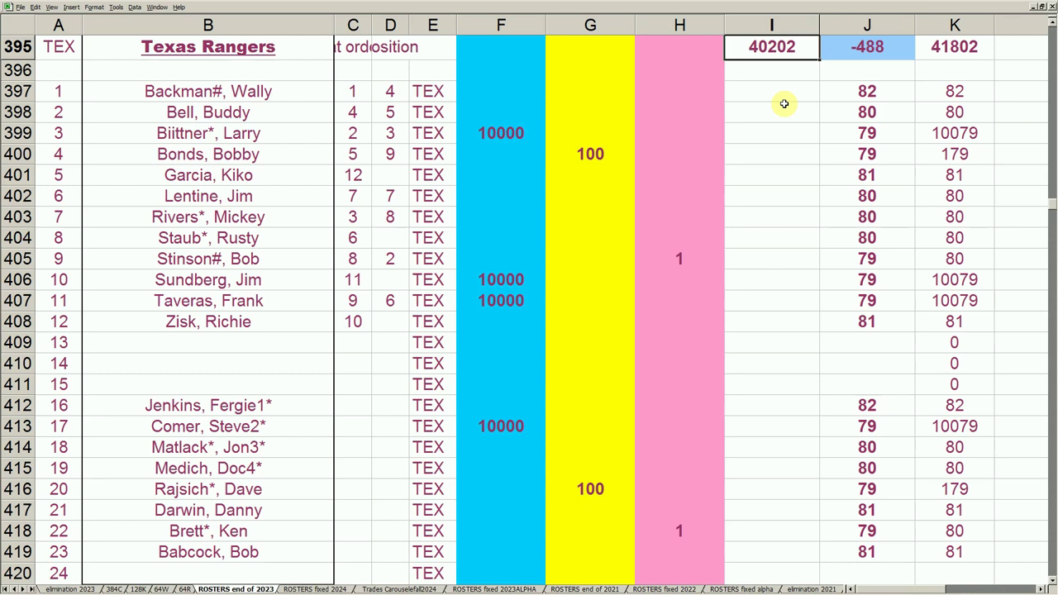
{"action": "left_click_drag", "start_coordinate": [520, 134], "coordinate": [874, 137]}
{"action": "left_click", "coordinate": [875, 88]}
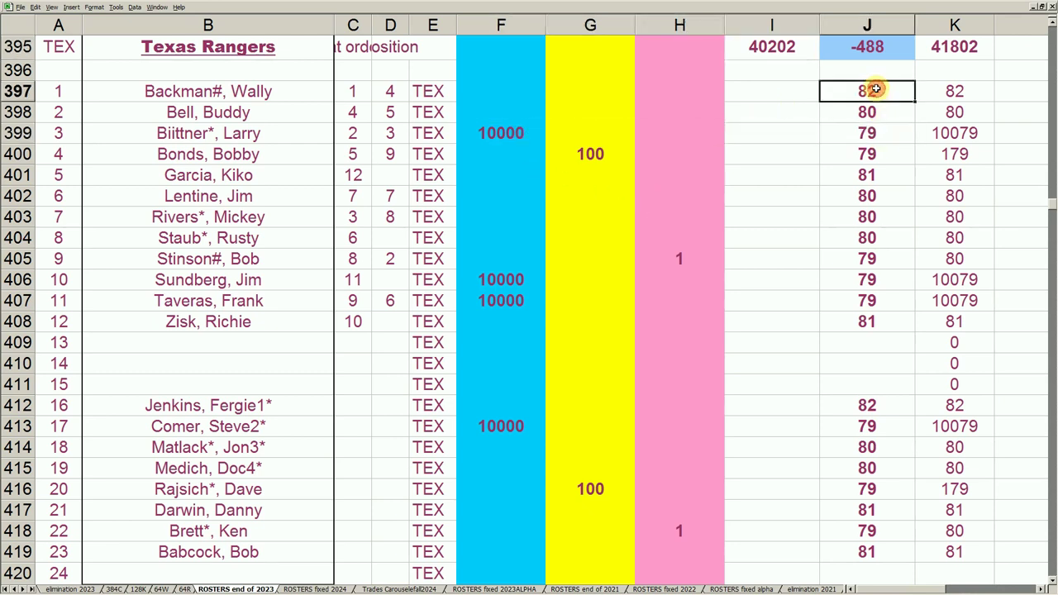
{"action": "left_click_drag", "start_coordinate": [871, 88], "coordinate": [896, 322]}
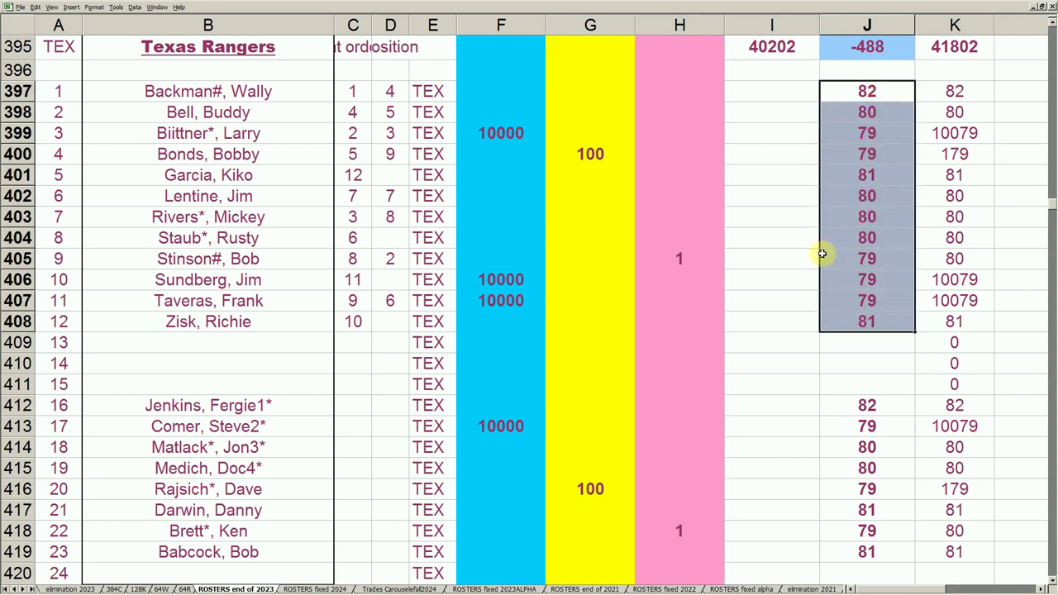
{"action": "left_click", "coordinate": [810, 237]}
Step: Select Texas rows 399, 400, 405–407, 413 and 416 across columns F to J for review
{"action": "left_click_drag", "start_coordinate": [515, 134], "coordinate": [851, 134]}
{"action": "left_click_drag", "start_coordinate": [583, 154], "coordinate": [843, 154]}
{"action": "left_click", "coordinate": [488, 279]}
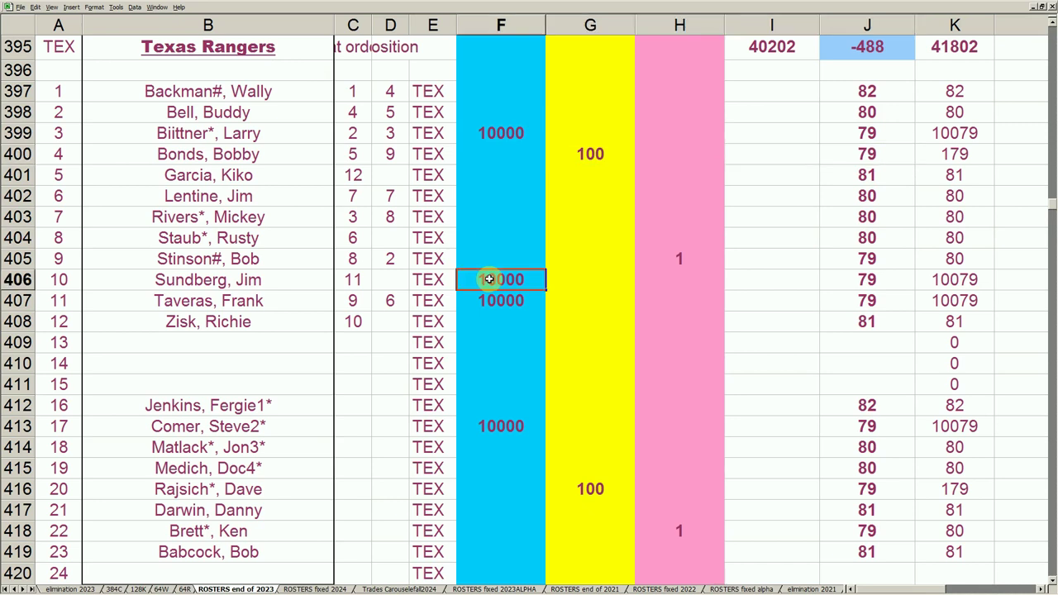
{"action": "left_click_drag", "start_coordinate": [501, 257], "coordinate": [852, 300]}
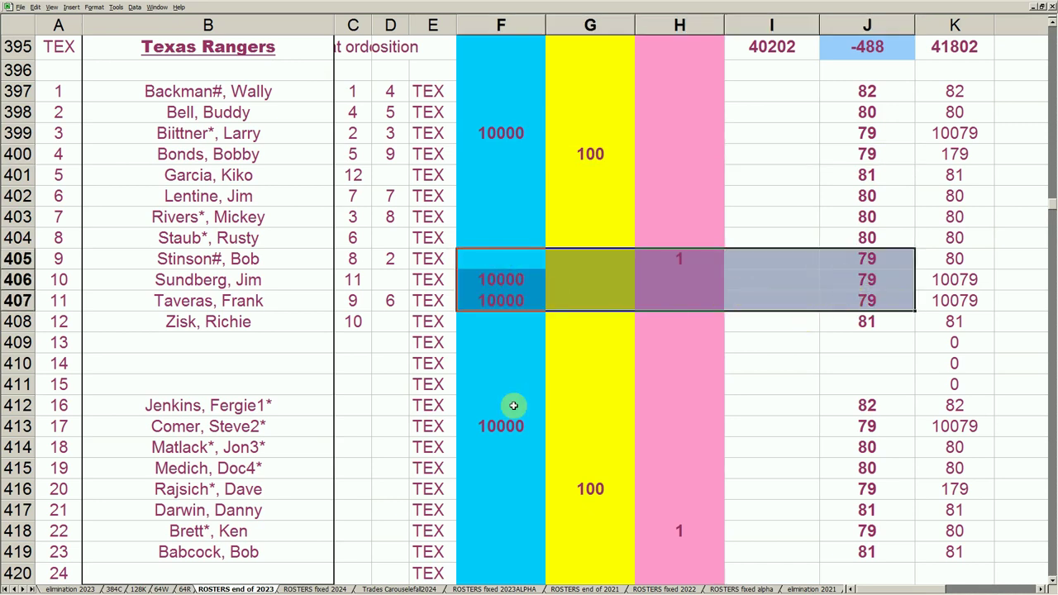
{"action": "left_click_drag", "start_coordinate": [509, 425], "coordinate": [831, 425]}
{"action": "left_click_drag", "start_coordinate": [601, 485], "coordinate": [834, 488]}
{"action": "left_click", "coordinate": [855, 361]}
Step: Check the -488 total in J395, glance at the Marlins rows, then open the elimination 2023 sheet
{"action": "left_click", "coordinate": [878, 48]}
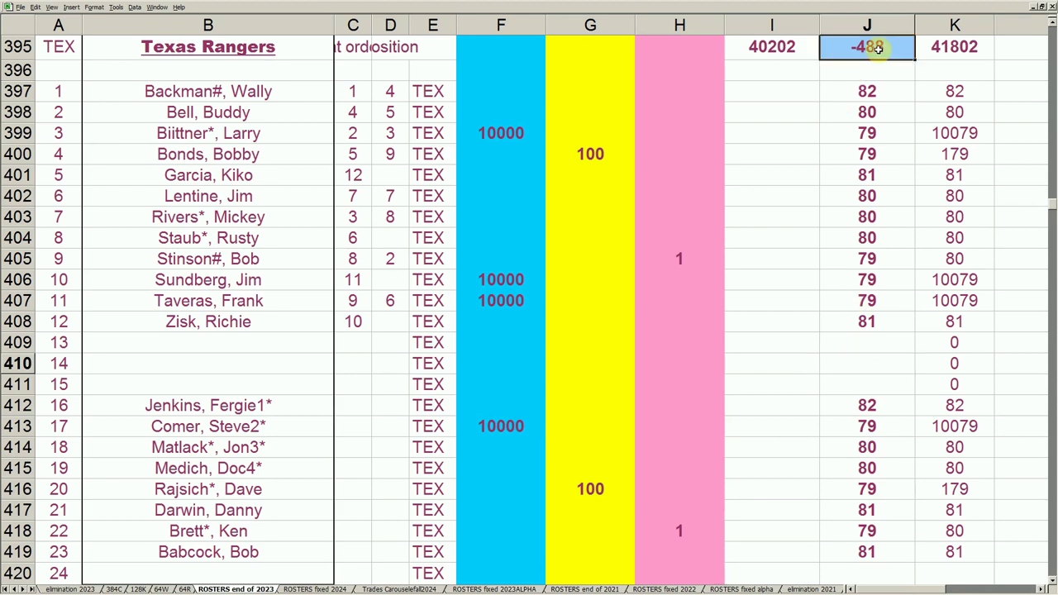
{"action": "key", "text": "Page_Down"}
{"action": "key", "text": "Page_Up"}
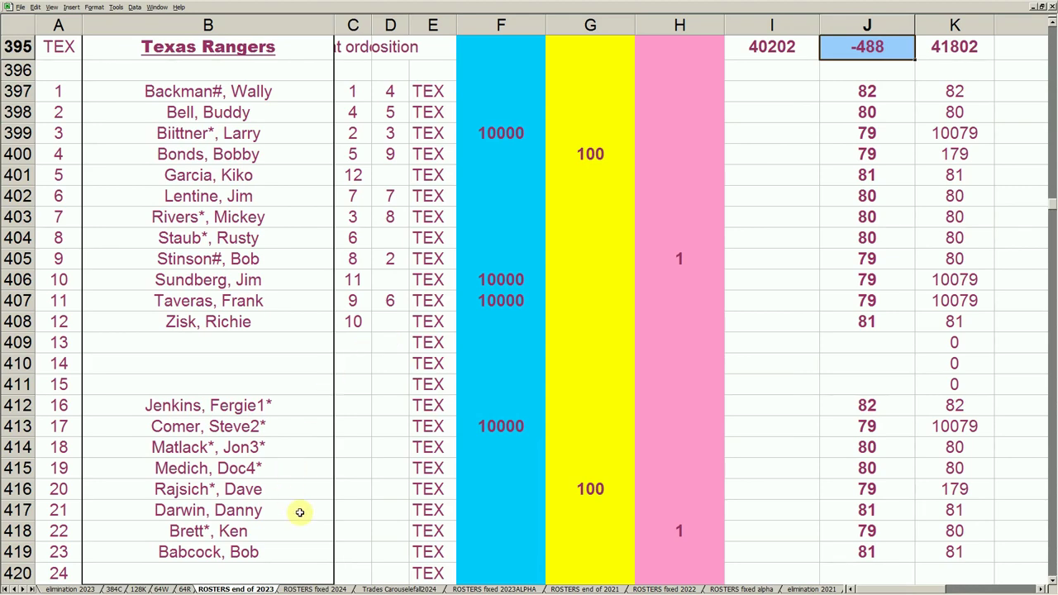
{"action": "left_click", "coordinate": [82, 589]}
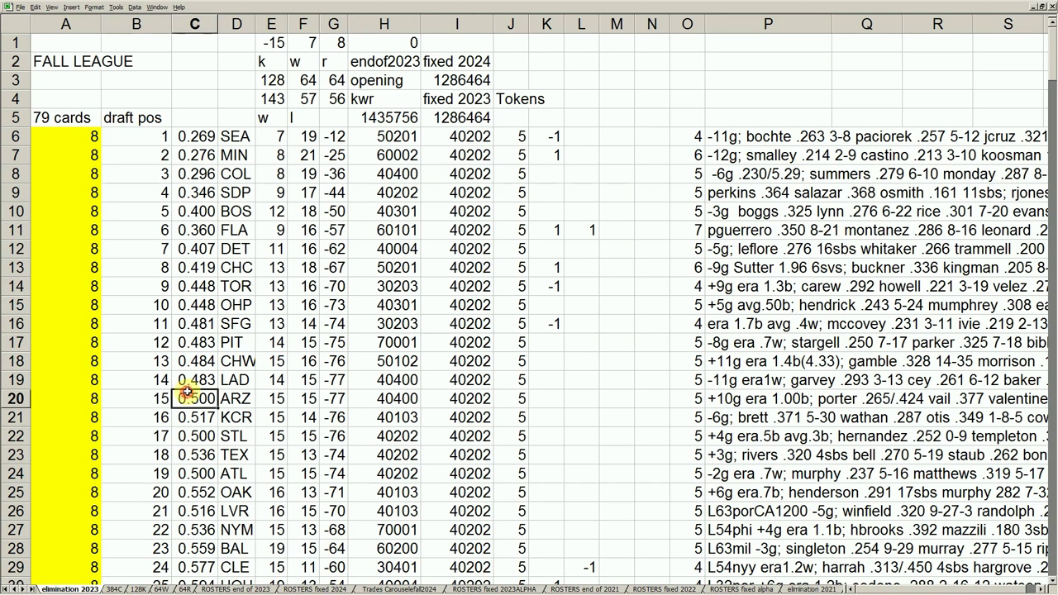
{"action": "left_click", "coordinate": [240, 249]}
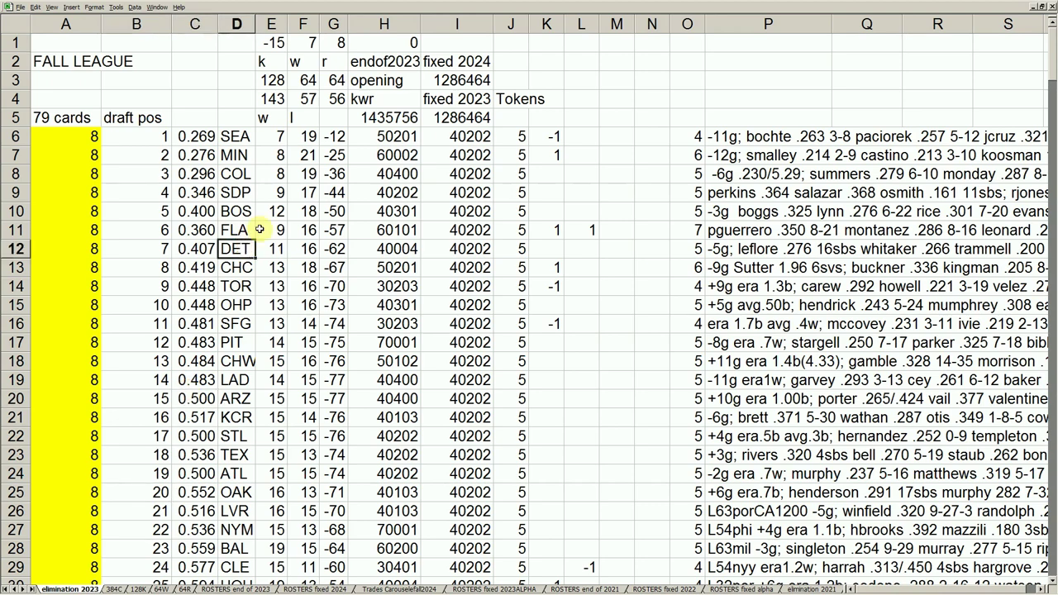
{"action": "left_click", "coordinate": [234, 137]}
{"action": "key", "text": "Down"}
{"action": "key", "text": "Down"}
{"action": "key", "text": "Down"}
{"action": "key", "text": "Down"}
{"action": "key", "text": "Down"}
{"action": "key", "text": "Down"}
{"action": "key", "text": "Down"}
{"action": "key", "text": "Down"}
{"action": "key", "text": "Down"}
{"action": "key", "text": "Down"}
{"action": "key", "text": "Down"}
{"action": "key", "text": "Down"}
{"action": "key", "text": "Down"}
{"action": "key", "text": "Down"}
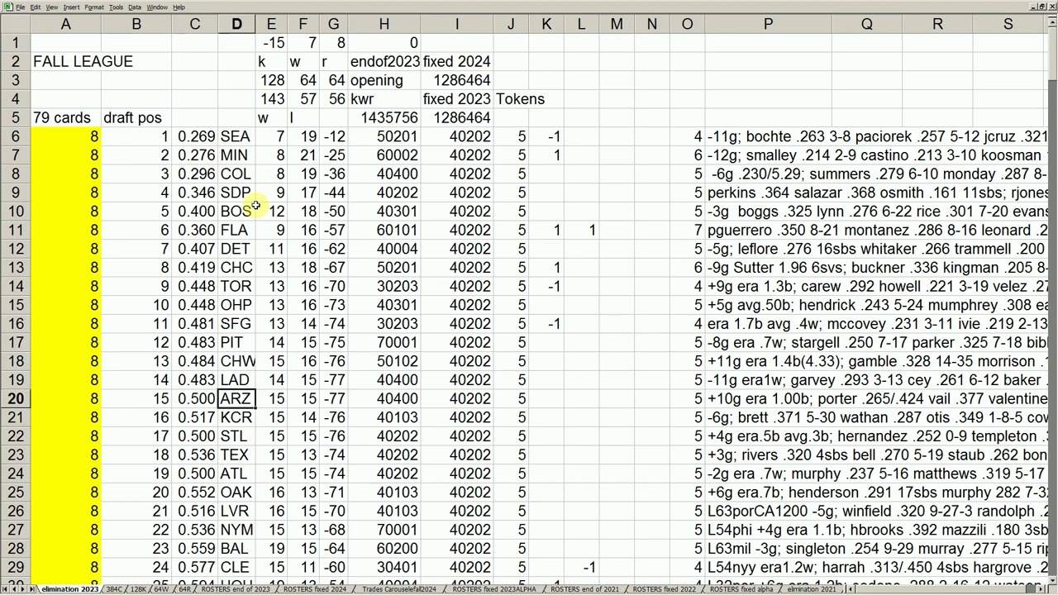
{"action": "key", "text": "Up"}
{"action": "key", "text": "Up"}
{"action": "key", "text": "Up"}
{"action": "key", "text": "Up"}
{"action": "key", "text": "Up"}
{"action": "key", "text": "Up"}
{"action": "key", "text": "Up"}
{"action": "key", "text": "Up"}
{"action": "key", "text": "Up"}
{"action": "key", "text": "Up"}
{"action": "key", "text": "Up"}
{"action": "key", "text": "Up"}
{"action": "key", "text": "Up"}
{"action": "key", "text": "Up"}
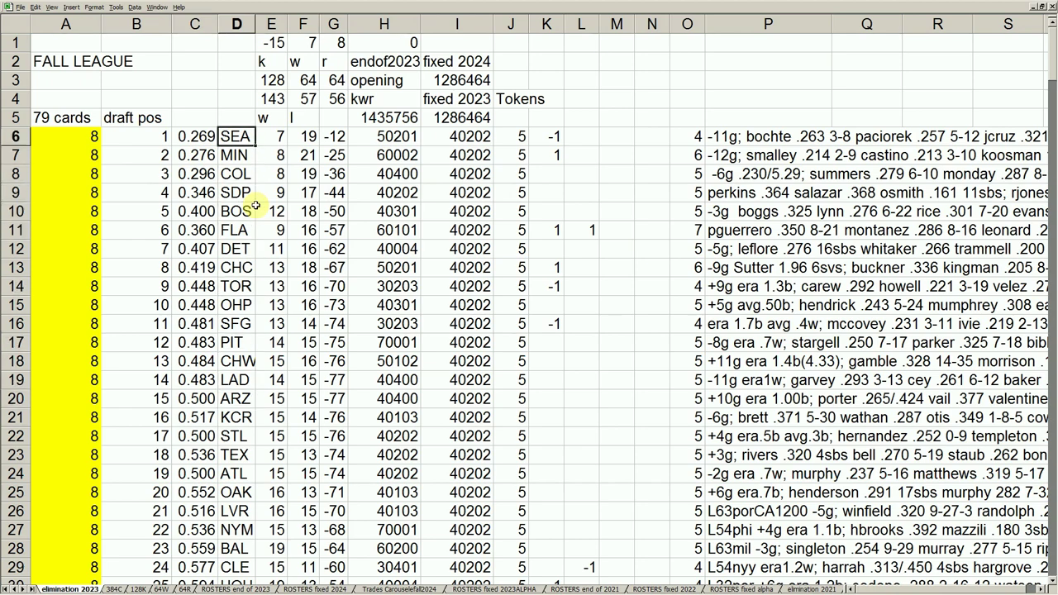
{"action": "key", "text": "Right"}
{"action": "key", "text": "Left"}
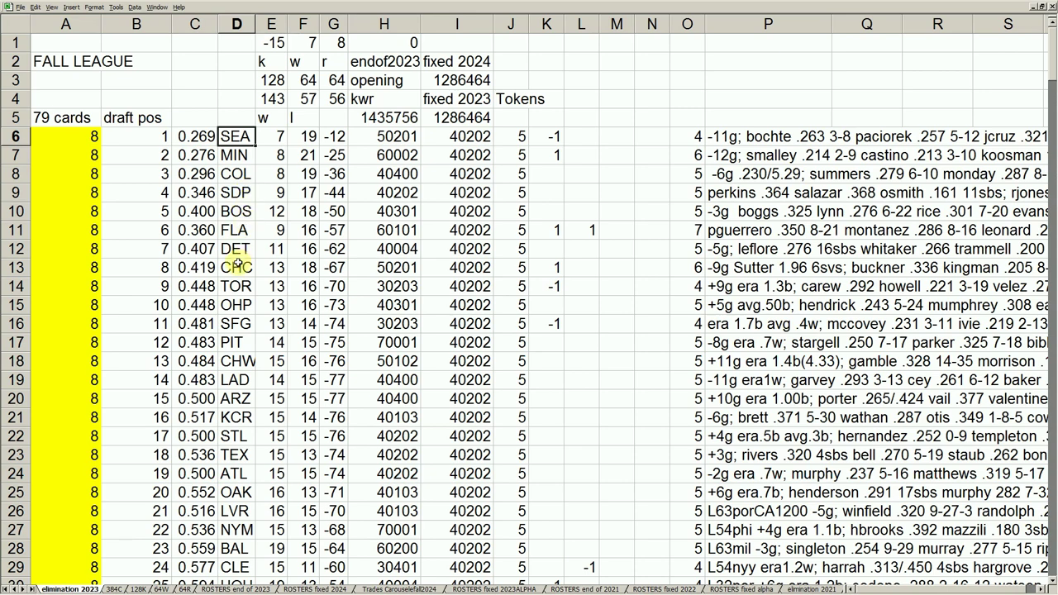
{"action": "left_click_drag", "start_coordinate": [237, 263], "coordinate": [236, 136]}
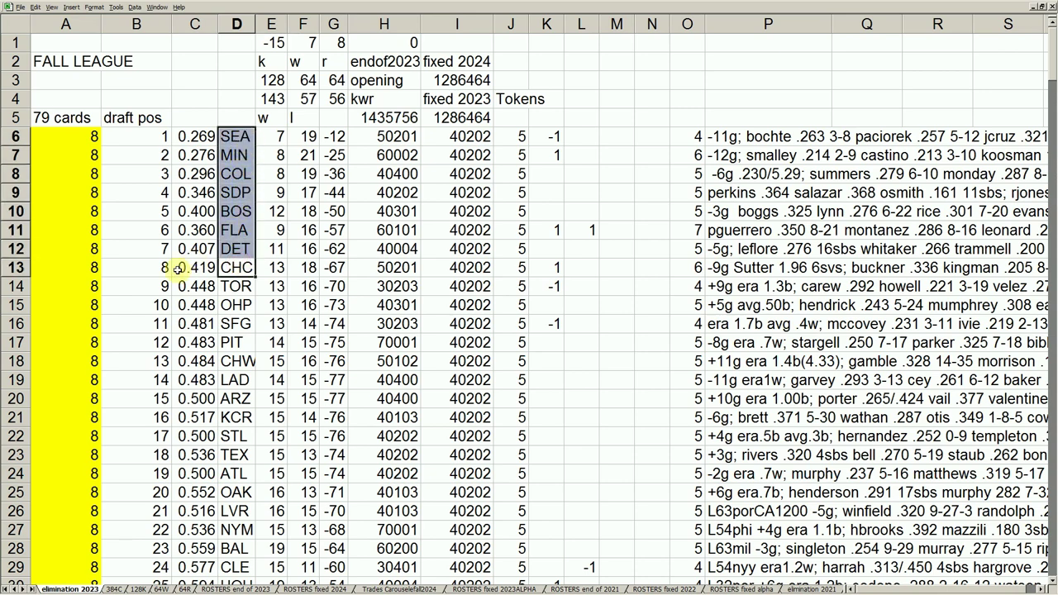
{"action": "left_click", "coordinate": [246, 153]}
Step: Step through the teams from COL through SDP to CHC and mark that range
{"action": "left_click", "coordinate": [245, 174]}
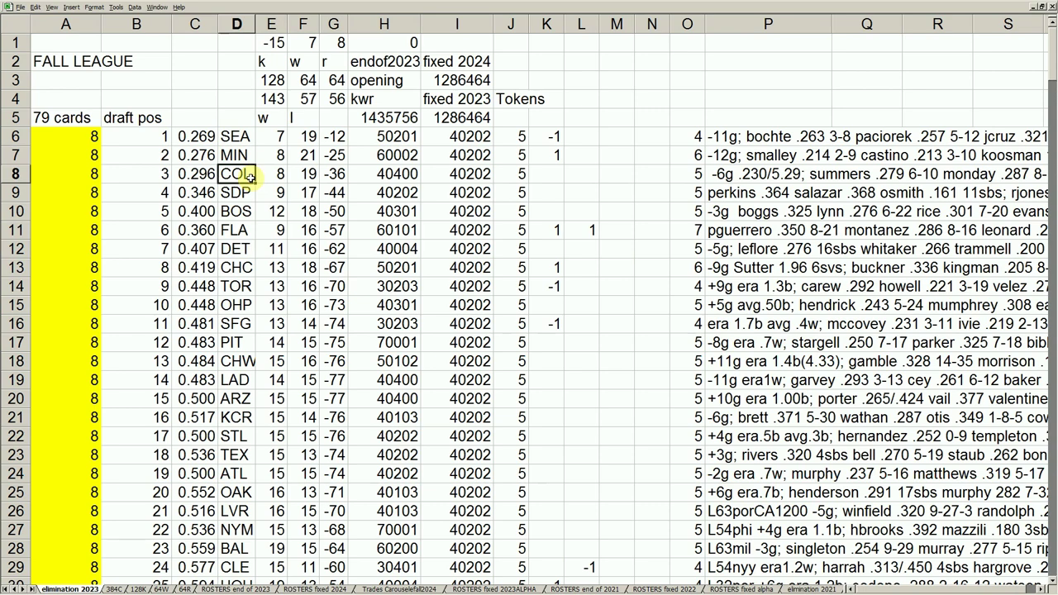
{"action": "left_click", "coordinate": [248, 191]}
{"action": "left_click", "coordinate": [248, 212]}
{"action": "left_click", "coordinate": [248, 230]}
{"action": "left_click", "coordinate": [248, 248]}
{"action": "left_click_drag", "start_coordinate": [248, 267], "coordinate": [238, 140]}
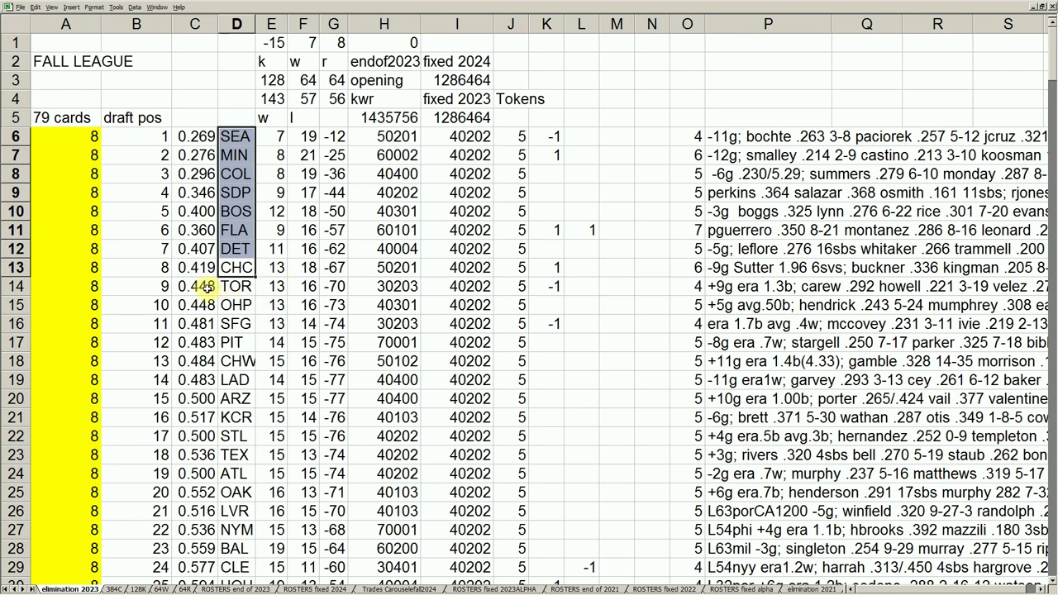
Step: Review the remaining teams from TOR to KCR, STL through OAK, LVR, NYM and BUR
{"action": "left_click", "coordinate": [238, 286]}
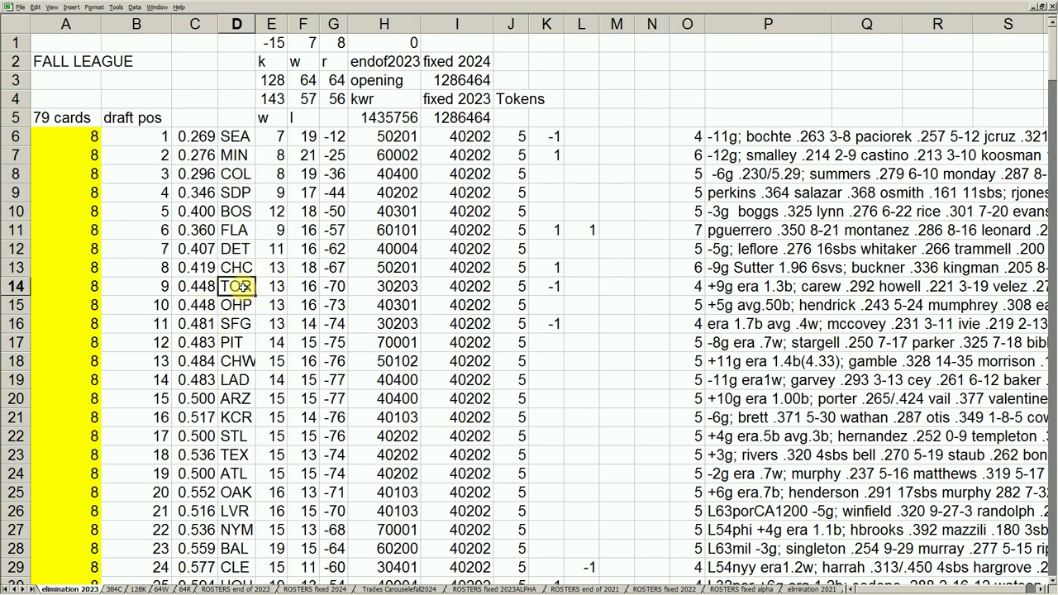
{"action": "left_click_drag", "start_coordinate": [237, 286], "coordinate": [243, 420]}
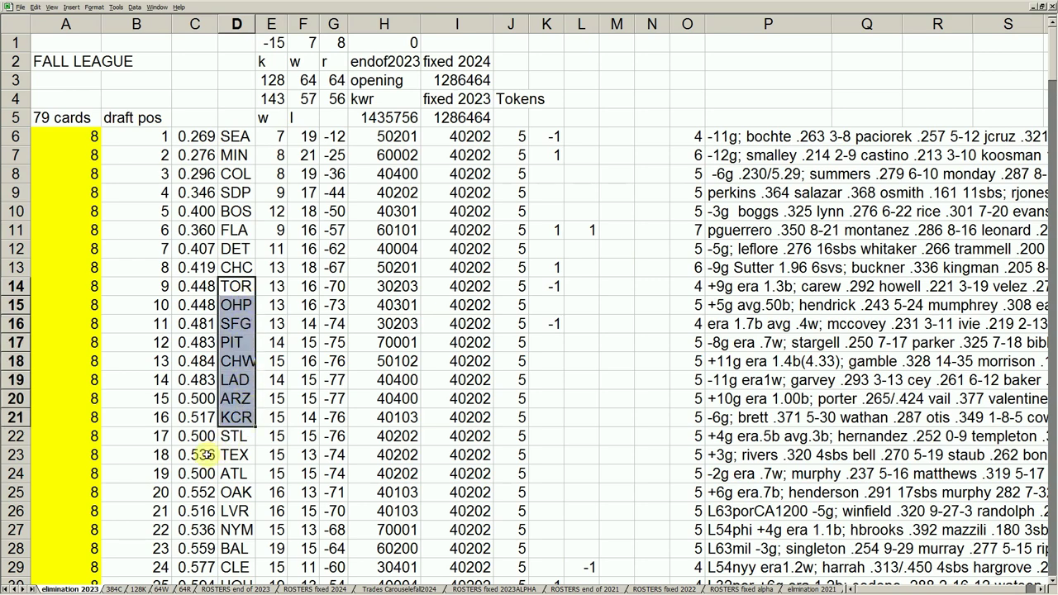
{"action": "left_click_drag", "start_coordinate": [235, 443], "coordinate": [238, 492]}
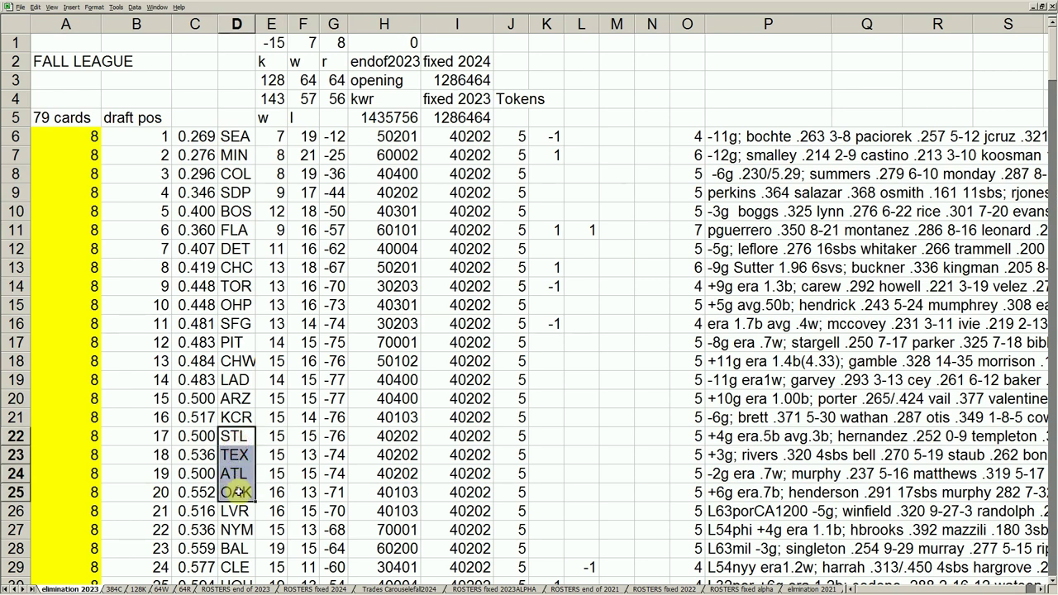
{"action": "left_click", "coordinate": [237, 511]}
{"action": "key", "text": "Return"}
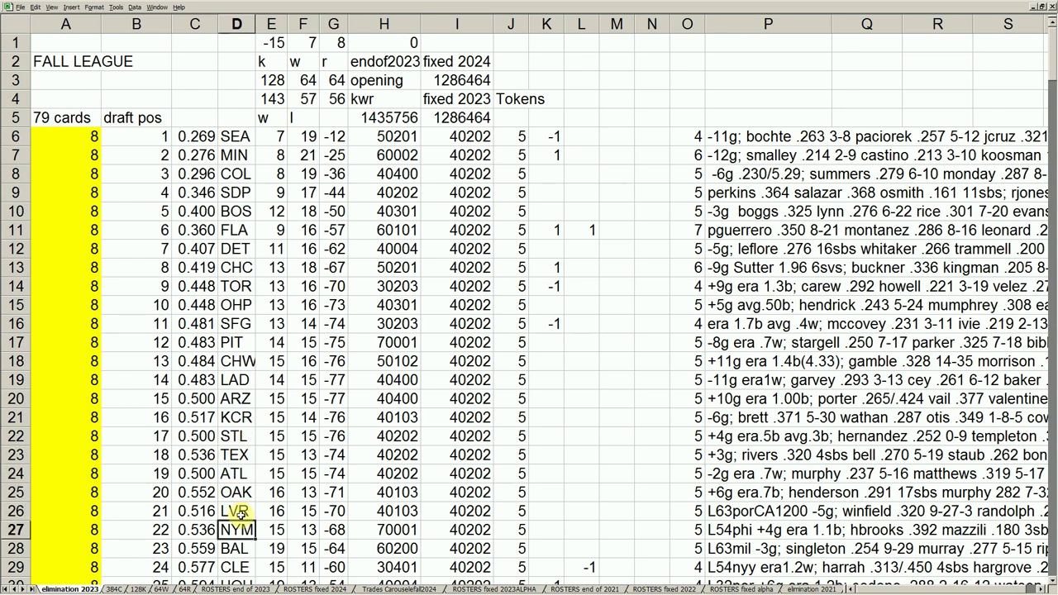
{"action": "key", "text": "Down"}
{"action": "key", "text": "Down"}
{"action": "key", "text": "Down"}
{"action": "key", "text": "Down"}
{"action": "key", "text": "Down"}
{"action": "key", "text": "Down"}
{"action": "key", "text": "Down"}
{"action": "key", "text": "Down"}
{"action": "key", "text": "Down"}
{"action": "key", "text": "Down"}
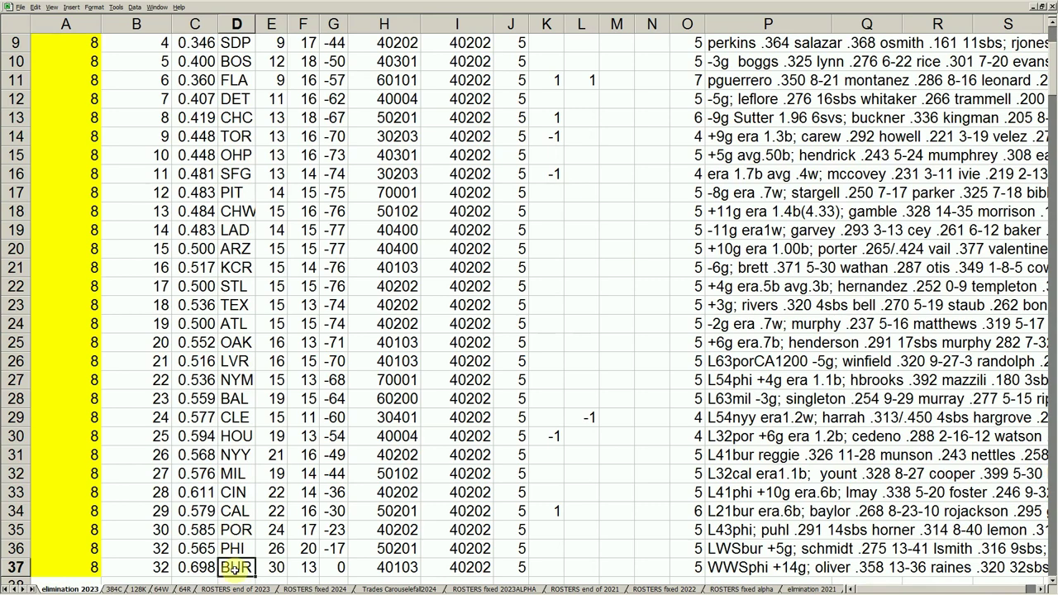
{"action": "key", "text": "Down"}
{"action": "left_click", "coordinate": [240, 548]}
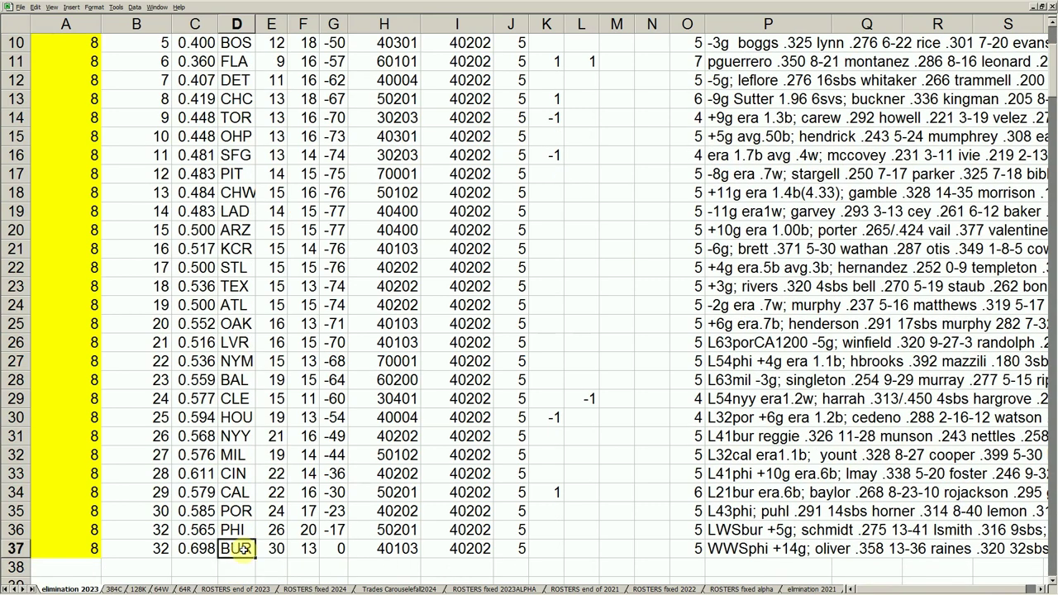
Step: Check the end-of-2023 codes for STL, SEA, SDP and TEX, then open Trades Carouselefall2024
{"action": "left_click", "coordinate": [400, 270]}
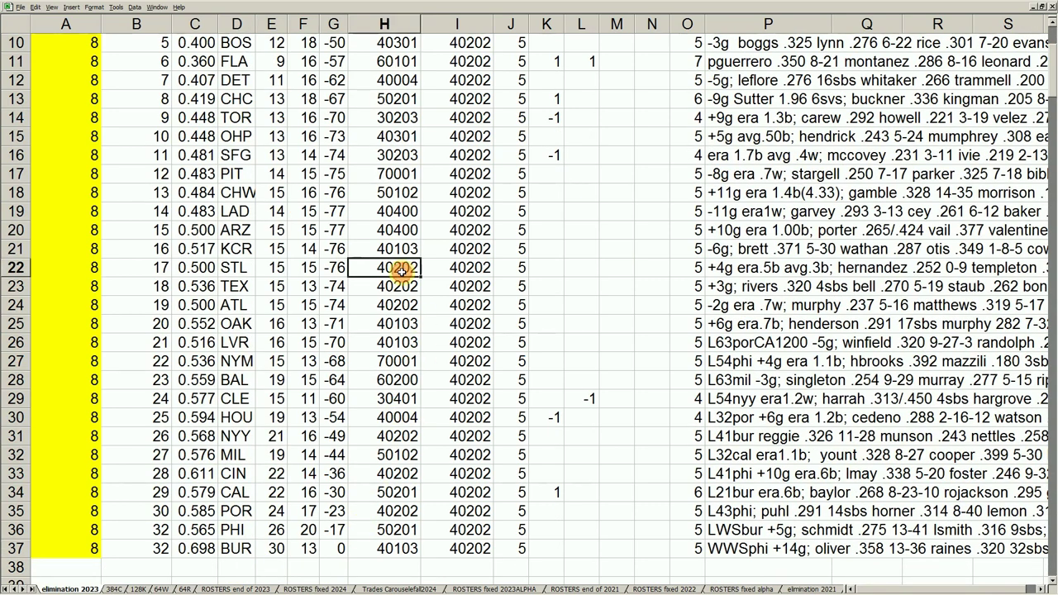
{"action": "key", "text": "Up"}
{"action": "key", "text": "Up"}
{"action": "key", "text": "Up"}
{"action": "key", "text": "Up"}
{"action": "key", "text": "Up"}
{"action": "key", "text": "Up"}
{"action": "key", "text": "Up"}
{"action": "key", "text": "Up"}
{"action": "key", "text": "Up"}
{"action": "key", "text": "Up"}
{"action": "key", "text": "Up"}
{"action": "key", "text": "Up"}
{"action": "key", "text": "Up"}
{"action": "key", "text": "Up"}
{"action": "key", "text": "Up"}
{"action": "key", "text": "Up"}
{"action": "key", "text": "Up"}
{"action": "key", "text": "Up"}
{"action": "key", "text": "Up"}
{"action": "key", "text": "Up"}
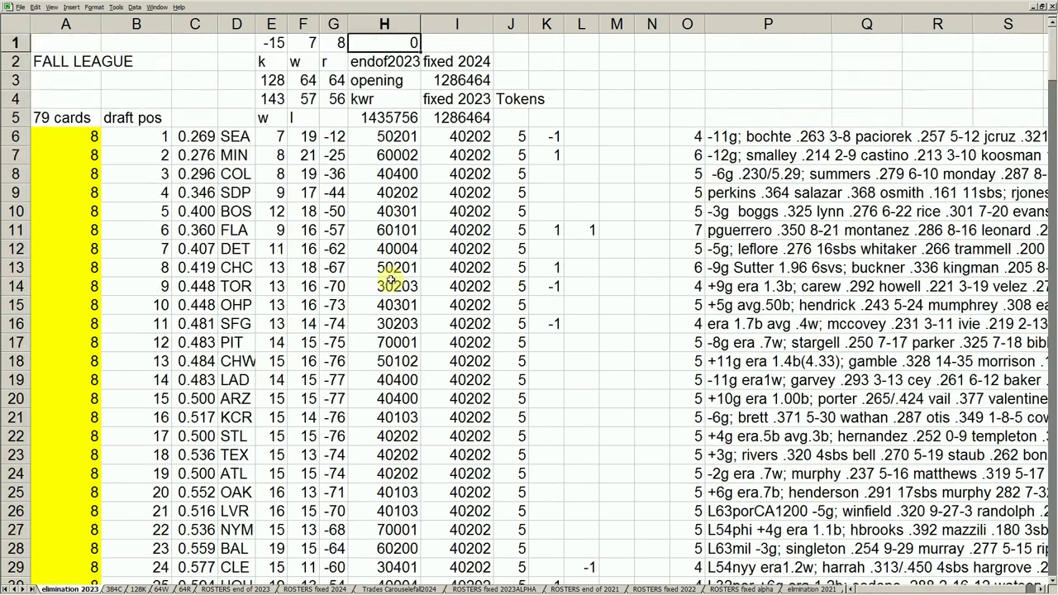
{"action": "left_click", "coordinate": [387, 141]}
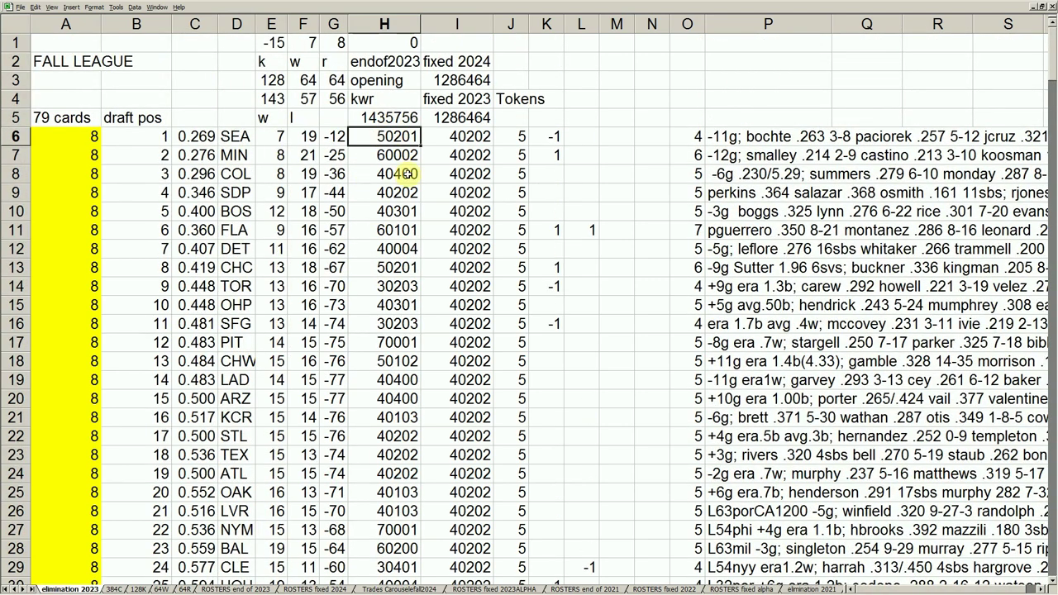
{"action": "left_click", "coordinate": [405, 194]}
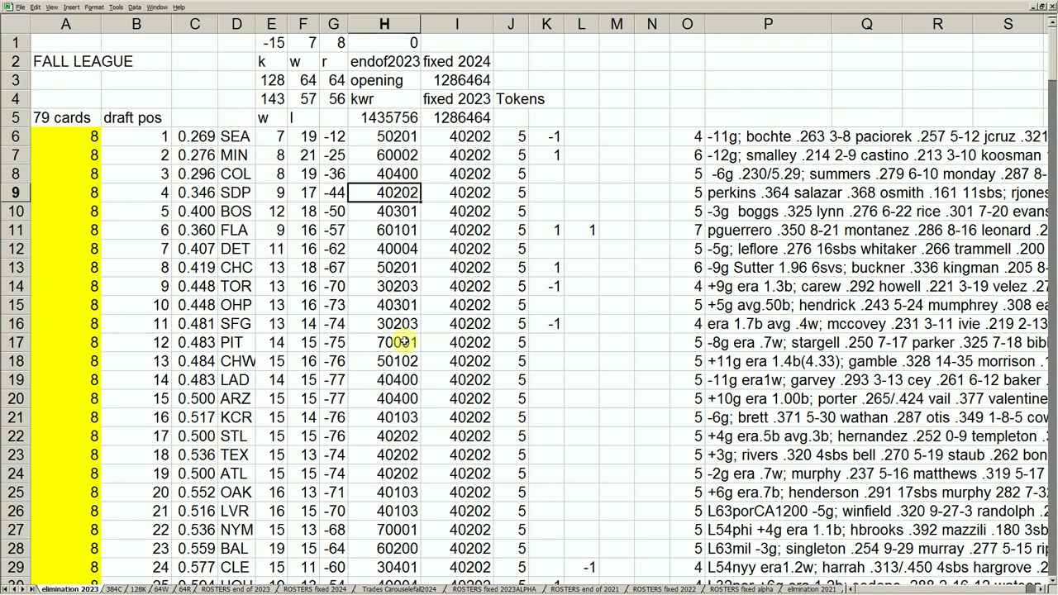
{"action": "left_click", "coordinate": [389, 455]}
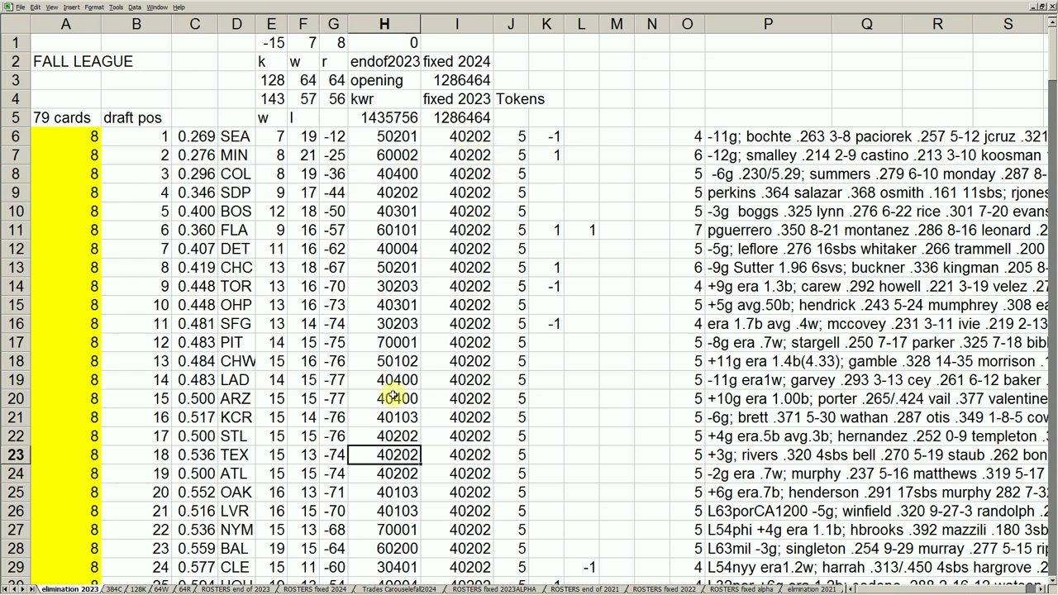
{"action": "left_click", "coordinate": [392, 589]}
{"action": "left_click", "coordinate": [361, 321]}
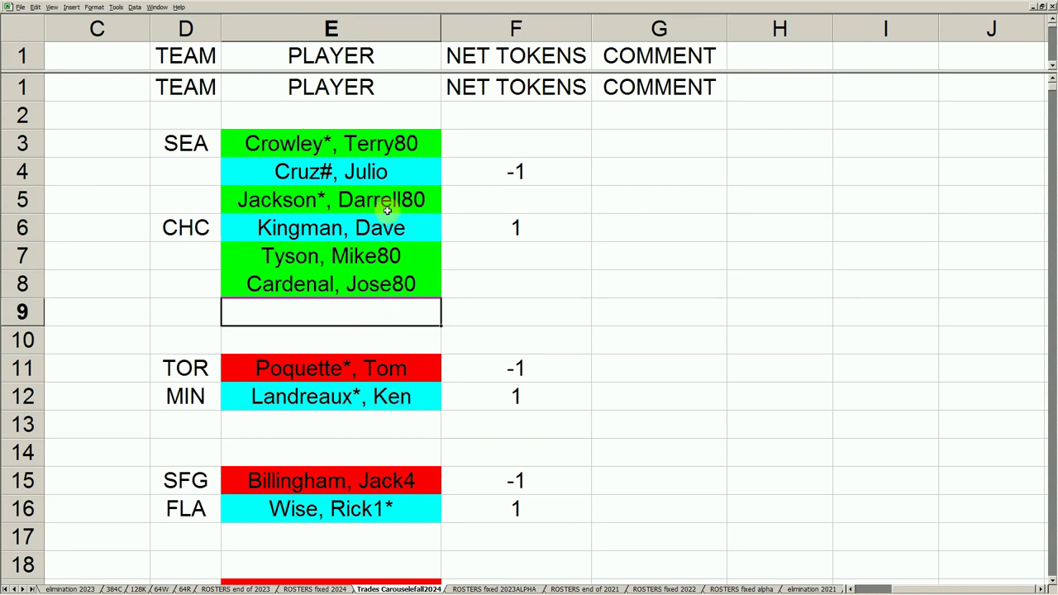
{"action": "left_click", "coordinate": [514, 228]}
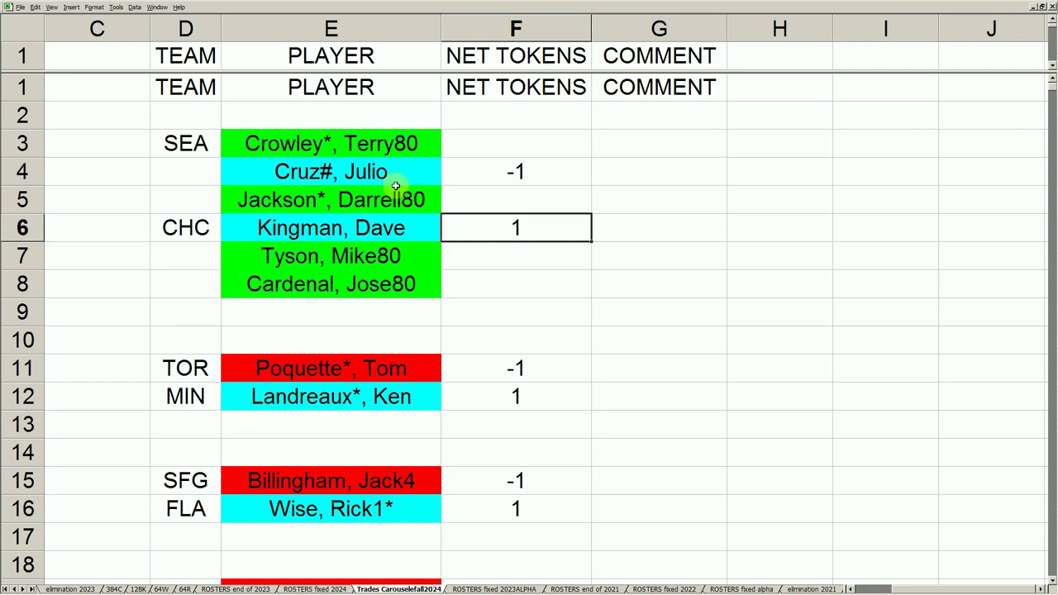
{"action": "left_click", "coordinate": [183, 146]}
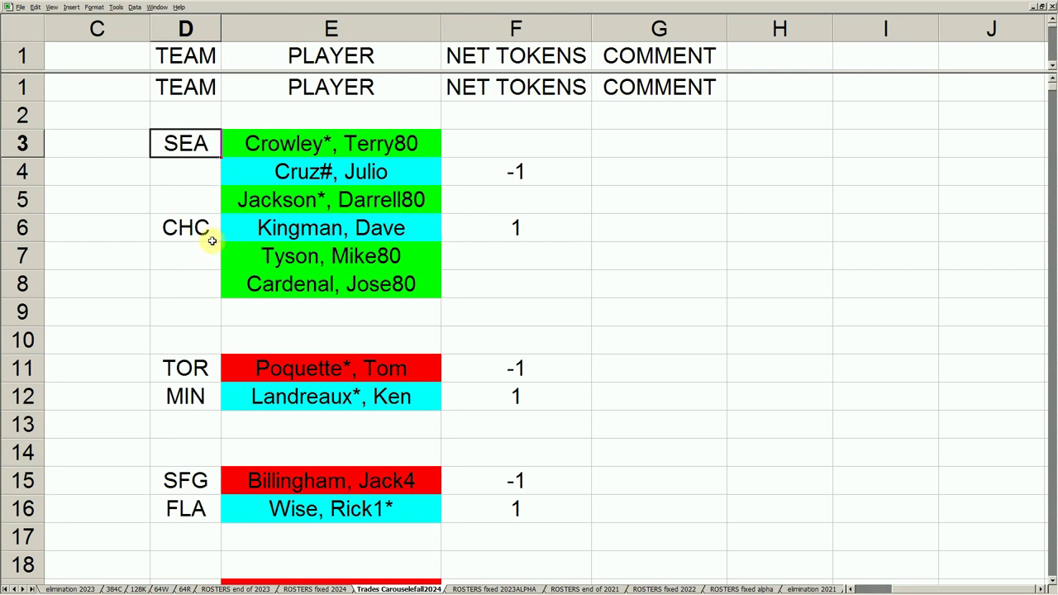
{"action": "left_click_drag", "start_coordinate": [206, 229], "coordinate": [447, 228]}
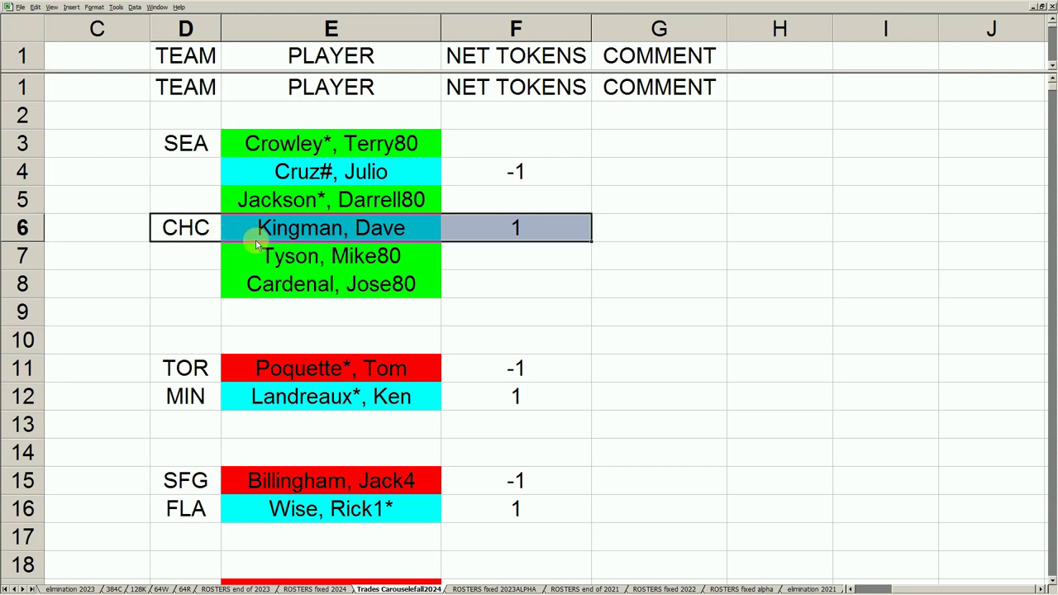
{"action": "left_click", "coordinate": [352, 256]}
{"action": "left_click", "coordinate": [362, 284]}
{"action": "left_click", "coordinate": [400, 199]}
{"action": "left_click", "coordinate": [401, 143]}
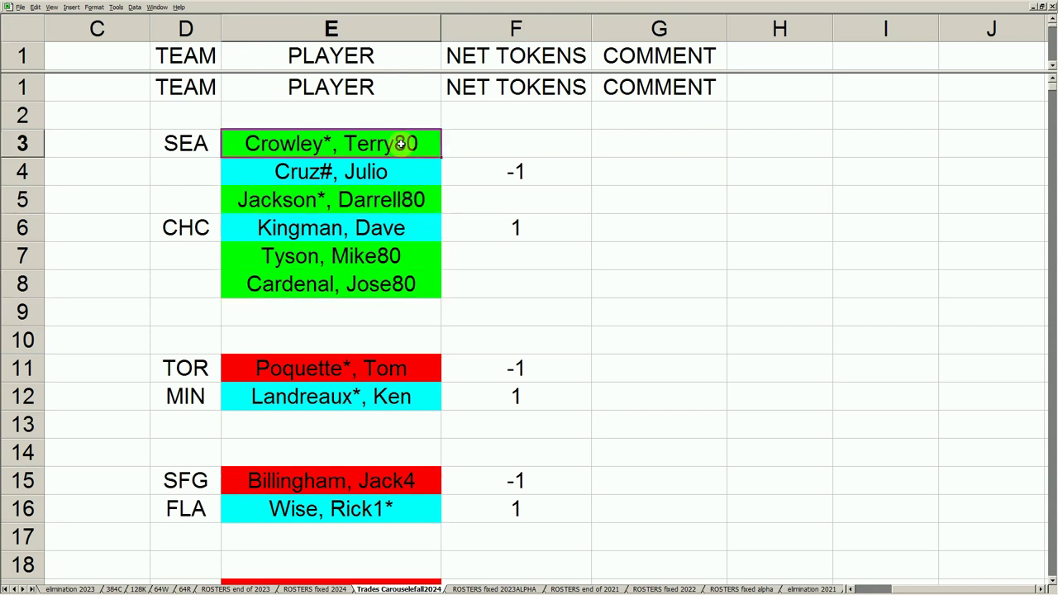
{"action": "left_click", "coordinate": [413, 200]}
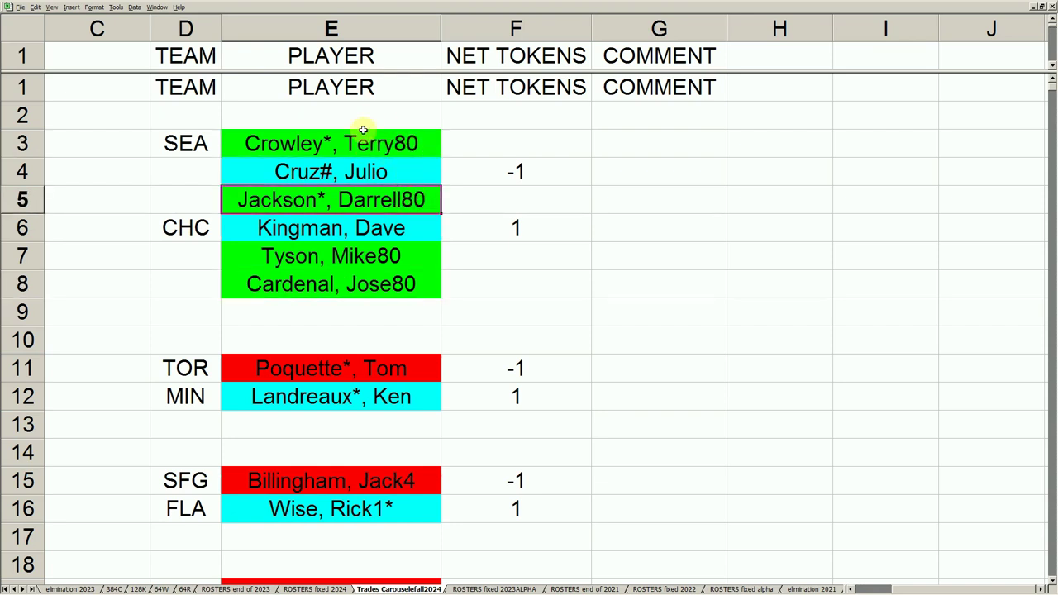
{"action": "left_click", "coordinate": [330, 230]}
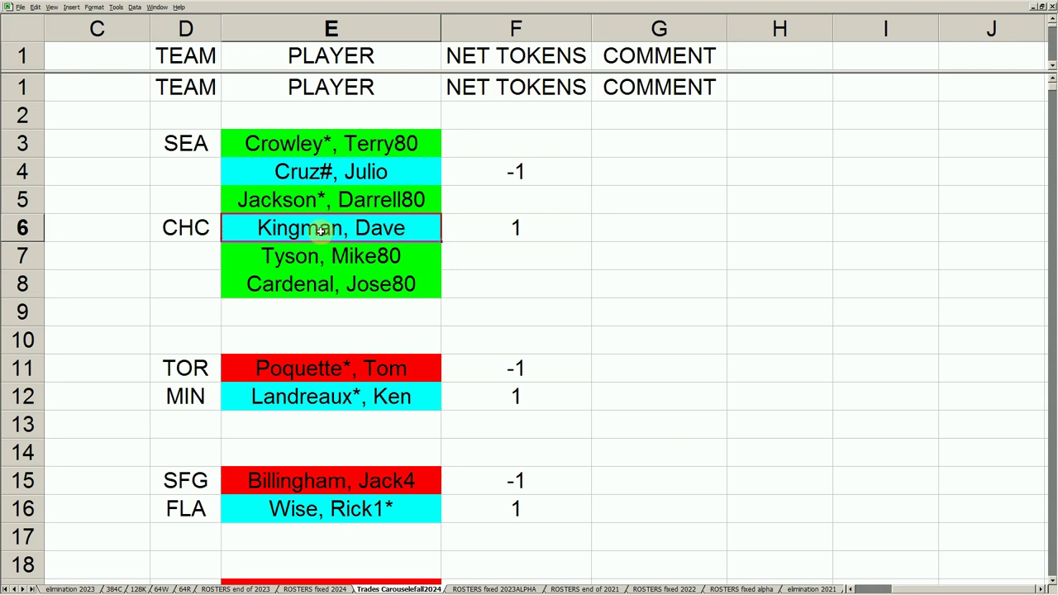
{"action": "left_click", "coordinate": [340, 172]}
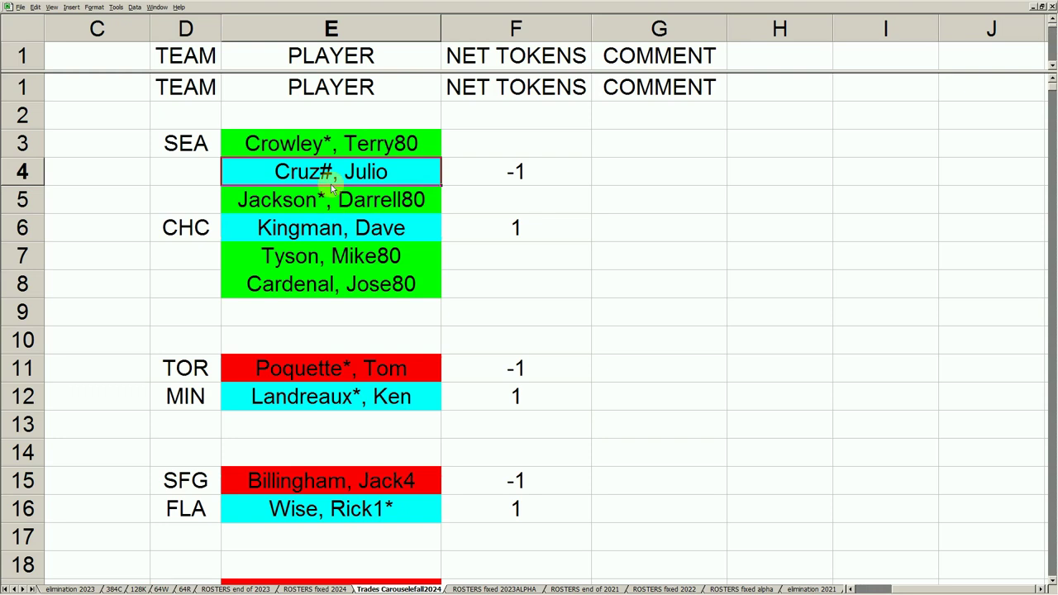
{"action": "left_click", "coordinate": [341, 233]}
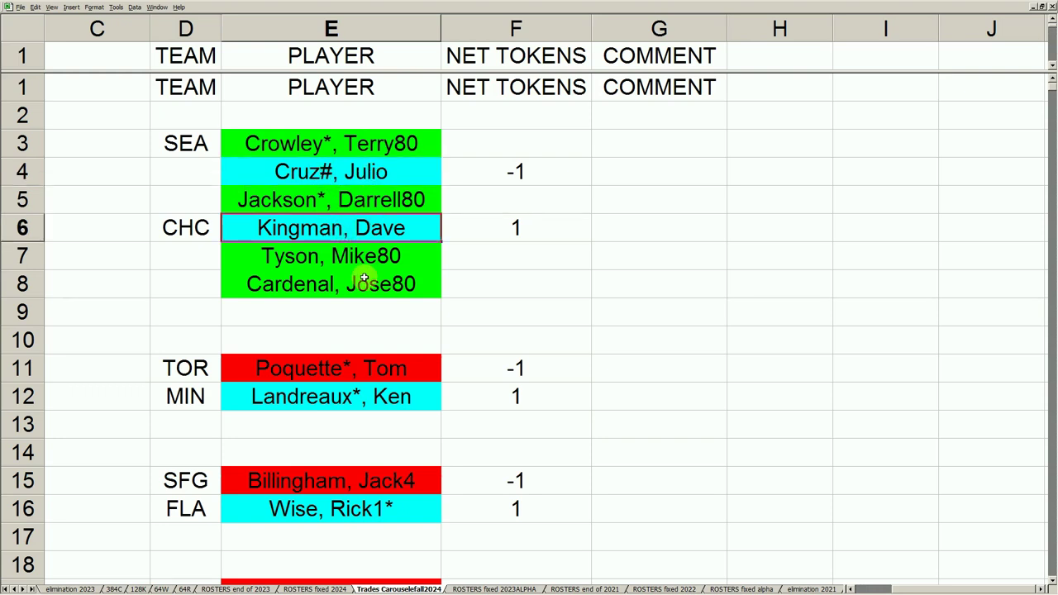
{"action": "left_click", "coordinate": [491, 230]}
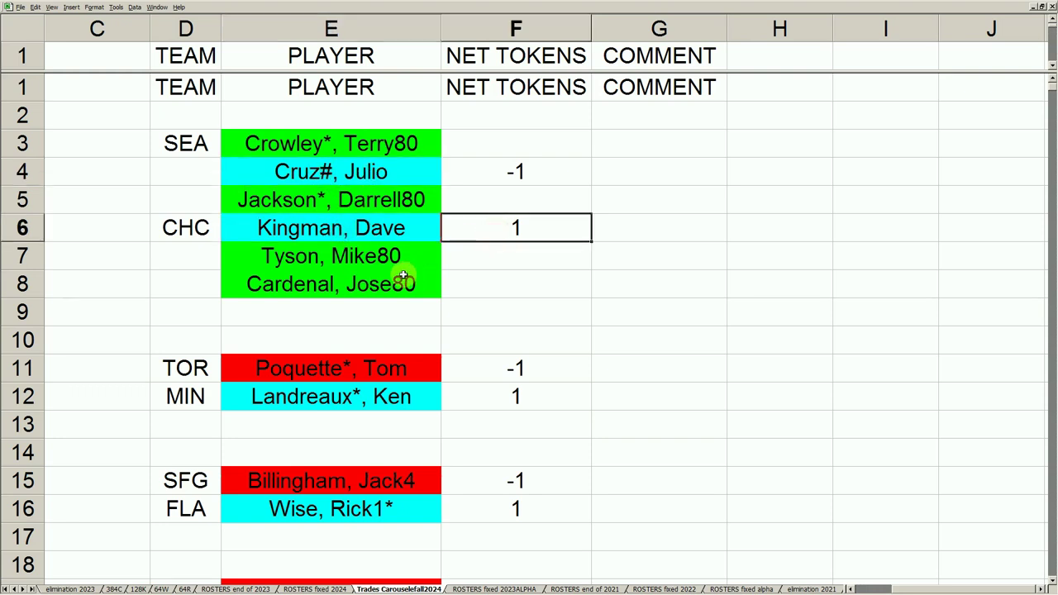
{"action": "left_click", "coordinate": [375, 403]}
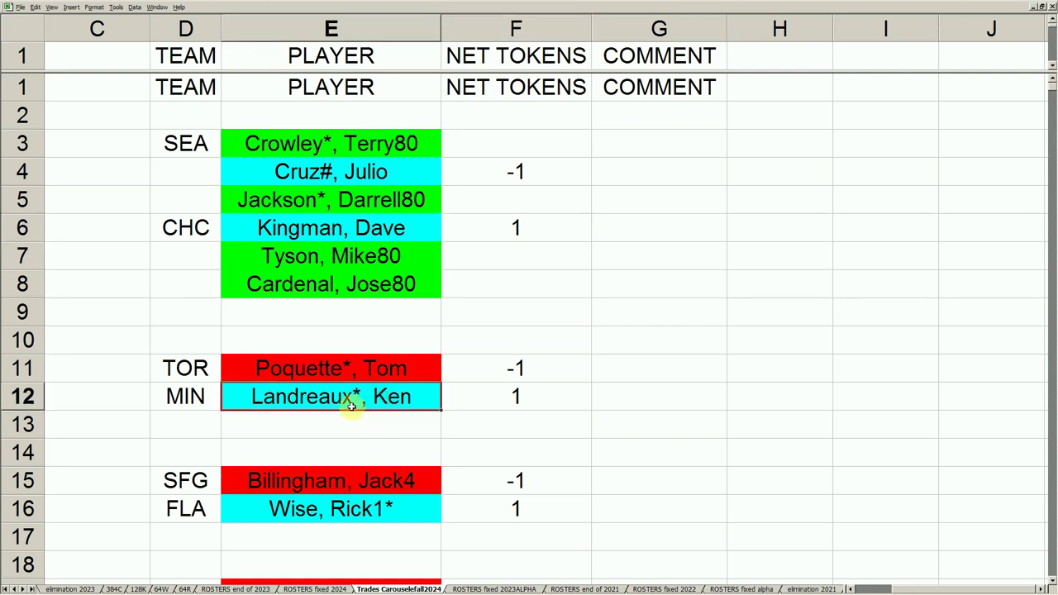
{"action": "left_click", "coordinate": [337, 509]}
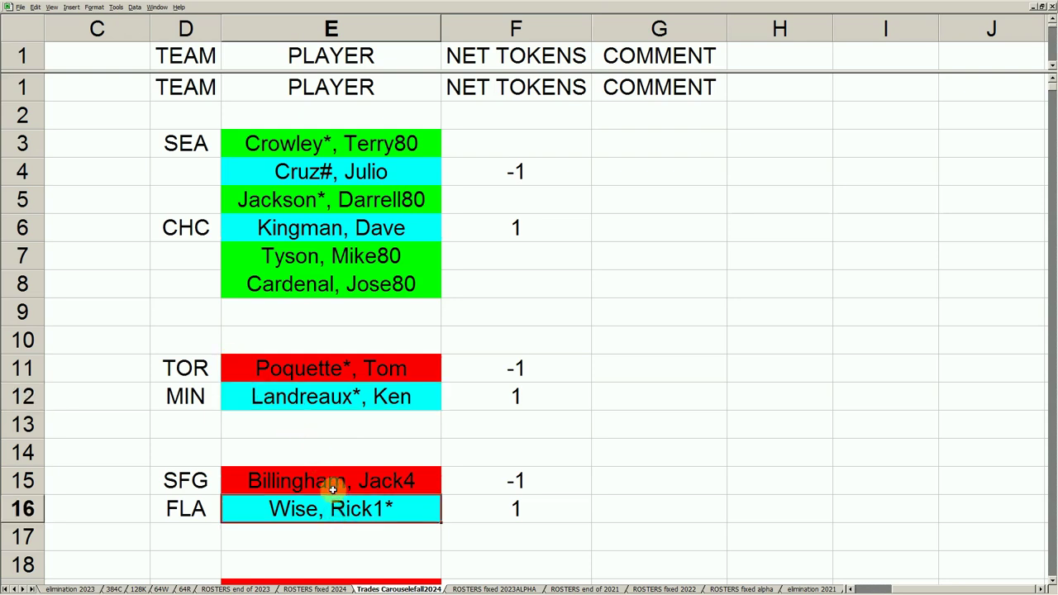
{"action": "left_click", "coordinate": [366, 535]}
{"action": "key", "text": "Down"}
{"action": "key", "text": "Down"}
{"action": "key", "text": "Down"}
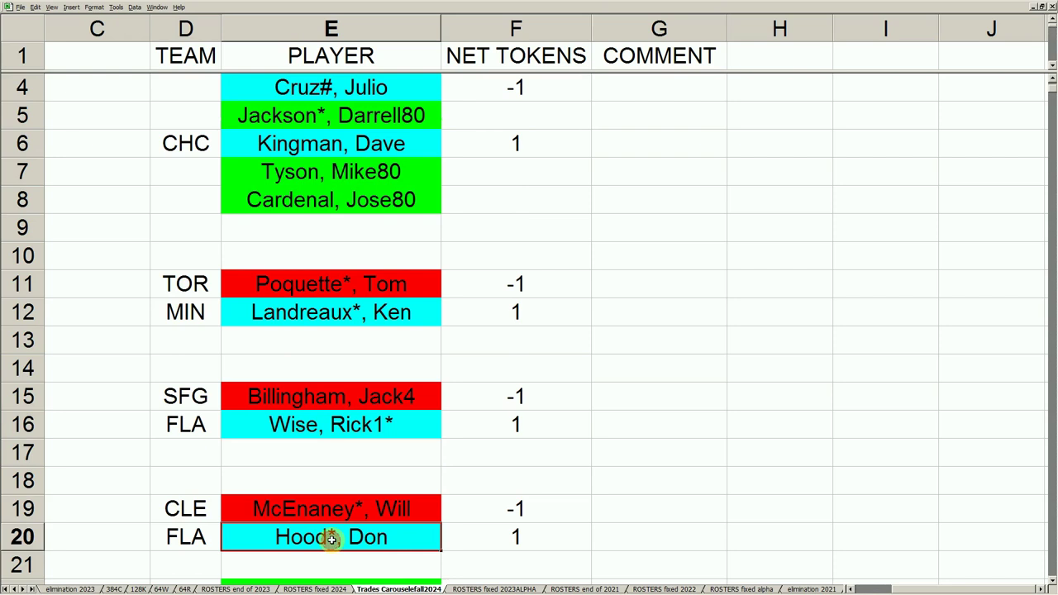
{"action": "left_click", "coordinate": [340, 564]}
{"action": "key", "text": "Down"}
{"action": "key", "text": "Down"}
{"action": "key", "text": "Down"}
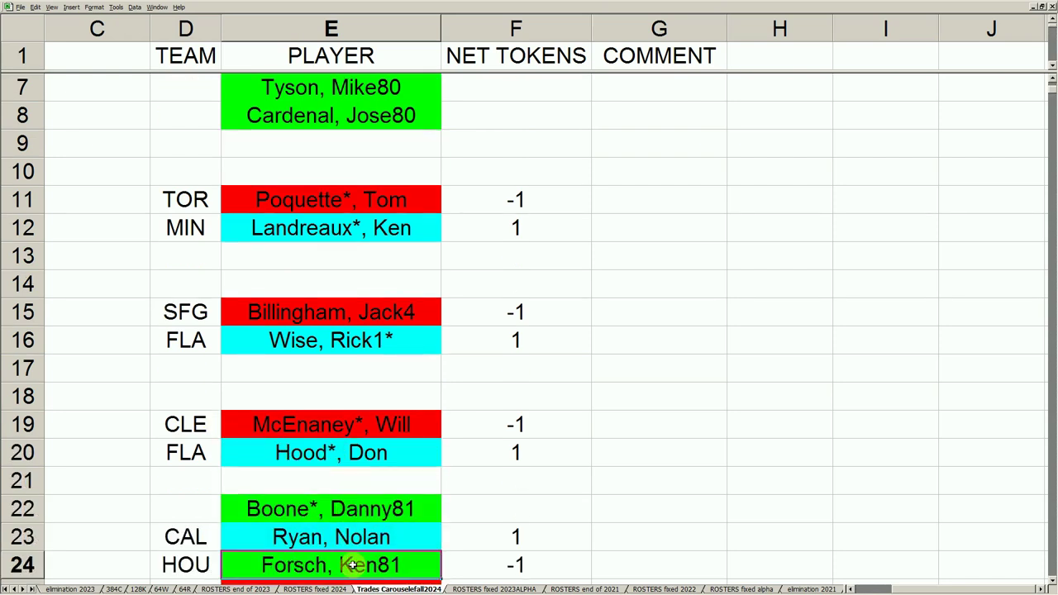
{"action": "key", "text": "Down"}
{"action": "key", "text": "Down"}
{"action": "left_click_drag", "start_coordinate": [204, 458], "coordinate": [472, 526]}
{"action": "left_click", "coordinate": [392, 503]}
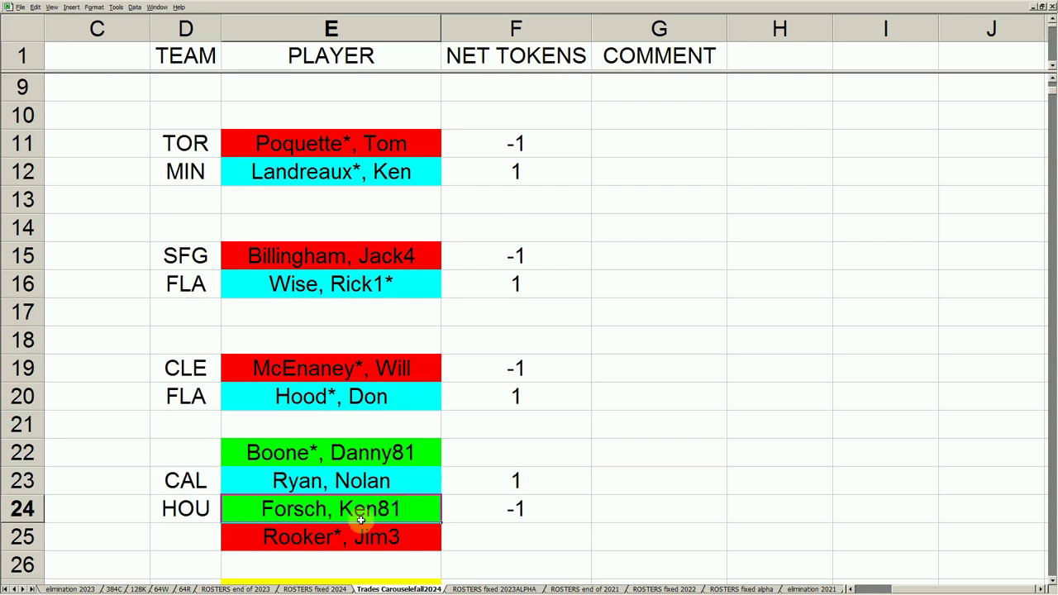
{"action": "left_click", "coordinate": [314, 484]}
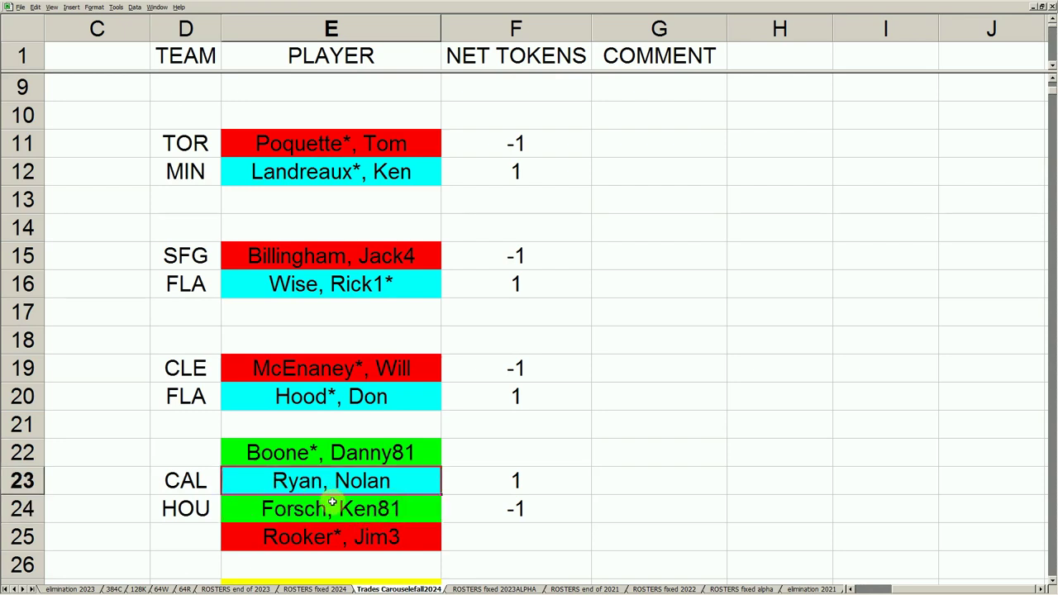
{"action": "left_click", "coordinate": [341, 514]}
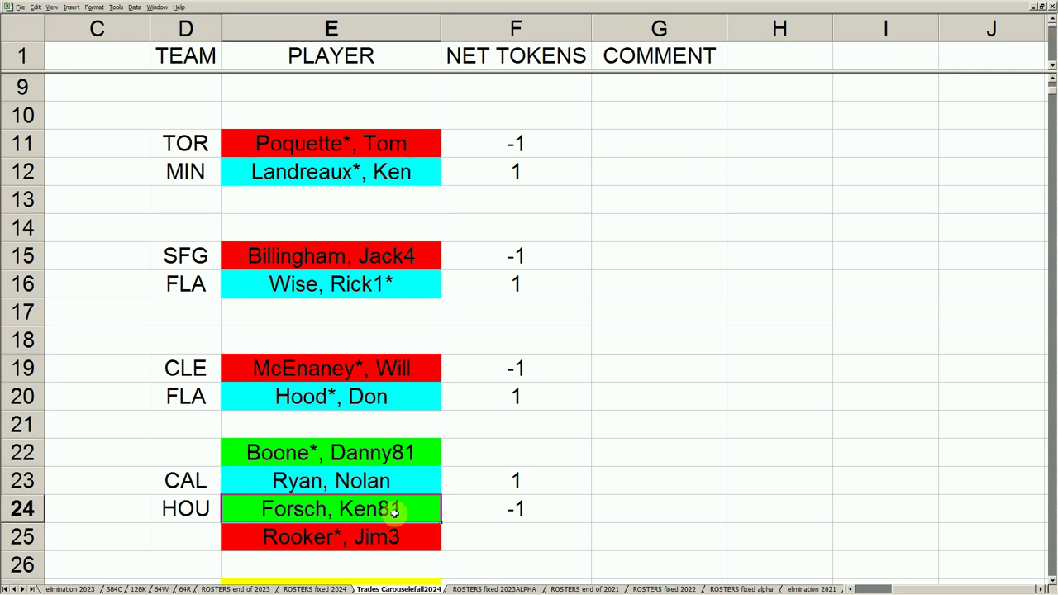
{"action": "left_click", "coordinate": [380, 481]}
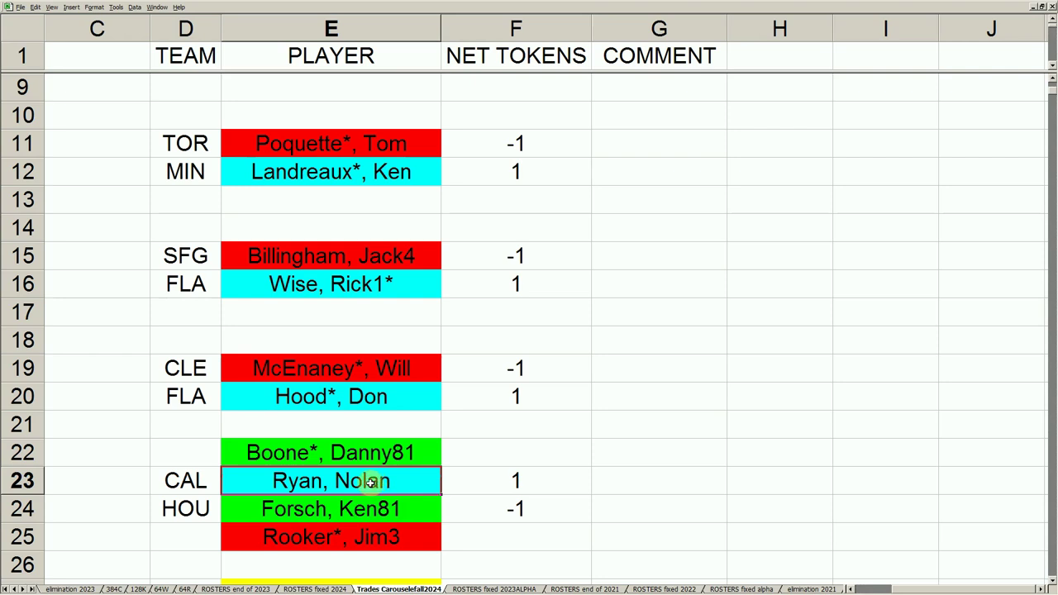
{"action": "left_click", "coordinate": [369, 510]}
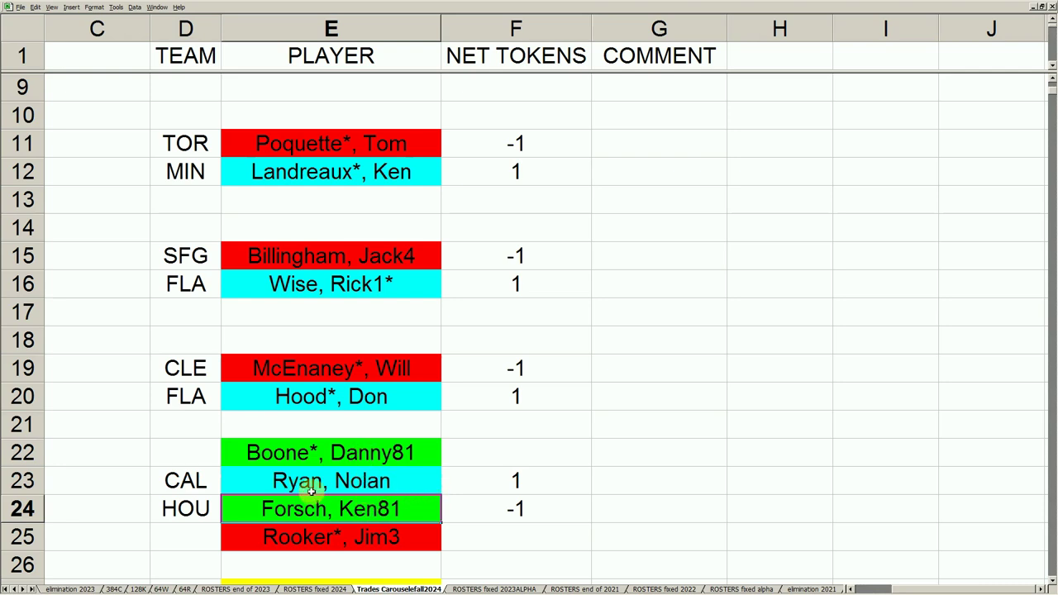
{"action": "left_click", "coordinate": [514, 479]}
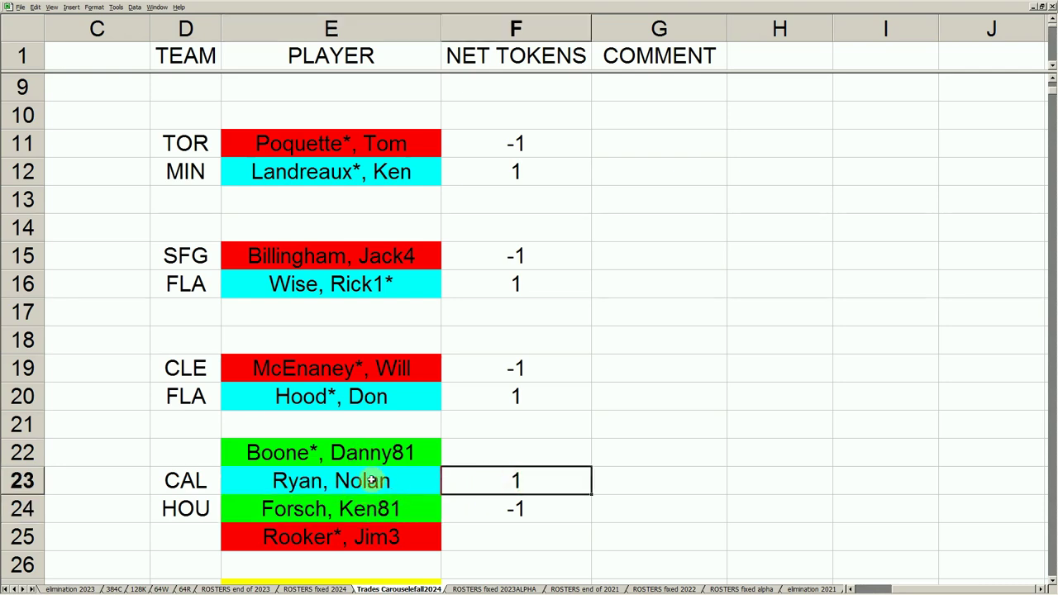
{"action": "key", "text": "Down"}
{"action": "key", "text": "Left"}
{"action": "key", "text": "Down"}
{"action": "key", "text": "Down"}
{"action": "key", "text": "Down"}
{"action": "key", "text": "Down"}
{"action": "key", "text": "Down"}
{"action": "key", "text": "Down"}
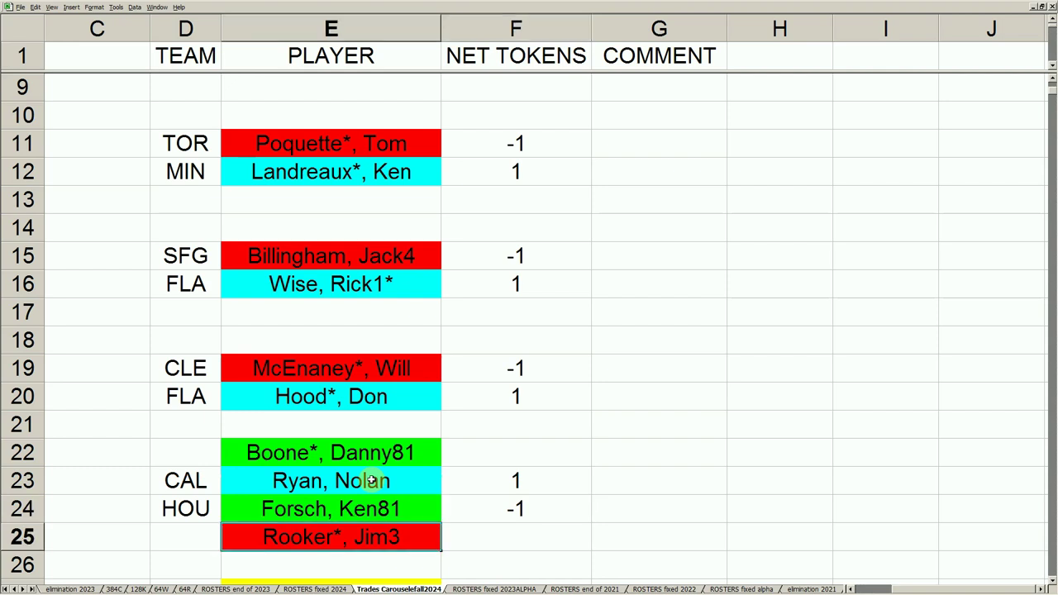
{"action": "key", "text": "Down"}
{"action": "key", "text": "Down"}
{"action": "key", "text": "Down"}
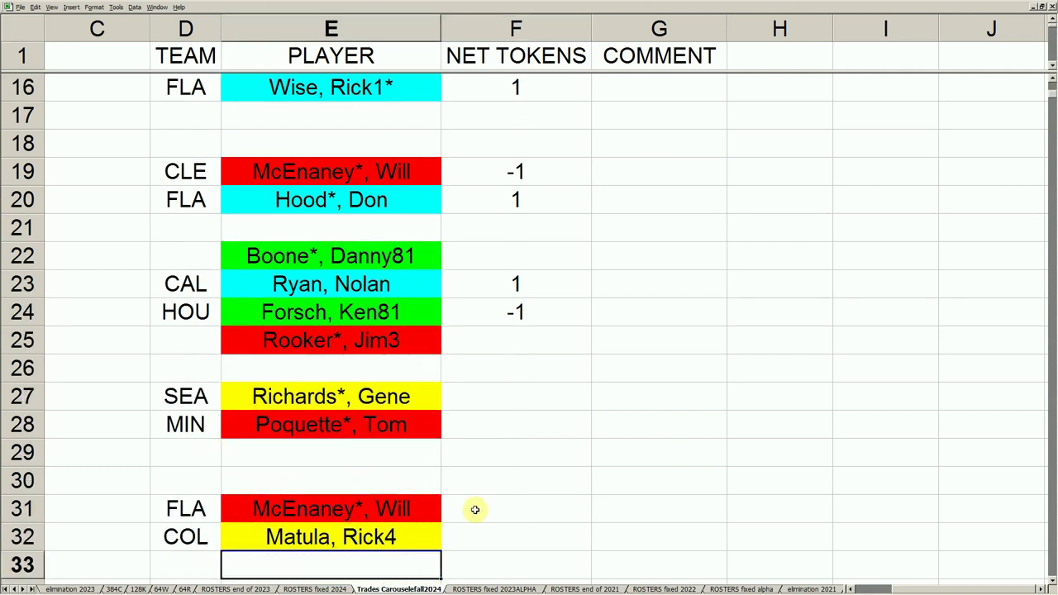
Step: Select the SEA–MIN trade rows, covering Richards*, Gene and Poquette*, Tom
{"action": "left_click", "coordinate": [211, 396]}
{"action": "left_click_drag", "start_coordinate": [211, 395], "coordinate": [287, 397]}
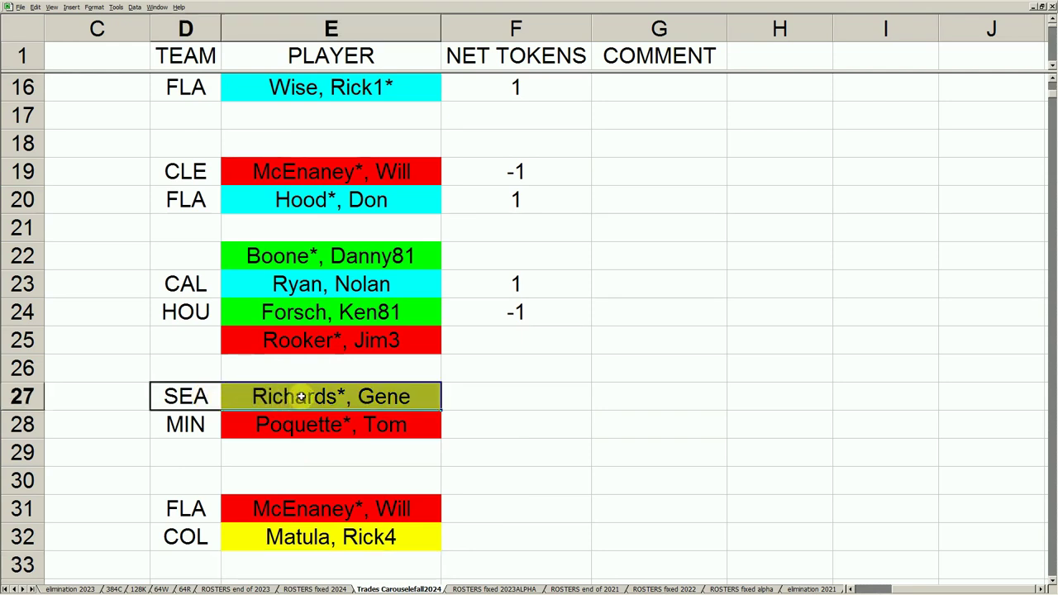
{"action": "left_click_drag", "start_coordinate": [208, 399], "coordinate": [275, 423]}
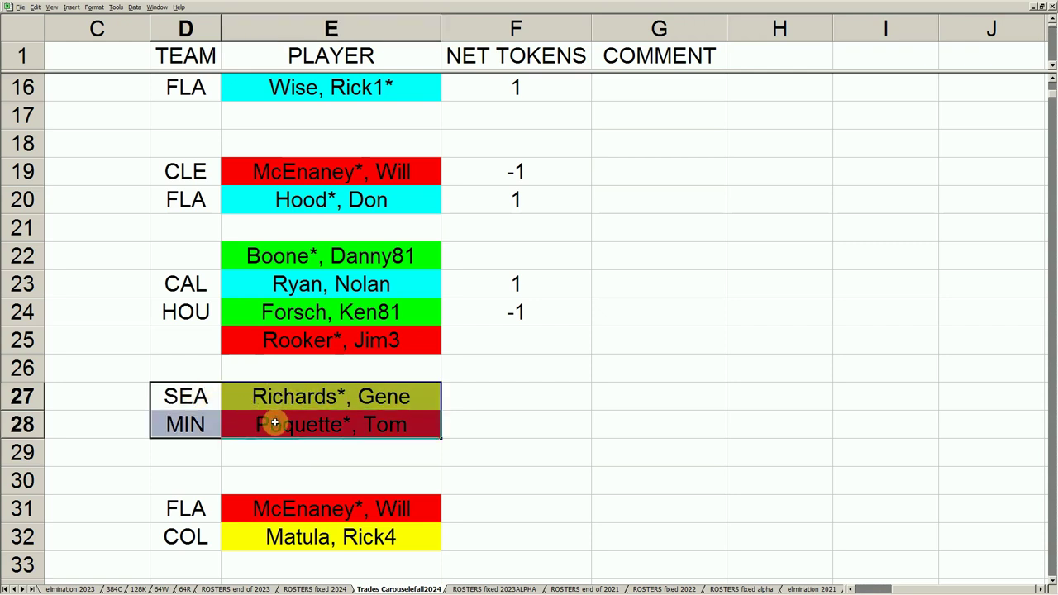
{"action": "left_click", "coordinate": [275, 423]}
Step: Step down the player column from Matula, Rick4 to Metzger#, Roger and Sutcliffe, Rick4*
{"action": "key", "text": "Down"}
{"action": "key", "text": "Down"}
{"action": "key", "text": "Down"}
{"action": "key", "text": "Down"}
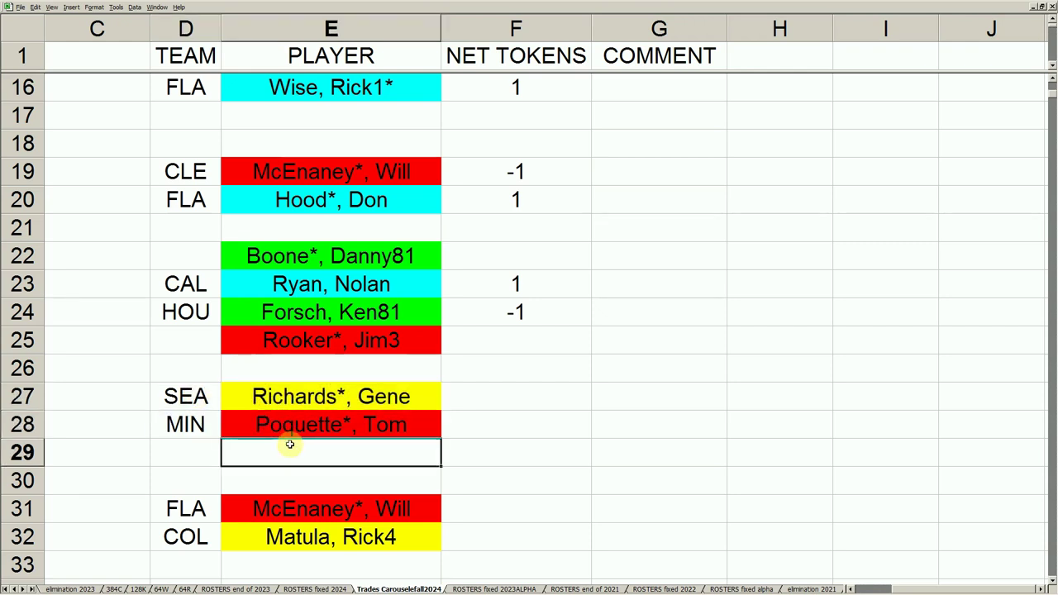
{"action": "key", "text": "Up"}
{"action": "key", "text": "Up"}
{"action": "key", "text": "Up"}
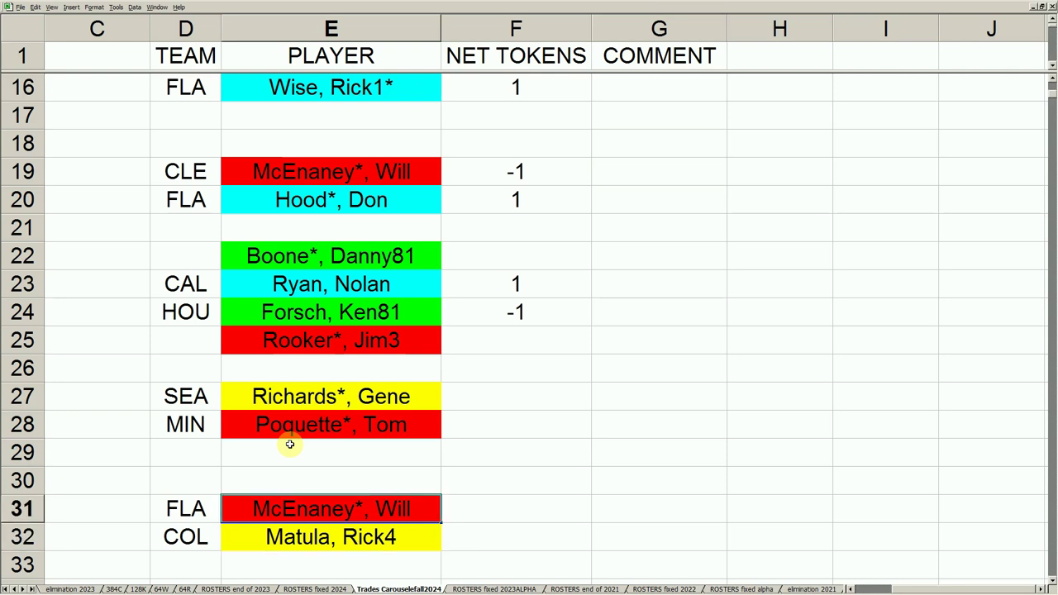
{"action": "key", "text": "Down"}
{"action": "key", "text": "Down"}
{"action": "key", "text": "Down"}
{"action": "key", "text": "Down"}
{"action": "key", "text": "Down"}
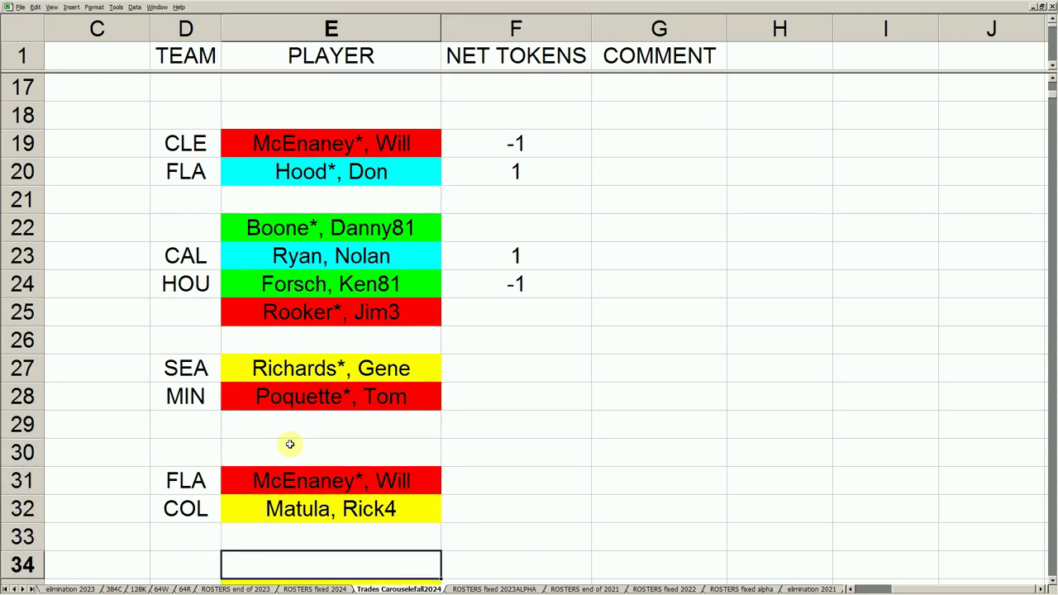
{"action": "key", "text": "Down"}
{"action": "key", "text": "Down"}
{"action": "key", "text": "Down"}
{"action": "key", "text": "Down"}
{"action": "key", "text": "Down"}
{"action": "key", "text": "Down"}
{"action": "key", "text": "Down"}
{"action": "key", "text": "Down"}
{"action": "key", "text": "Down"}
{"action": "key", "text": "Down"}
{"action": "key", "text": "Down"}
{"action": "key", "text": "Down"}
{"action": "key", "text": "Down"}
{"action": "key", "text": "Down"}
{"action": "key", "text": "Down"}
{"action": "key", "text": "Down"}
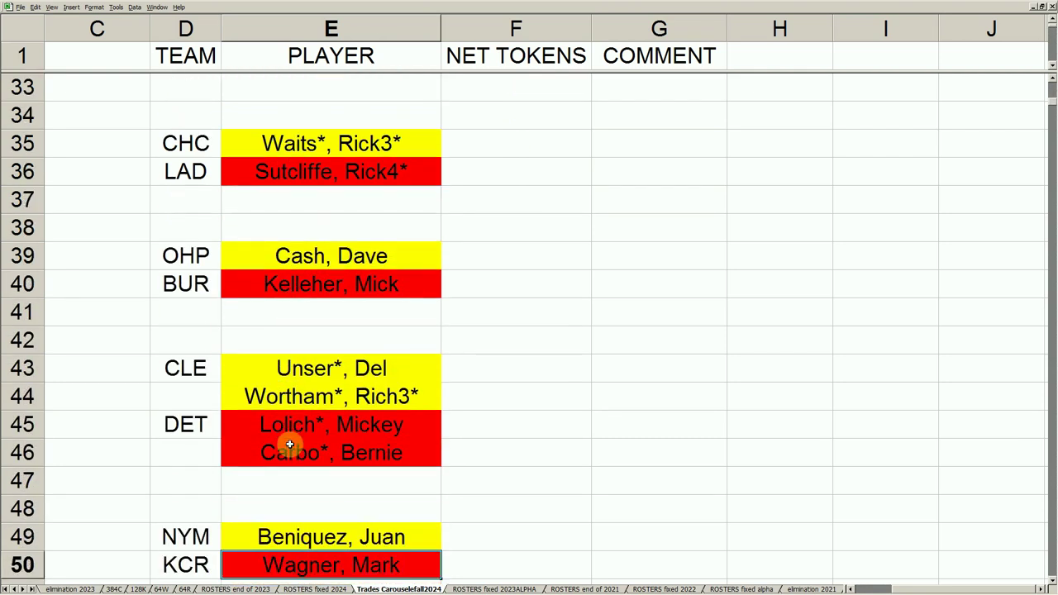
{"action": "key", "text": "Down"}
{"action": "key", "text": "Down"}
{"action": "key", "text": "Down"}
{"action": "key", "text": "Down"}
{"action": "key", "text": "Down"}
{"action": "key", "text": "Down"}
{"action": "key", "text": "Down"}
{"action": "key", "text": "Down"}
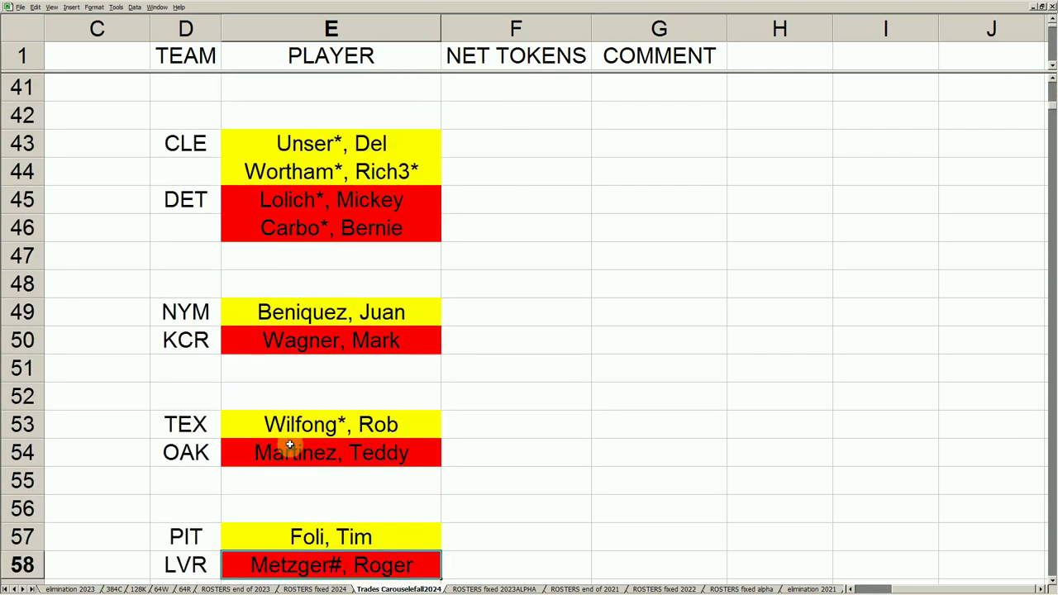
{"action": "key", "text": "Down"}
{"action": "key", "text": "Down"}
{"action": "key", "text": "Down"}
{"action": "key", "text": "Down"}
{"action": "key", "text": "Down"}
{"action": "key", "text": "Down"}
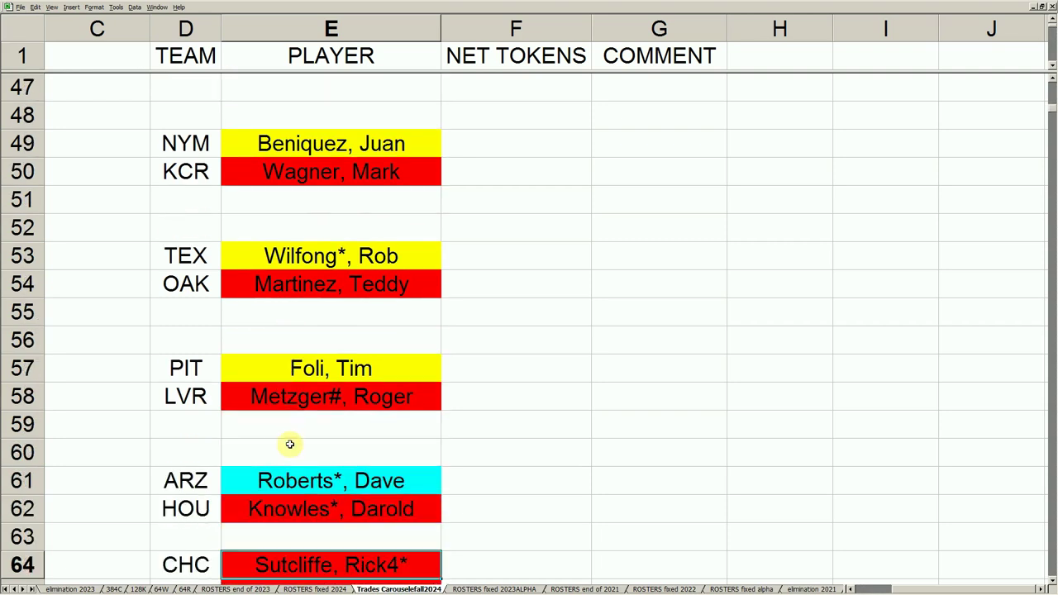
{"action": "left_click", "coordinate": [317, 480]}
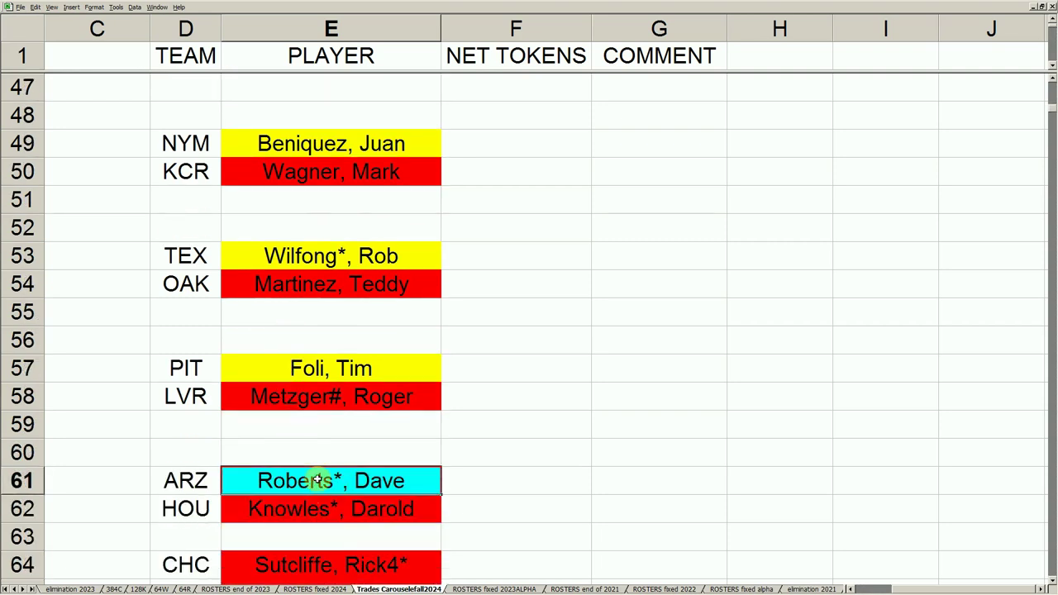
{"action": "key", "text": "Down"}
{"action": "key", "text": "Down"}
{"action": "key", "text": "Down"}
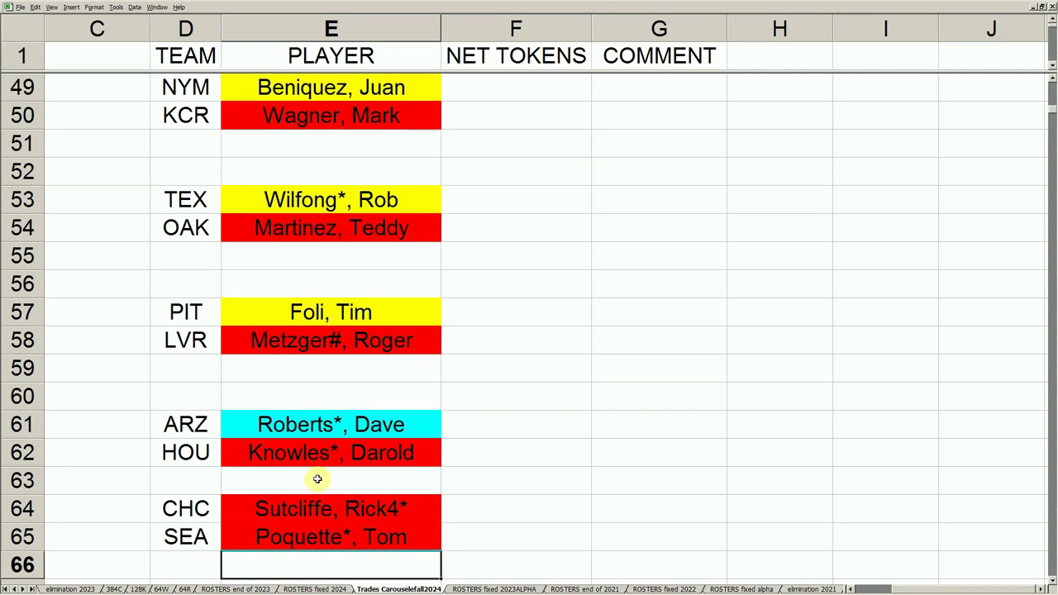
{"action": "key", "text": "Up"}
{"action": "key", "text": "Up"}
{"action": "key", "text": "Up"}
{"action": "key", "text": "Down"}
{"action": "key", "text": "Up"}
{"action": "key", "text": "Down"}
{"action": "key", "text": "Down"}
{"action": "key", "text": "Down"}
{"action": "key", "text": "Down"}
{"action": "key", "text": "Down"}
{"action": "key", "text": "Down"}
{"action": "key", "text": "Down"}
{"action": "key", "text": "Down"}
{"action": "key", "text": "Down"}
{"action": "key", "text": "Down"}
{"action": "key", "text": "Down"}
{"action": "key", "text": "Up"}
{"action": "key", "text": "Up"}
{"action": "key", "text": "Up"}
{"action": "key", "text": "Up"}
{"action": "key", "text": "Up"}
{"action": "key", "text": "Up"}
{"action": "key", "text": "Up"}
{"action": "key", "text": "Up"}
{"action": "key", "text": "Up"}
{"action": "key", "text": "Up"}
{"action": "key", "text": "Up"}
{"action": "key", "text": "Up"}
{"action": "key", "text": "Up"}
{"action": "key", "text": "Up"}
{"action": "key", "text": "Up"}
{"action": "key", "text": "Up"}
{"action": "key", "text": "Up"}
{"action": "key", "text": "Up"}
{"action": "key", "text": "Up"}
{"action": "key", "text": "Up"}
{"action": "key", "text": "Up"}
{"action": "key", "text": "Up"}
{"action": "key", "text": "Up"}
{"action": "key", "text": "Up"}
{"action": "key", "text": "Up"}
{"action": "key", "text": "Up"}
{"action": "key", "text": "Up"}
{"action": "key", "text": "Up"}
{"action": "key", "text": "Up"}
{"action": "key", "text": "Up"}
{"action": "key", "text": "Up"}
{"action": "key", "text": "Up"}
{"action": "key", "text": "Up"}
{"action": "key", "text": "Up"}
{"action": "key", "text": "Up"}
{"action": "key", "text": "Up"}
{"action": "key", "text": "Up"}
{"action": "key", "text": "Up"}
{"action": "key", "text": "Up"}
{"action": "key", "text": "Down"}
{"action": "key", "text": "Down"}
{"action": "key", "text": "Down"}
{"action": "key", "text": "Down"}
{"action": "key", "text": "Down"}
{"action": "key", "text": "Down"}
{"action": "key", "text": "Down"}
{"action": "key", "text": "Down"}
{"action": "key", "text": "Down"}
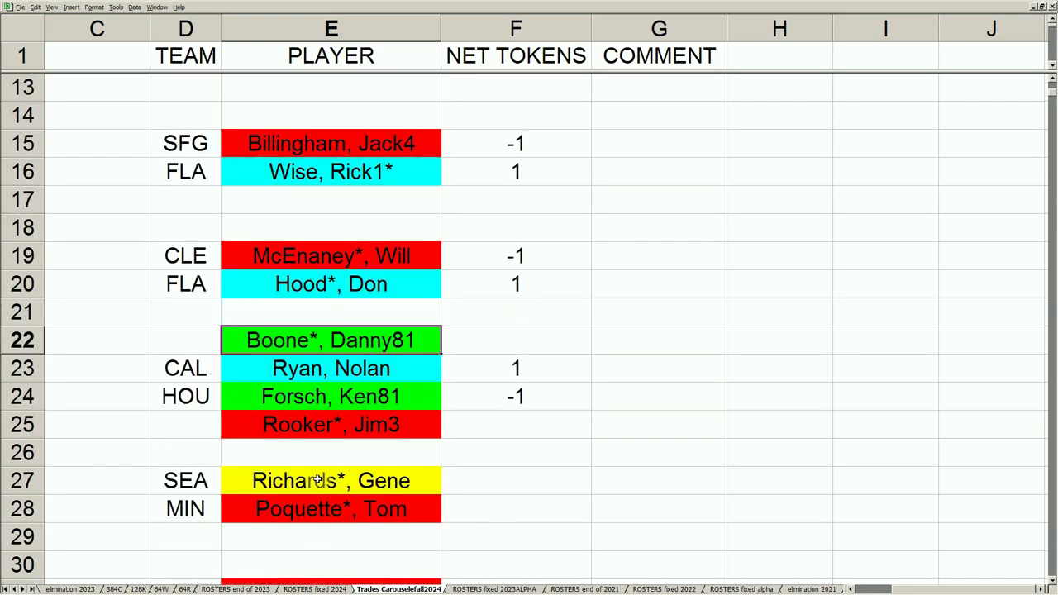
Step: Review the CAL–HOU trade rows and Kingman, Dave entry, then open the elimination 2023 sheet
{"action": "key", "text": "Down"}
{"action": "key", "text": "Down"}
{"action": "key", "text": "Down"}
{"action": "key", "text": "Up"}
{"action": "key", "text": "Up"}
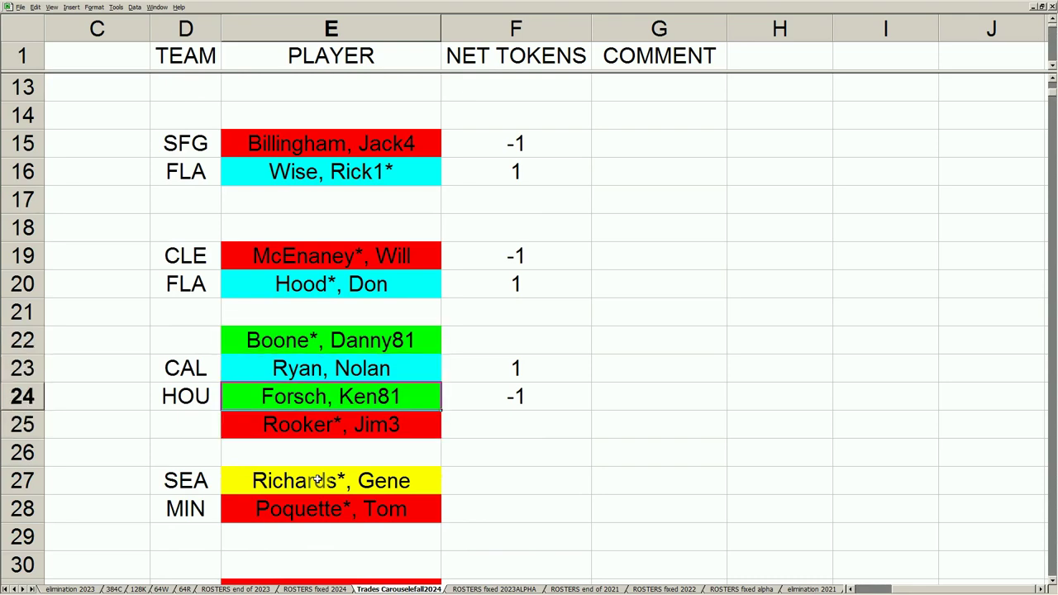
{"action": "key", "text": "Up"}
{"action": "key", "text": "Up"}
{"action": "key", "text": "Up"}
{"action": "key", "text": "Up"}
{"action": "key", "text": "Up"}
{"action": "key", "text": "Up"}
{"action": "key", "text": "Up"}
{"action": "key", "text": "Up"}
{"action": "key", "text": "Up"}
{"action": "key", "text": "Up"}
{"action": "key", "text": "Up"}
{"action": "key", "text": "Up"}
{"action": "key", "text": "Up"}
{"action": "key", "text": "Up"}
{"action": "key", "text": "Up"}
{"action": "key", "text": "Up"}
{"action": "key", "text": "Up"}
{"action": "key", "text": "Up"}
{"action": "key", "text": "Up"}
{"action": "key", "text": "Up"}
{"action": "key", "text": "Down"}
{"action": "key", "text": "Down"}
{"action": "key", "text": "Down"}
{"action": "key", "text": "Down"}
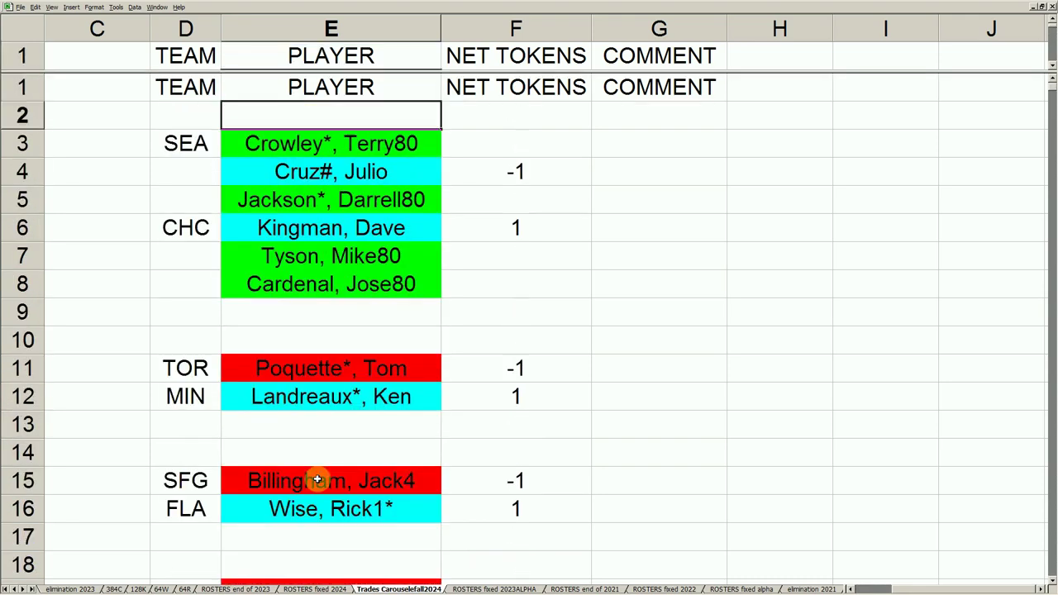
{"action": "key", "text": "Down"}
{"action": "key", "text": "Down"}
{"action": "key", "text": "Up"}
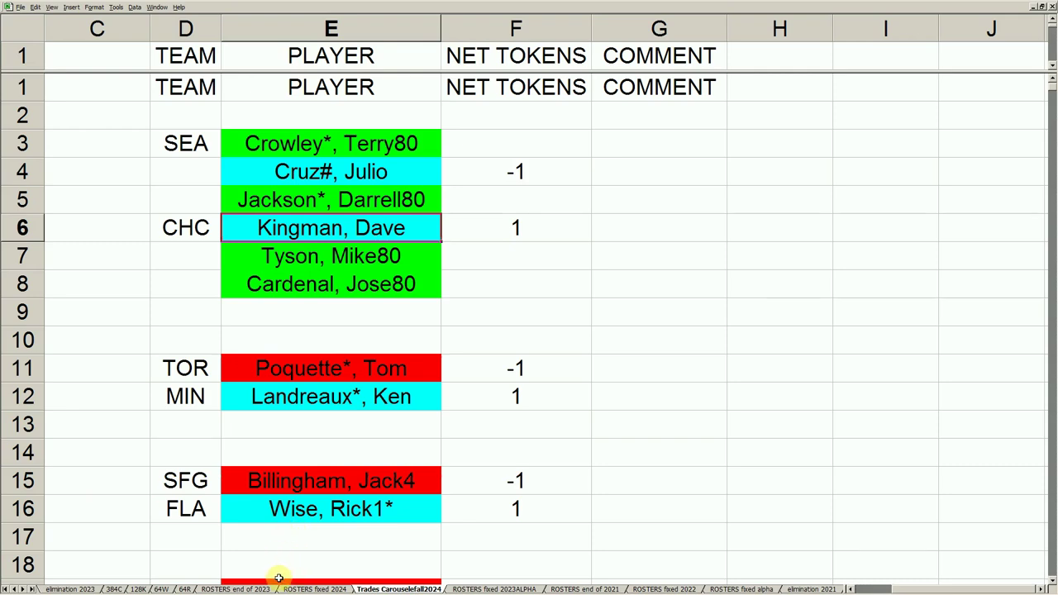
{"action": "left_click", "coordinate": [91, 589]}
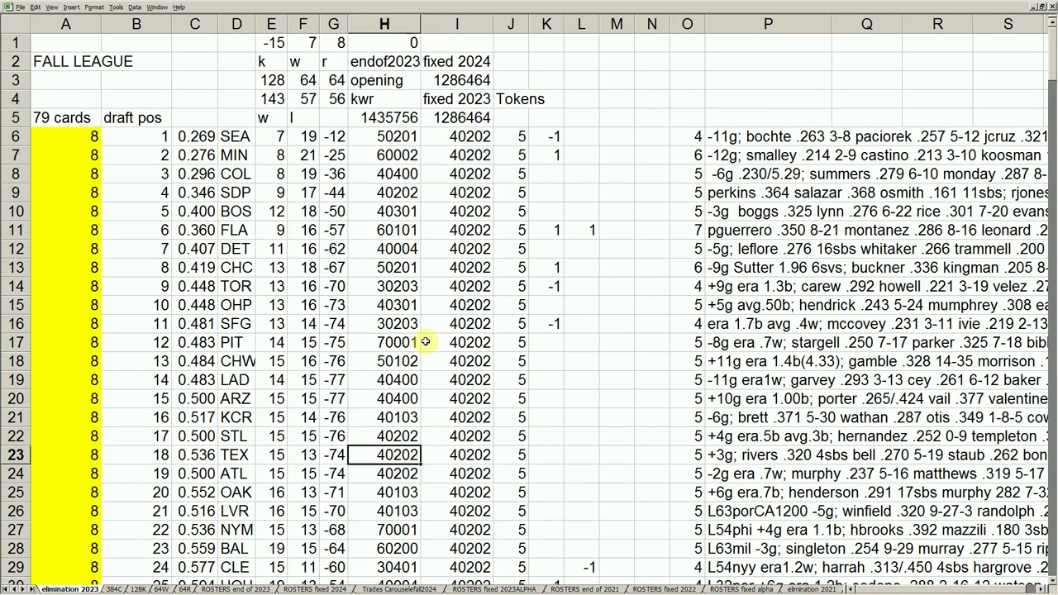
{"action": "left_click", "coordinate": [512, 26]}
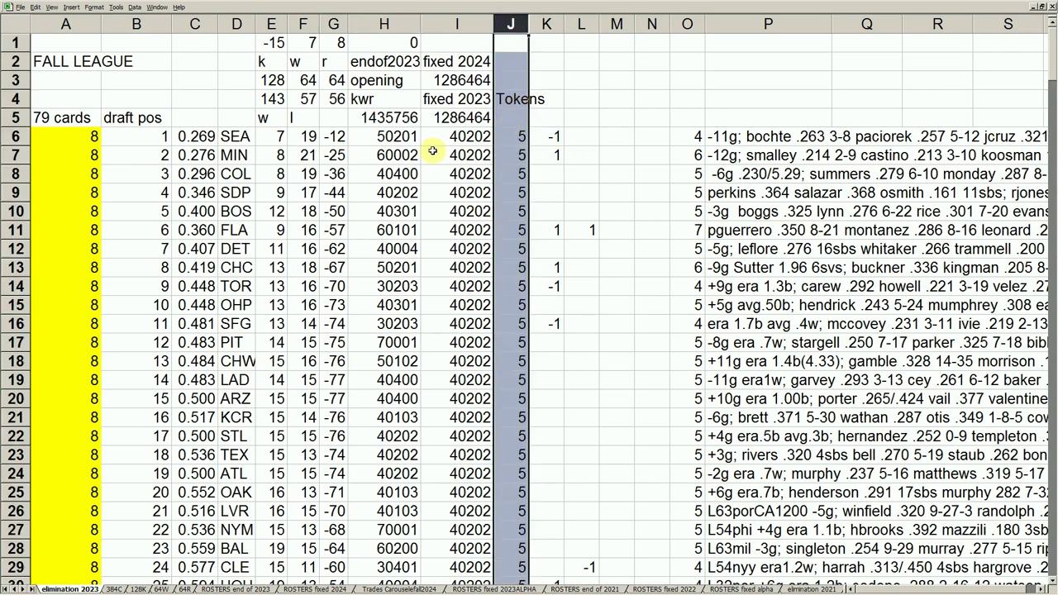
{"action": "left_click", "coordinate": [514, 137]}
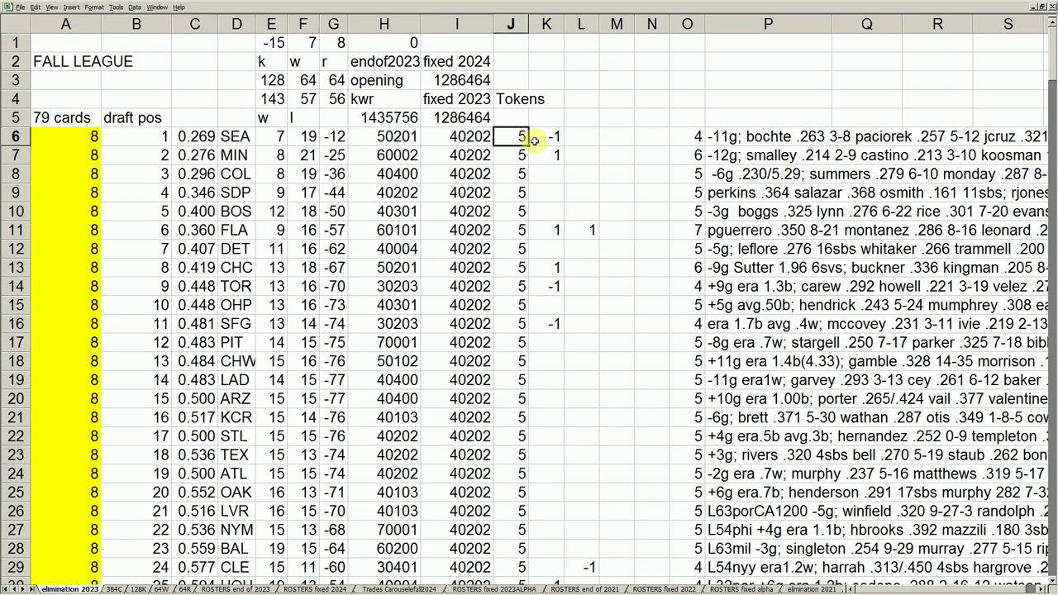
{"action": "left_click", "coordinate": [551, 138]}
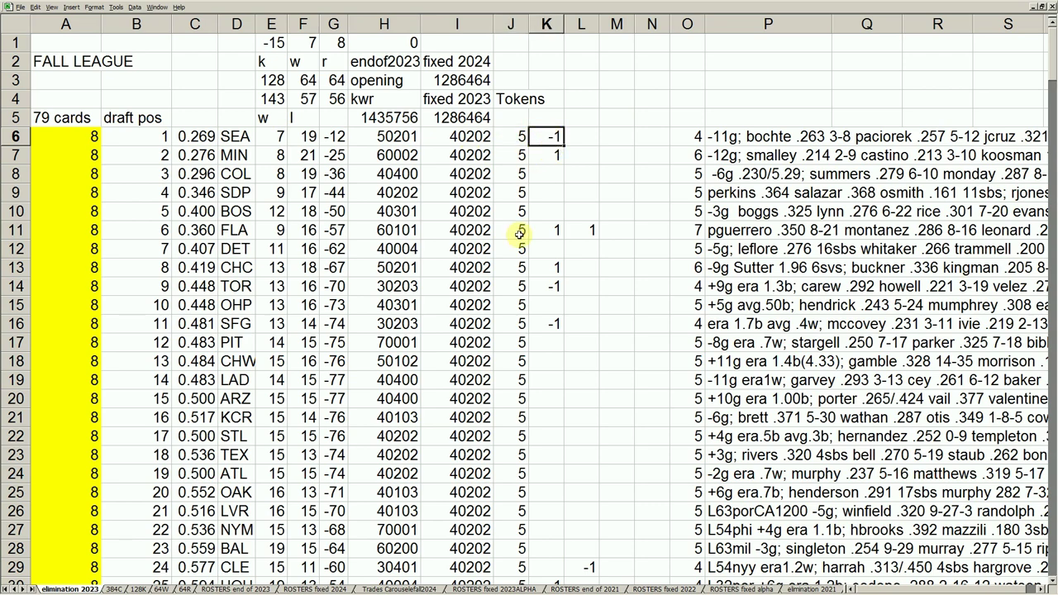
{"action": "left_click_drag", "start_coordinate": [245, 271], "coordinate": [503, 270]}
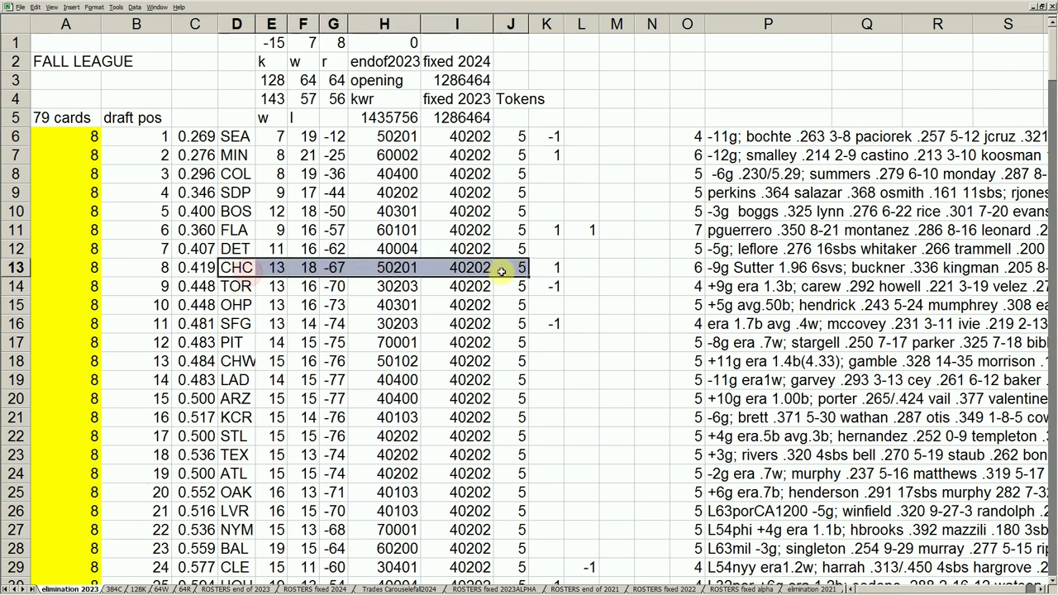
{"action": "left_click_drag", "start_coordinate": [688, 136], "coordinate": [694, 324]}
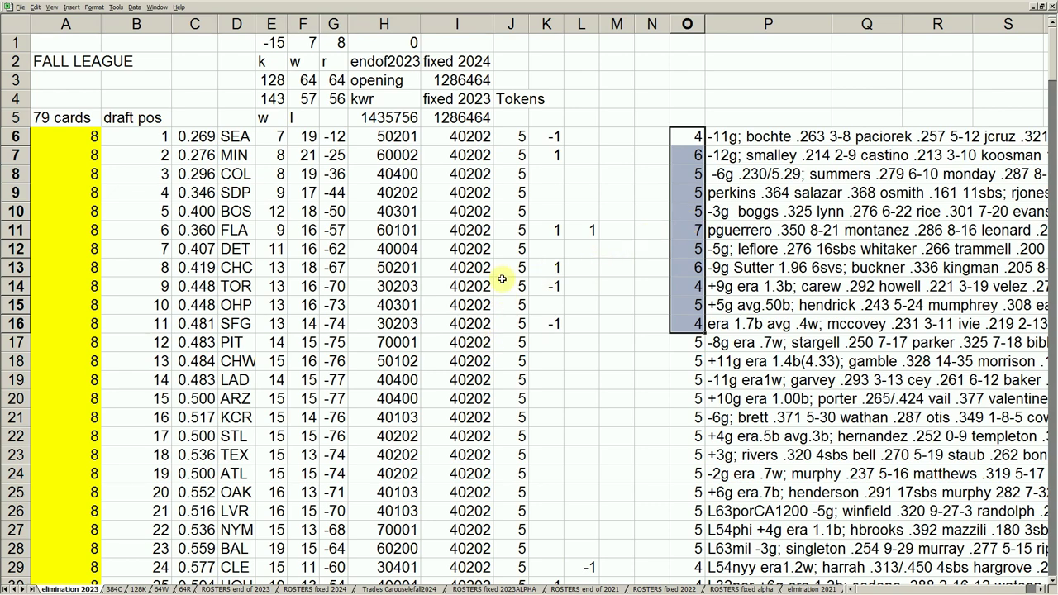
{"action": "left_click", "coordinate": [454, 339]}
{"action": "key", "text": "Down"}
{"action": "key", "text": "Down"}
{"action": "key", "text": "Down"}
{"action": "key", "text": "Down"}
{"action": "key", "text": "Down"}
{"action": "key", "text": "Down"}
{"action": "key", "text": "Down"}
{"action": "key", "text": "Down"}
{"action": "key", "text": "Down"}
{"action": "key", "text": "Down"}
{"action": "key", "text": "Down"}
{"action": "key", "text": "Down"}
{"action": "key", "text": "Down"}
{"action": "key", "text": "Down"}
{"action": "key", "text": "Down"}
{"action": "key", "text": "Down"}
{"action": "key", "text": "Down"}
{"action": "key", "text": "Down"}
{"action": "key", "text": "Down"}
{"action": "key", "text": "Down"}
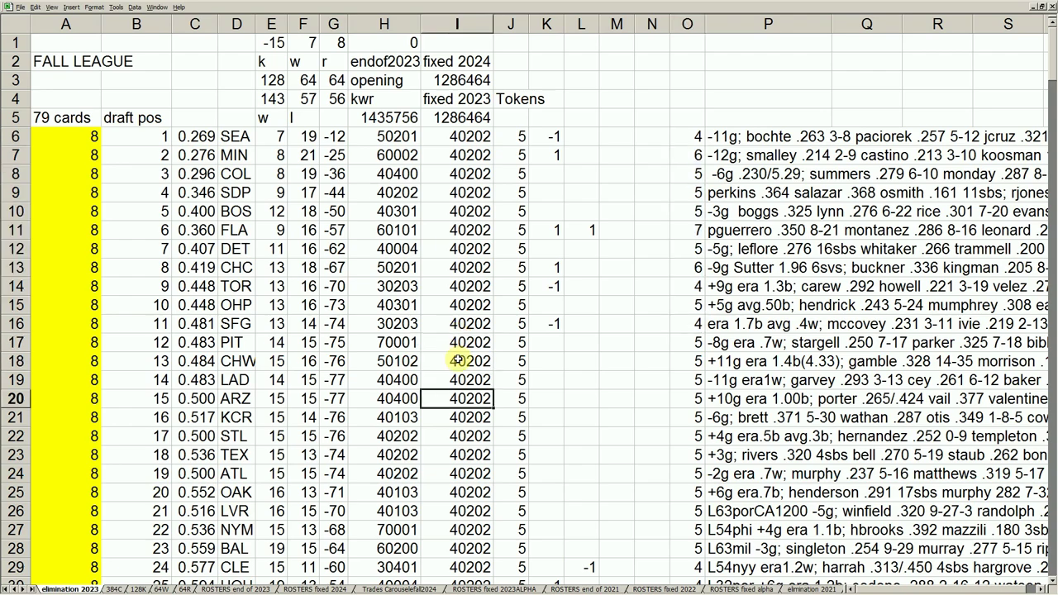
{"action": "key", "text": "Up"}
{"action": "key", "text": "Up"}
{"action": "key", "text": "Up"}
{"action": "key", "text": "Up"}
{"action": "key", "text": "Up"}
{"action": "key", "text": "Up"}
{"action": "key", "text": "Up"}
{"action": "key", "text": "Up"}
{"action": "key", "text": "Up"}
{"action": "key", "text": "Up"}
{"action": "key", "text": "Up"}
{"action": "key", "text": "Up"}
{"action": "key", "text": "Up"}
{"action": "key", "text": "Up"}
{"action": "key", "text": "Up"}
{"action": "key", "text": "Up"}
{"action": "key", "text": "Up"}
{"action": "key", "text": "Up"}
{"action": "key", "text": "Up"}
{"action": "key", "text": "Up"}
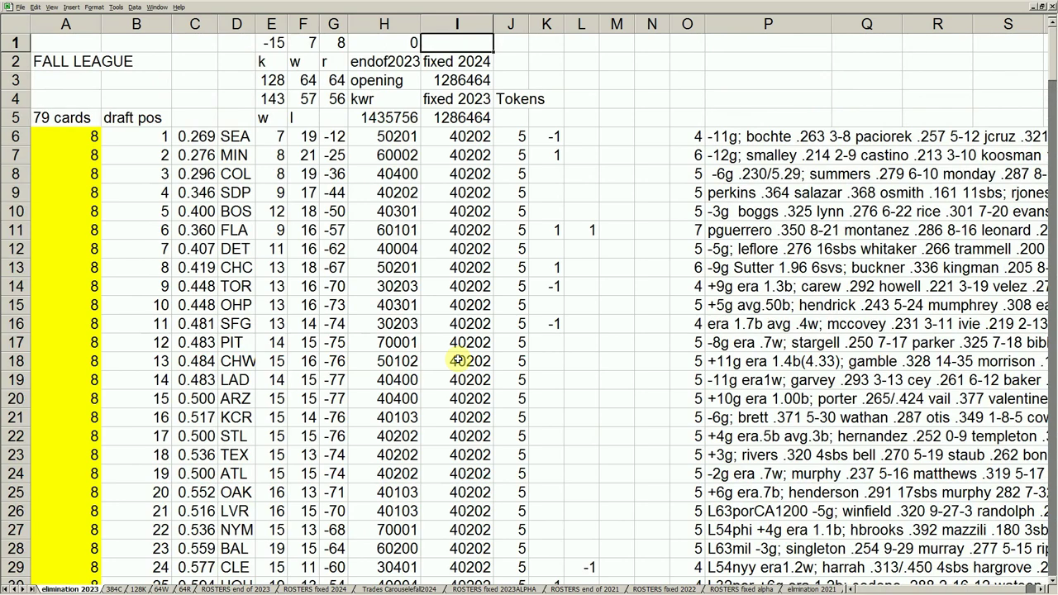
{"action": "left_click", "coordinate": [472, 25]}
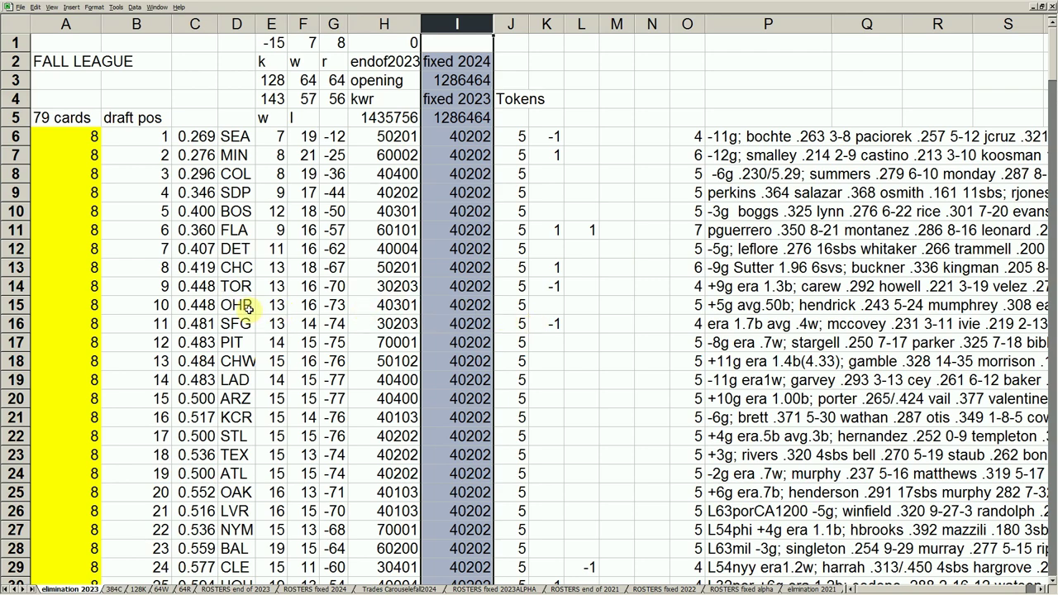
{"action": "left_click", "coordinate": [557, 212]}
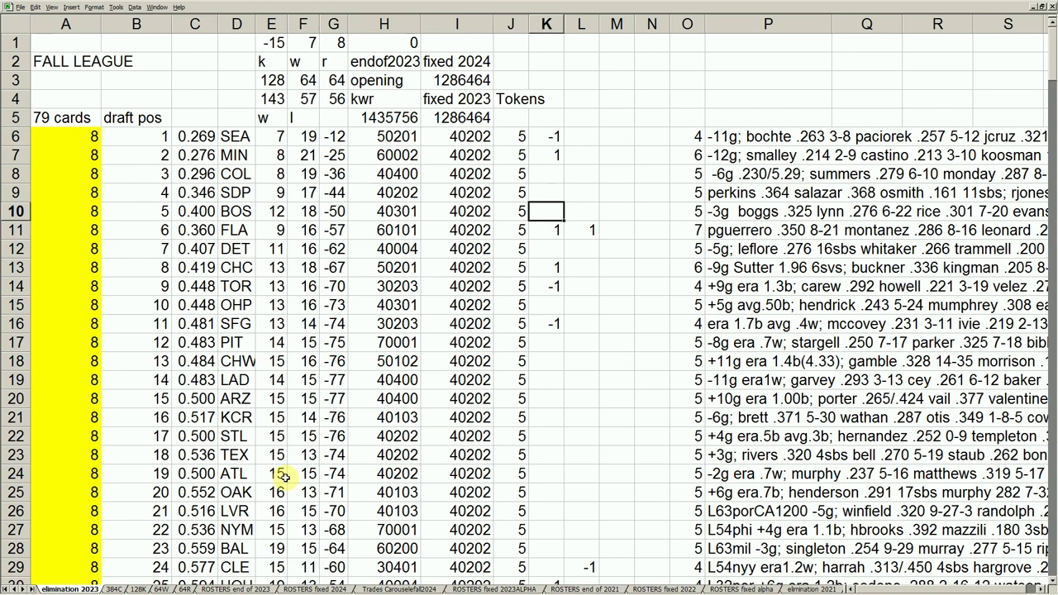
Step: Open the 384C sheet and shrink the carousel window, moving it slightly left
{"action": "left_click", "coordinate": [120, 588]}
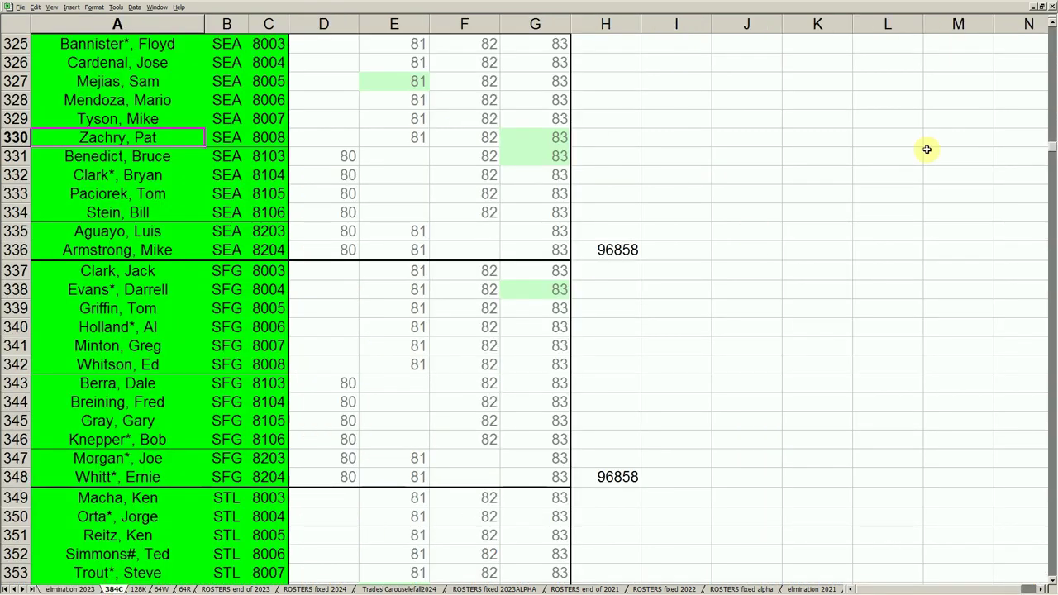
{"action": "left_click", "coordinate": [1044, 7]}
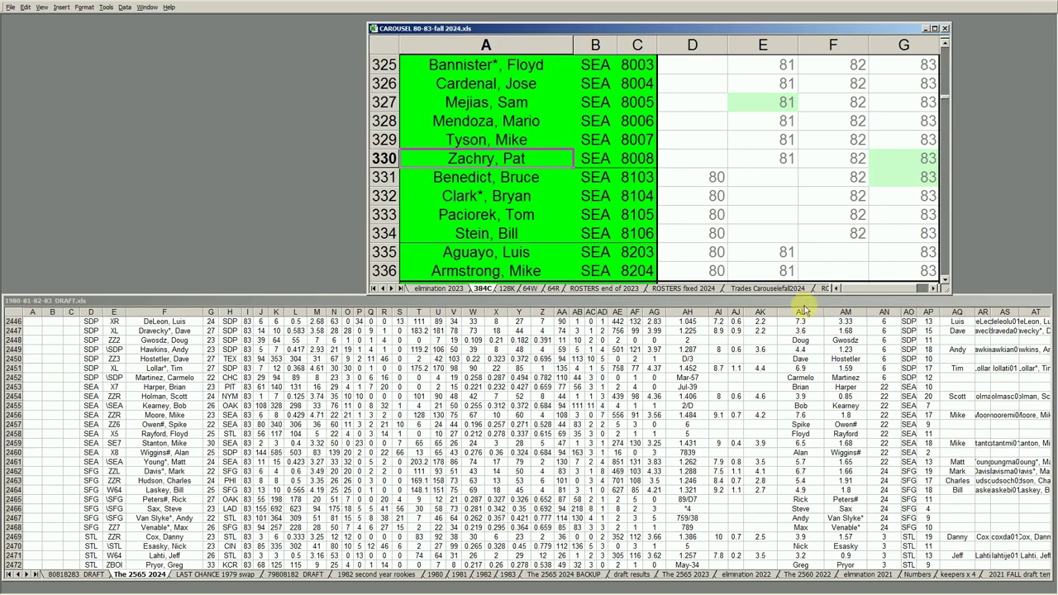
{"action": "left_click_drag", "start_coordinate": [709, 34], "coordinate": [648, 33]}
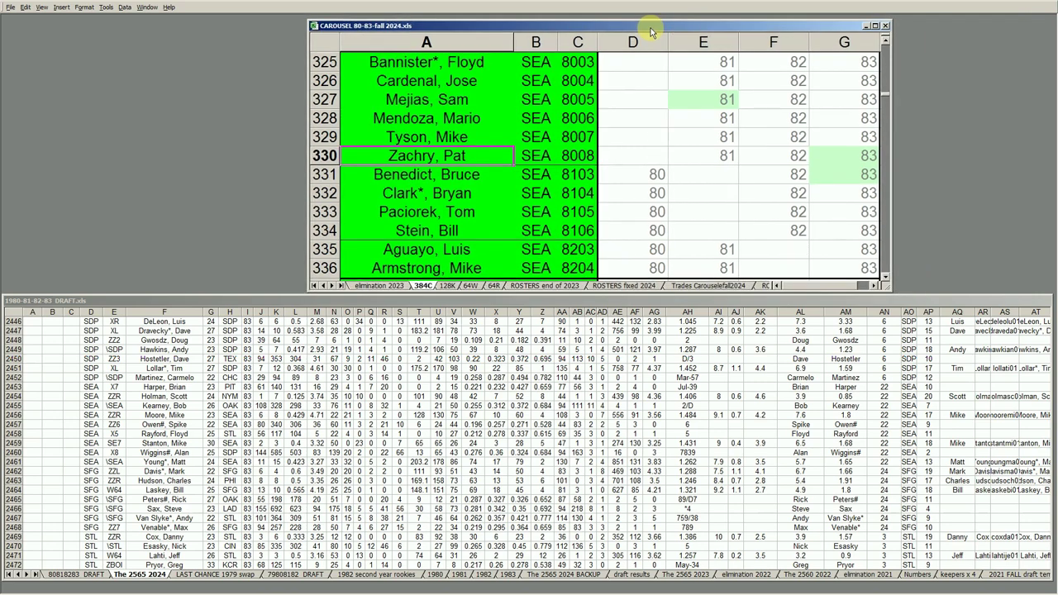
Step: Page the DRAFT workbook up to its top ARZ rows, then return to 384C's top
{"action": "left_click", "coordinate": [291, 347]}
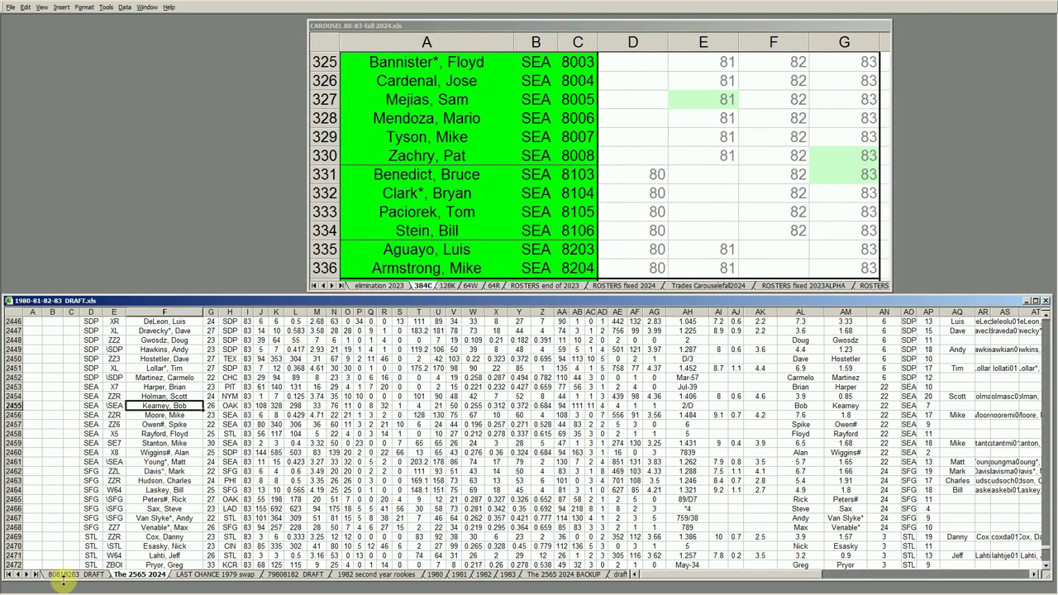
{"action": "left_click", "coordinate": [145, 510]}
{"action": "key", "text": "Page_Up"}
{"action": "key", "text": "Page_Up"}
{"action": "key", "text": "Page_Up"}
{"action": "key", "text": "Page_Up"}
{"action": "key", "text": "Page_Up"}
{"action": "key", "text": "Page_Up"}
{"action": "key", "text": "Page_Up"}
{"action": "key", "text": "Page_Up"}
{"action": "key", "text": "Page_Up"}
{"action": "key", "text": "Page_Up"}
{"action": "key", "text": "Page_Up"}
{"action": "key", "text": "Page_Up"}
{"action": "key", "text": "Page_Up"}
{"action": "key", "text": "Page_Up"}
{"action": "key", "text": "Page_Up"}
{"action": "key", "text": "Page_Up"}
{"action": "key", "text": "Page_Up"}
{"action": "key", "text": "Page_Up"}
{"action": "key", "text": "Page_Up"}
{"action": "key", "text": "Page_Up"}
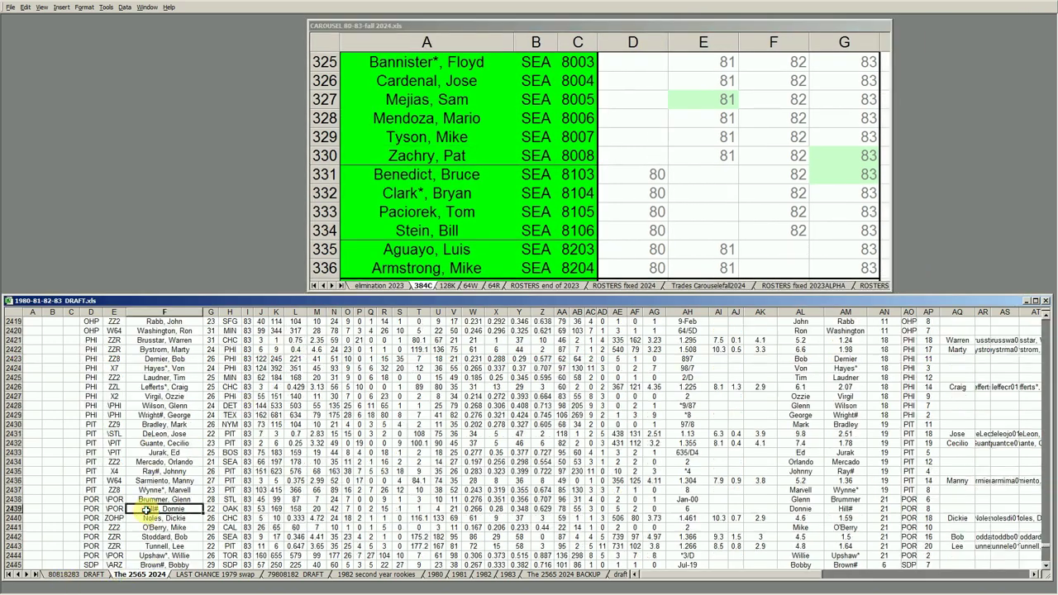
{"action": "key", "text": "Page_Up"}
{"action": "key", "text": "Page_Up"}
{"action": "key", "text": "Page_Up"}
{"action": "key", "text": "Page_Up"}
{"action": "key", "text": "Page_Up"}
{"action": "key", "text": "Page_Up"}
{"action": "key", "text": "Page_Up"}
{"action": "key", "text": "Page_Up"}
{"action": "key", "text": "Page_Up"}
{"action": "key", "text": "Page_Up"}
{"action": "key", "text": "Page_Up"}
{"action": "key", "text": "Page_Up"}
{"action": "key", "text": "Page_Up"}
{"action": "key", "text": "Page_Up"}
{"action": "key", "text": "Page_Up"}
{"action": "key", "text": "Page_Up"}
{"action": "key", "text": "Page_Up"}
{"action": "key", "text": "Page_Up"}
{"action": "key", "text": "Page_Up"}
{"action": "key", "text": "Page_Up"}
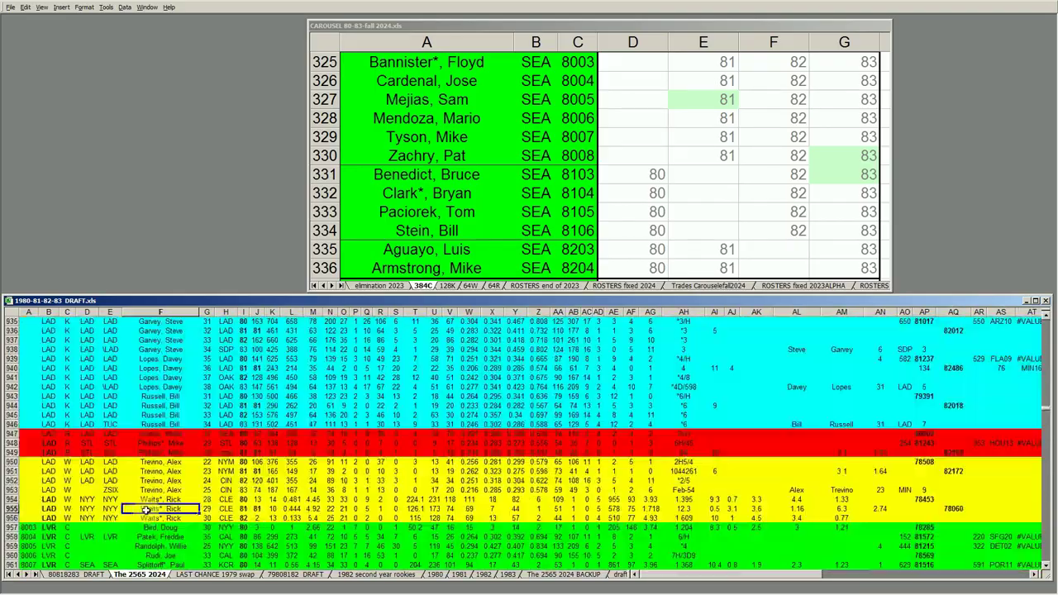
{"action": "key", "text": "Page_Up"}
{"action": "key", "text": "Page_Up"}
{"action": "key", "text": "Page_Up"}
{"action": "key", "text": "Page_Up"}
{"action": "key", "text": "Page_Up"}
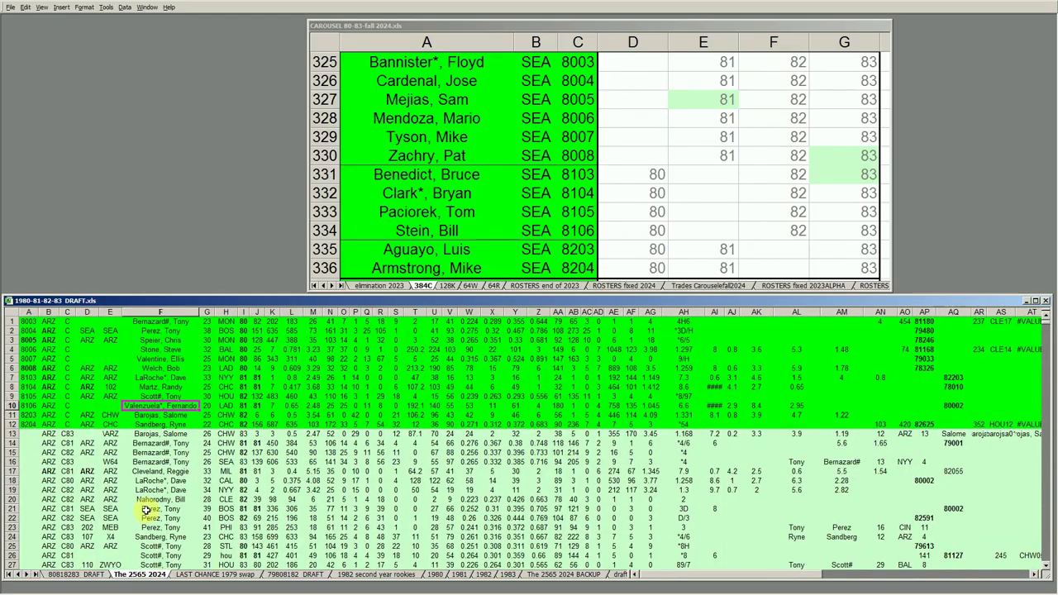
{"action": "left_click", "coordinate": [110, 433]}
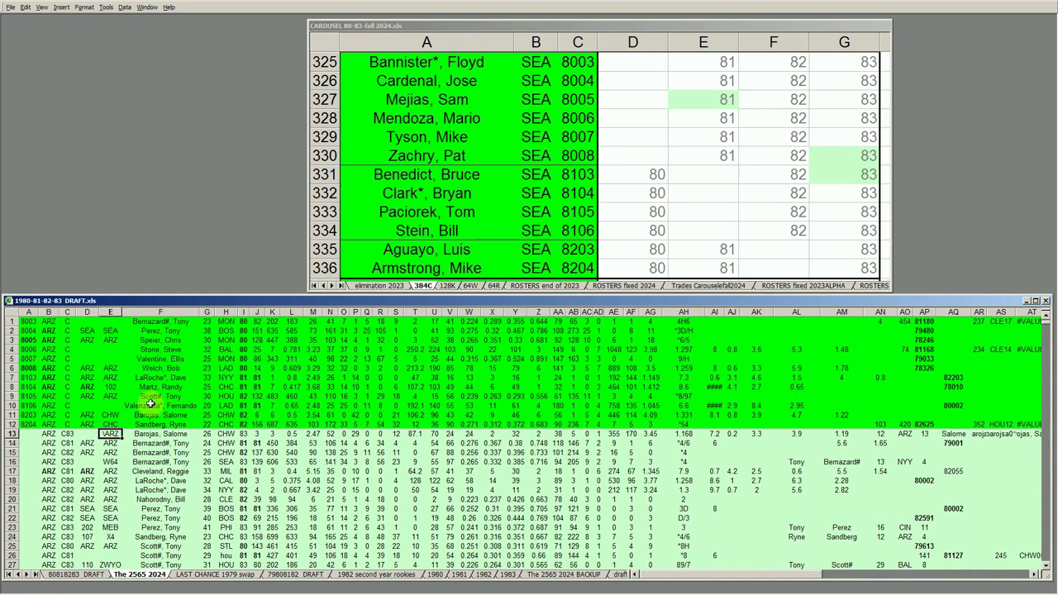
{"action": "left_click", "coordinate": [503, 135]}
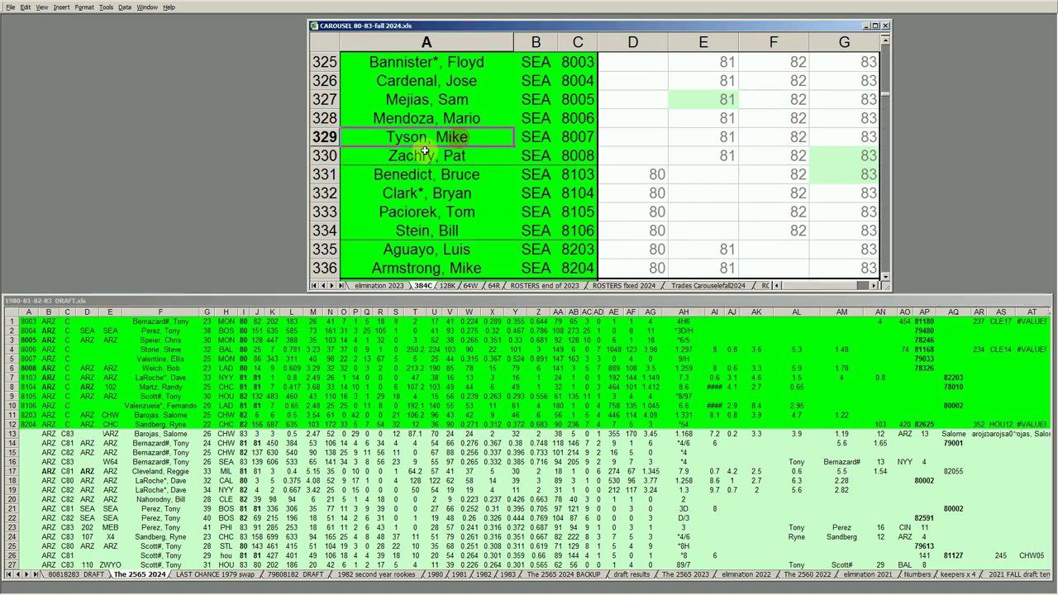
{"action": "key", "text": "Page_Up"}
{"action": "key", "text": "Page_Up"}
{"action": "key", "text": "Page_Up"}
{"action": "key", "text": "Page_Up"}
{"action": "key", "text": "Page_Up"}
{"action": "key", "text": "Page_Up"}
{"action": "key", "text": "Page_Up"}
{"action": "key", "text": "Page_Up"}
{"action": "key", "text": "Page_Up"}
{"action": "key", "text": "Page_Up"}
{"action": "key", "text": "Page_Up"}
{"action": "key", "text": "Page_Up"}
{"action": "key", "text": "Page_Up"}
{"action": "key", "text": "Page_Up"}
{"action": "key", "text": "Page_Up"}
{"action": "key", "text": "Page_Up"}
{"action": "key", "text": "Page_Up"}
{"action": "key", "text": "Page_Up"}
{"action": "key", "text": "Page_Up"}
{"action": "key", "text": "Page_Up"}
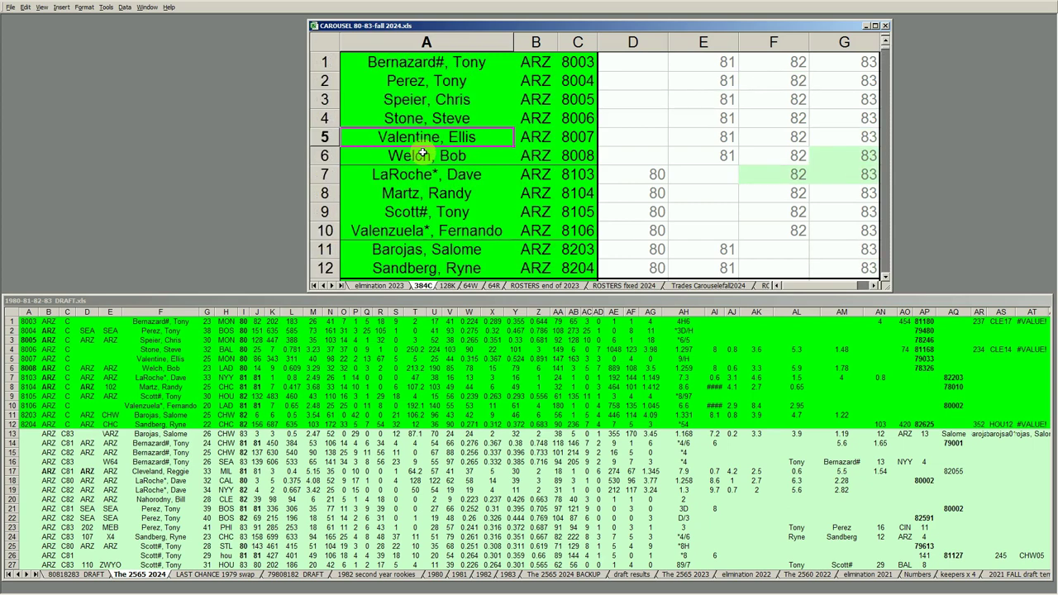
Step: Check the ARZ names in rows 1–11 and the light-green year cells in rows 6–7, including E7
{"action": "mouse_move", "coordinate": [441, 65]}
{"action": "left_mouse_down"}
{"action": "mouse_move", "coordinate": [526, 247]}
{"action": "mouse_move", "coordinate": [564, 266]}
{"action": "left_mouse_up"}
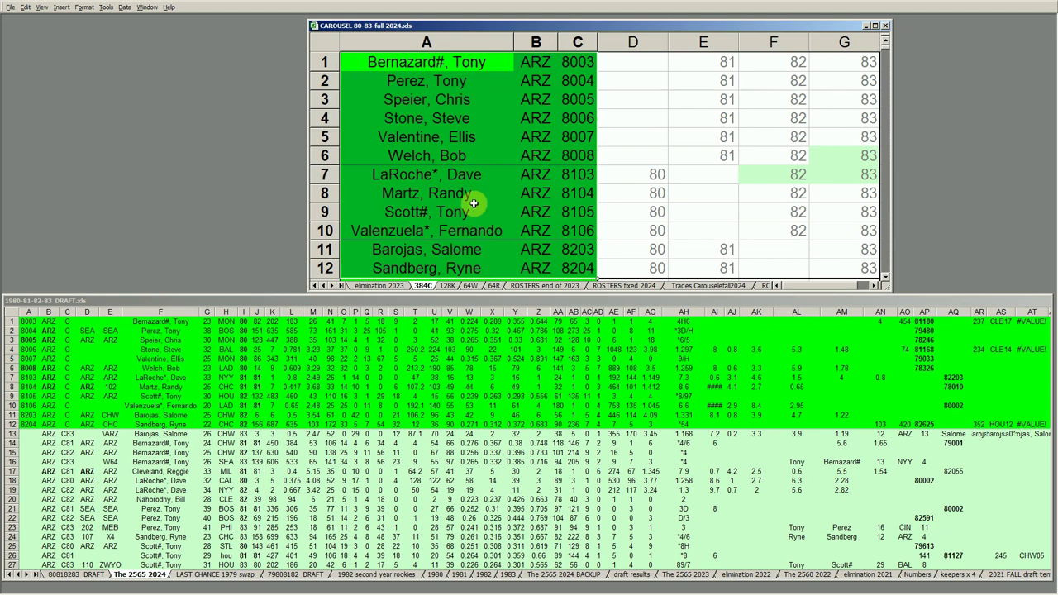
{"action": "left_click", "coordinate": [528, 98]}
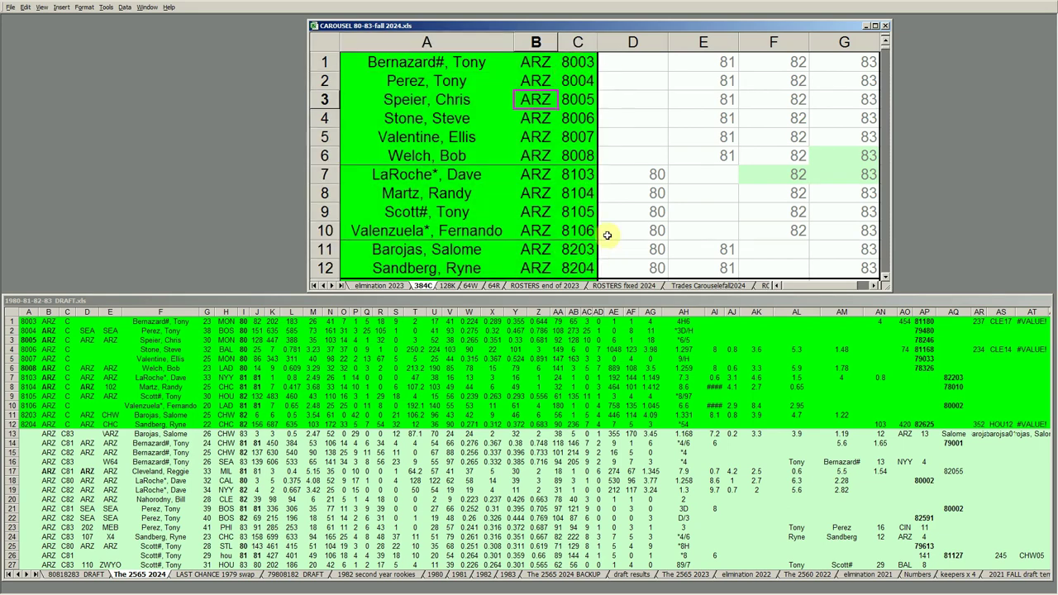
{"action": "left_click", "coordinate": [858, 155]}
{"action": "left_click", "coordinate": [797, 175]}
{"action": "left_click", "coordinate": [844, 177]}
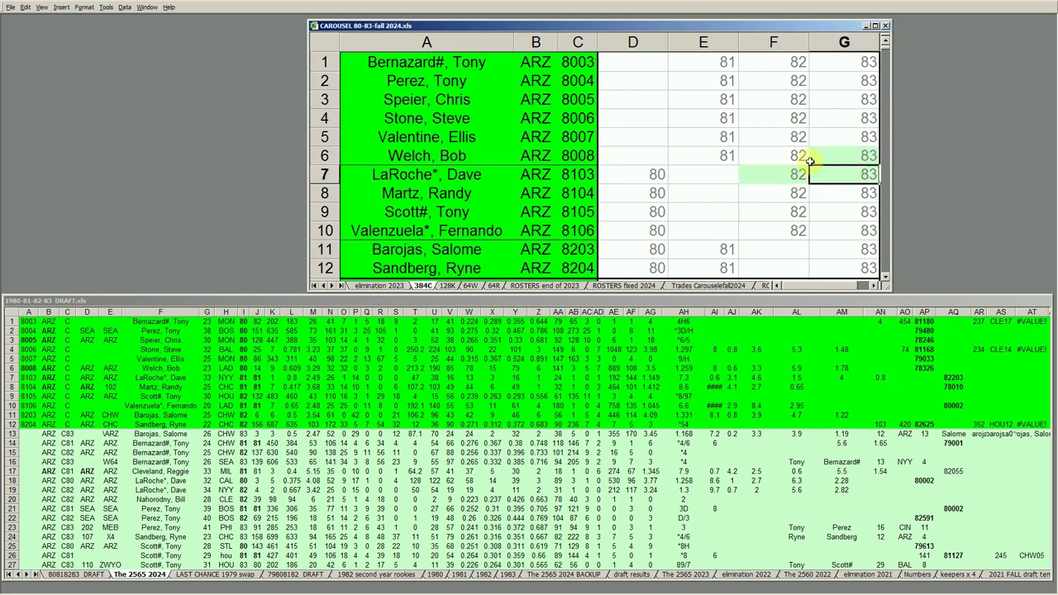
{"action": "left_click", "coordinate": [701, 172], "text": "ctrl"}
Step: Page down to the CHC cards, then bring up the 128K sheet at row 44
{"action": "key", "text": "Page_Down"}
{"action": "key", "text": "Page_Down"}
{"action": "key", "text": "Page_Down"}
{"action": "key", "text": "Page_Down"}
{"action": "key", "text": "Page_Down"}
{"action": "key", "text": "Page_Down"}
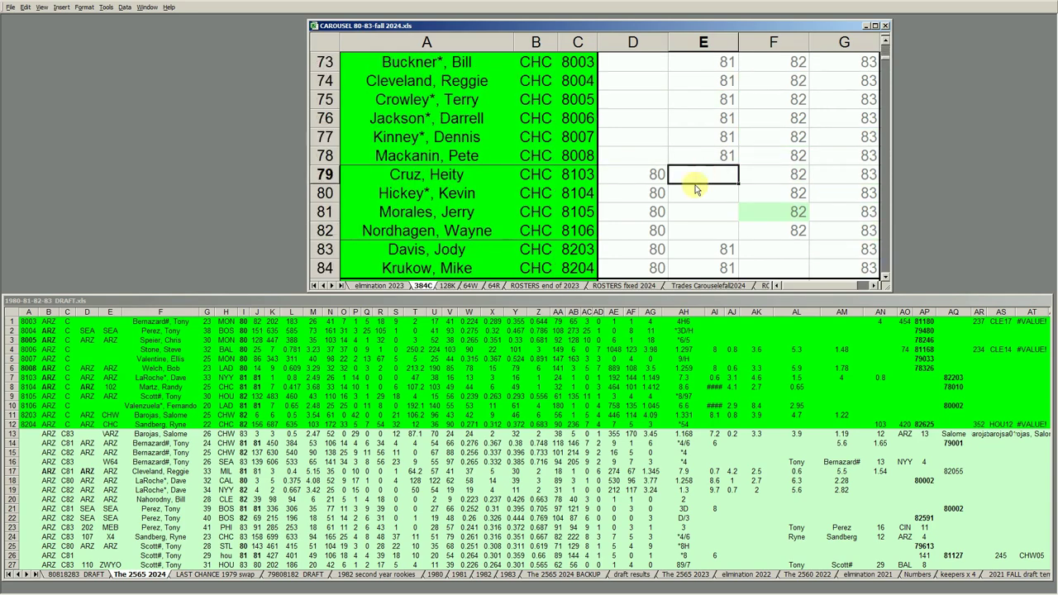
{"action": "left_click", "coordinate": [455, 285]}
{"action": "left_click", "coordinate": [496, 174]}
Step: Review row 44 from Shirley*, Bob3* along its columns, then move down column F to row 53
{"action": "left_click", "coordinate": [465, 175]}
{"action": "key", "text": "Home"}
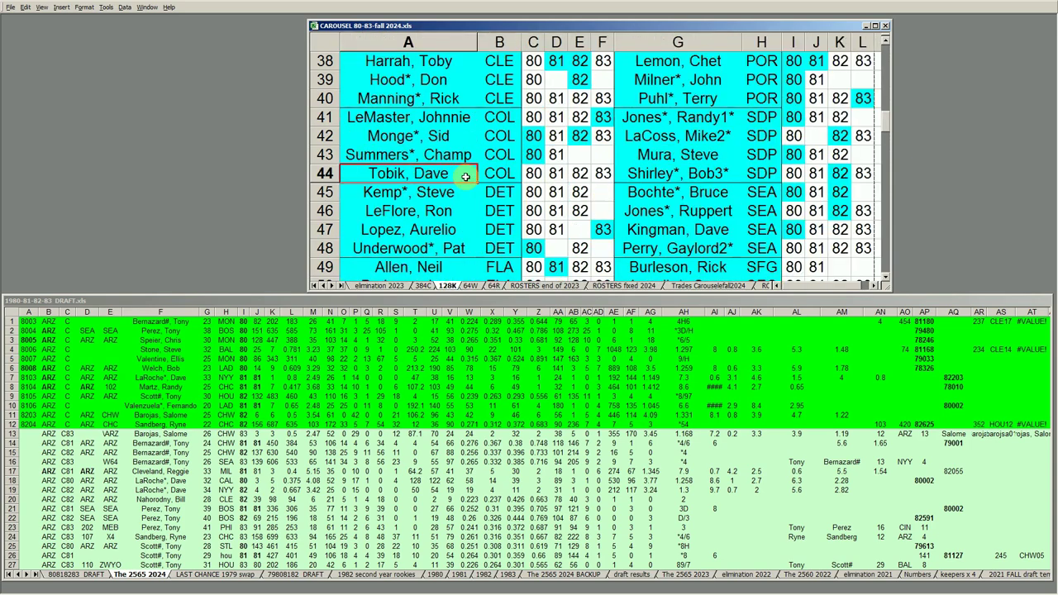
{"action": "key", "text": "Right"}
{"action": "key", "text": "Right"}
{"action": "key", "text": "Right"}
{"action": "key", "text": "Right"}
{"action": "key", "text": "Right"}
{"action": "key", "text": "Right"}
{"action": "key", "text": "Right"}
{"action": "key", "text": "Right"}
{"action": "key", "text": "Right"}
{"action": "key", "text": "Right"}
{"action": "key", "text": "Right"}
{"action": "key", "text": "Right"}
{"action": "key", "text": "Right"}
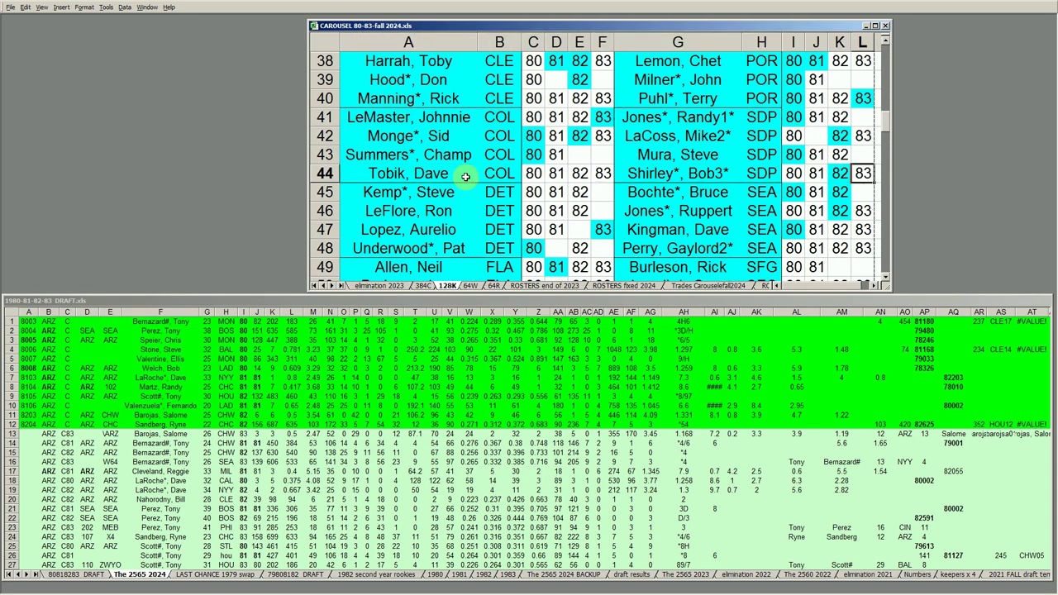
{"action": "key", "text": "Right"}
{"action": "key", "text": "Right"}
{"action": "key", "text": "Left"}
{"action": "key", "text": "Left"}
{"action": "key", "text": "Left"}
{"action": "key", "text": "Left"}
{"action": "key", "text": "Left"}
{"action": "key", "text": "Left"}
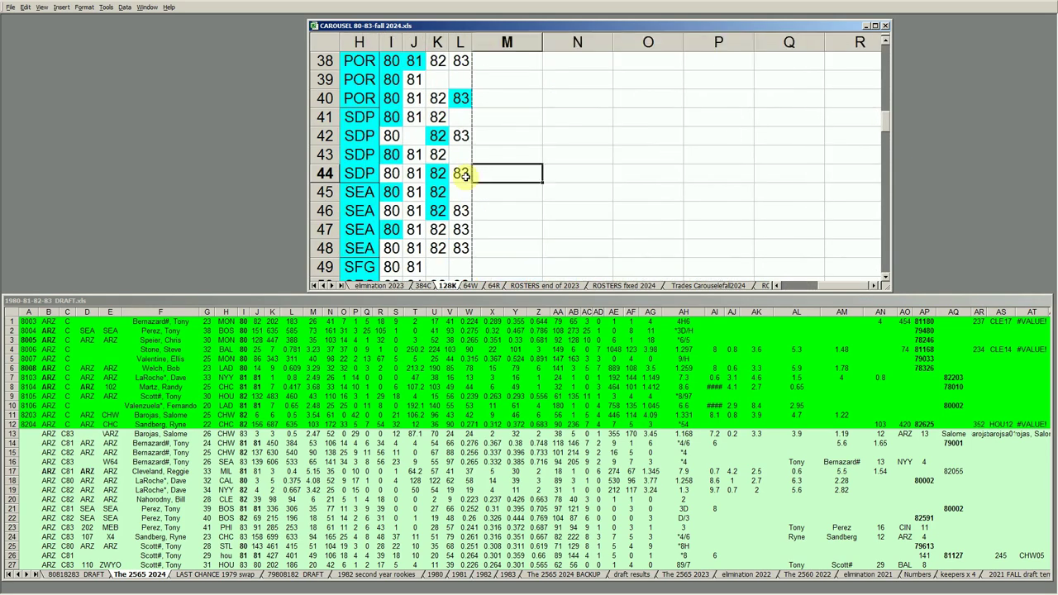
{"action": "key", "text": "Left"}
{"action": "key", "text": "Left"}
{"action": "key", "text": "Left"}
{"action": "key", "text": "Left"}
{"action": "key", "text": "Down"}
{"action": "key", "text": "Down"}
{"action": "key", "text": "Down"}
{"action": "key", "text": "Down"}
{"action": "key", "text": "Down"}
{"action": "key", "text": "Down"}
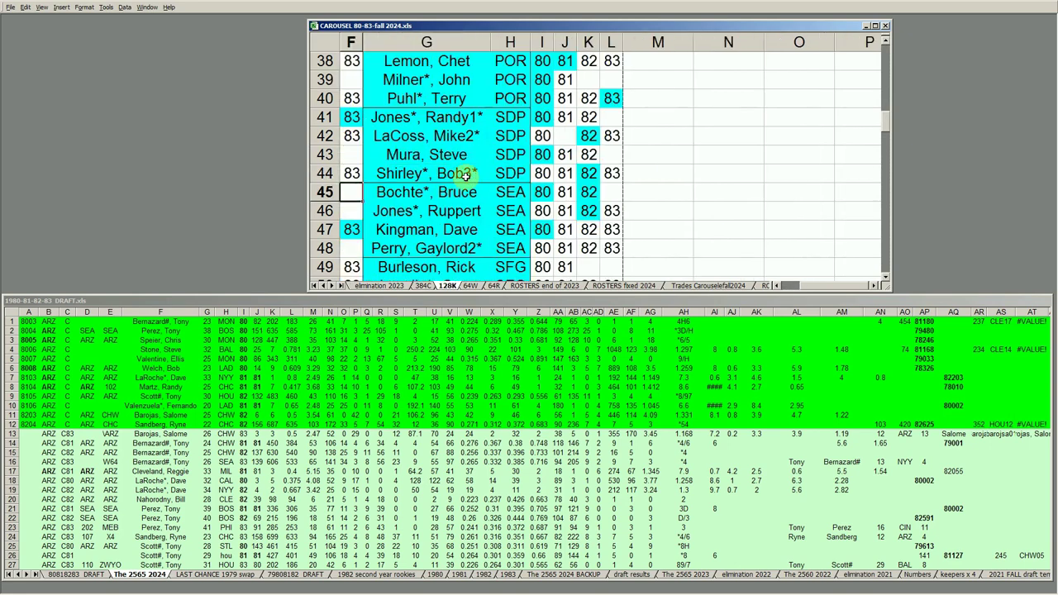
{"action": "key", "text": "Down"}
{"action": "key", "text": "Down"}
{"action": "key", "text": "Down"}
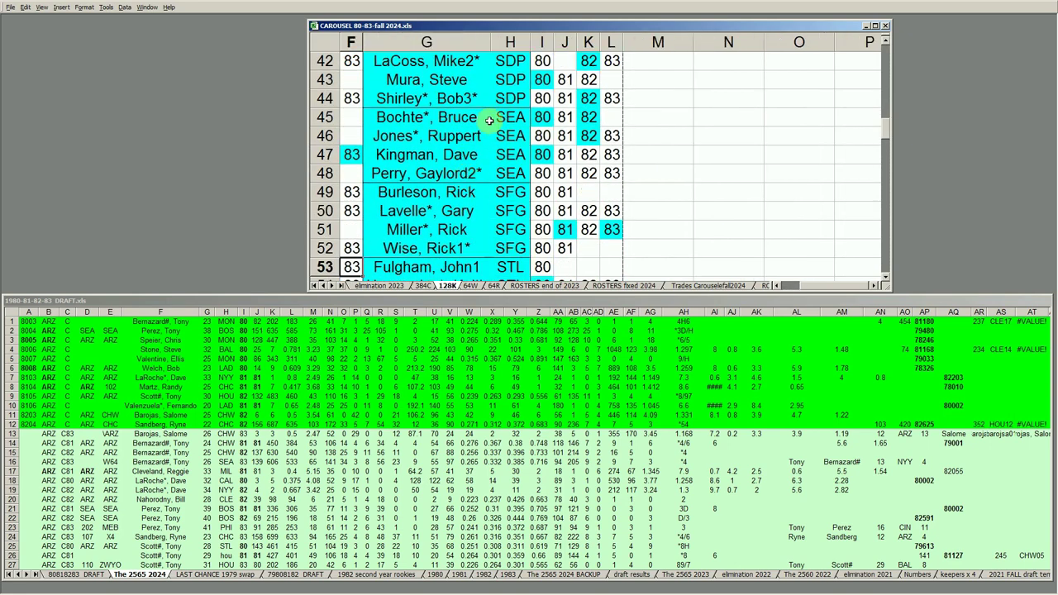
Step: Check the four SEA cards in rows 45–48 (Perry, Kingman, Jones) against the draft workbook
{"action": "left_click_drag", "start_coordinate": [463, 118], "coordinate": [606, 175]}
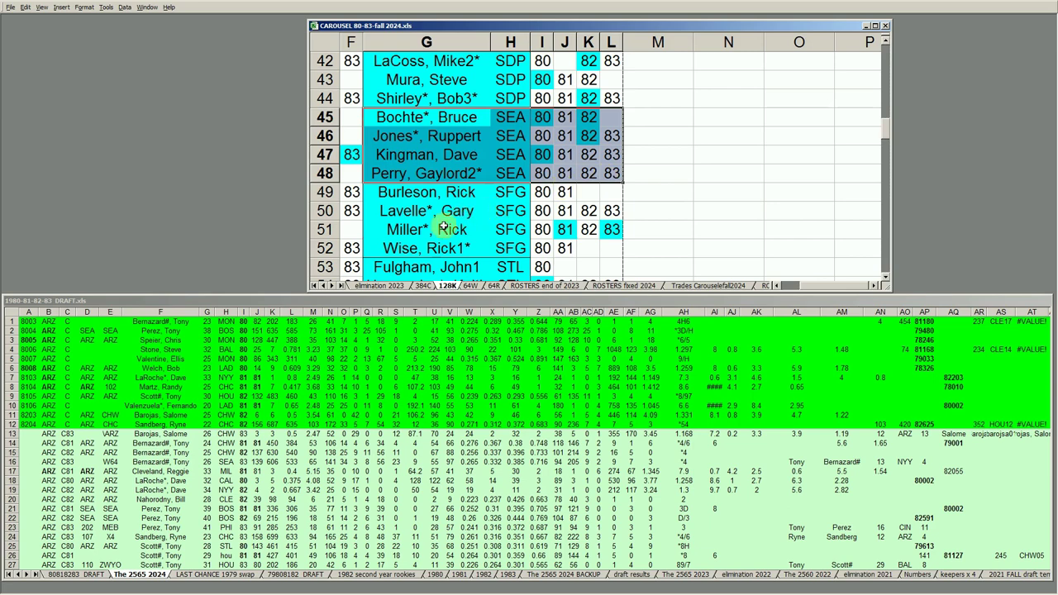
{"action": "left_click", "coordinate": [467, 172]}
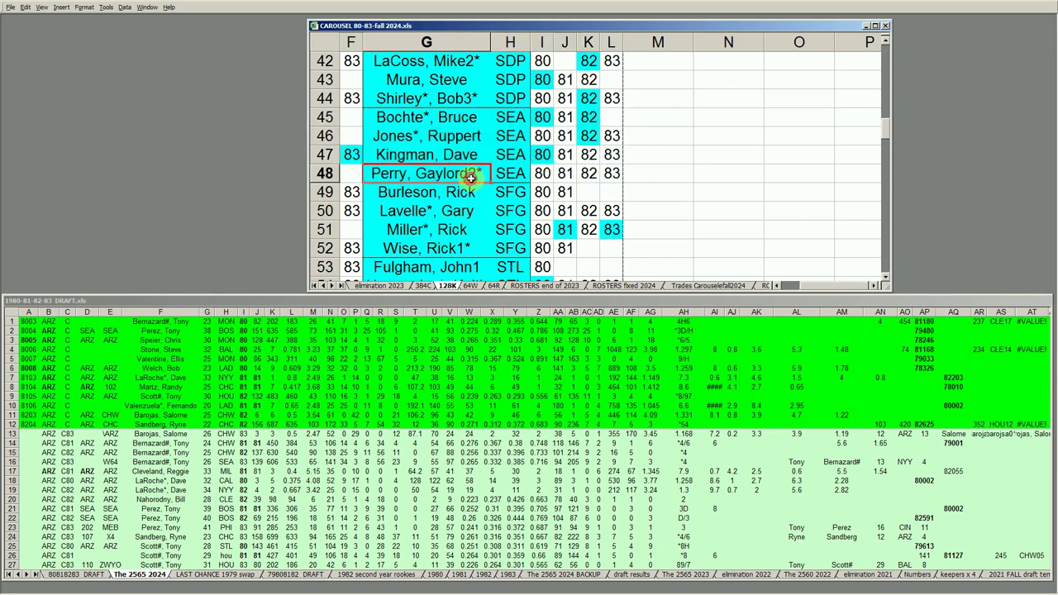
{"action": "left_click", "coordinate": [467, 155]}
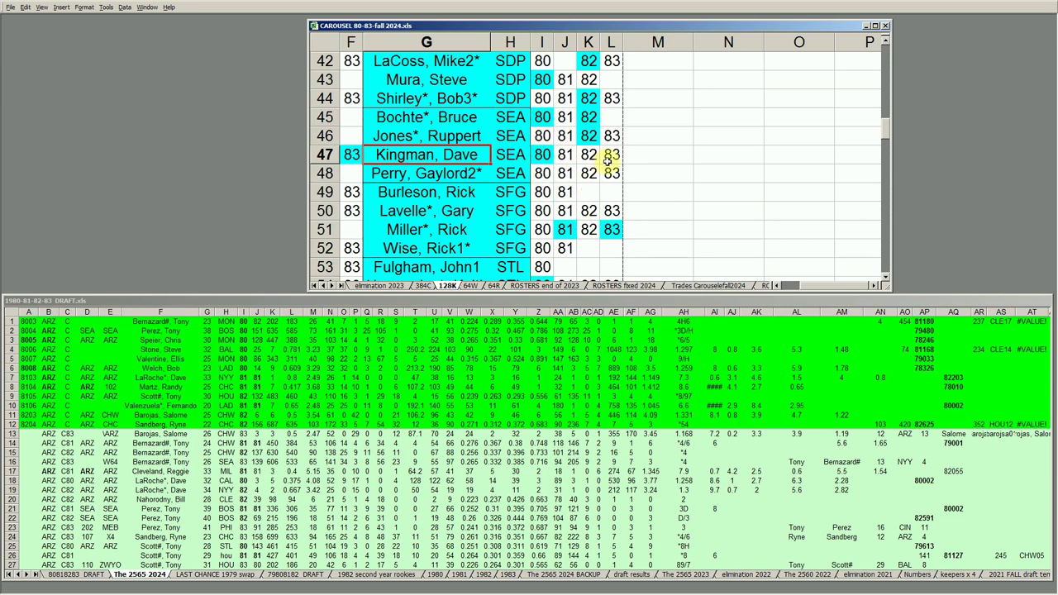
{"action": "left_click", "coordinate": [460, 139]}
{"action": "left_click", "coordinate": [459, 157]}
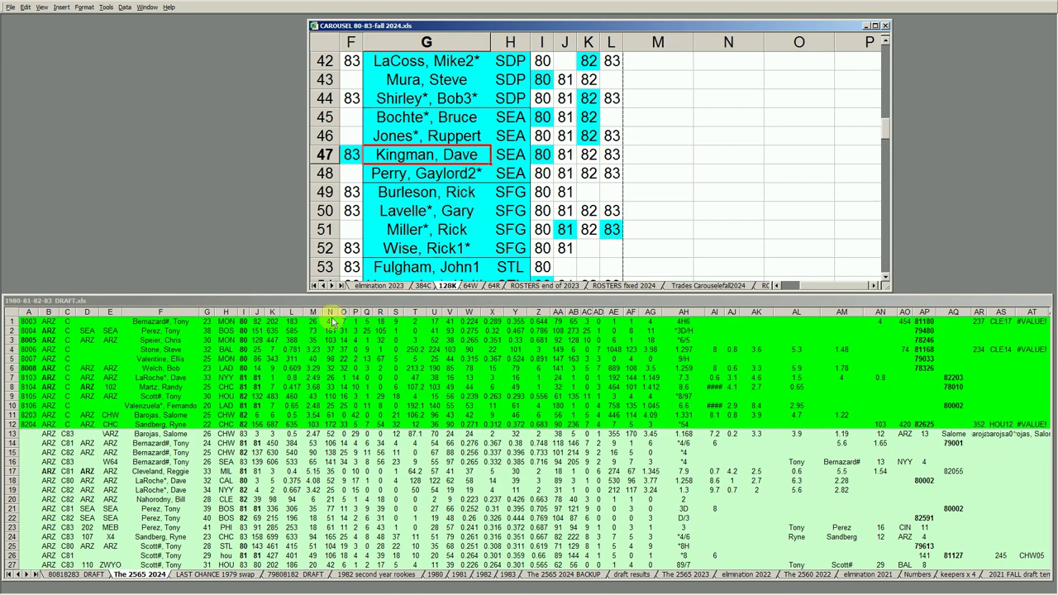
{"action": "left_click", "coordinate": [121, 385]}
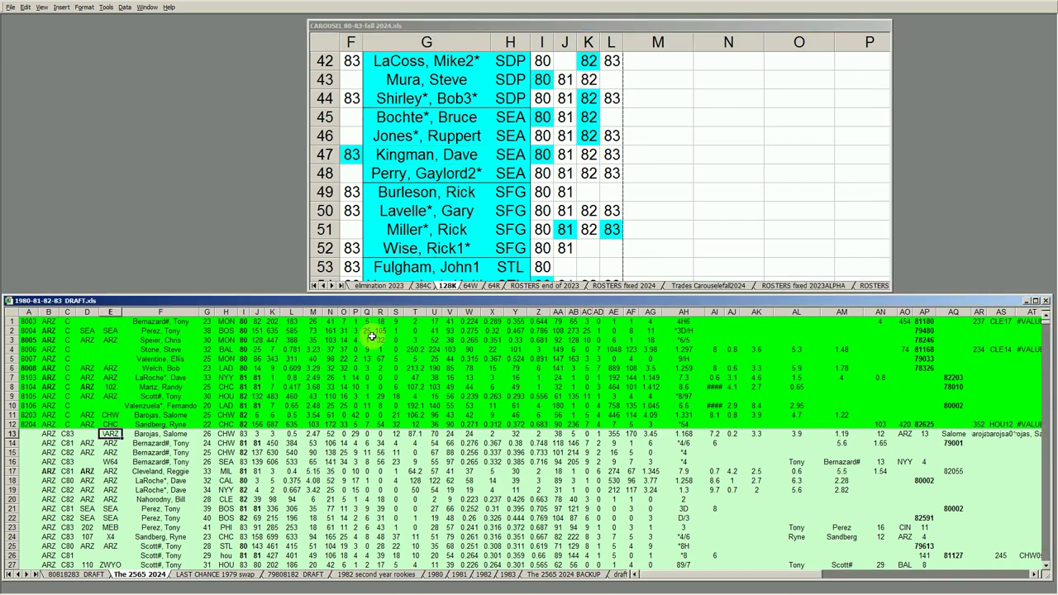
{"action": "left_click", "coordinate": [469, 286]}
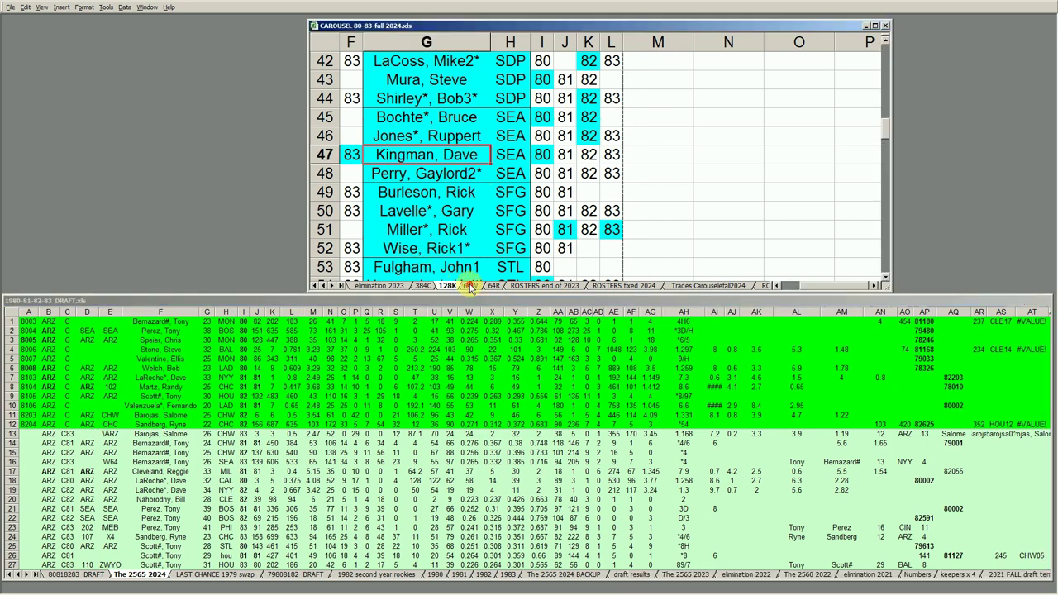
Step: On the 64W sheet, check the year cells in rows 36, 39, 42 and 44 down to the last card
{"action": "left_click", "coordinate": [468, 287]}
{"action": "left_click", "coordinate": [451, 231]}
{"action": "left_click", "coordinate": [562, 79]}
{"action": "left_click", "coordinate": [621, 134]}
{"action": "left_click", "coordinate": [638, 196]}
{"action": "key", "text": "Right"}
{"action": "left_click", "coordinate": [591, 238]}
{"action": "left_click", "coordinate": [636, 237]}
{"action": "key", "text": "Down"}
{"action": "key", "text": "Down"}
{"action": "key", "text": "Down"}
{"action": "key", "text": "Down"}
{"action": "key", "text": "Down"}
{"action": "key", "text": "Down"}
{"action": "key", "text": "Down"}
{"action": "key", "text": "Down"}
{"action": "key", "text": "Down"}
{"action": "key", "text": "Down"}
{"action": "key", "text": "Down"}
{"action": "key", "text": "Down"}
{"action": "key", "text": "Down"}
{"action": "key", "text": "Down"}
{"action": "key", "text": "Down"}
{"action": "key", "text": "Down"}
{"action": "key", "text": "Down"}
{"action": "key", "text": "Down"}
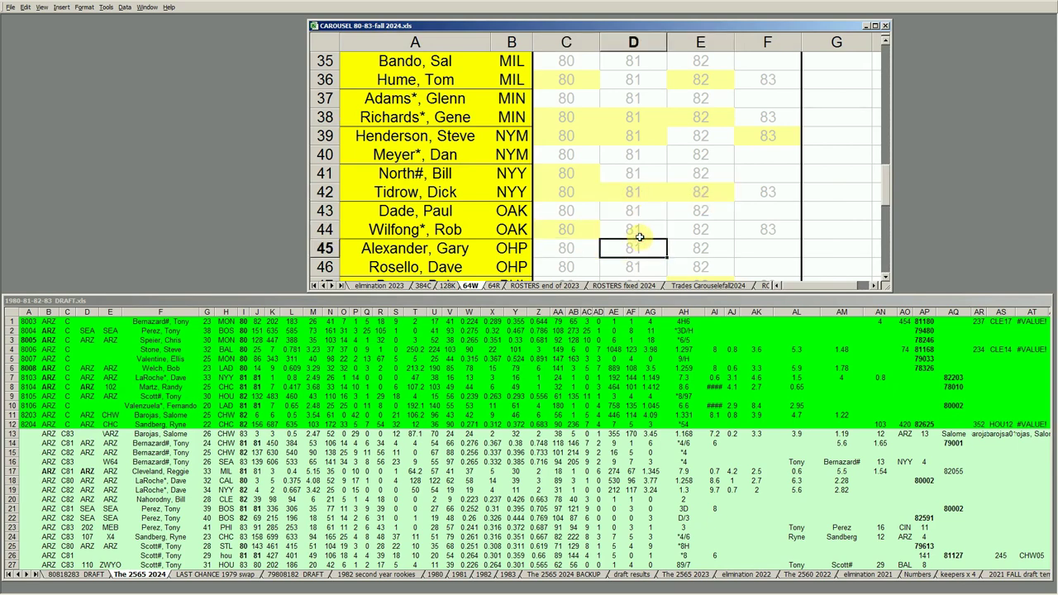
{"action": "left_click", "coordinate": [495, 286]}
{"action": "left_click", "coordinate": [501, 180]}
{"action": "key", "text": "Up"}
{"action": "key", "text": "Up"}
{"action": "key", "text": "Up"}
{"action": "key", "text": "Up"}
{"action": "key", "text": "Up"}
{"action": "key", "text": "Up"}
{"action": "key", "text": "Up"}
{"action": "key", "text": "Up"}
{"action": "key", "text": "Up"}
{"action": "key", "text": "Up"}
{"action": "key", "text": "Up"}
{"action": "key", "text": "Up"}
{"action": "key", "text": "Up"}
{"action": "key", "text": "Up"}
{"action": "key", "text": "Up"}
{"action": "key", "text": "Up"}
{"action": "key", "text": "Up"}
{"action": "key", "text": "Up"}
{"action": "key", "text": "Up"}
{"action": "key", "text": "Up"}
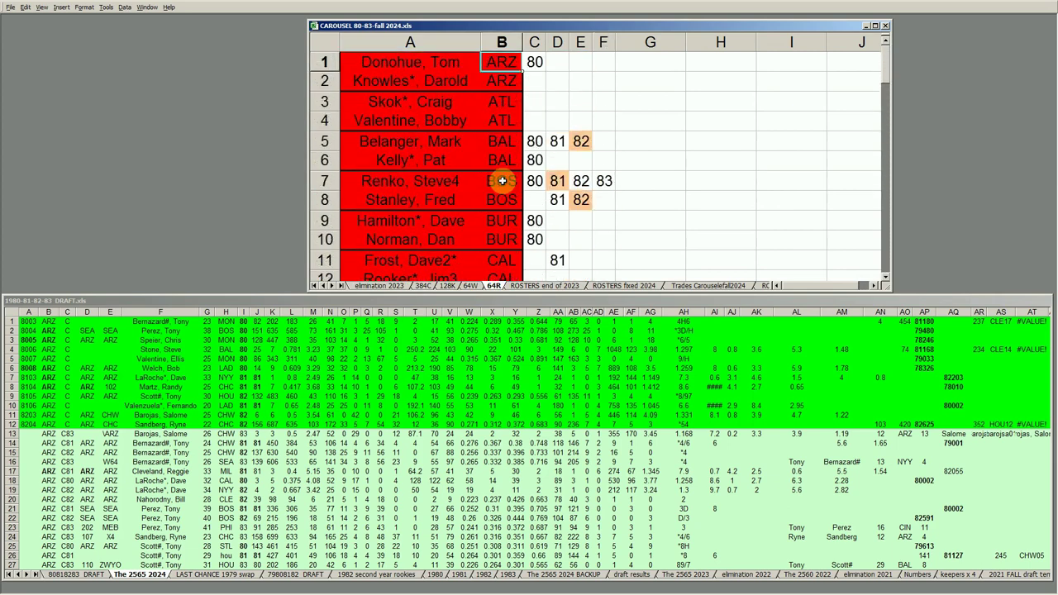
{"action": "left_click", "coordinate": [554, 98]}
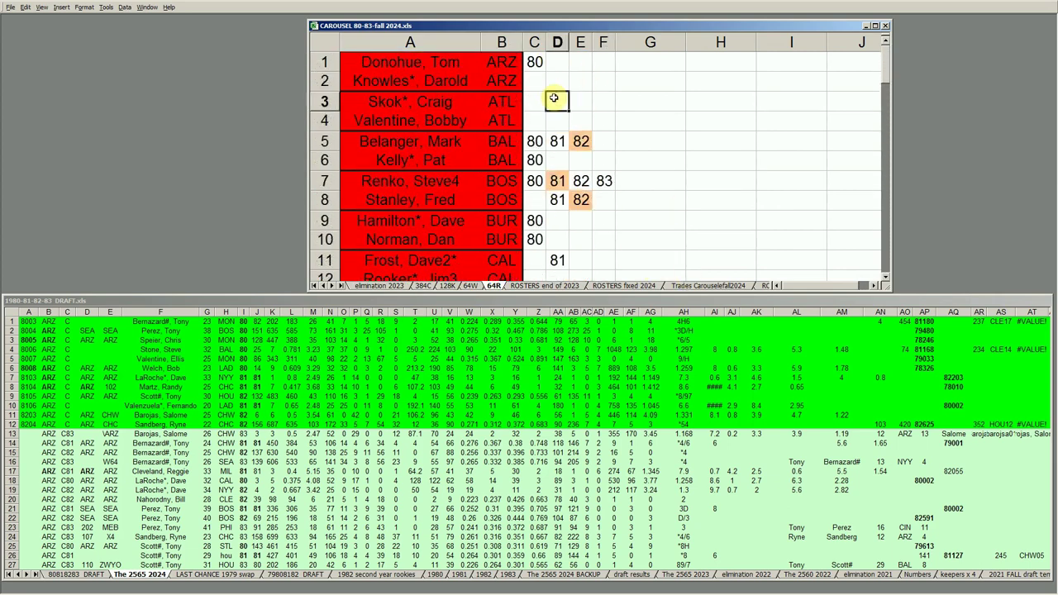
{"action": "key", "text": "Down"}
{"action": "key", "text": "Down"}
{"action": "key", "text": "Down"}
{"action": "key", "text": "Down"}
{"action": "key", "text": "Down"}
{"action": "key", "text": "Down"}
{"action": "key", "text": "Down"}
{"action": "key", "text": "Down"}
{"action": "key", "text": "Down"}
{"action": "key", "text": "Down"}
{"action": "key", "text": "Down"}
{"action": "key", "text": "Down"}
{"action": "key", "text": "Down"}
{"action": "key", "text": "Down"}
{"action": "key", "text": "Down"}
{"action": "key", "text": "Down"}
{"action": "key", "text": "Down"}
{"action": "key", "text": "Down"}
{"action": "key", "text": "Down"}
{"action": "key", "text": "Down"}
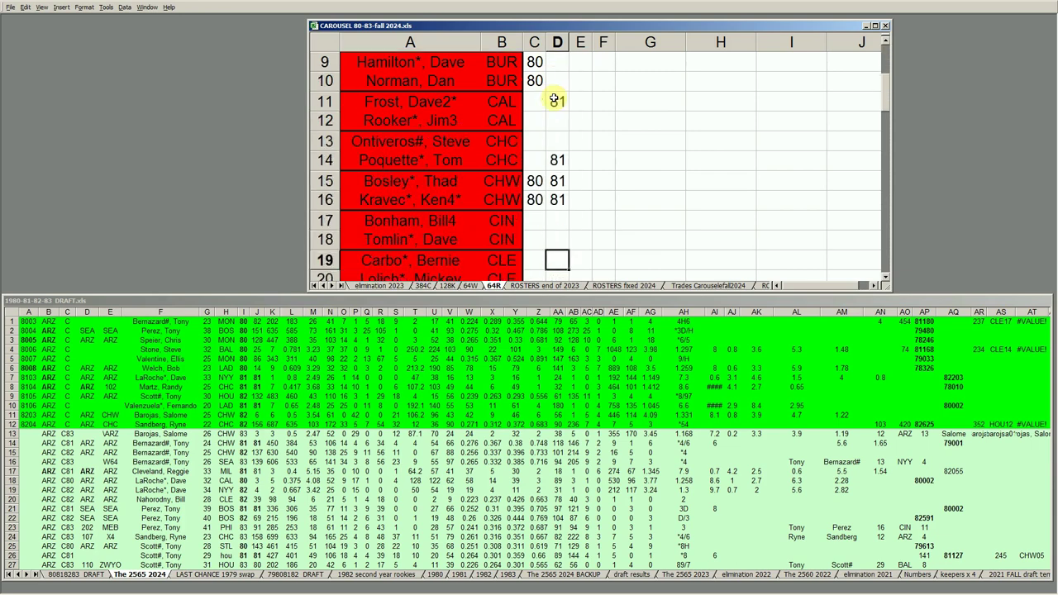
{"action": "key", "text": "Down"}
{"action": "key", "text": "Down"}
{"action": "key", "text": "Down"}
{"action": "key", "text": "Down"}
{"action": "key", "text": "Down"}
{"action": "key", "text": "Down"}
{"action": "key", "text": "Down"}
{"action": "key", "text": "Down"}
{"action": "key", "text": "Down"}
{"action": "key", "text": "Up"}
{"action": "key", "text": "Up"}
{"action": "key", "text": "Up"}
{"action": "key", "text": "Up"}
{"action": "key", "text": "Up"}
{"action": "key", "text": "Up"}
{"action": "key", "text": "Up"}
{"action": "key", "text": "Up"}
{"action": "key", "text": "Up"}
{"action": "key", "text": "Up"}
{"action": "key", "text": "Up"}
{"action": "key", "text": "Up"}
{"action": "key", "text": "Up"}
{"action": "key", "text": "Up"}
{"action": "key", "text": "Up"}
{"action": "key", "text": "Up"}
{"action": "key", "text": "Up"}
{"action": "key", "text": "Up"}
{"action": "key", "text": "Up"}
{"action": "key", "text": "Up"}
{"action": "key", "text": "Up"}
{"action": "key", "text": "Up"}
{"action": "key", "text": "Up"}
{"action": "key", "text": "Up"}
{"action": "key", "text": "Up"}
{"action": "key", "text": "Up"}
{"action": "key", "text": "Up"}
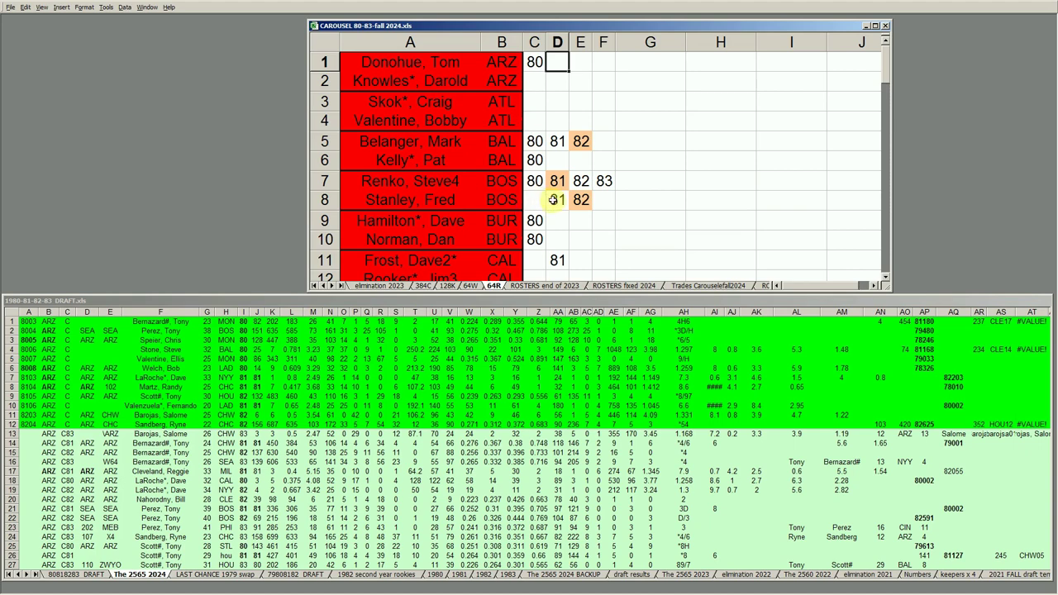
{"action": "left_click", "coordinate": [534, 42]}
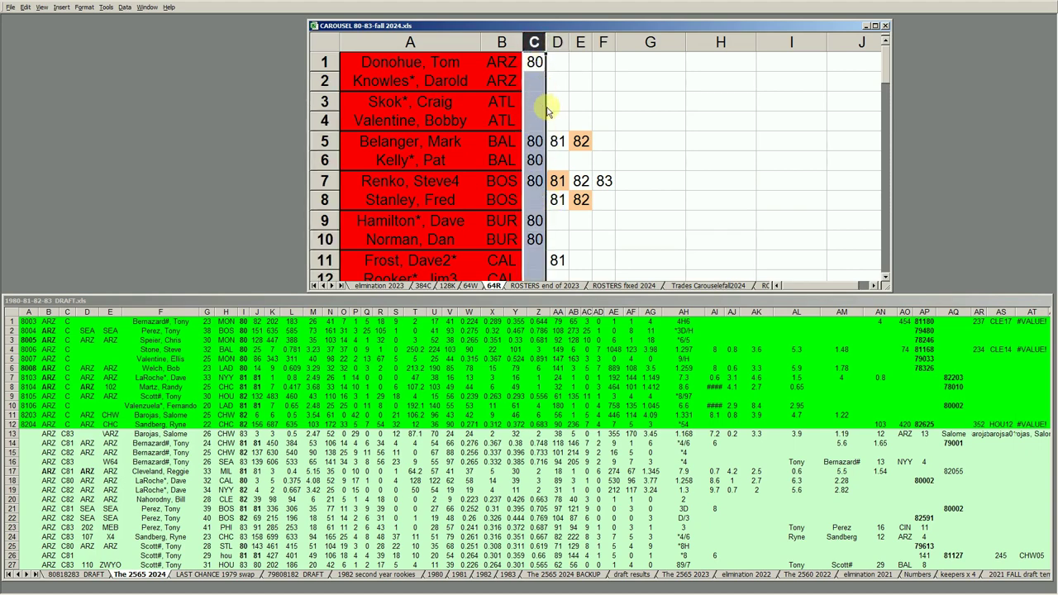
{"action": "left_click", "coordinate": [559, 180]}
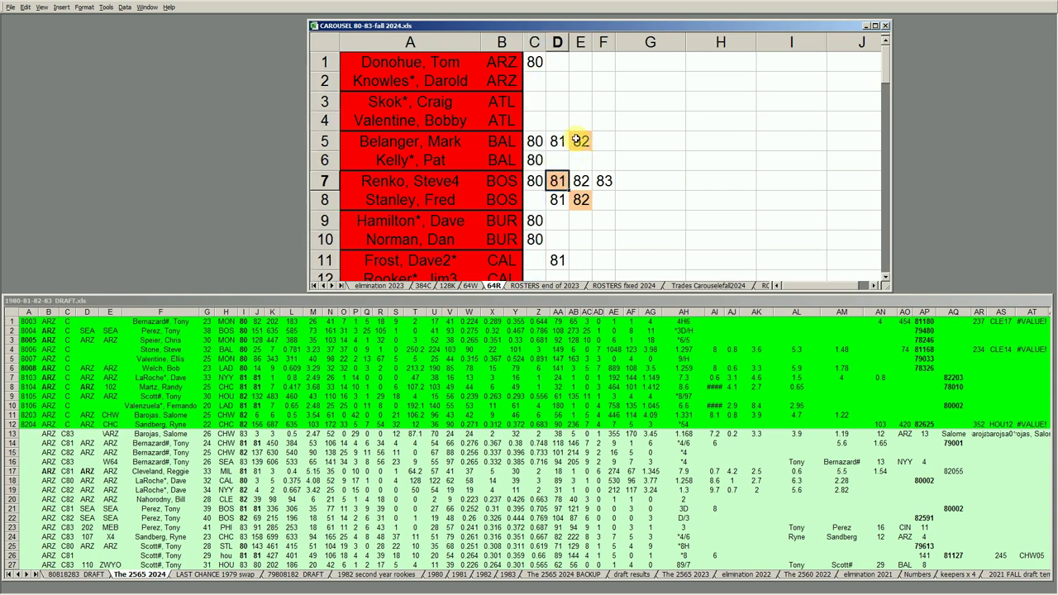
{"action": "left_click", "coordinate": [580, 147]}
{"action": "left_click", "coordinate": [608, 142]}
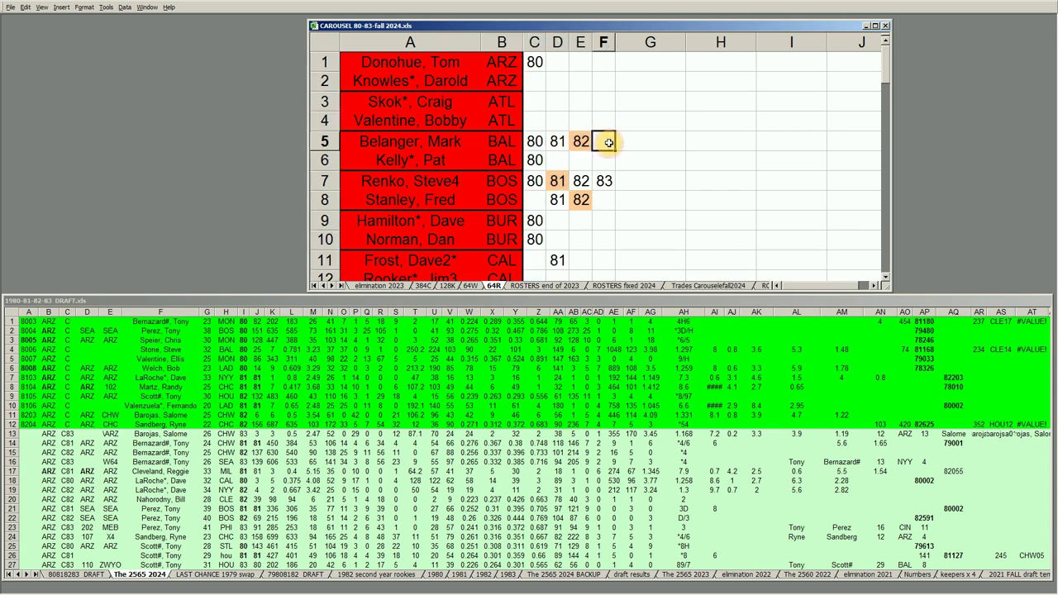
{"action": "key", "text": "Page_Down"}
{"action": "key", "text": "Page_Down"}
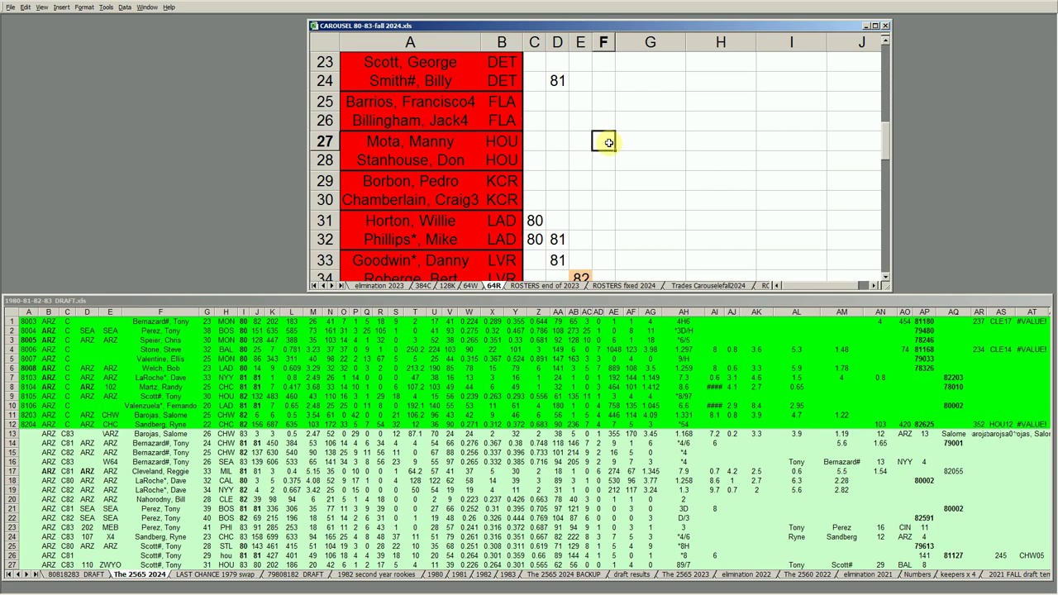
{"action": "key", "text": "Down"}
{"action": "key", "text": "Down"}
{"action": "key", "text": "Down"}
{"action": "key", "text": "Down"}
{"action": "key", "text": "Down"}
{"action": "key", "text": "Down"}
{"action": "key", "text": "Down"}
{"action": "key", "text": "Down"}
{"action": "key", "text": "Down"}
{"action": "key", "text": "Down"}
{"action": "key", "text": "Down"}
{"action": "key", "text": "Down"}
{"action": "key", "text": "Down"}
{"action": "key", "text": "Down"}
{"action": "key", "text": "Down"}
{"action": "key", "text": "Down"}
{"action": "key", "text": "Down"}
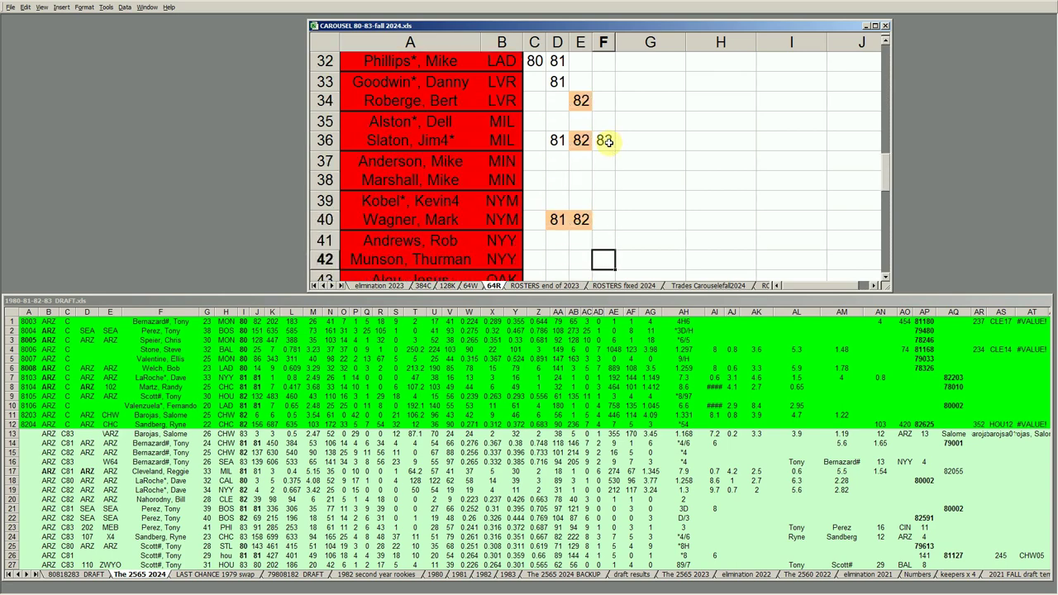
{"action": "key", "text": "Down"}
{"action": "key", "text": "Down"}
{"action": "key", "text": "Down"}
{"action": "key", "text": "Down"}
{"action": "key", "text": "Down"}
{"action": "key", "text": "Down"}
{"action": "key", "text": "Down"}
{"action": "key", "text": "Up"}
{"action": "key", "text": "Up"}
{"action": "key", "text": "Up"}
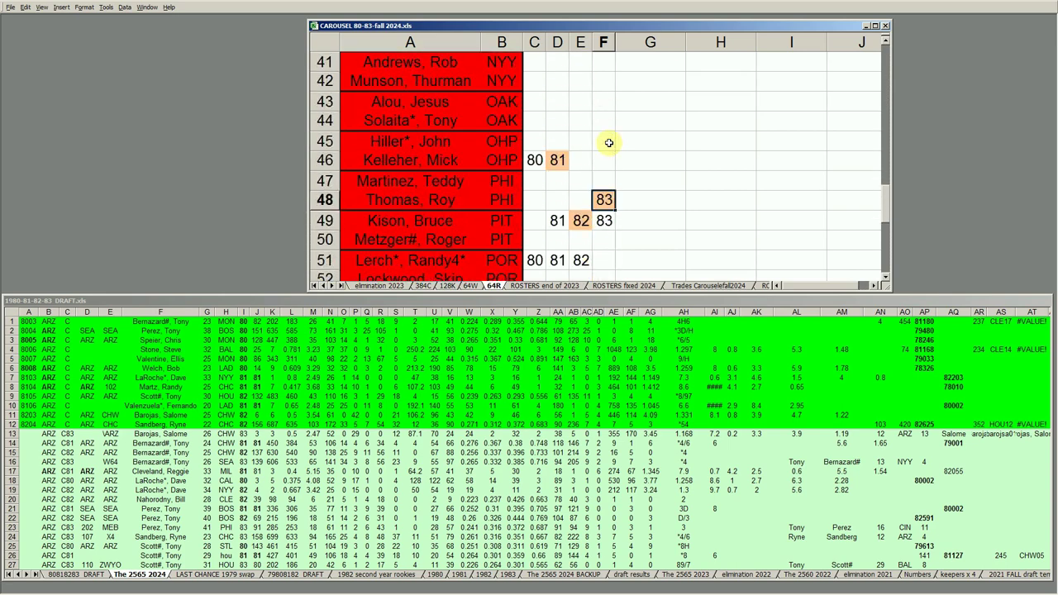
{"action": "key", "text": "Left"}
{"action": "key", "text": "Down"}
{"action": "key", "text": "Down"}
{"action": "key", "text": "Down"}
{"action": "key", "text": "Down"}
{"action": "key", "text": "Down"}
{"action": "key", "text": "Down"}
{"action": "key", "text": "Down"}
{"action": "key", "text": "Down"}
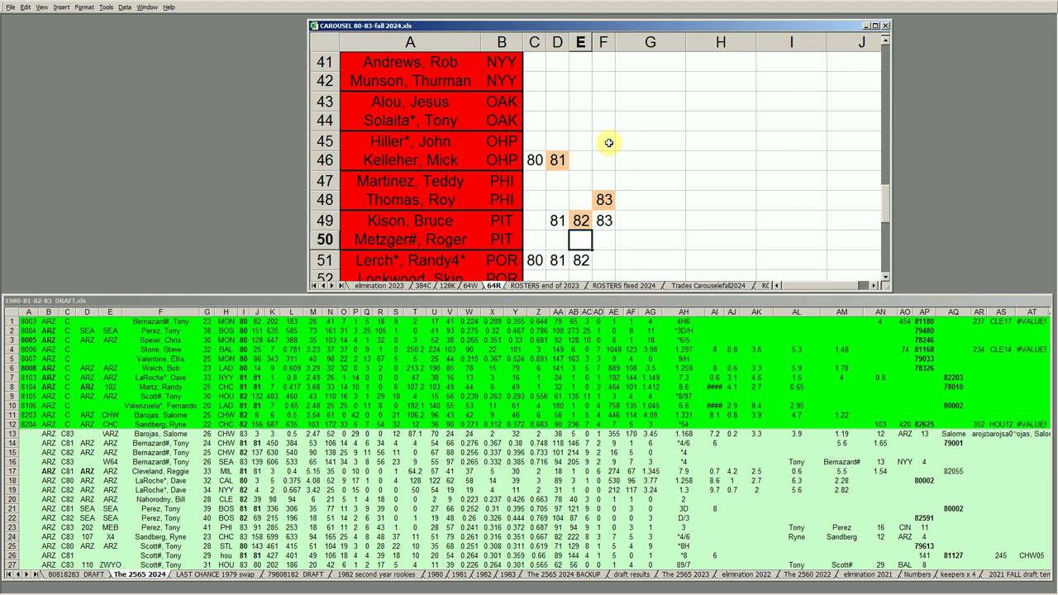
{"action": "key", "text": "Down"}
{"action": "key", "text": "Down"}
{"action": "key", "text": "Down"}
{"action": "key", "text": "Down"}
{"action": "key", "text": "Down"}
{"action": "key", "text": "Down"}
{"action": "key", "text": "Down"}
{"action": "key", "text": "Down"}
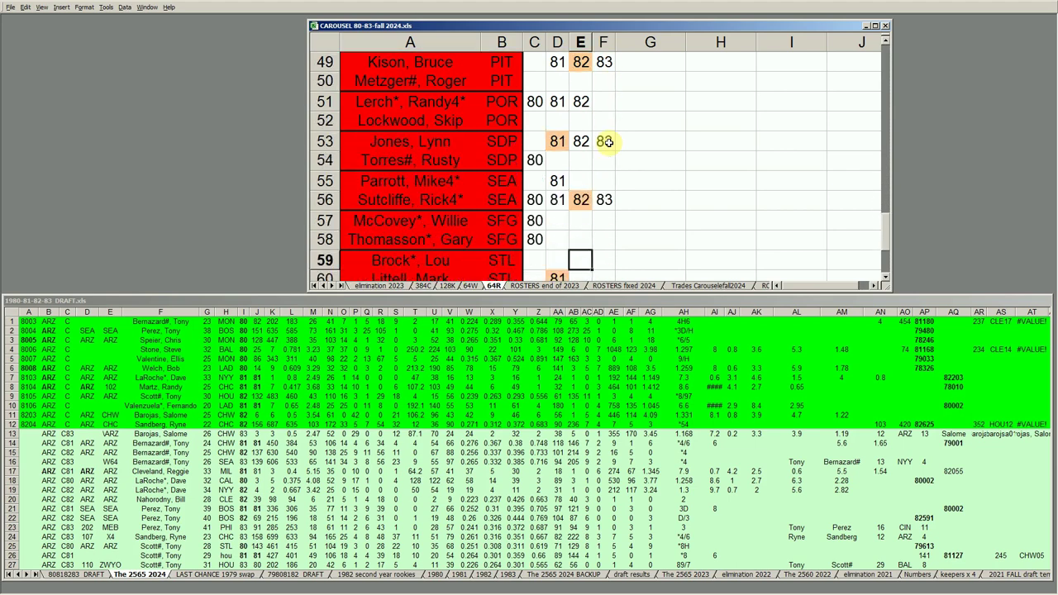
{"action": "key", "text": "Down"}
{"action": "key", "text": "Up"}
{"action": "key", "text": "Up"}
{"action": "key", "text": "Up"}
{"action": "key", "text": "Up"}
{"action": "key", "text": "Left"}
{"action": "key", "text": "Up"}
{"action": "key", "text": "Up"}
{"action": "key", "text": "Left"}
{"action": "key", "text": "Up"}
{"action": "key", "text": "Up"}
{"action": "key", "text": "Up"}
{"action": "key", "text": "Up"}
{"action": "key", "text": "Up"}
{"action": "key", "text": "Up"}
{"action": "key", "text": "Up"}
{"action": "key", "text": "Up"}
{"action": "key", "text": "Up"}
{"action": "key", "text": "Up"}
{"action": "key", "text": "Up"}
{"action": "key", "text": "Up"}
{"action": "key", "text": "Up"}
{"action": "key", "text": "Up"}
{"action": "key", "text": "Up"}
{"action": "key", "text": "Up"}
{"action": "key", "text": "Up"}
{"action": "key", "text": "Up"}
{"action": "key", "text": "Up"}
{"action": "key", "text": "Up"}
{"action": "key", "text": "Up"}
{"action": "key", "text": "Up"}
{"action": "key", "text": "Up"}
{"action": "key", "text": "Up"}
{"action": "key", "text": "Up"}
{"action": "key", "text": "Up"}
{"action": "key", "text": "Up"}
{"action": "key", "text": "Up"}
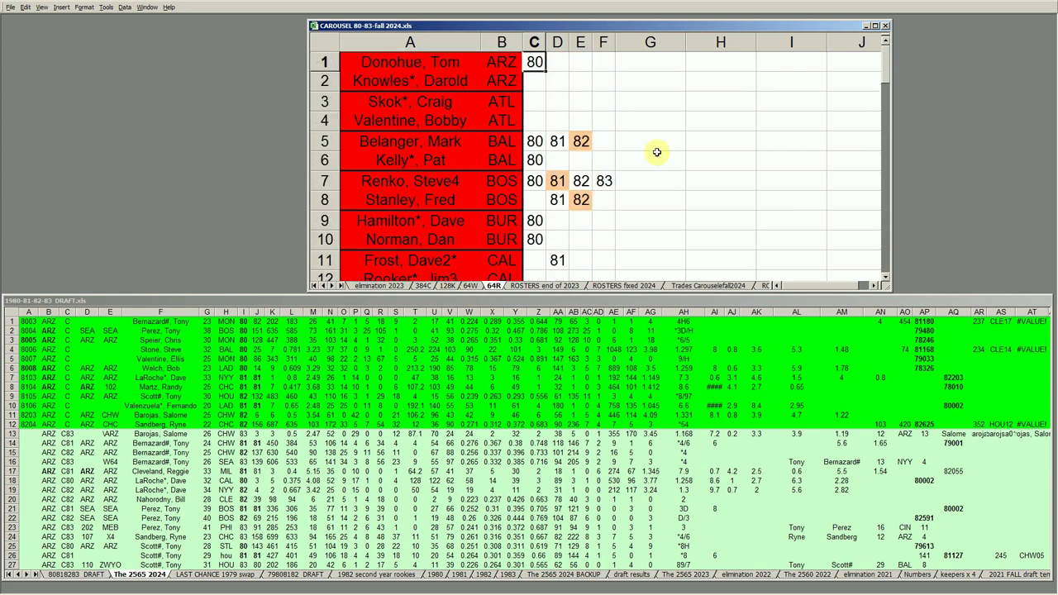
Step: Flip through the 64W, 128K and 384C card sheets, then page down to the CIN cards
{"action": "left_click", "coordinate": [469, 285]}
{"action": "left_click", "coordinate": [450, 285]}
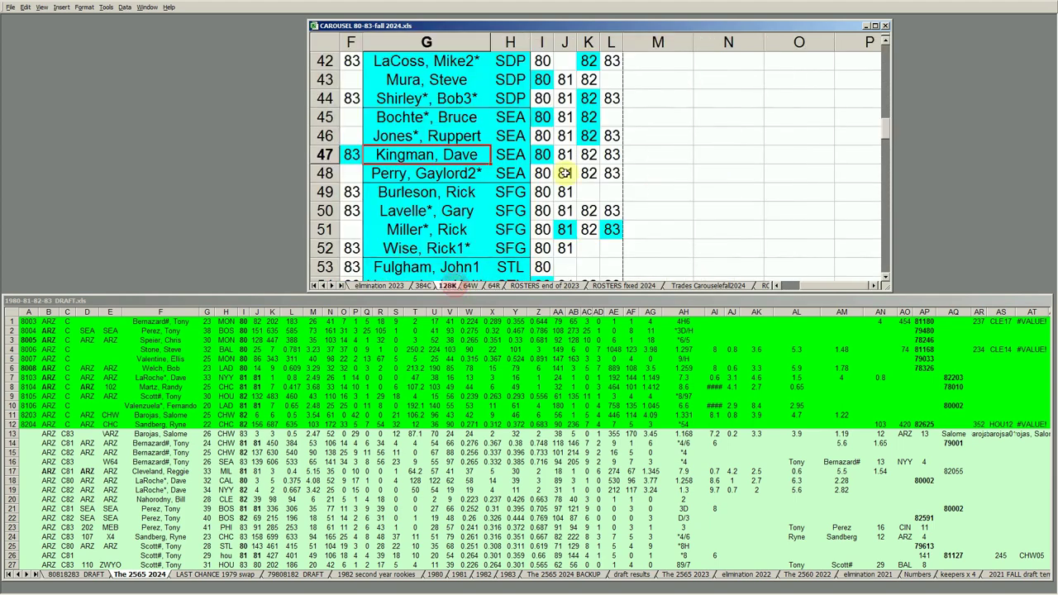
{"action": "left_click_drag", "start_coordinate": [516, 188], "coordinate": [560, 232]}
{"action": "left_click", "coordinate": [422, 285]}
{"action": "left_click", "coordinate": [467, 137]}
{"action": "key", "text": "Page_Down"}
{"action": "key", "text": "Page_Down"}
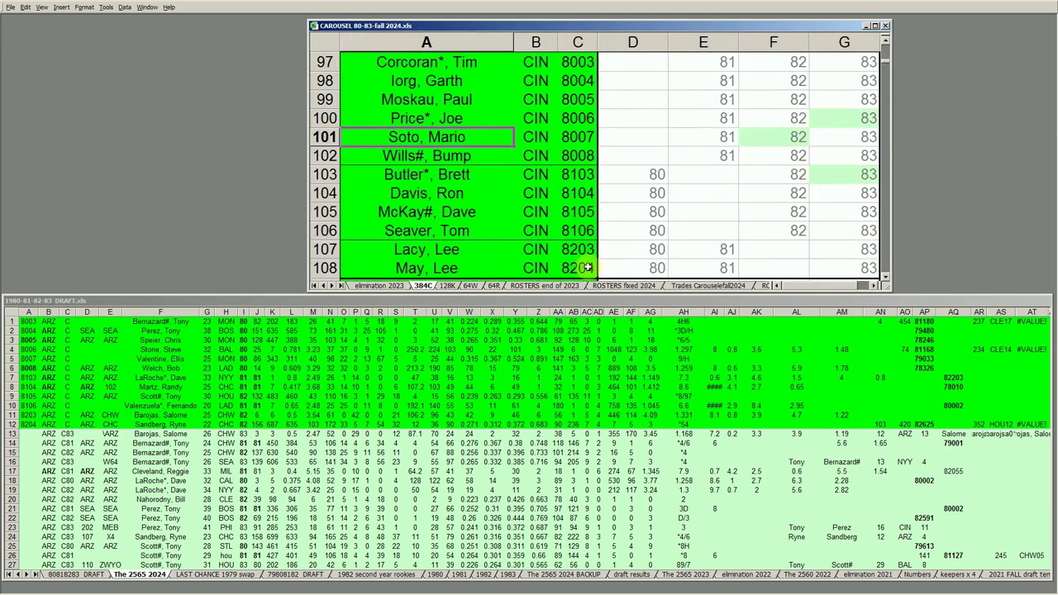
Step: In the DRAFT workbook, copy the ARZ team code from row 9 and move down the sheet
{"action": "left_click", "coordinate": [112, 403]}
{"action": "left_click", "coordinate": [48, 396]}
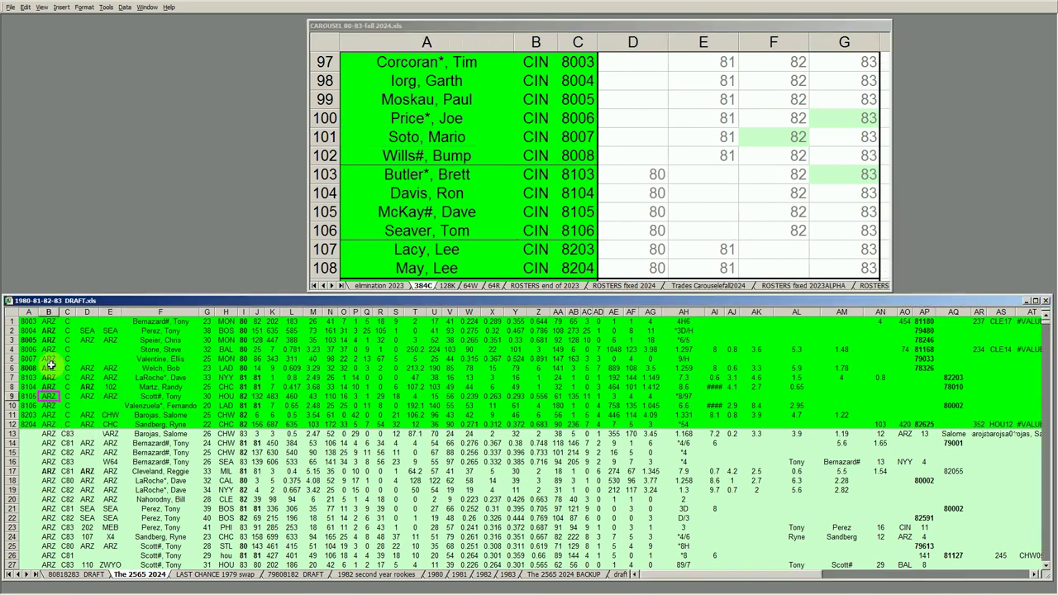
{"action": "key", "text": "ctrl+c"}
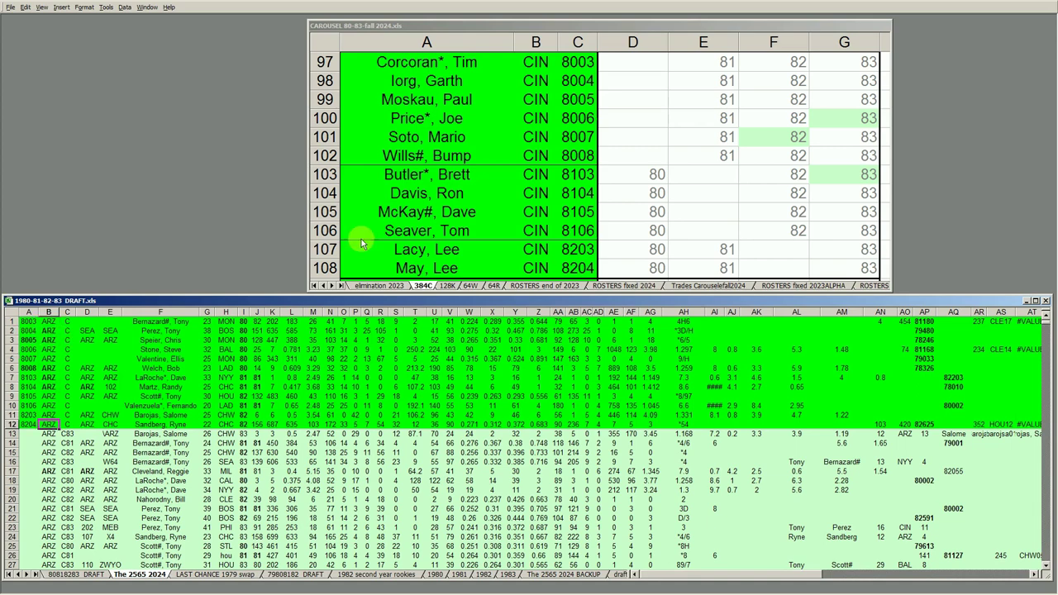
{"action": "mouse_move", "coordinate": [261, 351]}
{"action": "left_mouse_down"}
{"action": "mouse_move", "coordinate": [545, 537]}
{"action": "mouse_move", "coordinate": [547, 555]}
{"action": "left_mouse_up"}
{"action": "left_click", "coordinate": [339, 463]}
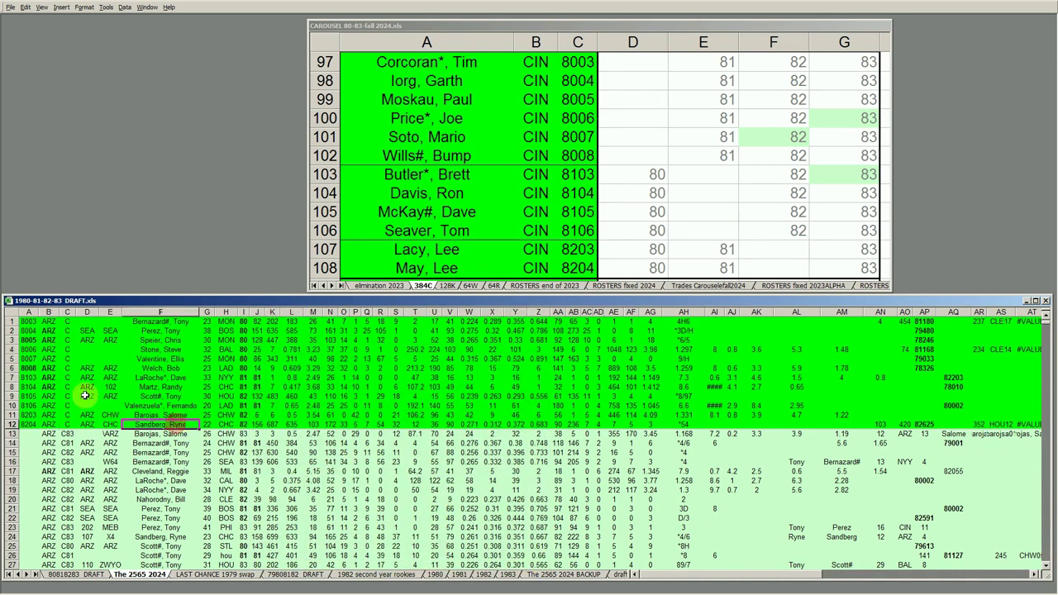
{"action": "left_click", "coordinate": [49, 368]}
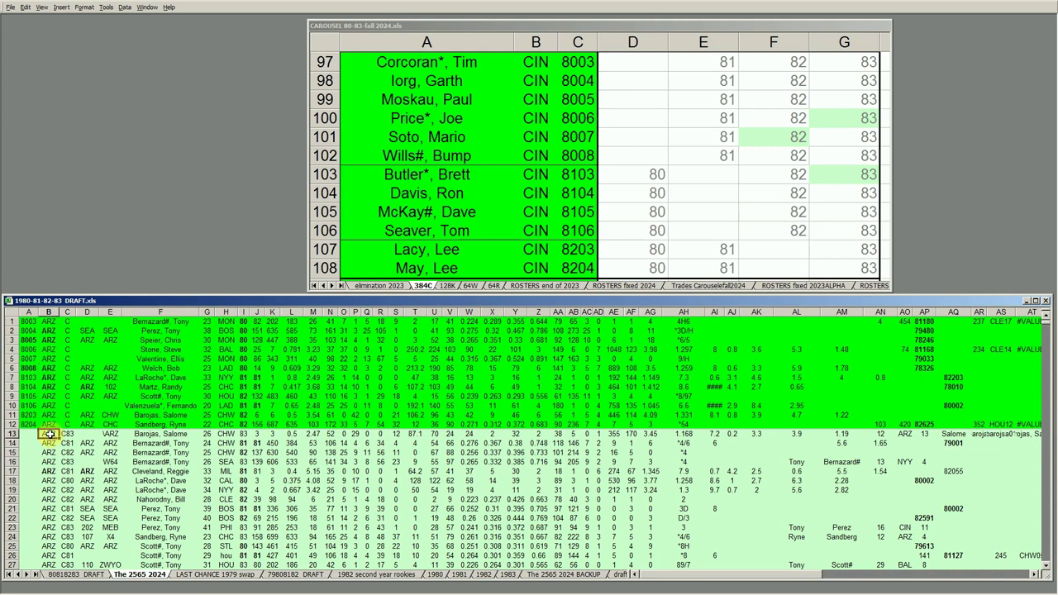
{"action": "key", "text": "Down"}
{"action": "key", "text": "Down"}
{"action": "key", "text": "Down"}
{"action": "key", "text": "Down"}
{"action": "key", "text": "Down"}
{"action": "key", "text": "Down"}
{"action": "key", "text": "Down"}
{"action": "key", "text": "Down"}
{"action": "key", "text": "Down"}
{"action": "key", "text": "Down"}
{"action": "key", "text": "Down"}
{"action": "key", "text": "Down"}
{"action": "key", "text": "Down"}
{"action": "key", "text": "Down"}
{"action": "key", "text": "Down"}
{"action": "key", "text": "Down"}
{"action": "key", "text": "Down"}
{"action": "key", "text": "Down"}
{"action": "key", "text": "Down"}
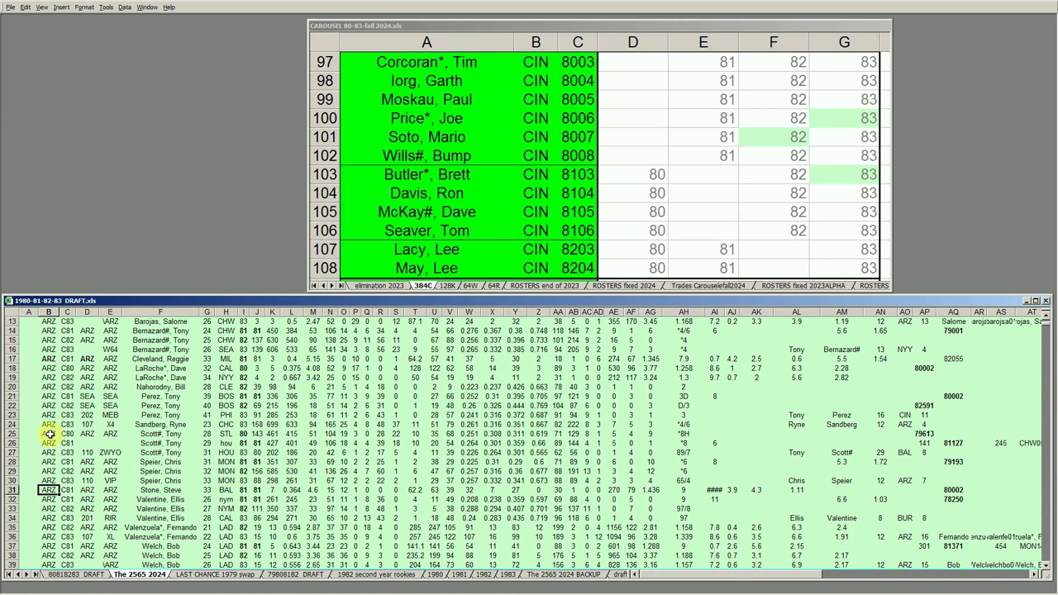
Step: Check the CIN cards' 82 and 83 entries, including Soto's shaded 82 entry
{"action": "left_click", "coordinate": [851, 120]}
{"action": "left_click", "coordinate": [796, 136]}
{"action": "left_click", "coordinate": [853, 180]}
{"action": "left_click", "coordinate": [782, 136]}
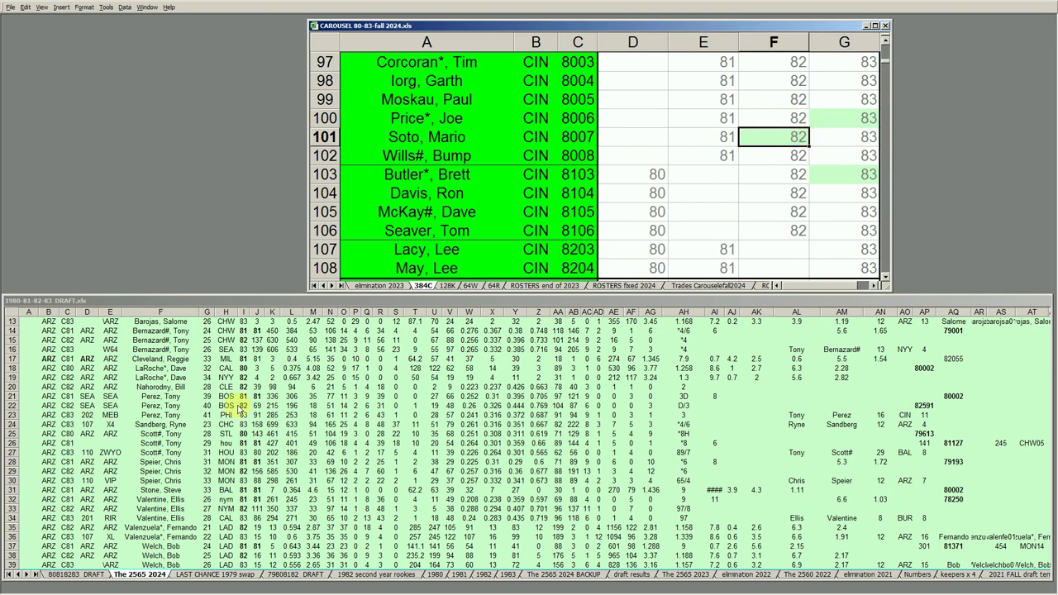
Step: Compare DRAFT's ARZ rows from row 28 with Martz's ARZ entry, then return to the 128K sheet
{"action": "left_click", "coordinate": [89, 371]}
{"action": "left_click", "coordinate": [51, 461]}
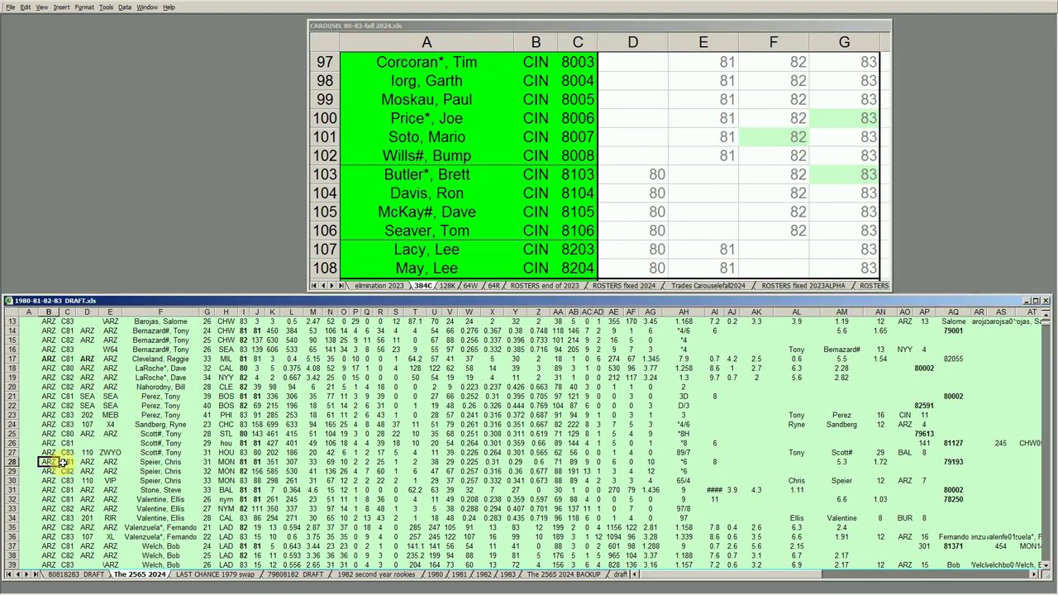
{"action": "key", "text": "Down"}
{"action": "key", "text": "Down"}
{"action": "key", "text": "Down"}
{"action": "key", "text": "Down"}
{"action": "key", "text": "Down"}
{"action": "key", "text": "Down"}
{"action": "key", "text": "Down"}
{"action": "key", "text": "Down"}
{"action": "key", "text": "Down"}
{"action": "key", "text": "Down"}
{"action": "key", "text": "Down"}
{"action": "key", "text": "Down"}
{"action": "key", "text": "Down"}
{"action": "key", "text": "Down"}
{"action": "key", "text": "Down"}
{"action": "key", "text": "Down"}
{"action": "key", "text": "Down"}
{"action": "key", "text": "Down"}
{"action": "key", "text": "Down"}
{"action": "key", "text": "Down"}
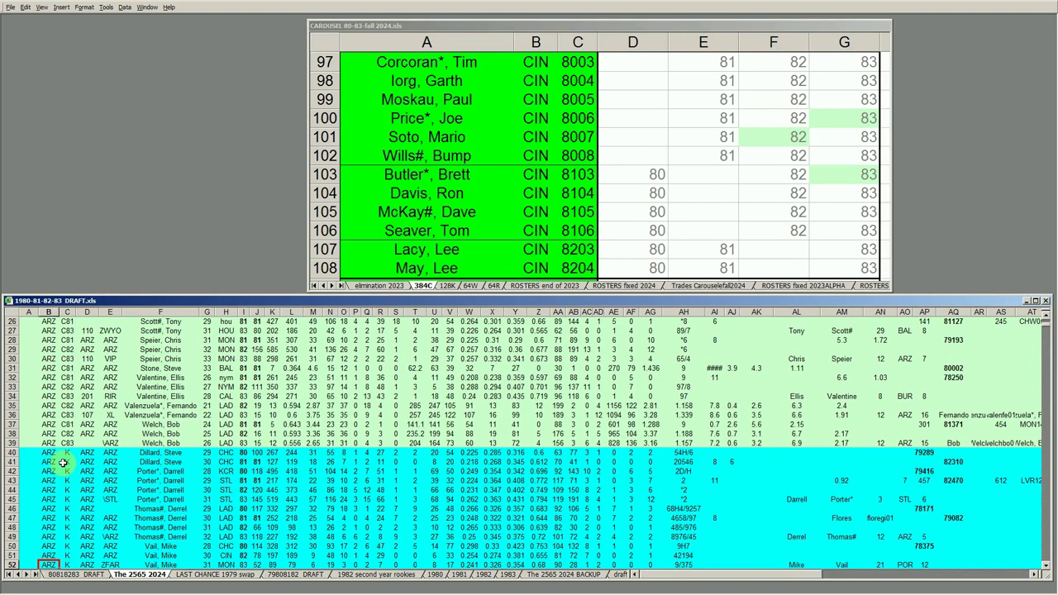
{"action": "left_click", "coordinate": [410, 155]}
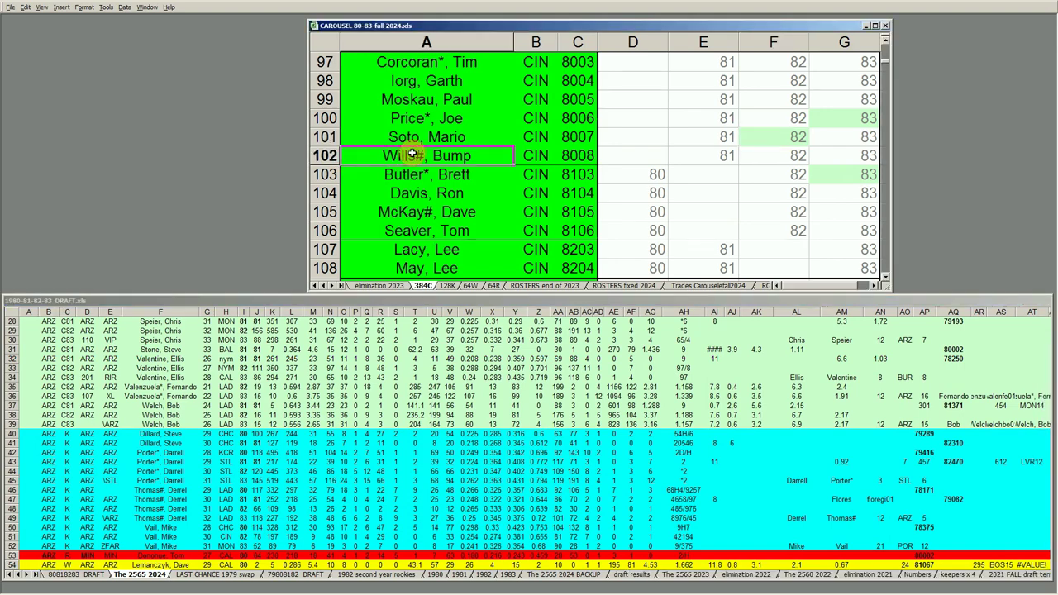
{"action": "key", "text": "Page_Up"}
{"action": "key", "text": "Page_Up"}
{"action": "key", "text": "Page_Up"}
{"action": "key", "text": "Page_Up"}
{"action": "key", "text": "Page_Up"}
{"action": "key", "text": "Page_Up"}
{"action": "key", "text": "Page_Up"}
{"action": "key", "text": "Page_Up"}
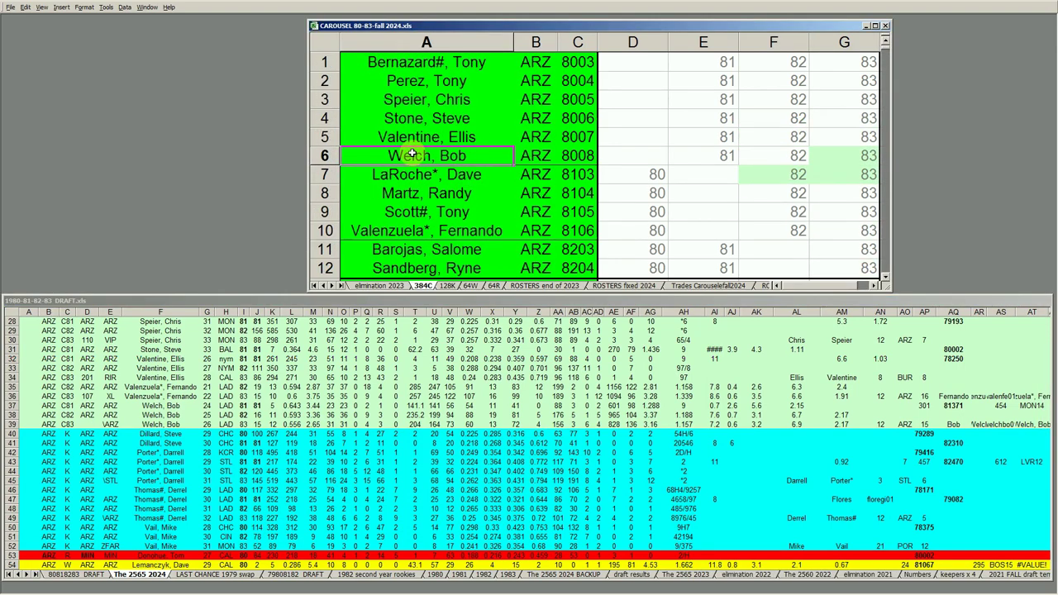
{"action": "left_click", "coordinate": [537, 194]}
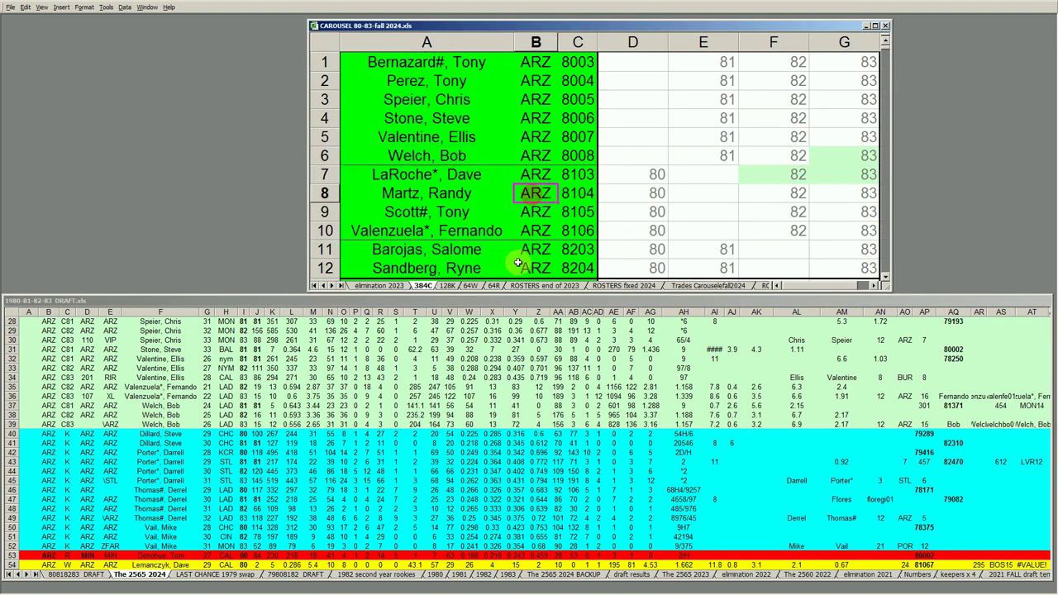
{"action": "left_click", "coordinate": [448, 285]}
{"action": "key", "text": "Left"}
{"action": "key", "text": "Left"}
{"action": "key", "text": "Left"}
{"action": "key", "text": "Left"}
{"action": "key", "text": "Left"}
{"action": "key", "text": "Left"}
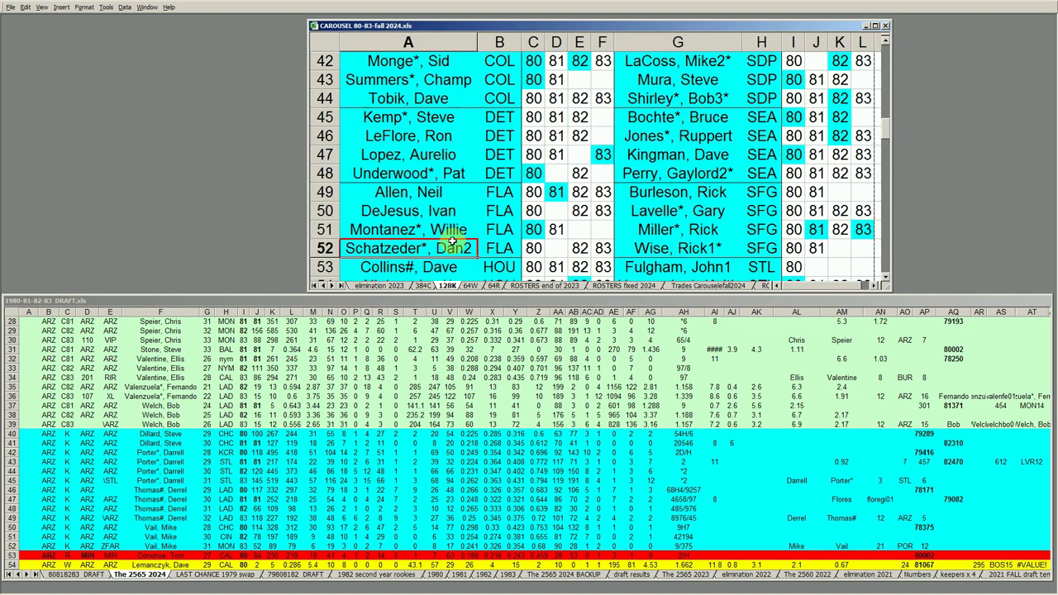
{"action": "key", "text": "Page_Up"}
{"action": "key", "text": "Page_Up"}
{"action": "key", "text": "Page_Up"}
{"action": "key", "text": "Page_Up"}
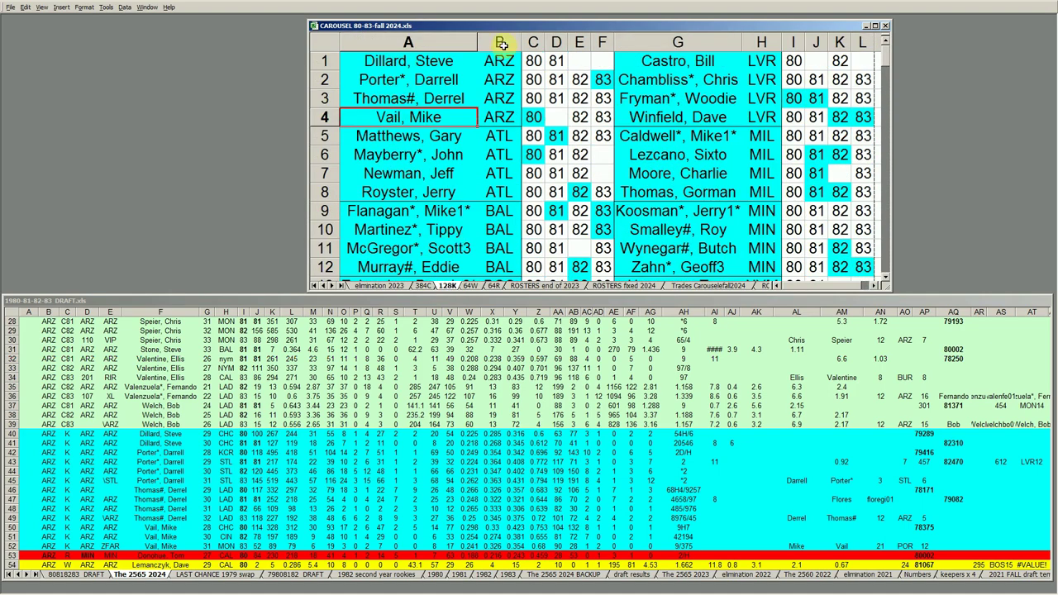
{"action": "left_click", "coordinate": [420, 61]}
{"action": "left_click", "coordinate": [425, 80]}
{"action": "left_click", "coordinate": [430, 97]}
{"action": "left_click", "coordinate": [438, 117]}
{"action": "left_click", "coordinate": [160, 439]}
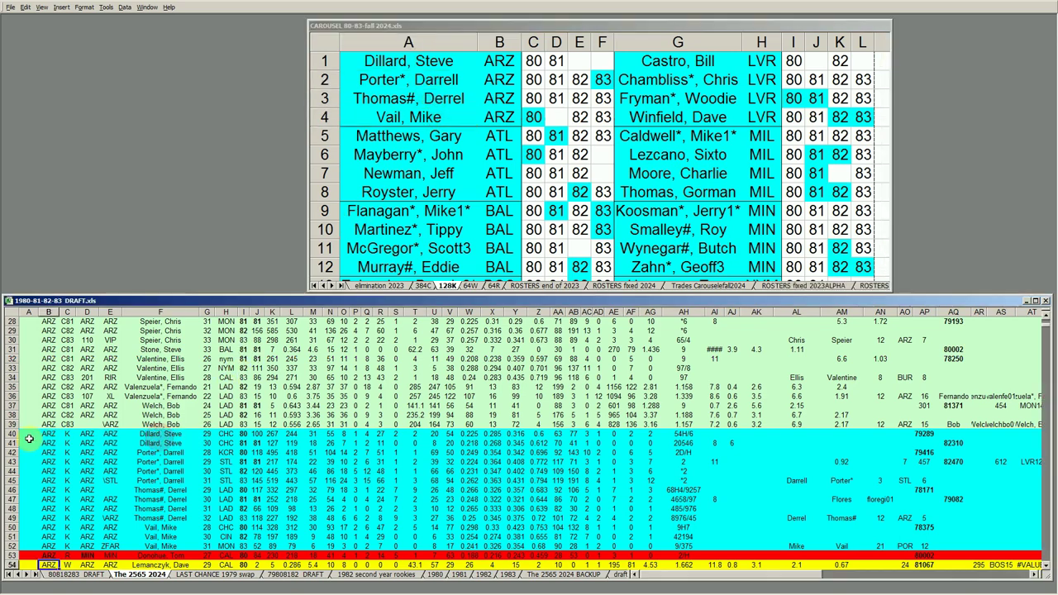
{"action": "left_click_drag", "start_coordinate": [12, 434], "coordinate": [11, 546]}
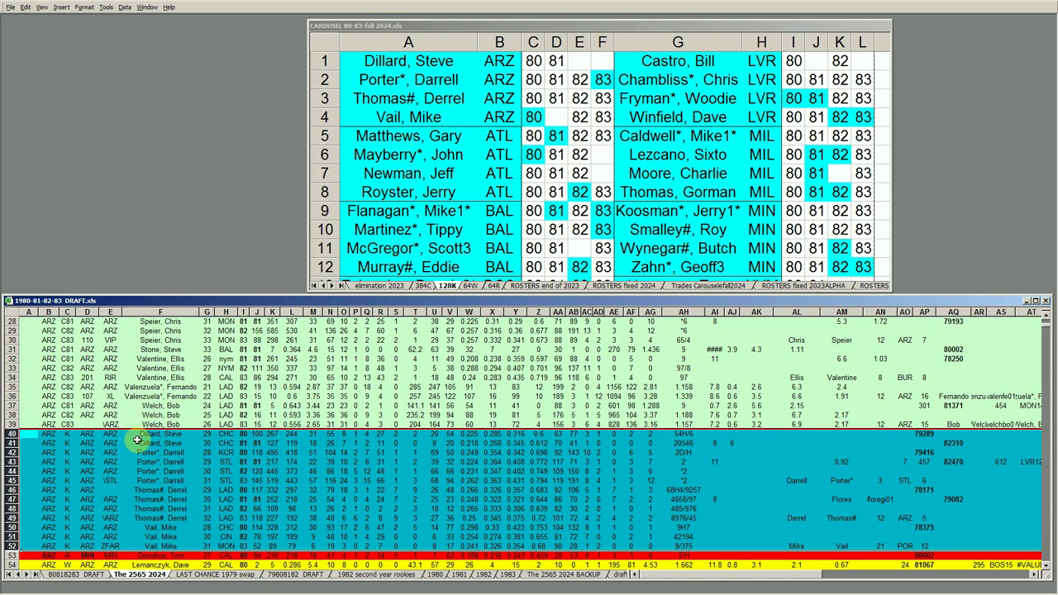
{"action": "left_click", "coordinate": [140, 464]}
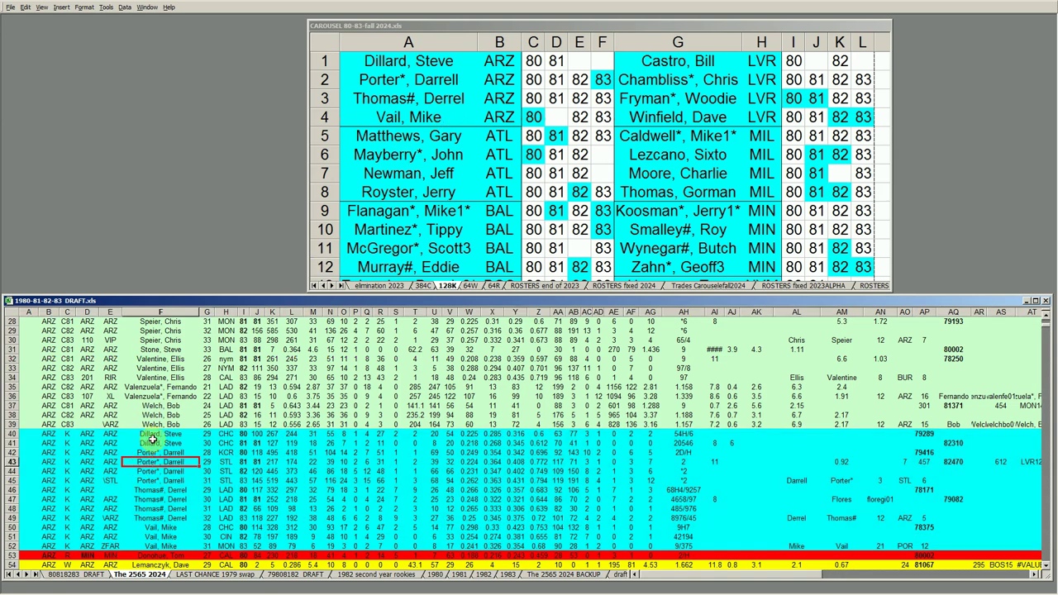
{"action": "left_click", "coordinate": [80, 480]}
{"action": "key", "text": "Down"}
{"action": "key", "text": "Down"}
{"action": "key", "text": "Down"}
{"action": "key", "text": "Down"}
{"action": "key", "text": "Down"}
{"action": "key", "text": "Down"}
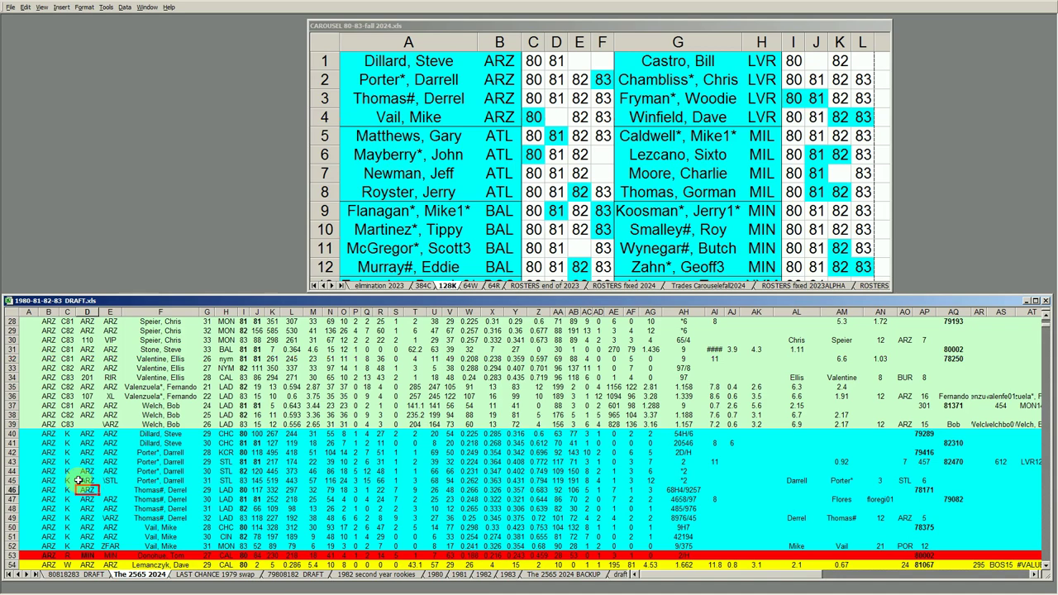
{"action": "key", "text": "Down"}
{"action": "key", "text": "Down"}
{"action": "key", "text": "Down"}
{"action": "key", "text": "Down"}
{"action": "key", "text": "Down"}
{"action": "key", "text": "Down"}
{"action": "key", "text": "Down"}
{"action": "key", "text": "Down"}
{"action": "key", "text": "Down"}
{"action": "key", "text": "Down"}
{"action": "key", "text": "Down"}
{"action": "key", "text": "Down"}
{"action": "key", "text": "Down"}
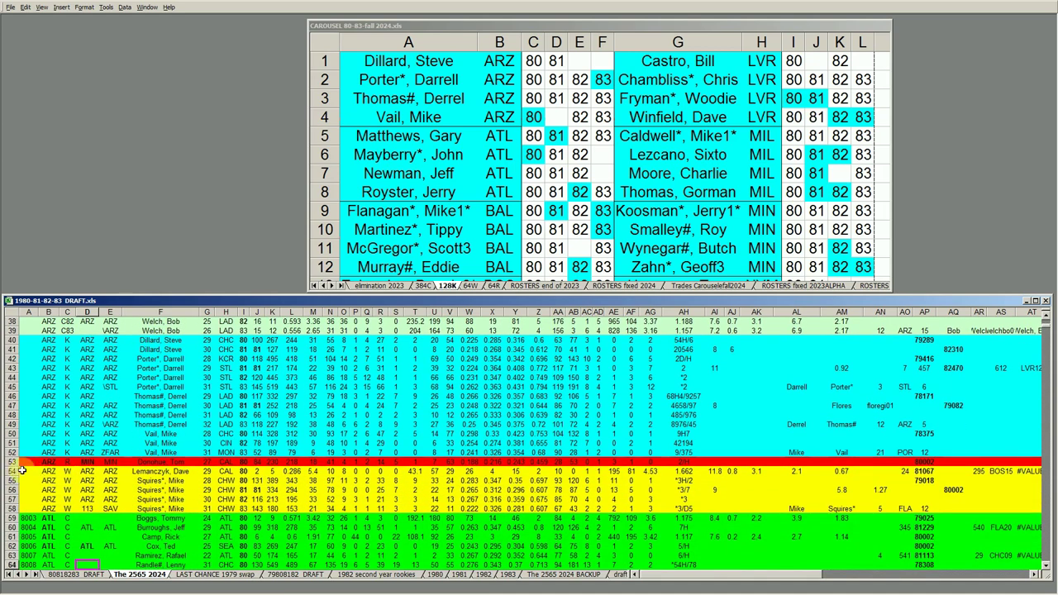
{"action": "left_click", "coordinate": [11, 462]}
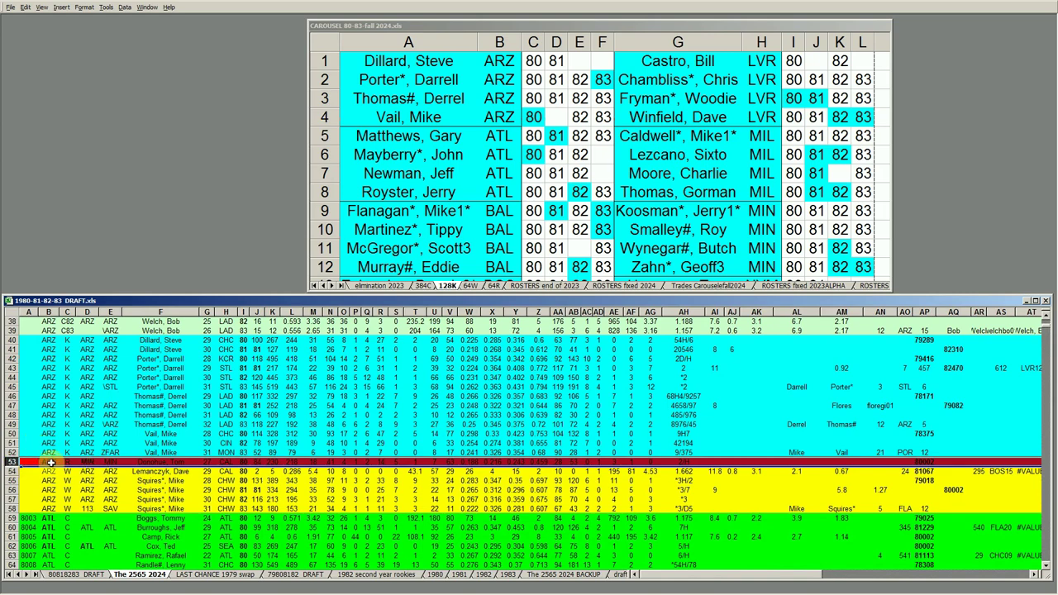
{"action": "left_click_drag", "start_coordinate": [11, 461], "coordinate": [12, 489]}
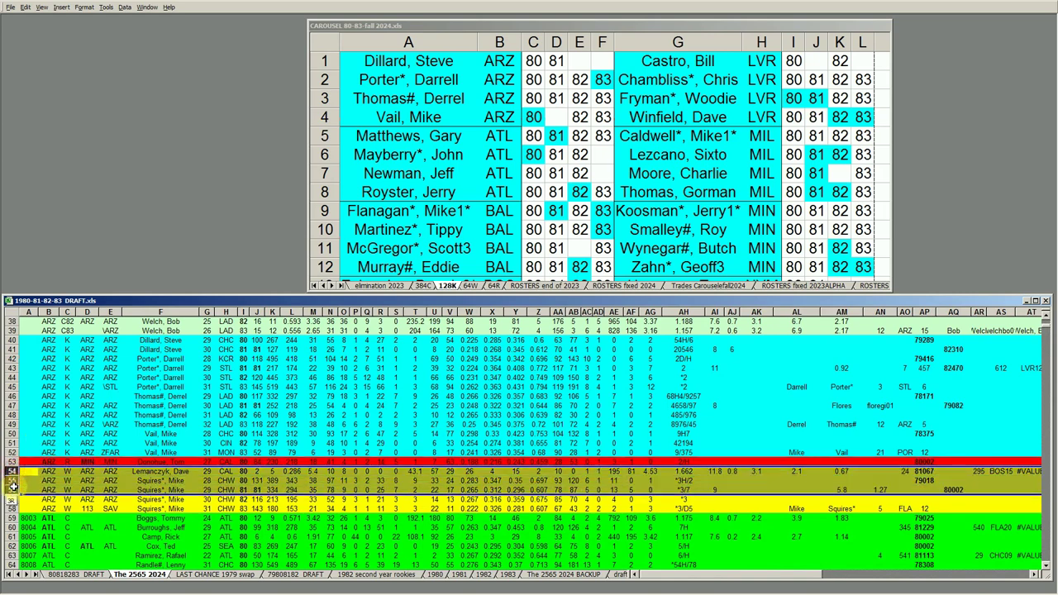
{"action": "left_click", "coordinate": [54, 471]}
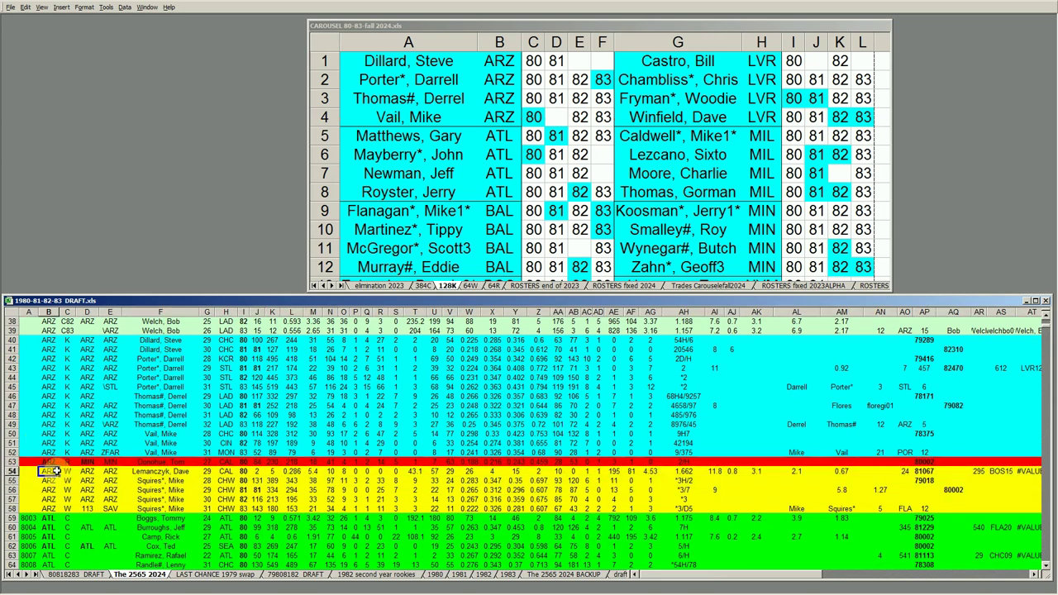
{"action": "left_click", "coordinate": [11, 508]}
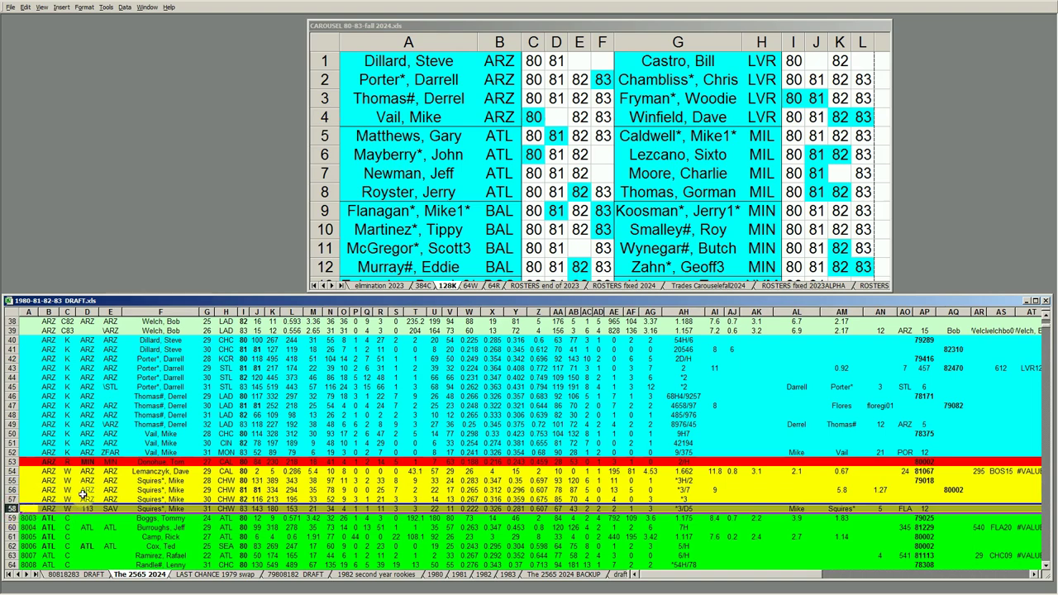
{"action": "left_click", "coordinate": [87, 489]}
{"action": "key", "text": "Up"}
{"action": "key", "text": "Up"}
{"action": "key", "text": "Up"}
{"action": "key", "text": "Up"}
{"action": "key", "text": "Up"}
{"action": "key", "text": "Up"}
{"action": "key", "text": "Up"}
{"action": "key", "text": "Up"}
{"action": "key", "text": "Up"}
{"action": "key", "text": "Up"}
{"action": "key", "text": "Up"}
{"action": "key", "text": "Up"}
{"action": "key", "text": "Up"}
{"action": "key", "text": "Up"}
{"action": "key", "text": "Up"}
{"action": "key", "text": "Up"}
{"action": "key", "text": "Up"}
{"action": "key", "text": "Up"}
{"action": "key", "text": "Up"}
{"action": "key", "text": "Up"}
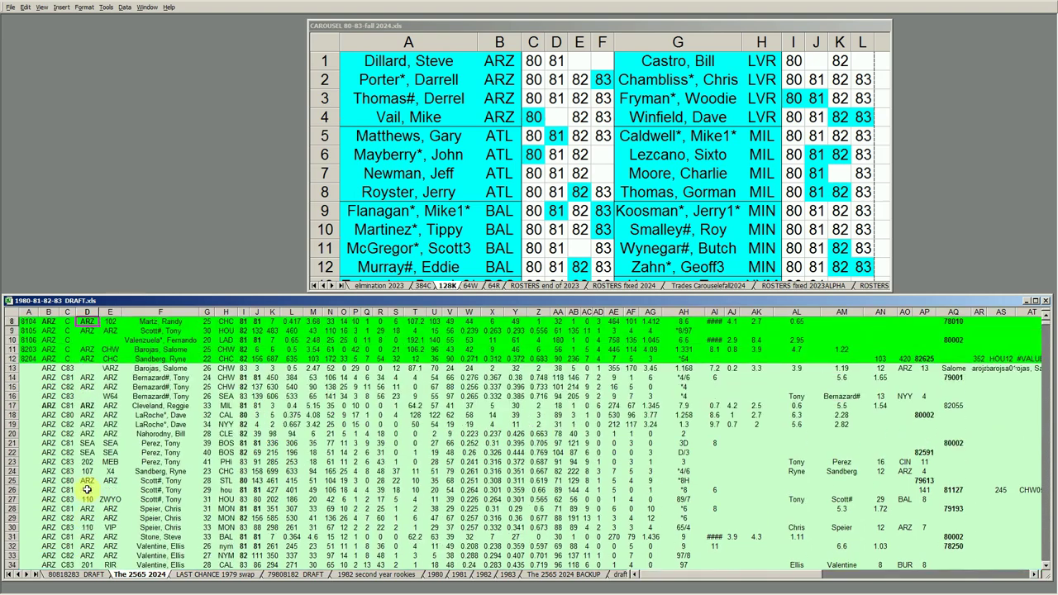
Step: Move down through the Arizona block and page down to the last Toronto row, 1887
{"action": "key", "text": "Up"}
{"action": "key", "text": "Up"}
{"action": "key", "text": "Up"}
{"action": "key", "text": "Up"}
{"action": "key", "text": "Up"}
{"action": "key", "text": "Up"}
{"action": "key", "text": "Up"}
{"action": "key", "text": "Down"}
{"action": "key", "text": "Down"}
{"action": "key", "text": "Down"}
{"action": "key", "text": "Down"}
{"action": "key", "text": "Down"}
{"action": "key", "text": "Down"}
{"action": "key", "text": "Down"}
{"action": "key", "text": "Down"}
{"action": "key", "text": "Down"}
{"action": "key", "text": "Down"}
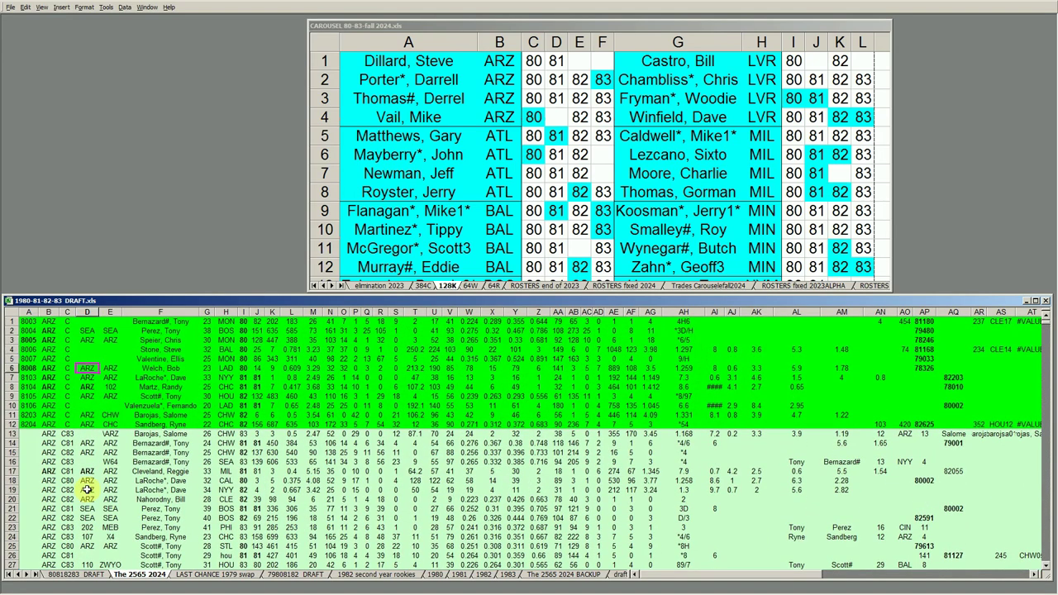
{"action": "key", "text": "Down"}
{"action": "key", "text": "Down"}
{"action": "key", "text": "Down"}
{"action": "key", "text": "Down"}
{"action": "key", "text": "Down"}
{"action": "key", "text": "Down"}
{"action": "key", "text": "Down"}
{"action": "key", "text": "Down"}
{"action": "key", "text": "Down"}
{"action": "key", "text": "Down"}
{"action": "key", "text": "Down"}
{"action": "key", "text": "Down"}
{"action": "key", "text": "Down"}
{"action": "key", "text": "Down"}
{"action": "key", "text": "Down"}
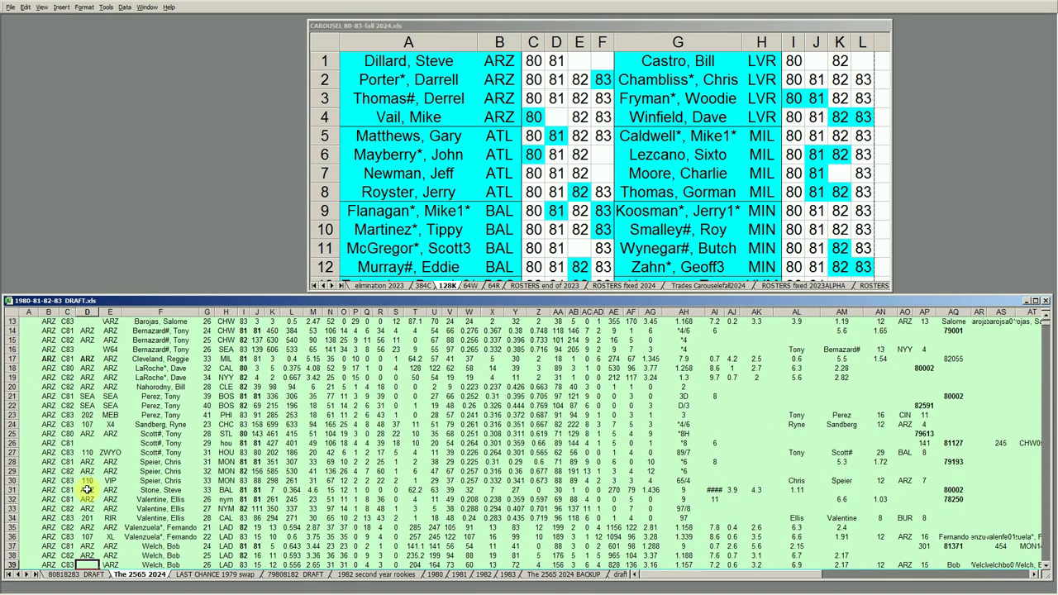
{"action": "key", "text": "Down"}
{"action": "key", "text": "Down"}
{"action": "key", "text": "Down"}
{"action": "key", "text": "Down"}
{"action": "key", "text": "Down"}
{"action": "key", "text": "Down"}
{"action": "key", "text": "Down"}
{"action": "key", "text": "Down"}
{"action": "key", "text": "Down"}
{"action": "key", "text": "Down"}
{"action": "key", "text": "Down"}
{"action": "key", "text": "Down"}
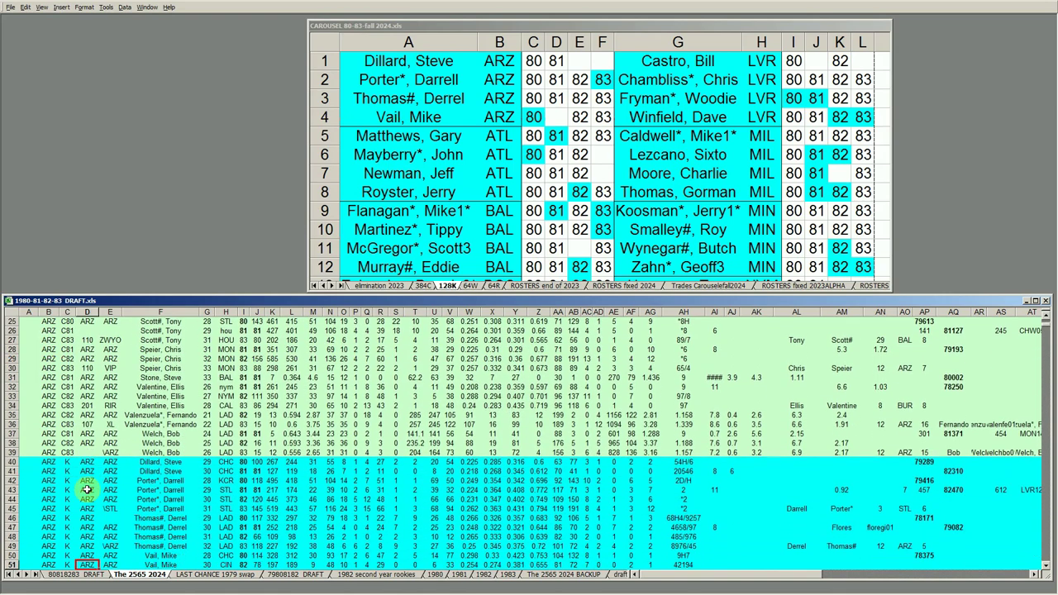
{"action": "key", "text": "Down"}
{"action": "key", "text": "Down"}
{"action": "key", "text": "Down"}
{"action": "key", "text": "Down"}
{"action": "key", "text": "Down"}
{"action": "key", "text": "Down"}
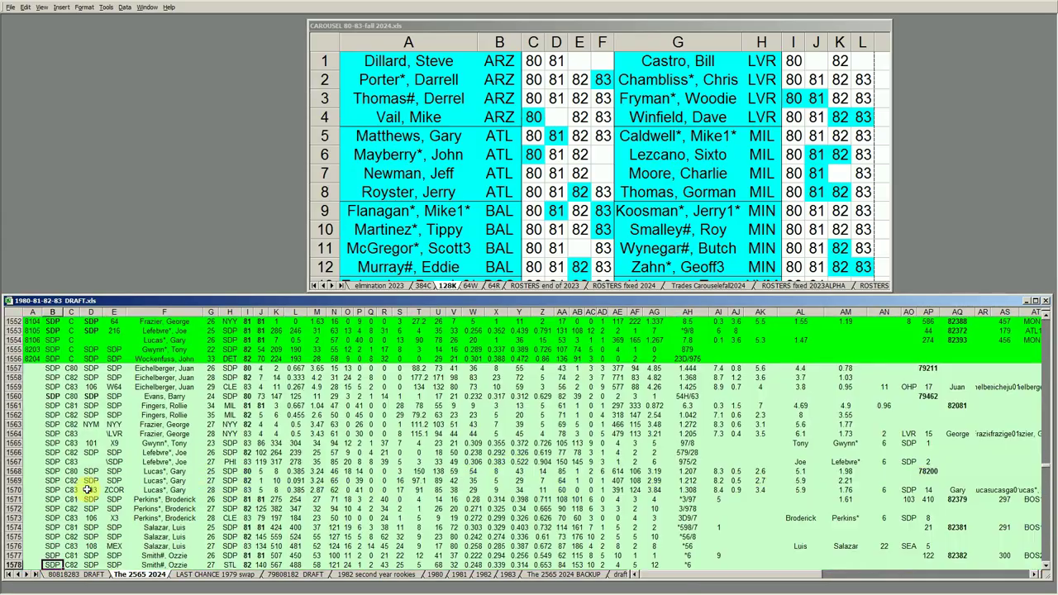
{"action": "key", "text": "Page_Down"}
{"action": "key", "text": "Page_Down"}
{"action": "key", "text": "Page_Down"}
{"action": "key", "text": "Page_Down"}
{"action": "key", "text": "Page_Down"}
{"action": "key", "text": "Page_Down"}
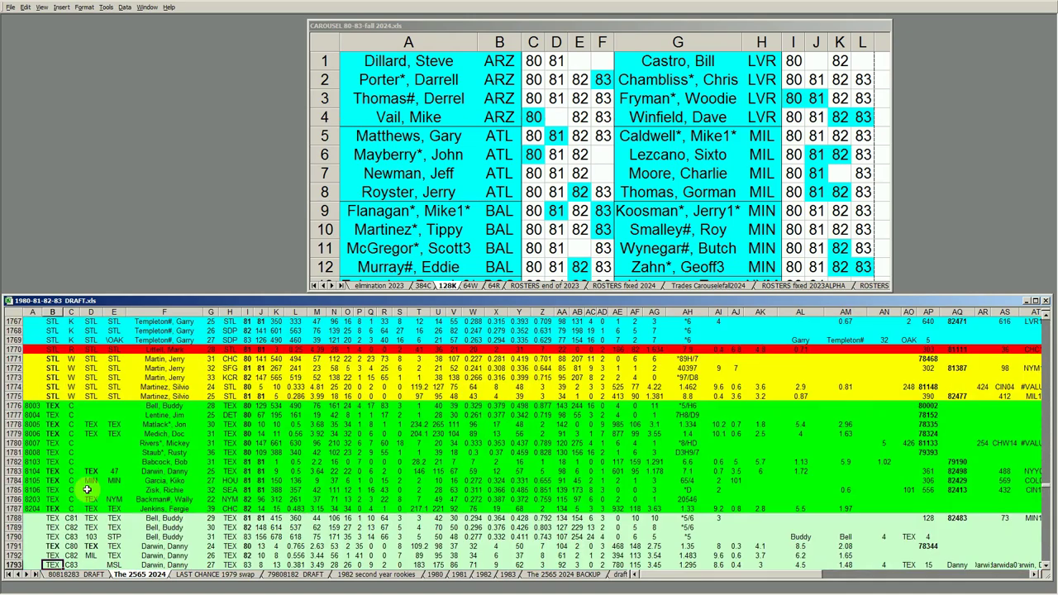
{"action": "key", "text": "Page_Down"}
{"action": "key", "text": "Page_Down"}
{"action": "key", "text": "Page_Down"}
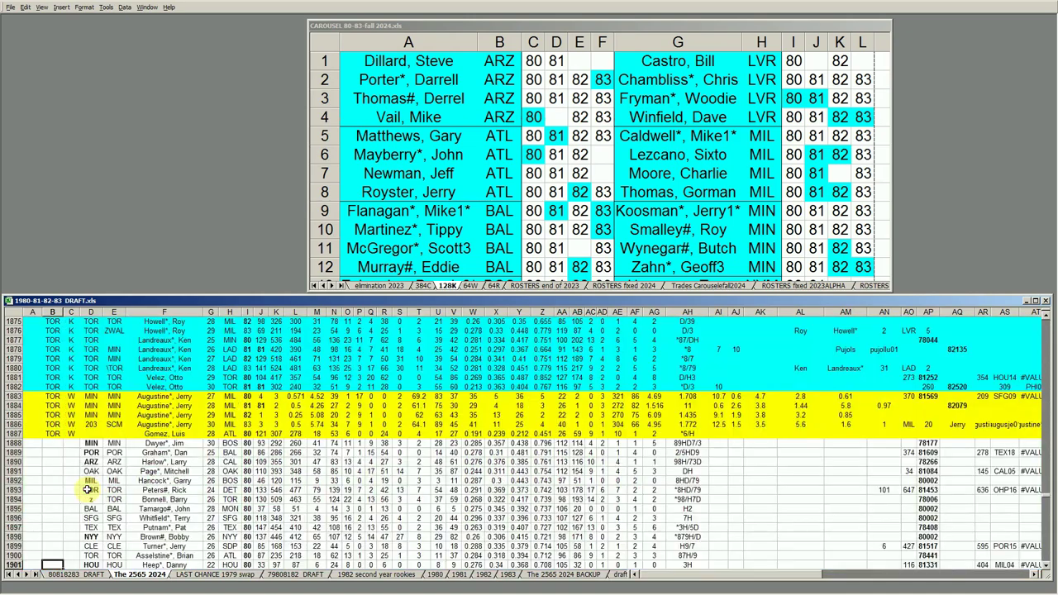
{"action": "key", "text": "Up"}
{"action": "key", "text": "Up"}
{"action": "key", "text": "Up"}
{"action": "key", "text": "Up"}
{"action": "key", "text": "Up"}
{"action": "key", "text": "Up"}
{"action": "key", "text": "Up"}
{"action": "key", "text": "Up"}
{"action": "key", "text": "Up"}
{"action": "key", "text": "Up"}
{"action": "key", "text": "Up"}
{"action": "key", "text": "Up"}
{"action": "key", "text": "Up"}
Step: Select rows 1887 and 1888, then check the column I values near rows 1890–1892
{"action": "left_click", "coordinate": [18, 434]}
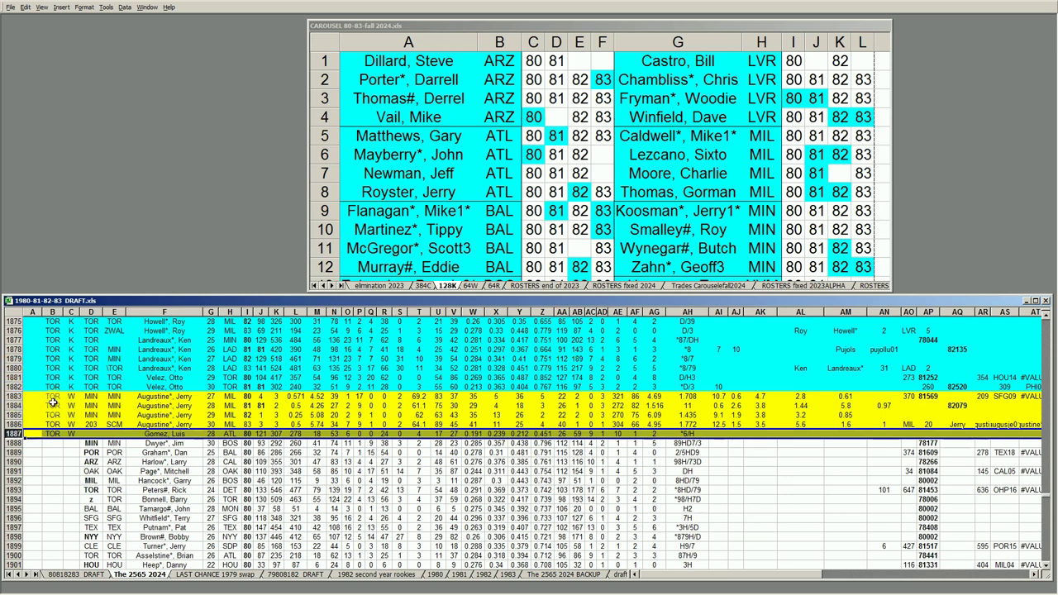
{"action": "left_click", "coordinate": [33, 452]}
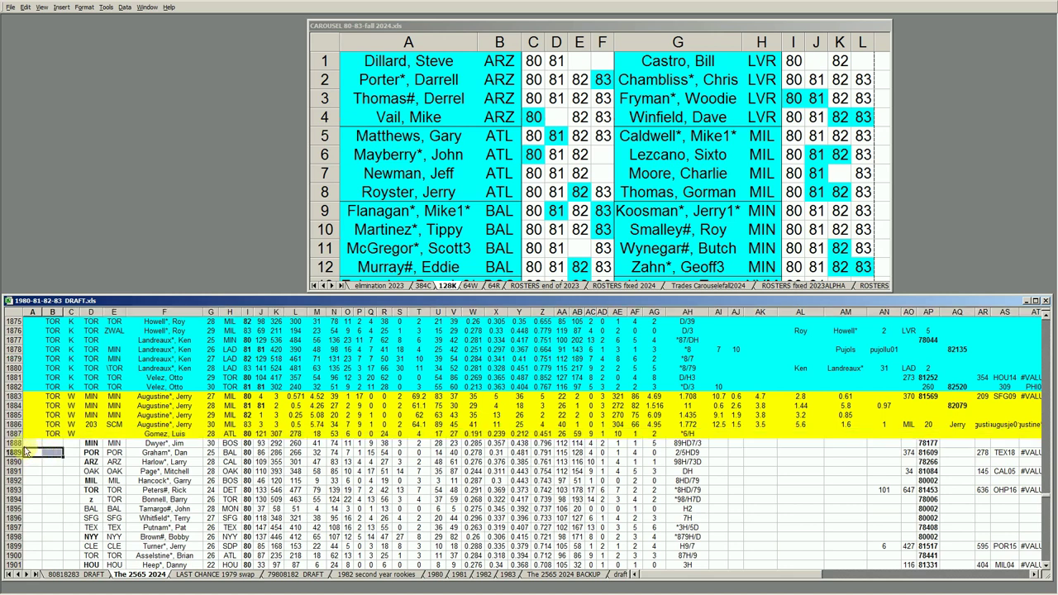
{"action": "left_click", "coordinate": [18, 443]}
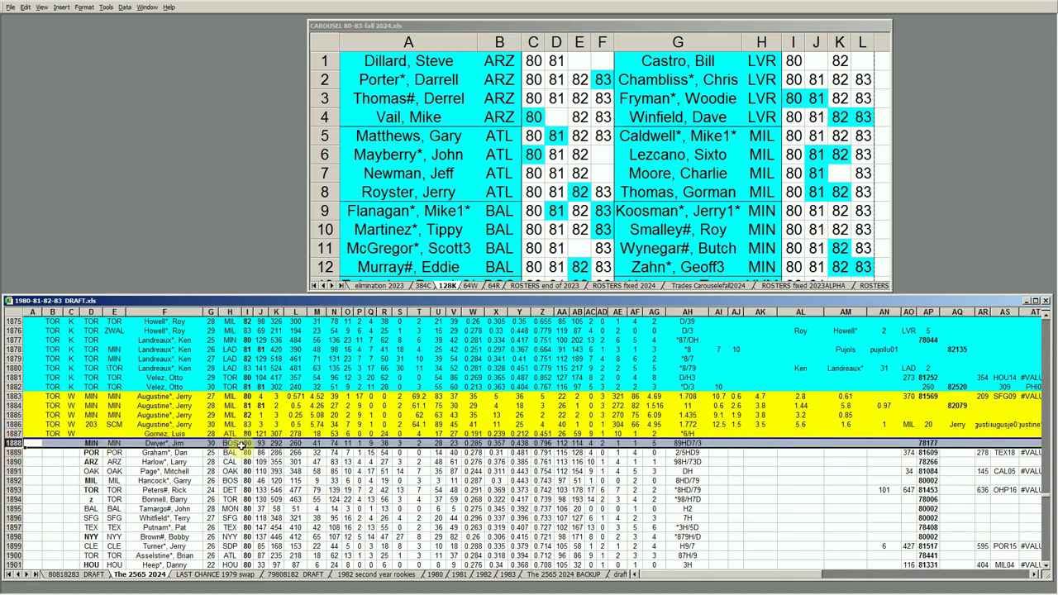
{"action": "left_click", "coordinate": [165, 462]}
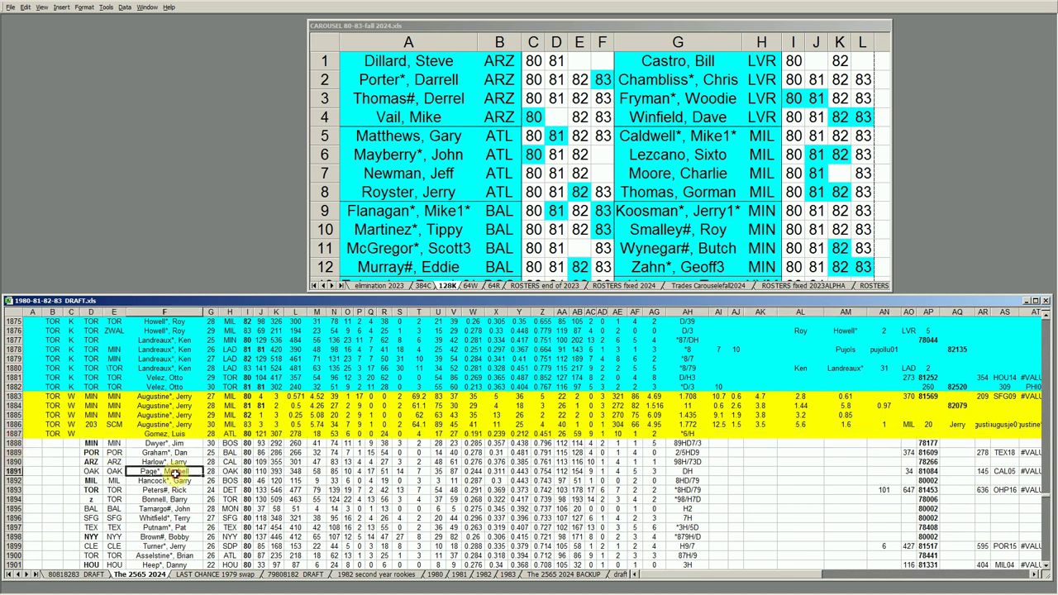
{"action": "key", "text": "Right"}
{"action": "key", "text": "Right"}
{"action": "key", "text": "Right"}
{"action": "key", "text": "Down"}
{"action": "key", "text": "Down"}
{"action": "key", "text": "Down"}
{"action": "key", "text": "Down"}
{"action": "key", "text": "Down"}
{"action": "key", "text": "Down"}
{"action": "key", "text": "Down"}
{"action": "key", "text": "Down"}
{"action": "key", "text": "Down"}
{"action": "key", "text": "Down"}
{"action": "key", "text": "Down"}
Step: Step through player names from row 1894 to 1987, checking row 1986's column I value
{"action": "key", "text": "Down"}
{"action": "key", "text": "Down"}
{"action": "key", "text": "Down"}
{"action": "key", "text": "Down"}
{"action": "key", "text": "Down"}
{"action": "key", "text": "Down"}
{"action": "key", "text": "Down"}
{"action": "key", "text": "Down"}
{"action": "key", "text": "Down"}
{"action": "key", "text": "Up"}
{"action": "key", "text": "Up"}
{"action": "key", "text": "Up"}
{"action": "key", "text": "Up"}
{"action": "key", "text": "Up"}
{"action": "key", "text": "Up"}
{"action": "key", "text": "Up"}
{"action": "key", "text": "Up"}
{"action": "key", "text": "Up"}
{"action": "key", "text": "Up"}
{"action": "key", "text": "Up"}
{"action": "key", "text": "Up"}
{"action": "key", "text": "Up"}
{"action": "key", "text": "Up"}
{"action": "key", "text": "Up"}
{"action": "key", "text": "Up"}
{"action": "key", "text": "Up"}
{"action": "key", "text": "Left"}
{"action": "key", "text": "Left"}
{"action": "key", "text": "Left"}
{"action": "key", "text": "Up"}
{"action": "key", "text": "Up"}
{"action": "key", "text": "Up"}
{"action": "key", "text": "Up"}
{"action": "key", "text": "Up"}
{"action": "key", "text": "Down"}
{"action": "key", "text": "Down"}
{"action": "key", "text": "Down"}
{"action": "key", "text": "Down"}
{"action": "key", "text": "Down"}
{"action": "key", "text": "Down"}
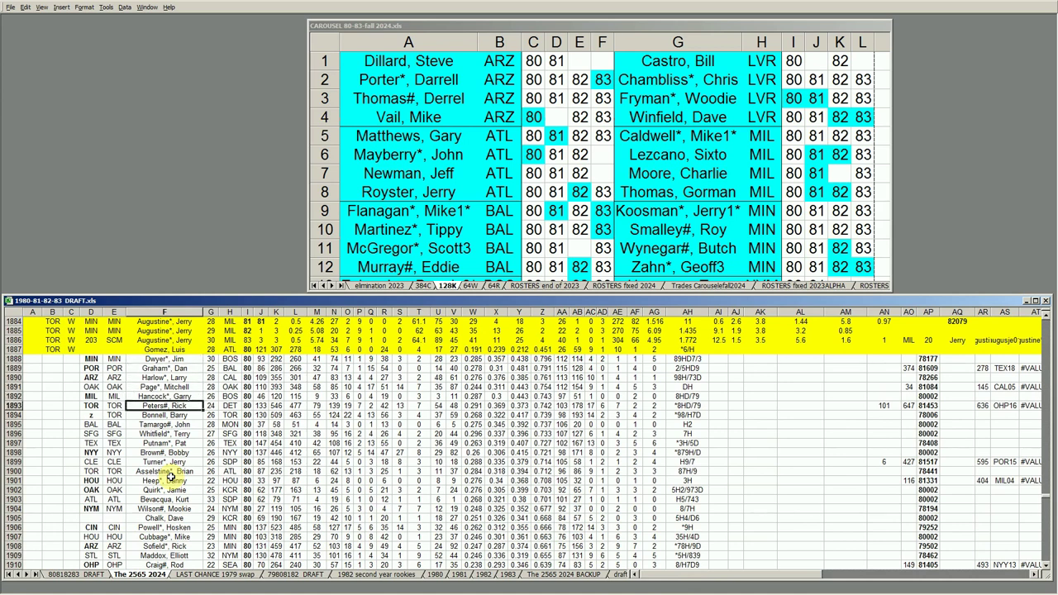
{"action": "key", "text": "Down"}
{"action": "key", "text": "Down"}
{"action": "key", "text": "Down"}
{"action": "key", "text": "Down"}
{"action": "key", "text": "Down"}
{"action": "key", "text": "Down"}
{"action": "key", "text": "Down"}
{"action": "key", "text": "Down"}
{"action": "key", "text": "Down"}
{"action": "key", "text": "Down"}
{"action": "key", "text": "Down"}
{"action": "key", "text": "Down"}
{"action": "key", "text": "Down"}
{"action": "key", "text": "Down"}
{"action": "key", "text": "Down"}
{"action": "key", "text": "Down"}
{"action": "key", "text": "Down"}
{"action": "key", "text": "Down"}
{"action": "key", "text": "Down"}
{"action": "key", "text": "Down"}
{"action": "key", "text": "Down"}
{"action": "key", "text": "Down"}
{"action": "key", "text": "Down"}
{"action": "key", "text": "Down"}
{"action": "key", "text": "Down"}
{"action": "key", "text": "Down"}
{"action": "key", "text": "Down"}
{"action": "key", "text": "Down"}
{"action": "key", "text": "Down"}
{"action": "key", "text": "Down"}
{"action": "key", "text": "Down"}
{"action": "key", "text": "Down"}
{"action": "key", "text": "Down"}
{"action": "key", "text": "Down"}
{"action": "key", "text": "Down"}
{"action": "key", "text": "Down"}
{"action": "key", "text": "Down"}
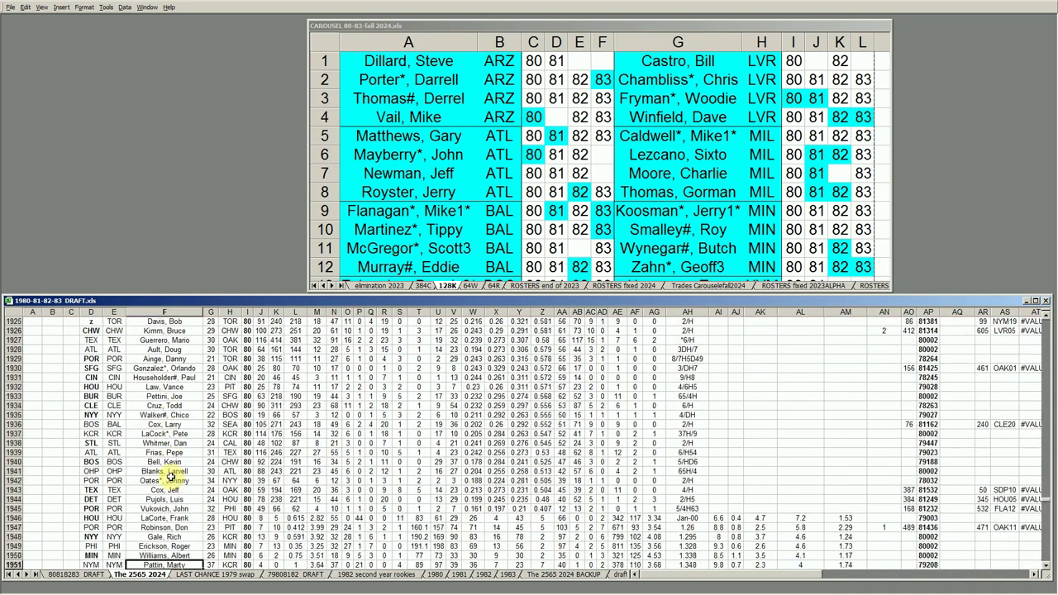
{"action": "key", "text": "Down"}
{"action": "key", "text": "Down"}
{"action": "key", "text": "Down"}
{"action": "key", "text": "Down"}
{"action": "key", "text": "Down"}
{"action": "key", "text": "Down"}
{"action": "key", "text": "Down"}
{"action": "key", "text": "Down"}
{"action": "key", "text": "Down"}
{"action": "key", "text": "Up"}
{"action": "key", "text": "Up"}
{"action": "key", "text": "Up"}
{"action": "key", "text": "Up"}
{"action": "key", "text": "Up"}
{"action": "key", "text": "Up"}
{"action": "key", "text": "Up"}
{"action": "key", "text": "Up"}
{"action": "key", "text": "Up"}
{"action": "key", "text": "Up"}
{"action": "key", "text": "Up"}
{"action": "key", "text": "Up"}
{"action": "key", "text": "Up"}
{"action": "key", "text": "Up"}
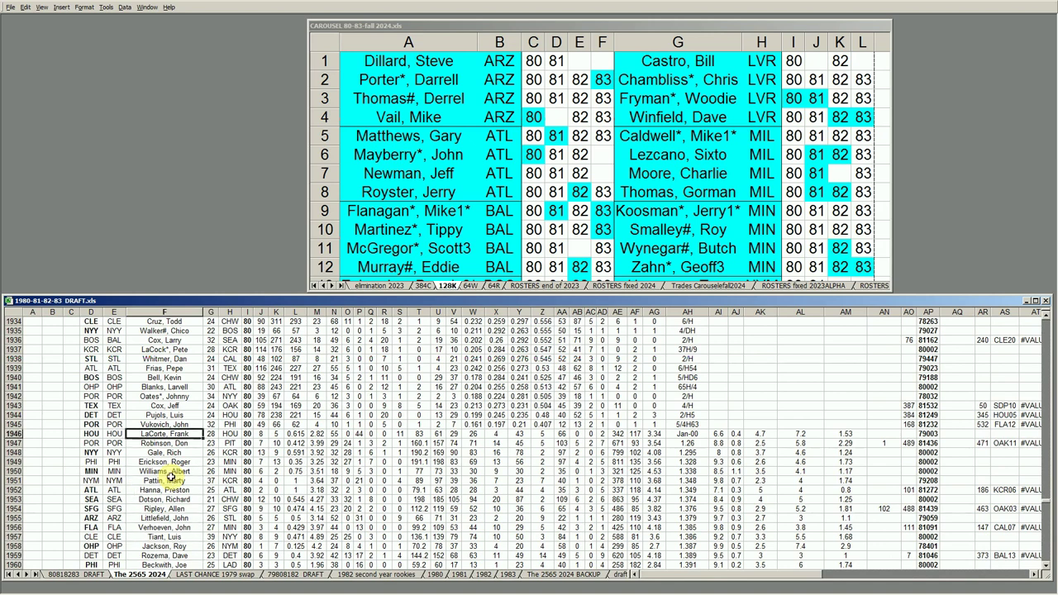
{"action": "key", "text": "Down"}
{"action": "key", "text": "Down"}
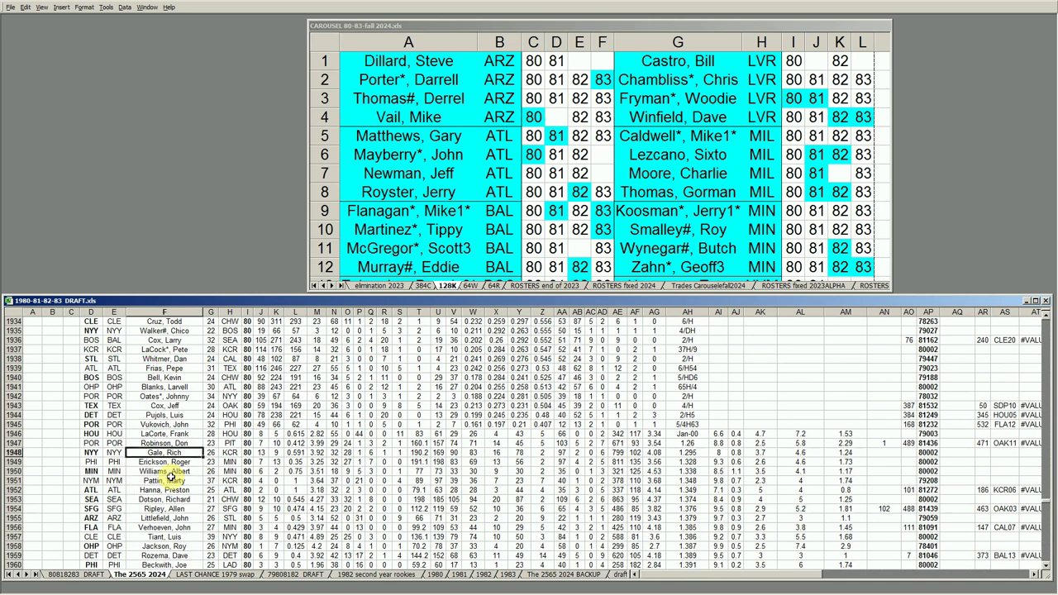
{"action": "key", "text": "Down"}
{"action": "key", "text": "Down"}
{"action": "key", "text": "Down"}
{"action": "key", "text": "Down"}
{"action": "key", "text": "Down"}
{"action": "key", "text": "Down"}
{"action": "key", "text": "Down"}
{"action": "key", "text": "Down"}
{"action": "key", "text": "Down"}
{"action": "key", "text": "Down"}
{"action": "key", "text": "Down"}
{"action": "key", "text": "Down"}
{"action": "key", "text": "Down"}
{"action": "key", "text": "Down"}
{"action": "key", "text": "Down"}
{"action": "key", "text": "Down"}
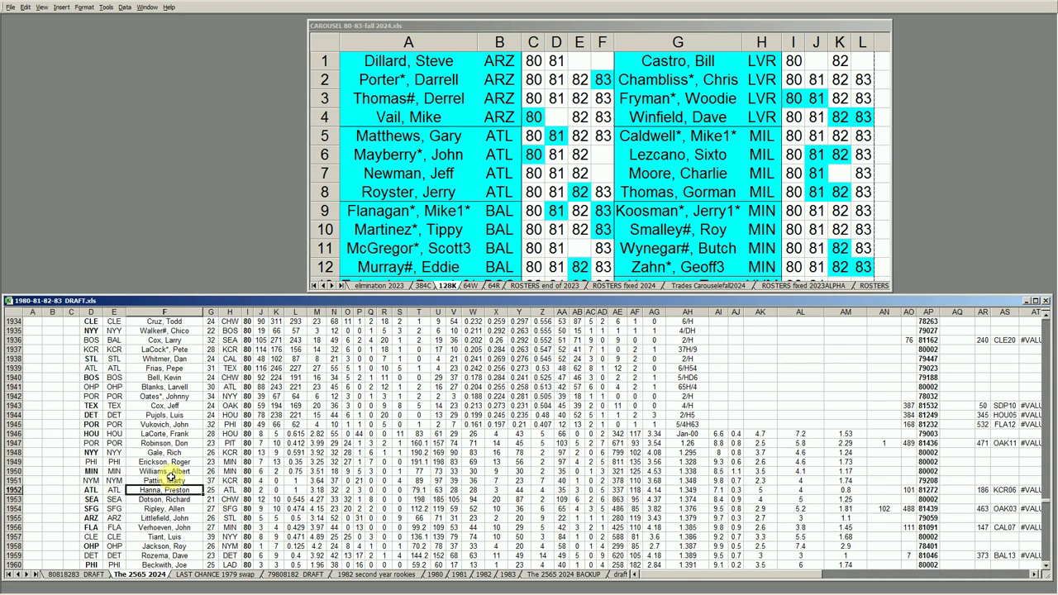
{"action": "key", "text": "Down"}
{"action": "key", "text": "Down"}
{"action": "key", "text": "Down"}
{"action": "key", "text": "Down"}
{"action": "key", "text": "Down"}
{"action": "key", "text": "Down"}
{"action": "key", "text": "Down"}
{"action": "key", "text": "Down"}
{"action": "key", "text": "Down"}
{"action": "key", "text": "Down"}
{"action": "key", "text": "Down"}
{"action": "key", "text": "Down"}
{"action": "key", "text": "Down"}
{"action": "key", "text": "Down"}
{"action": "key", "text": "Down"}
{"action": "key", "text": "Down"}
{"action": "key", "text": "Down"}
{"action": "key", "text": "Down"}
{"action": "key", "text": "Down"}
{"action": "key", "text": "Down"}
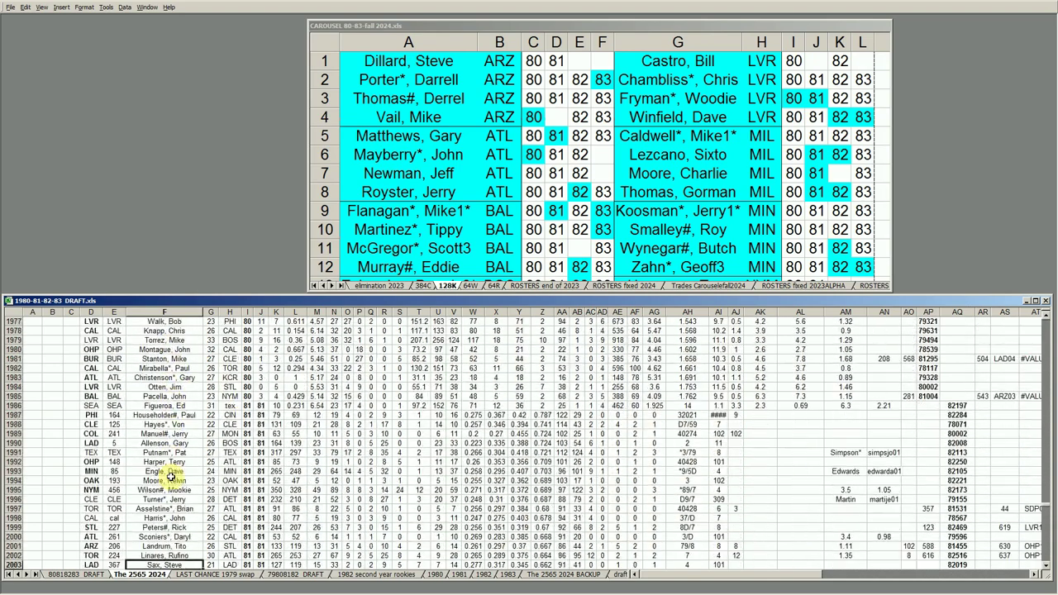
{"action": "key", "text": "Up"}
{"action": "key", "text": "Up"}
{"action": "key", "text": "Up"}
{"action": "key", "text": "Up"}
{"action": "key", "text": "Up"}
{"action": "key", "text": "Up"}
{"action": "key", "text": "Up"}
{"action": "key", "text": "Up"}
{"action": "key", "text": "Up"}
{"action": "key", "text": "Up"}
{"action": "key", "text": "Up"}
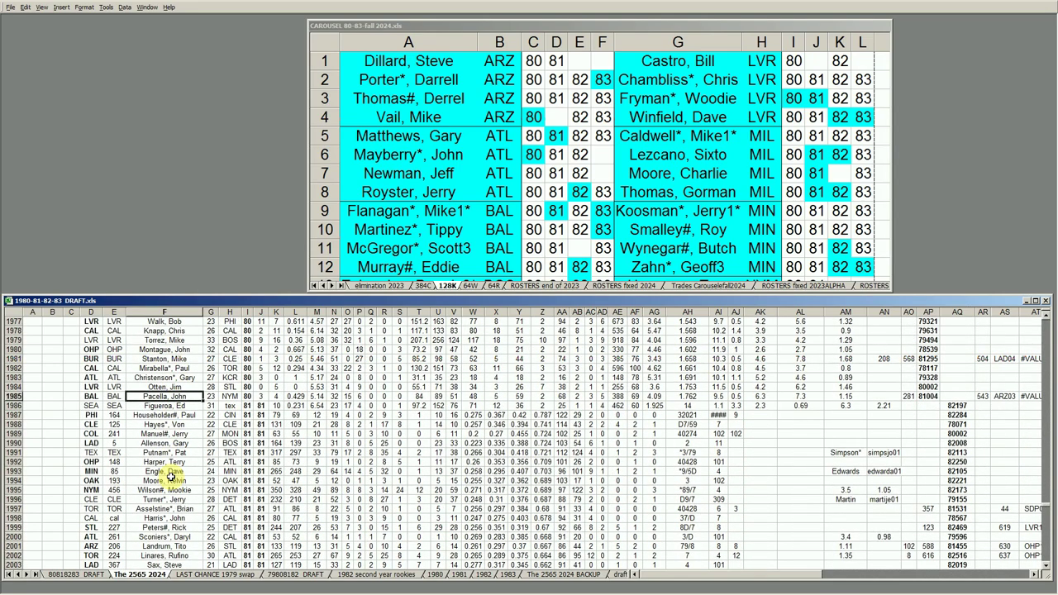
{"action": "key", "text": "Down"}
{"action": "key", "text": "Down"}
{"action": "key", "text": "Up"}
{"action": "key", "text": "Right"}
{"action": "key", "text": "Right"}
{"action": "key", "text": "Right"}
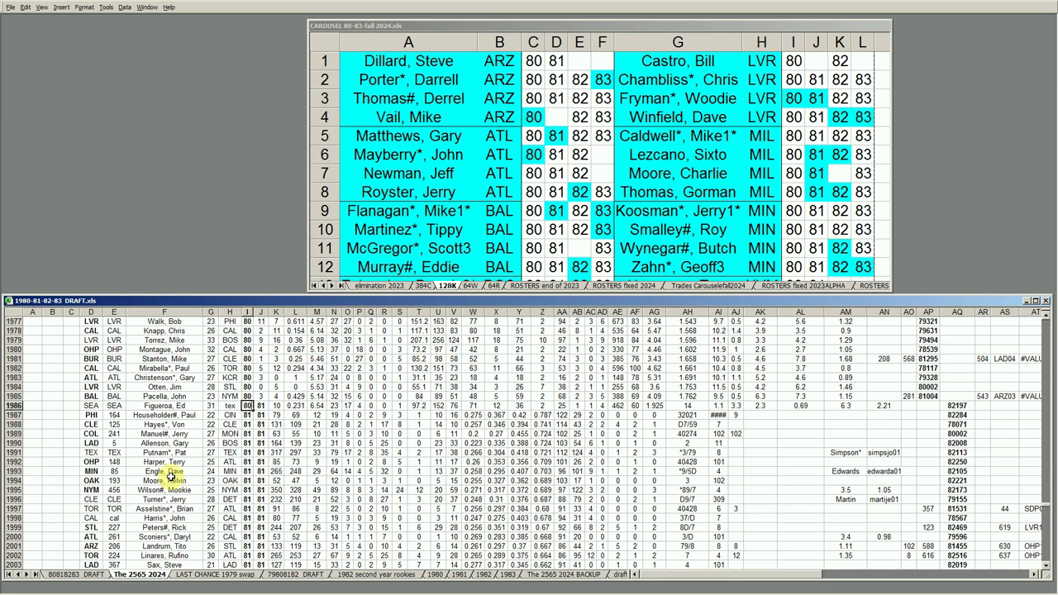
{"action": "key", "text": "Down"}
{"action": "key", "text": "Left"}
{"action": "key", "text": "Left"}
{"action": "key", "text": "Left"}
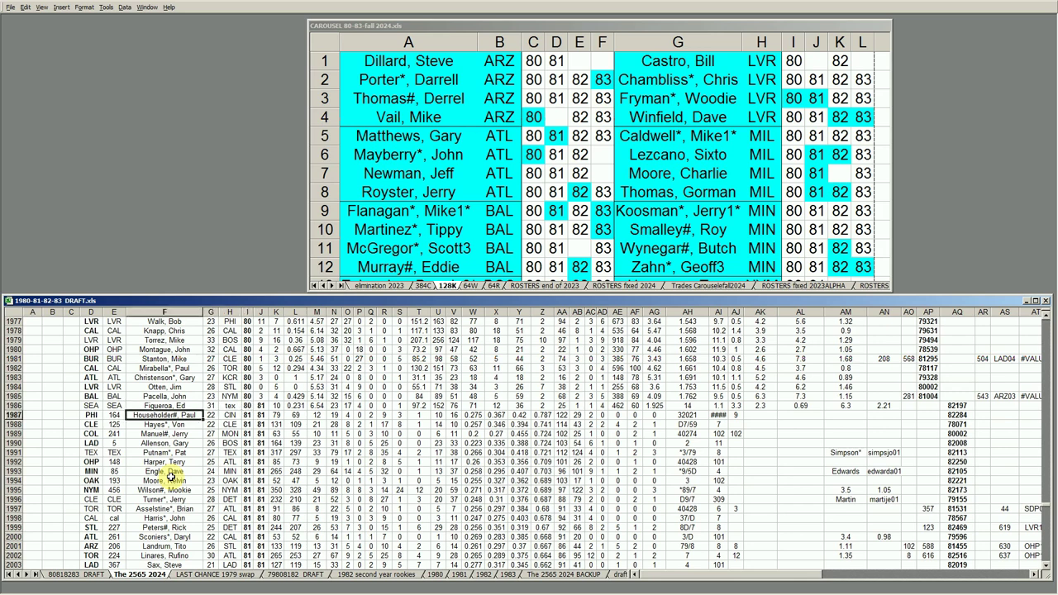
{"action": "key", "text": "Down"}
{"action": "key", "text": "Down"}
{"action": "key", "text": "Down"}
{"action": "key", "text": "Down"}
{"action": "key", "text": "Down"}
{"action": "key", "text": "Down"}
{"action": "key", "text": "Down"}
{"action": "key", "text": "Down"}
{"action": "key", "text": "Down"}
{"action": "key", "text": "Down"}
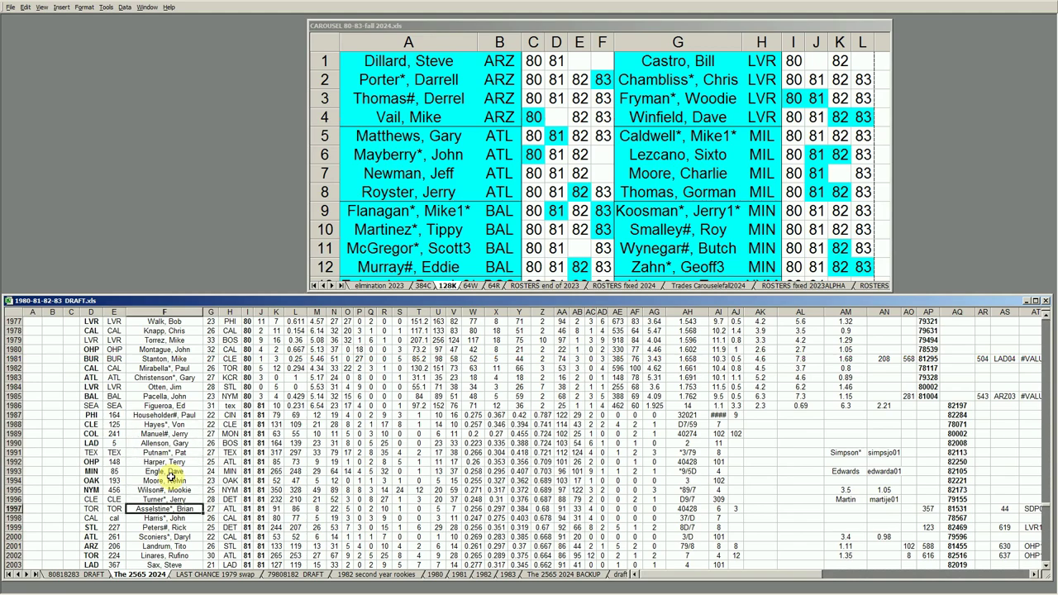
{"action": "key", "text": "Down"}
{"action": "key", "text": "Down"}
{"action": "key", "text": "Down"}
{"action": "key", "text": "Down"}
{"action": "key", "text": "Down"}
{"action": "key", "text": "Down"}
{"action": "key", "text": "Down"}
{"action": "key", "text": "Down"}
{"action": "key", "text": "Down"}
{"action": "key", "text": "Down"}
{"action": "key", "text": "Down"}
{"action": "key", "text": "Down"}
{"action": "key", "text": "Down"}
{"action": "key", "text": "Down"}
{"action": "key", "text": "Down"}
{"action": "key", "text": "Down"}
{"action": "key", "text": "Down"}
{"action": "key", "text": "Down"}
{"action": "key", "text": "Down"}
{"action": "key", "text": "Down"}
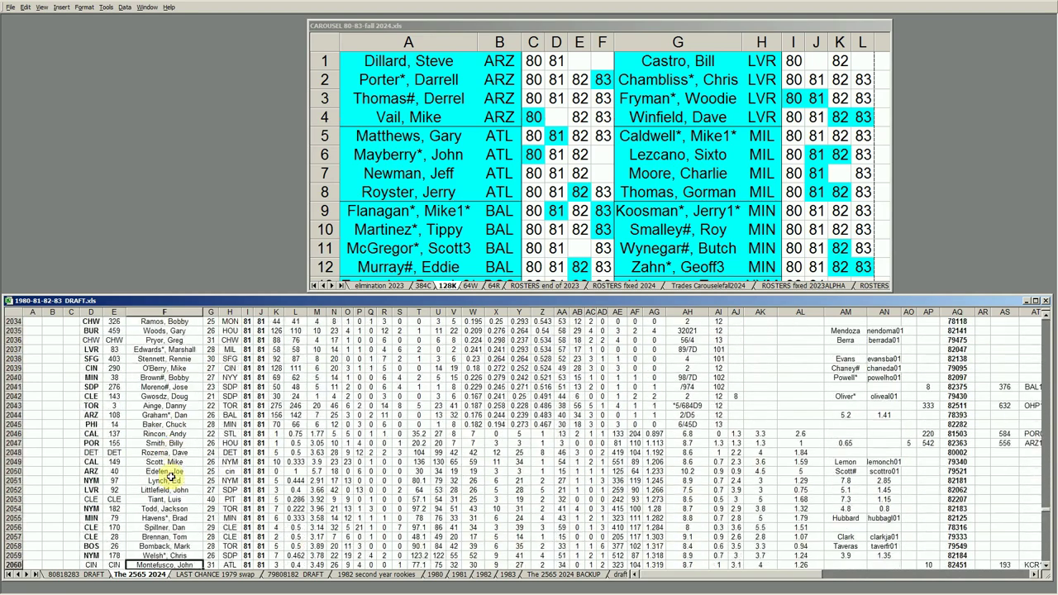
{"action": "key", "text": "Down"}
{"action": "key", "text": "Down"}
{"action": "key", "text": "Down"}
{"action": "key", "text": "Down"}
{"action": "key", "text": "Up"}
{"action": "key", "text": "Up"}
{"action": "key", "text": "Up"}
{"action": "key", "text": "Up"}
{"action": "key", "text": "Up"}
{"action": "key", "text": "Up"}
{"action": "key", "text": "Up"}
{"action": "key", "text": "Up"}
{"action": "key", "text": "Up"}
{"action": "key", "text": "Up"}
{"action": "key", "text": "Up"}
{"action": "key", "text": "Up"}
{"action": "key", "text": "Up"}
{"action": "key", "text": "Up"}
{"action": "key", "text": "Up"}
{"action": "key", "text": "Up"}
{"action": "key", "text": "Up"}
{"action": "key", "text": "Up"}
{"action": "key", "text": "Down"}
{"action": "key", "text": "Down"}
{"action": "key", "text": "Down"}
{"action": "key", "text": "Down"}
{"action": "key", "text": "Down"}
{"action": "key", "text": "Down"}
{"action": "key", "text": "Down"}
{"action": "key", "text": "Down"}
{"action": "key", "text": "Down"}
{"action": "key", "text": "Down"}
{"action": "key", "text": "Down"}
{"action": "key", "text": "Down"}
{"action": "key", "text": "Down"}
{"action": "key", "text": "Down"}
{"action": "key", "text": "Down"}
{"action": "key", "text": "Down"}
{"action": "key", "text": "Down"}
{"action": "key", "text": "Down"}
{"action": "key", "text": "Down"}
{"action": "key", "text": "Down"}
{"action": "key", "text": "Down"}
{"action": "key", "text": "Down"}
{"action": "key", "text": "Down"}
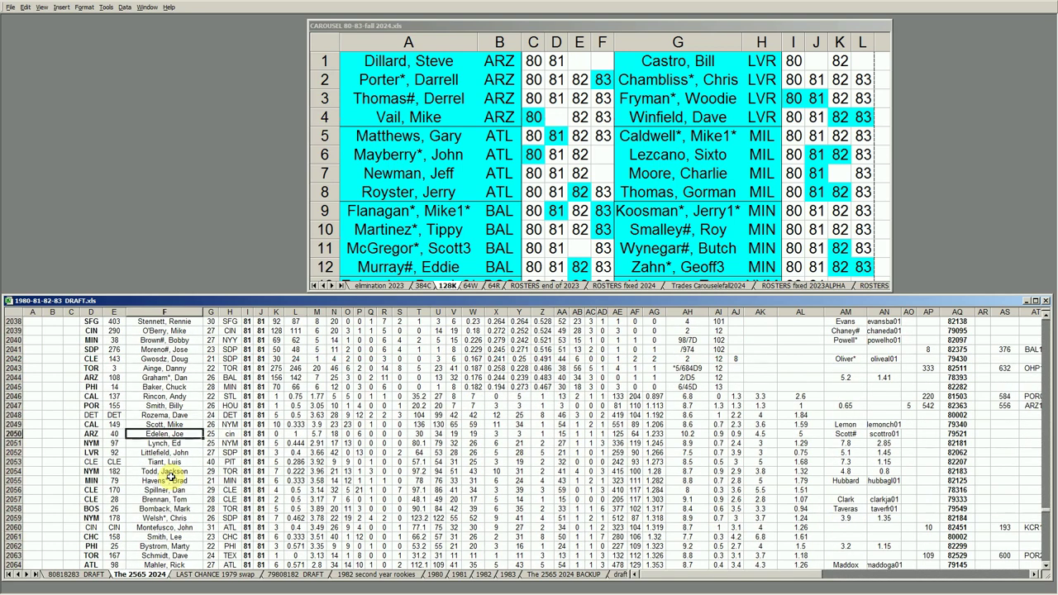
{"action": "key", "text": "Down"}
{"action": "key", "text": "Down"}
{"action": "key", "text": "Down"}
{"action": "key", "text": "Down"}
{"action": "key", "text": "Down"}
{"action": "key", "text": "Down"}
{"action": "key", "text": "Down"}
{"action": "key", "text": "Down"}
{"action": "key", "text": "Down"}
{"action": "key", "text": "Down"}
{"action": "key", "text": "Down"}
{"action": "key", "text": "Down"}
{"action": "key", "text": "Down"}
{"action": "key", "text": "Down"}
{"action": "key", "text": "Down"}
{"action": "key", "text": "Down"}
{"action": "key", "text": "Down"}
{"action": "key", "text": "Down"}
{"action": "key", "text": "Down"}
{"action": "key", "text": "Down"}
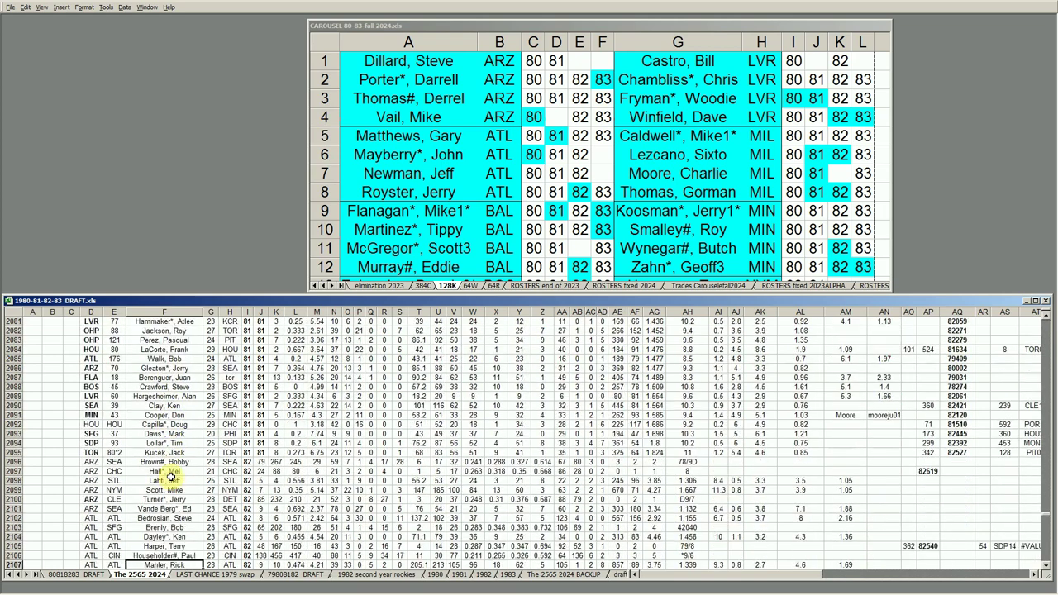
{"action": "key", "text": "Up"}
{"action": "key", "text": "Up"}
{"action": "key", "text": "Up"}
{"action": "key", "text": "Up"}
{"action": "key", "text": "Up"}
{"action": "key", "text": "Up"}
{"action": "key", "text": "Up"}
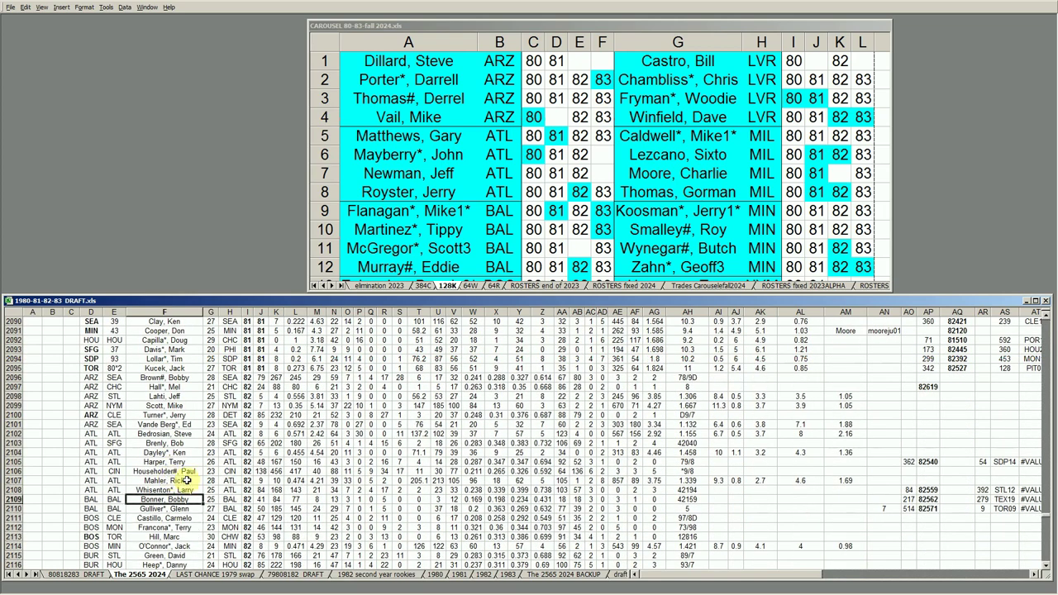
Step: Select ARZ rows 2096–2101 by their headers, deselect at Bedrosian, Steve, and page down
{"action": "left_click_drag", "start_coordinate": [14, 377], "coordinate": [25, 498]}
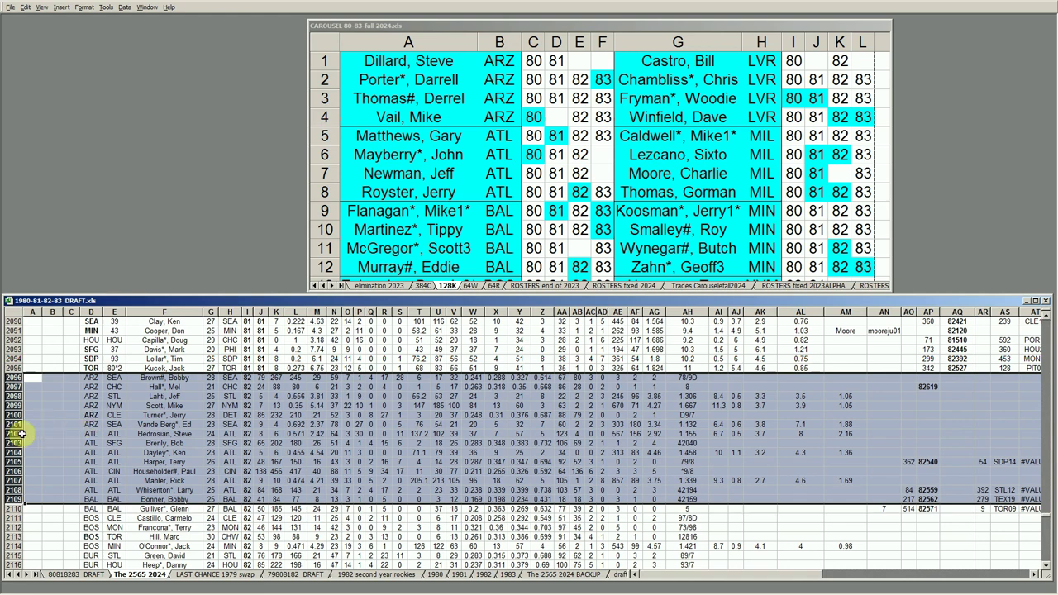
{"action": "left_click_drag", "start_coordinate": [16, 424], "coordinate": [18, 377]}
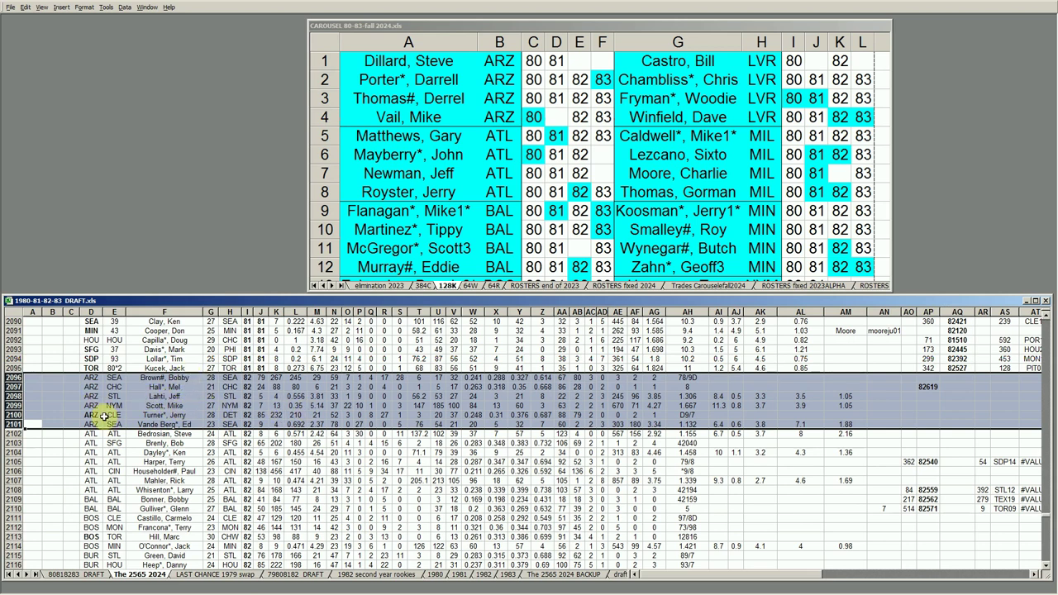
{"action": "left_click", "coordinate": [138, 435]}
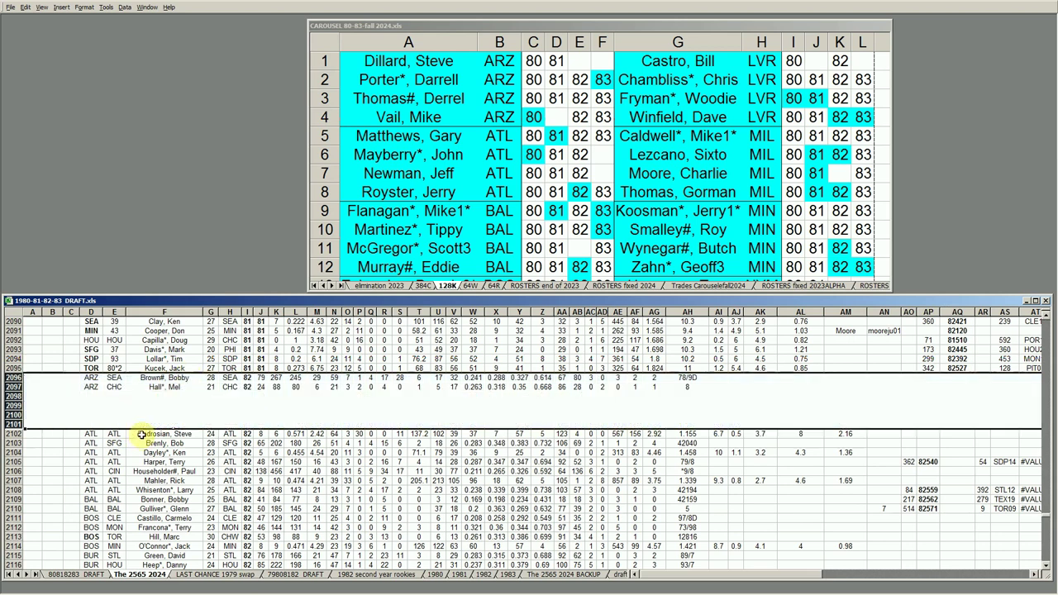
{"action": "key", "text": "Page_Down"}
{"action": "key", "text": "Page_Down"}
{"action": "key", "text": "Page_Down"}
{"action": "key", "text": "Page_Down"}
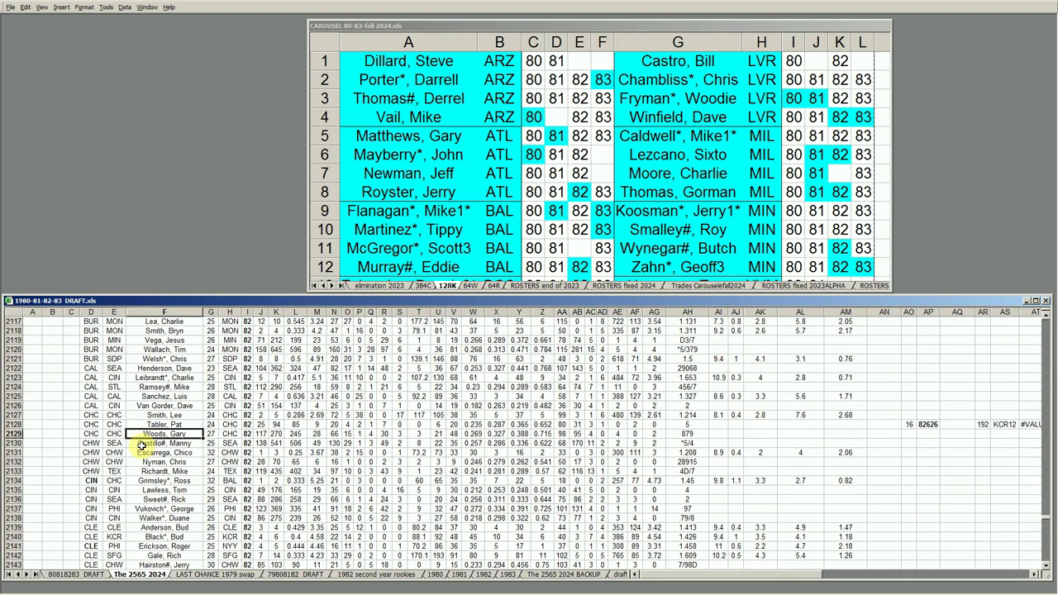
Step: Page down and select the 1983 ARZ rows 2268–2274, then just the Hall*, Mel row 2269
{"action": "key", "text": "Page_Down"}
{"action": "key", "text": "Page_Down"}
{"action": "key", "text": "Page_Down"}
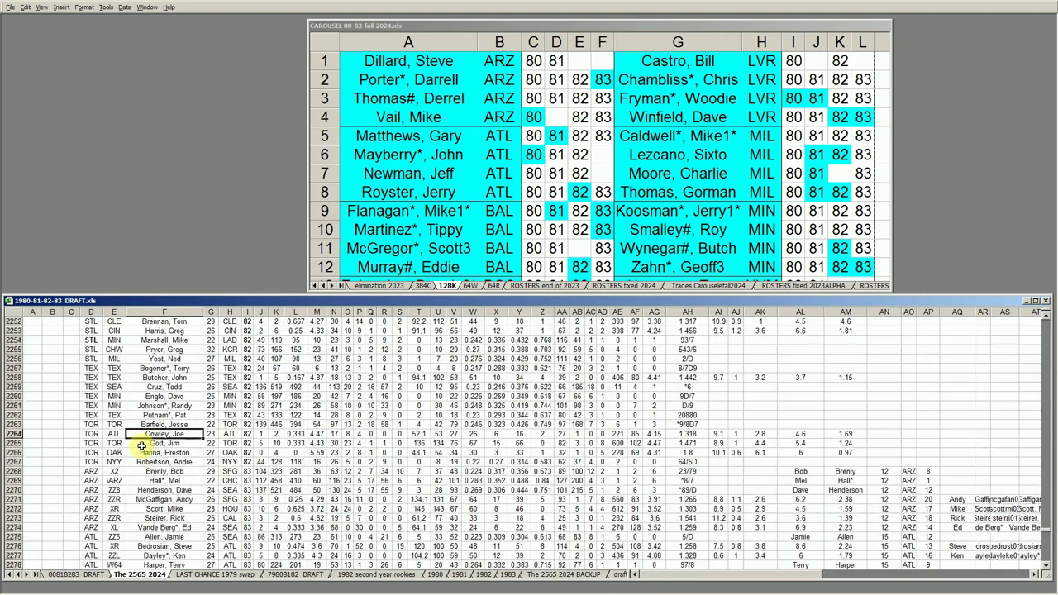
{"action": "scroll", "coordinate": [124, 405], "scroll_direction": "up", "scroll_amount": 4}
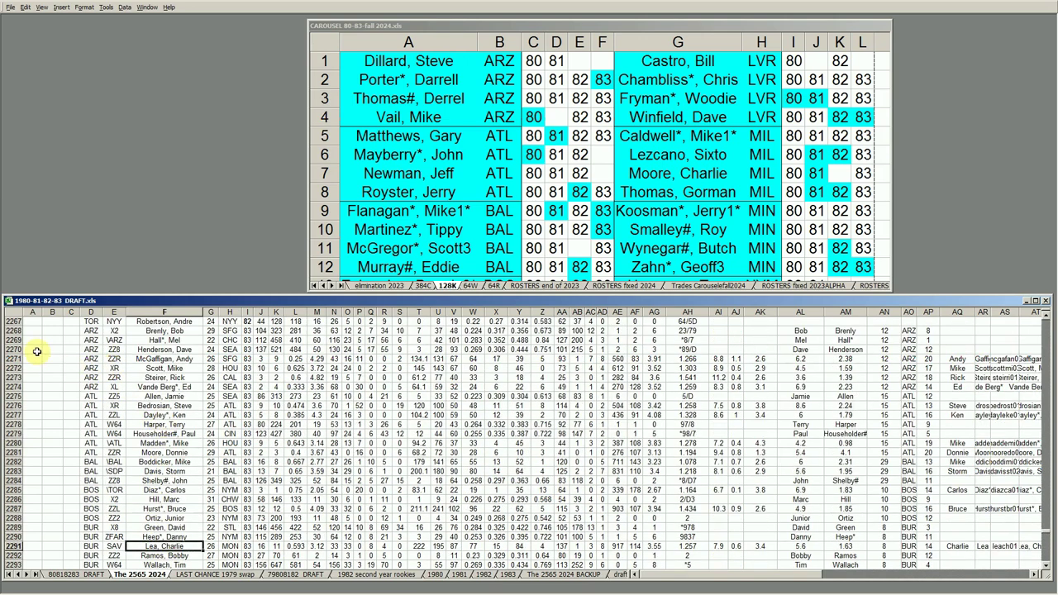
{"action": "left_click_drag", "start_coordinate": [17, 341], "coordinate": [18, 387]}
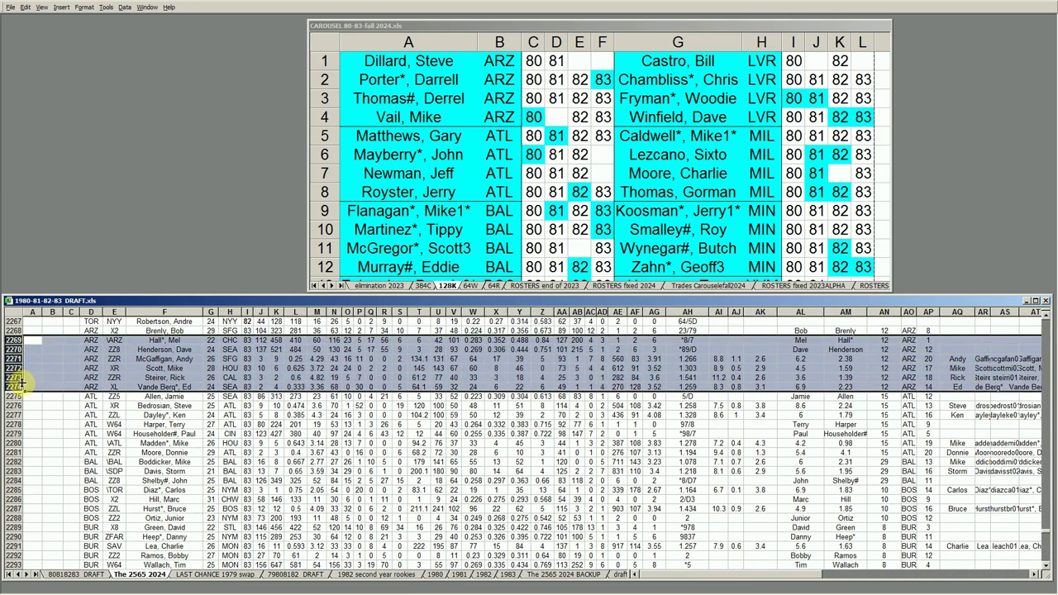
{"action": "left_click_drag", "start_coordinate": [14, 331], "coordinate": [17, 387]}
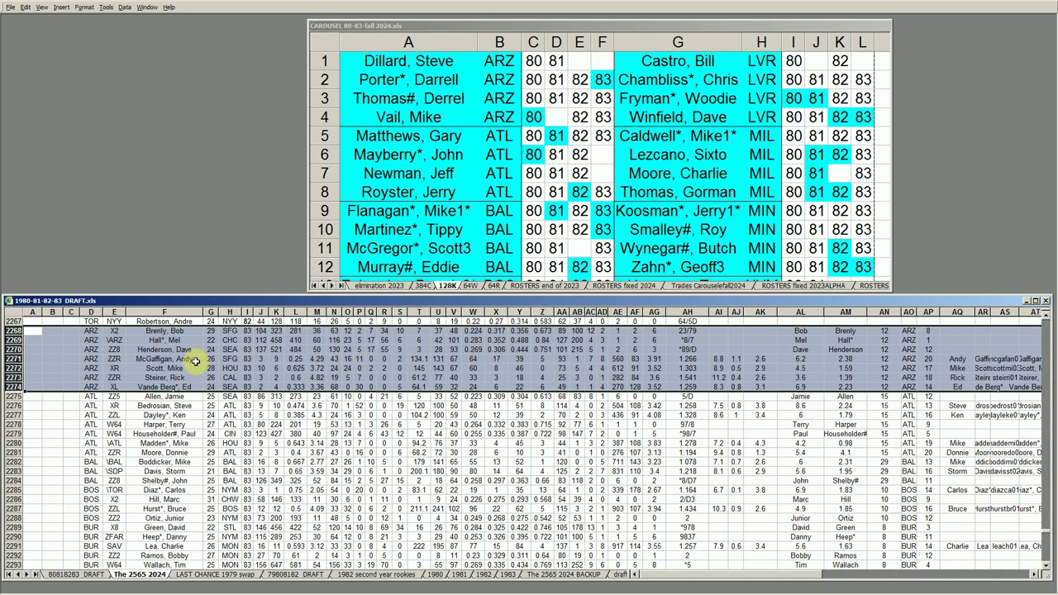
{"action": "left_click", "coordinate": [16, 340]}
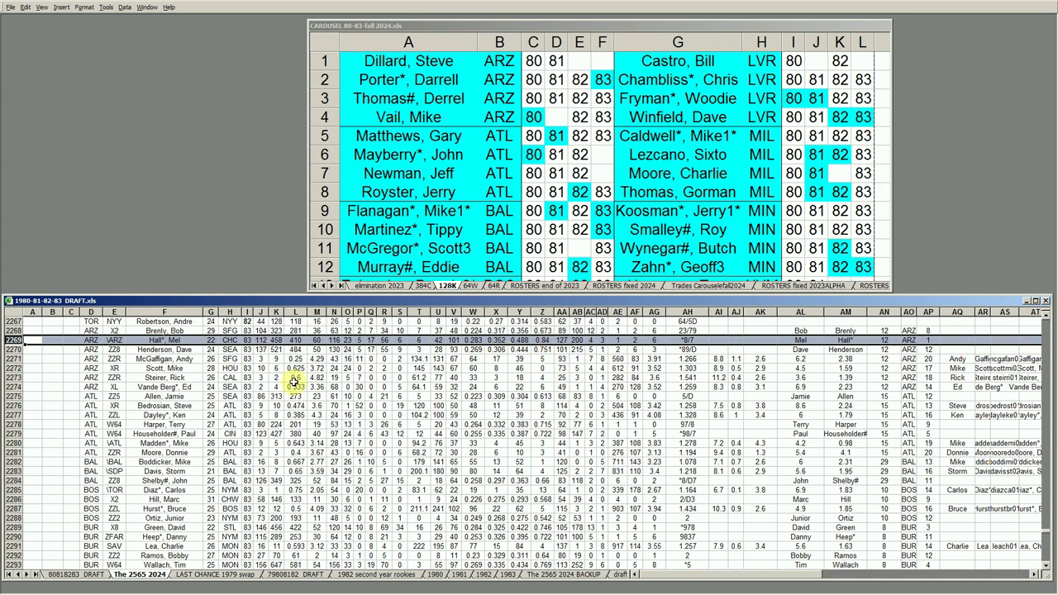
{"action": "left_click_drag", "start_coordinate": [17, 361], "coordinate": [16, 386]}
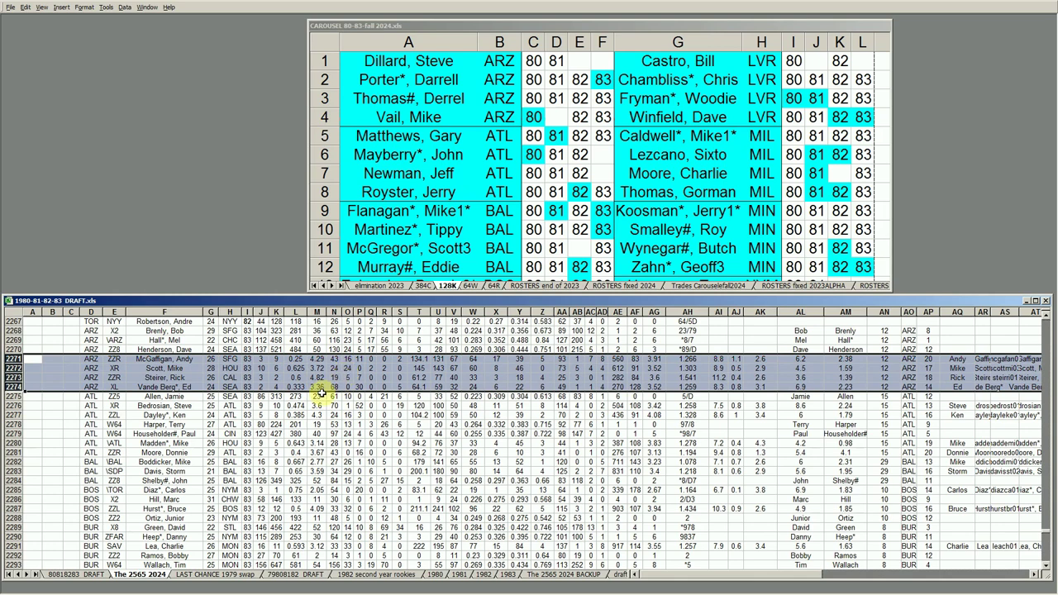
{"action": "left_click", "coordinate": [190, 376]}
{"action": "left_click", "coordinate": [168, 397]}
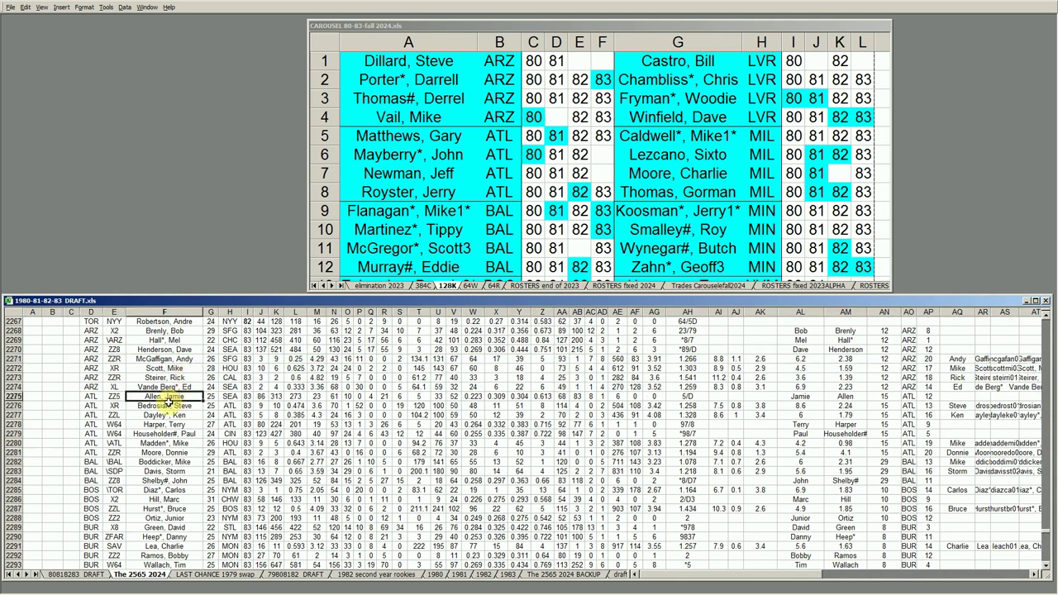
{"action": "key", "text": "Page_Down"}
{"action": "key", "text": "Page_Down"}
{"action": "key", "text": "Page_Down"}
{"action": "key", "text": "Page_Down"}
{"action": "key", "text": "Page_Down"}
{"action": "key", "text": "Page_Down"}
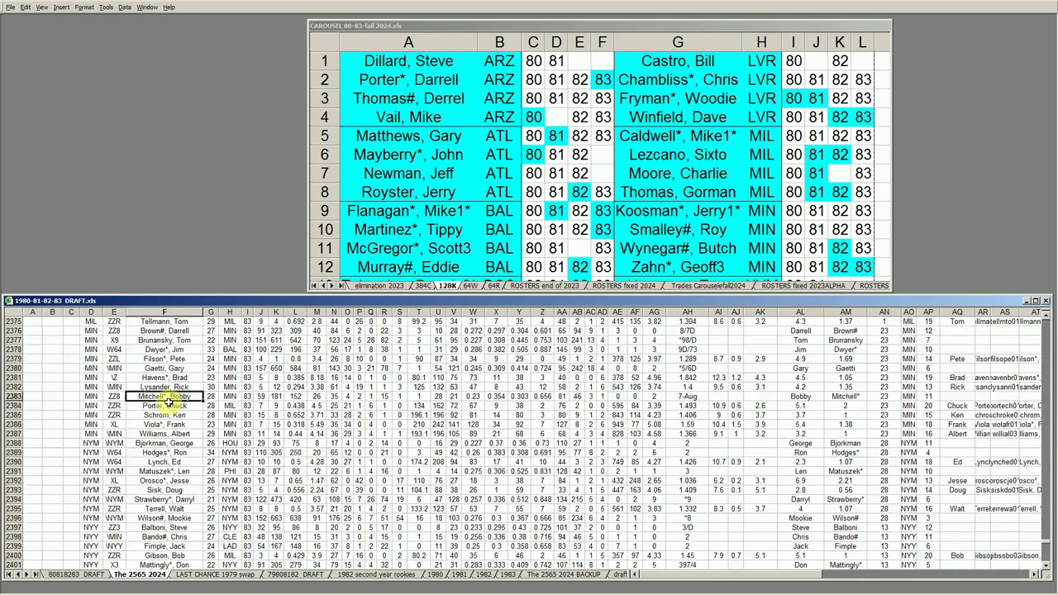
Step: Select the magenta rows from 2489 through the end of the block, then clear the selection
{"action": "key", "text": "Page_Down"}
{"action": "key", "text": "Page_Down"}
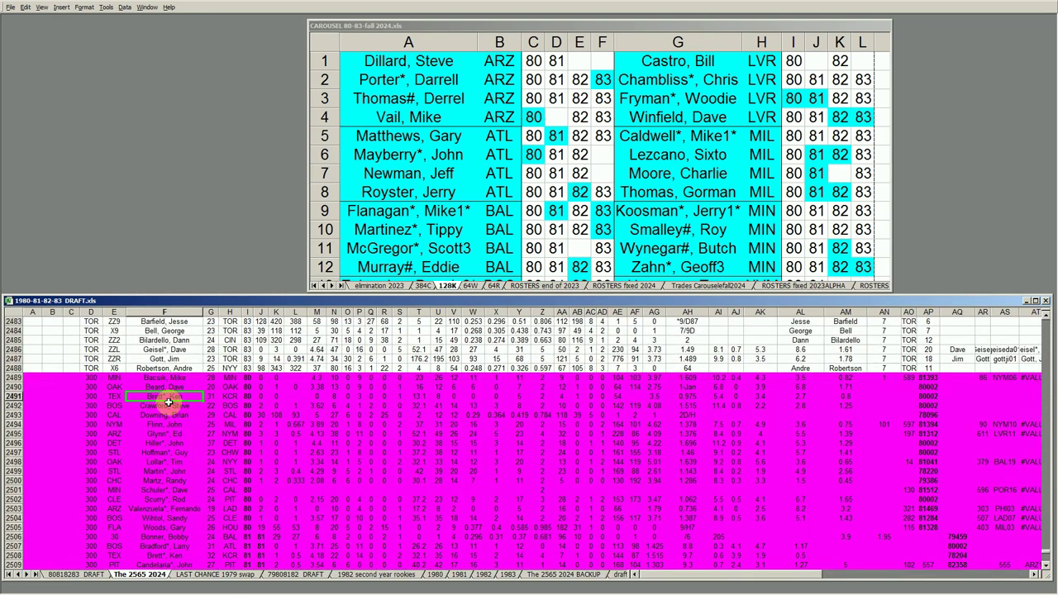
{"action": "left_click_drag", "start_coordinate": [16, 378], "coordinate": [21, 452]}
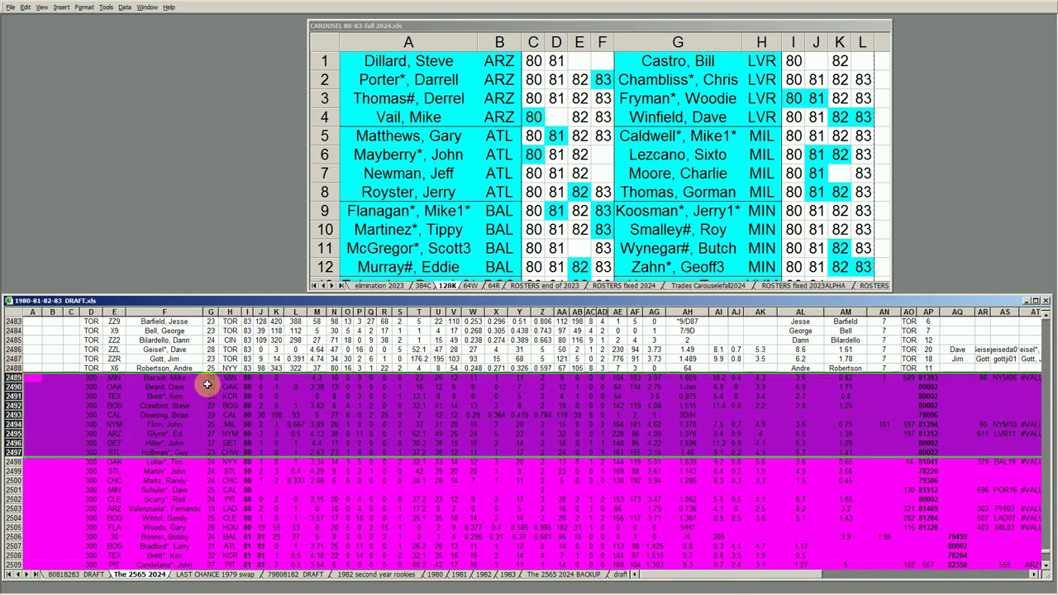
{"action": "left_click", "coordinate": [172, 396]}
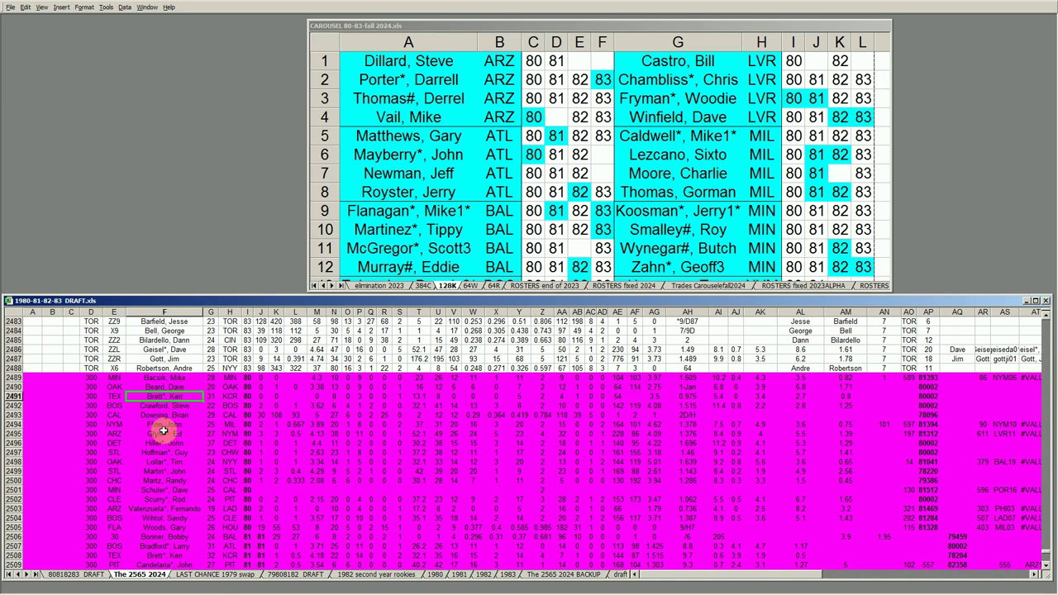
{"action": "left_click", "coordinate": [15, 378]}
{"action": "mouse_move", "coordinate": [15, 378]}
{"action": "left_mouse_down"}
{"action": "mouse_move", "coordinate": [14, 466]}
{"action": "mouse_move", "coordinate": [33, 553]}
{"action": "mouse_move", "coordinate": [19, 574]}
{"action": "mouse_move", "coordinate": [34, 576]}
{"action": "mouse_move", "coordinate": [36, 510]}
{"action": "mouse_move", "coordinate": [38, 538]}
{"action": "left_mouse_up"}
{"action": "left_click", "coordinate": [40, 537]}
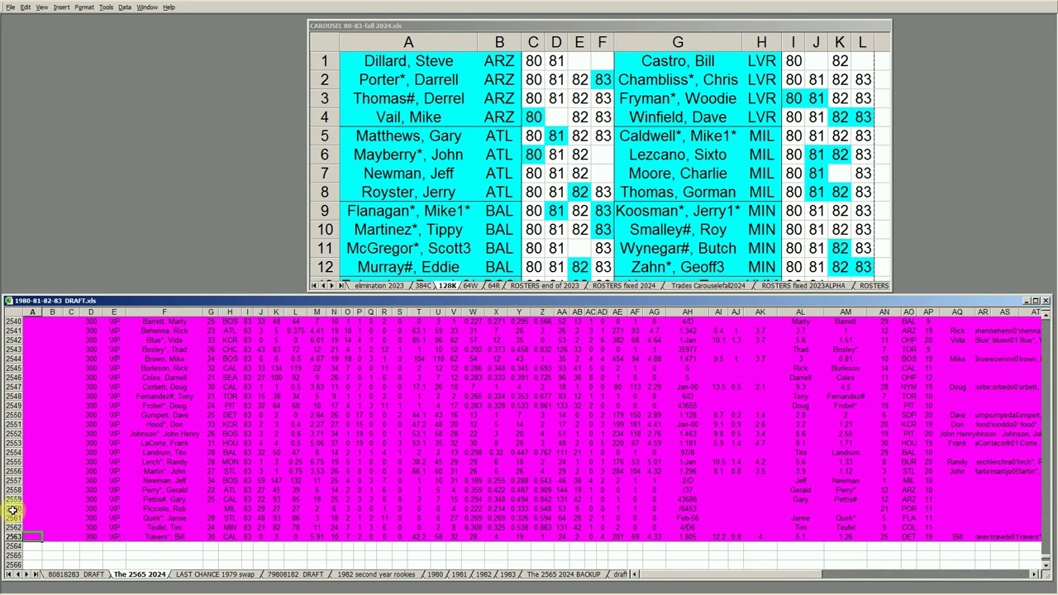
Step: Enter =+640*4 in the empty cell below the last player, giving 2560
{"action": "left_click", "coordinate": [14, 509]}
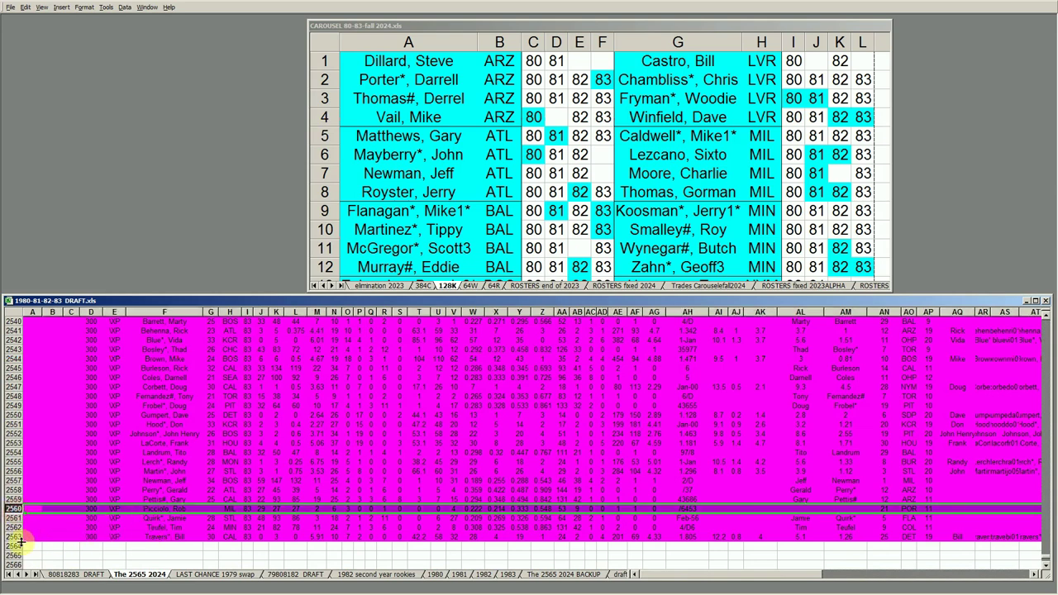
{"action": "left_click", "coordinate": [144, 547]}
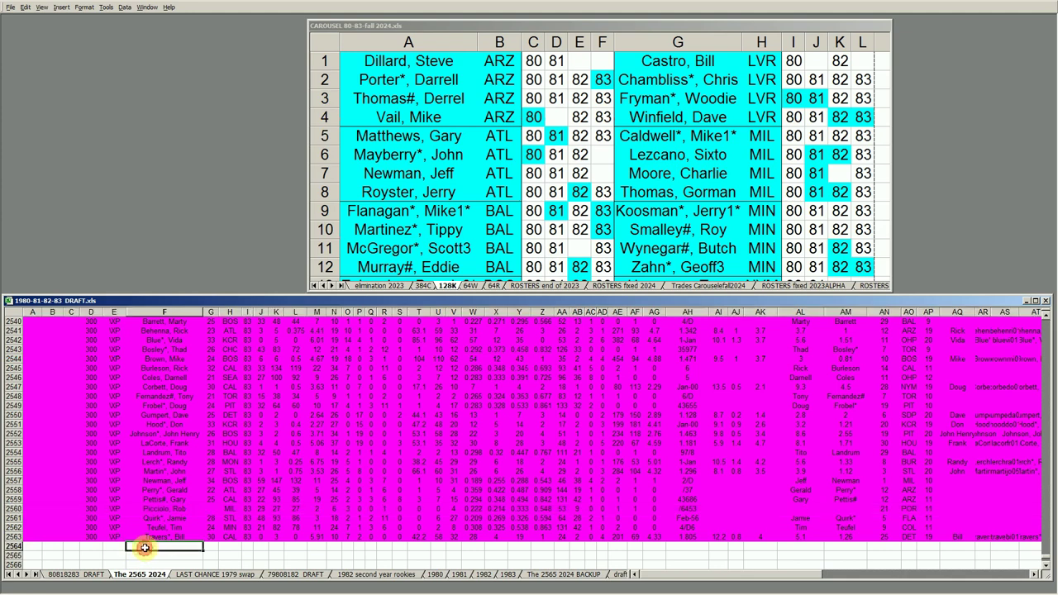
{"action": "type", "text": "640*"}
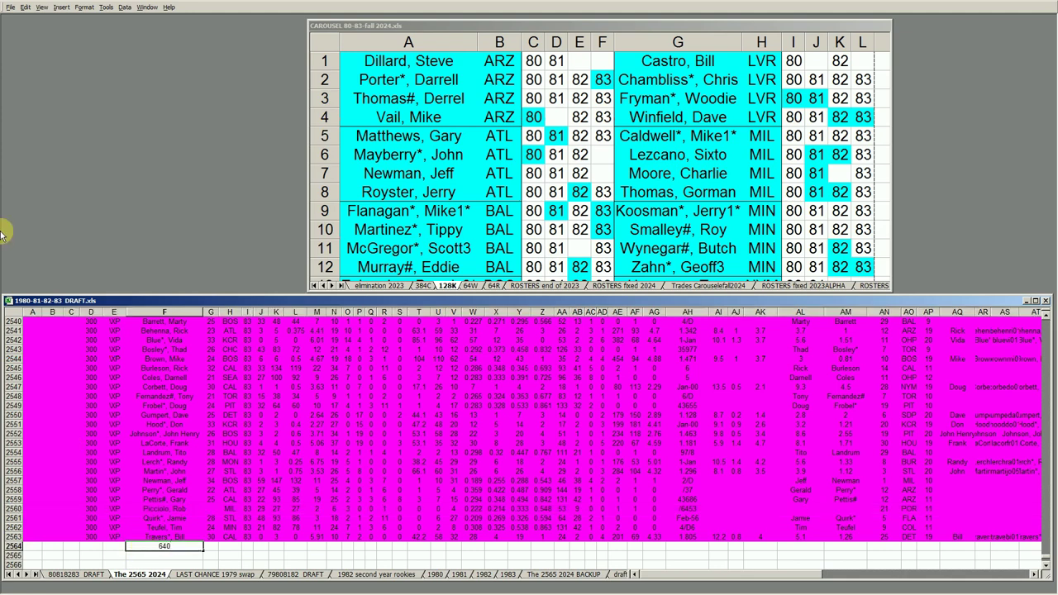
{"action": "key", "text": "BackSpace"}
{"action": "key", "text": "BackSpace"}
{"action": "key", "text": "BackSpace"}
{"action": "key", "text": "BackSpace"}
{"action": "type", "text": "+640*4"}
{"action": "key", "text": "Return"}
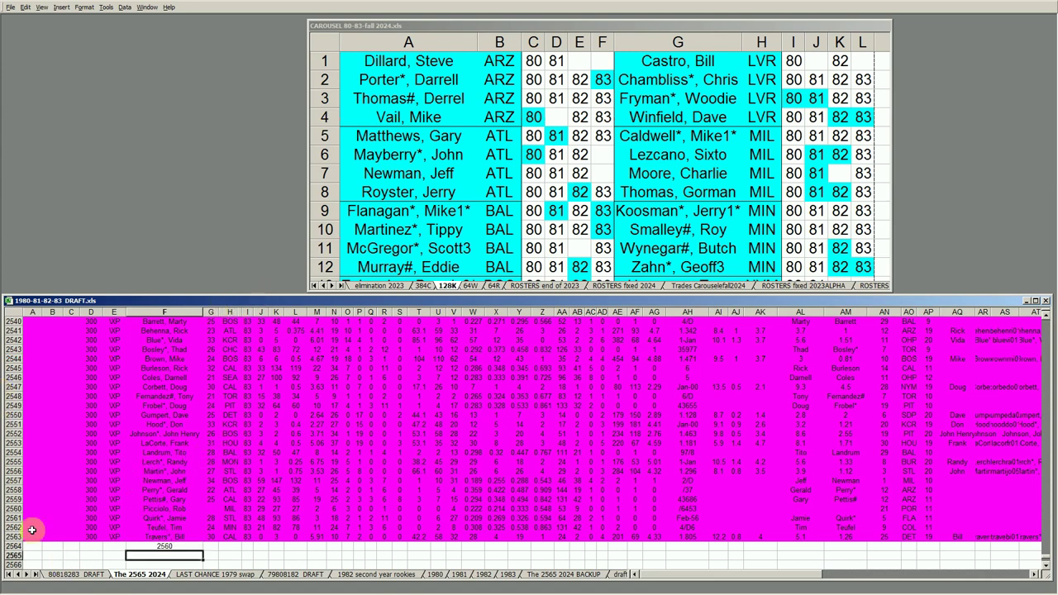
Step: Delete the 2560 result and go to the 80818283 DRAFT sheet
{"action": "key", "text": "Up"}
{"action": "key", "text": "Delete"}
{"action": "key", "text": "Up"}
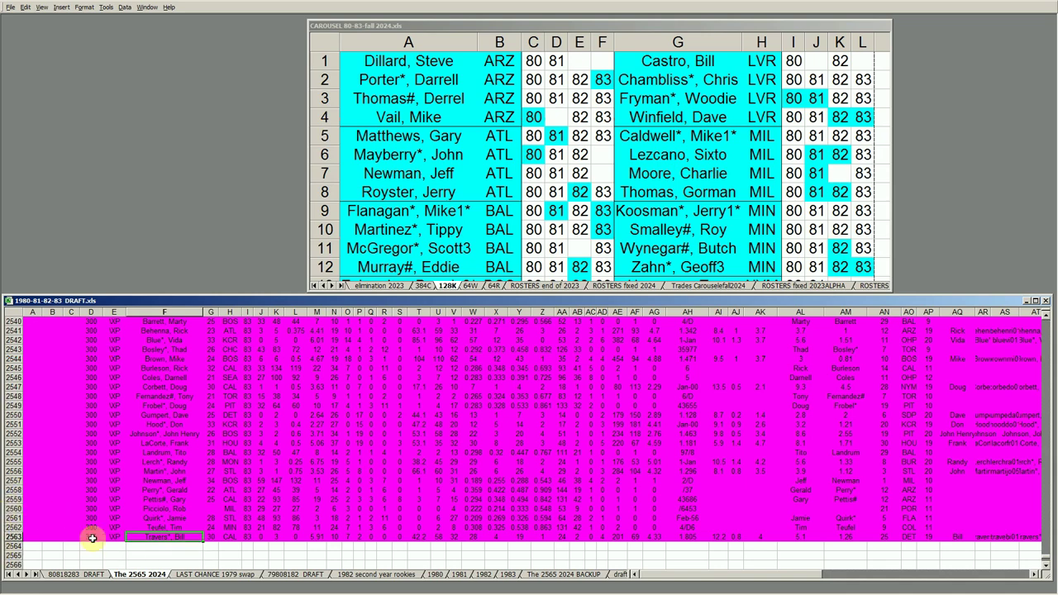
{"action": "left_click", "coordinate": [93, 578]}
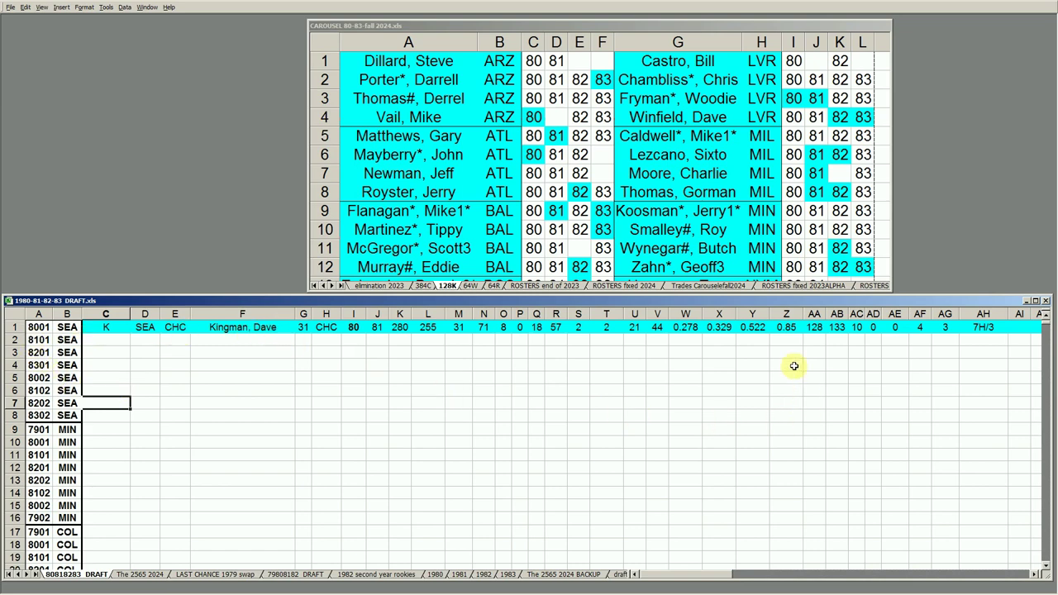
{"action": "left_click", "coordinate": [786, 327]}
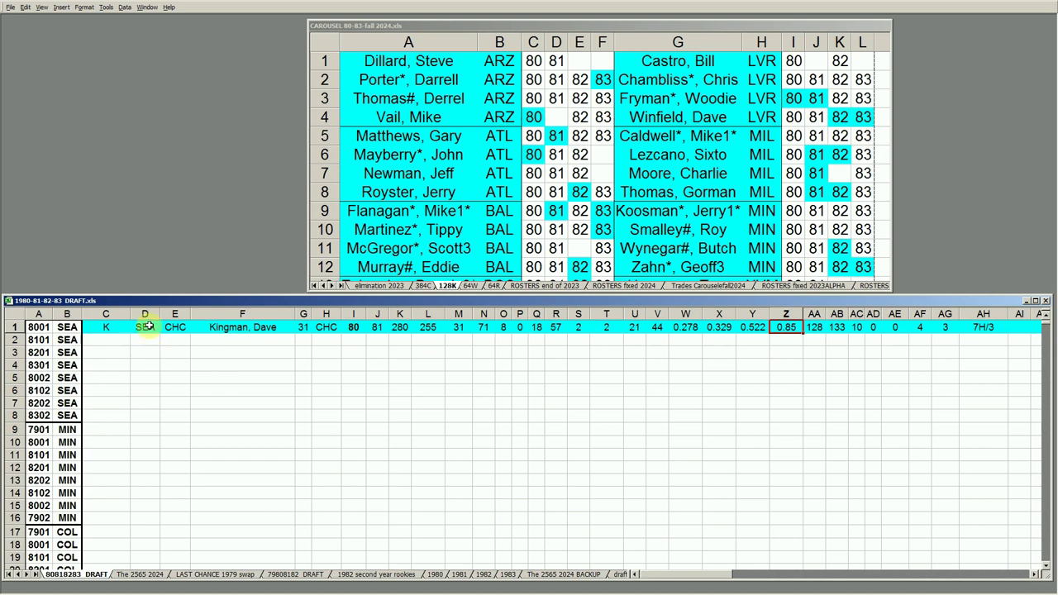
{"action": "left_click", "coordinate": [248, 333]}
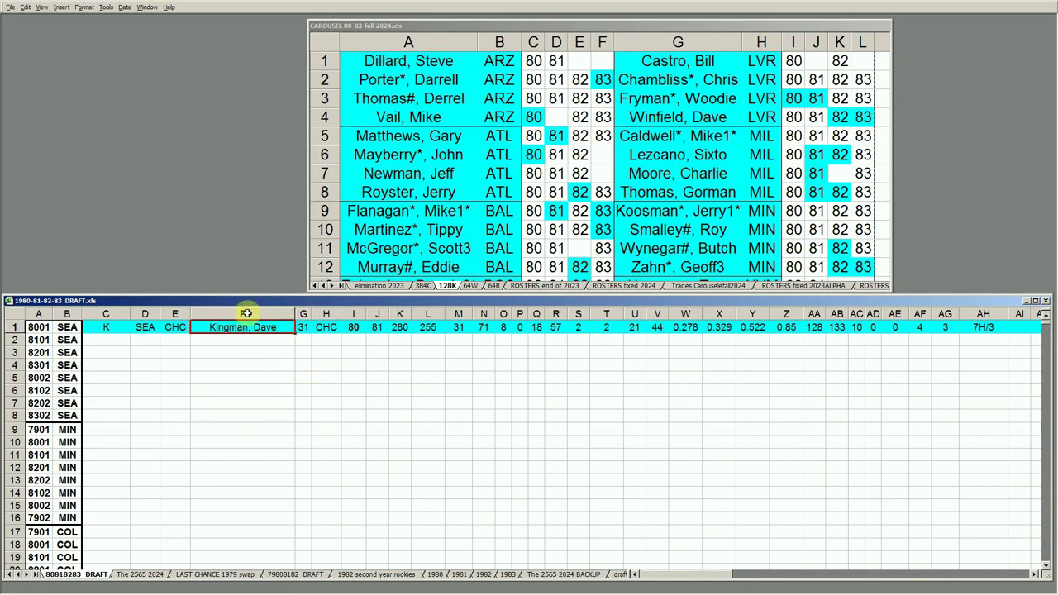
{"action": "left_click", "coordinate": [256, 378]}
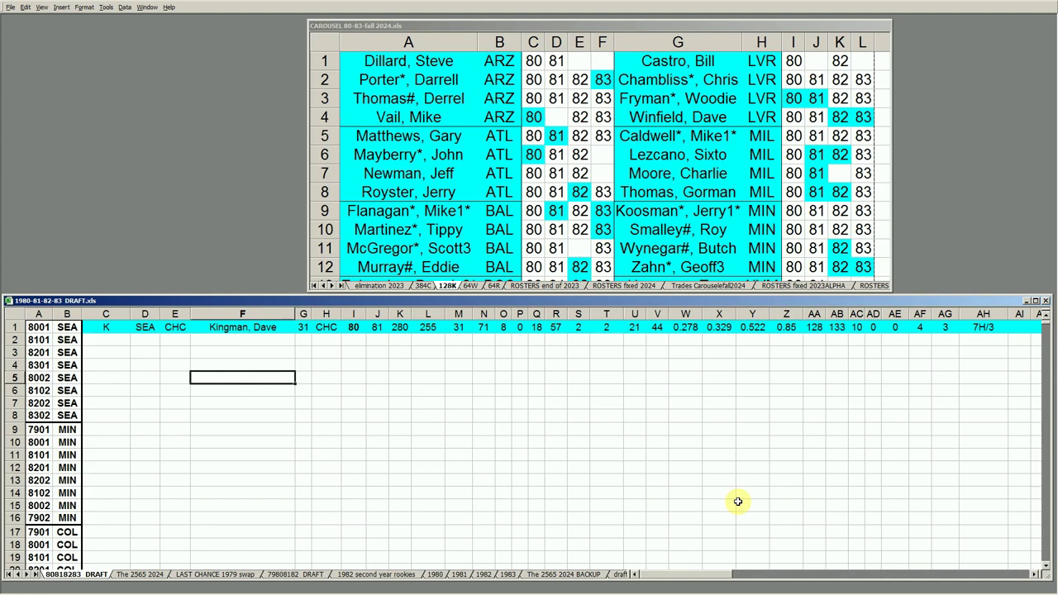